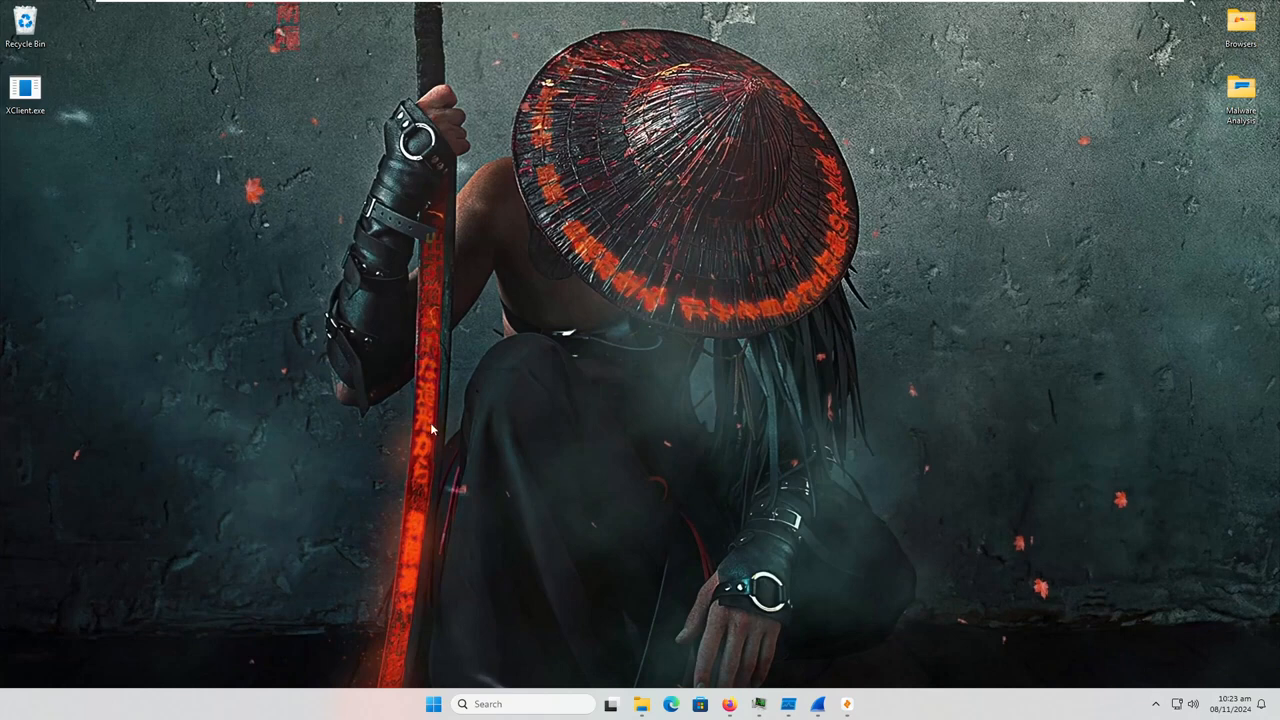
# Switch to Firefox with the VirusTotal report for XClient.exe and review the submission and analysis dates in its file details.
pyautogui.click(729, 704)
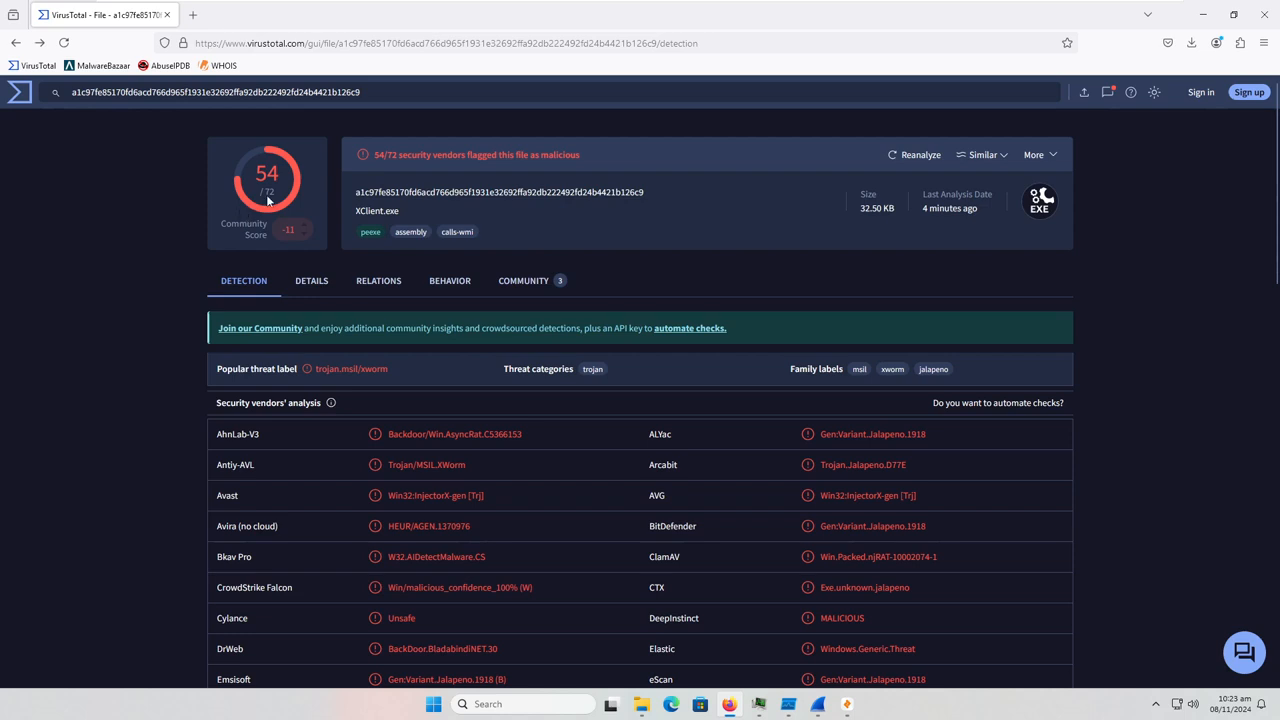
pyautogui.click(295, 284)
pyautogui.scroll(-2, 332, 336)
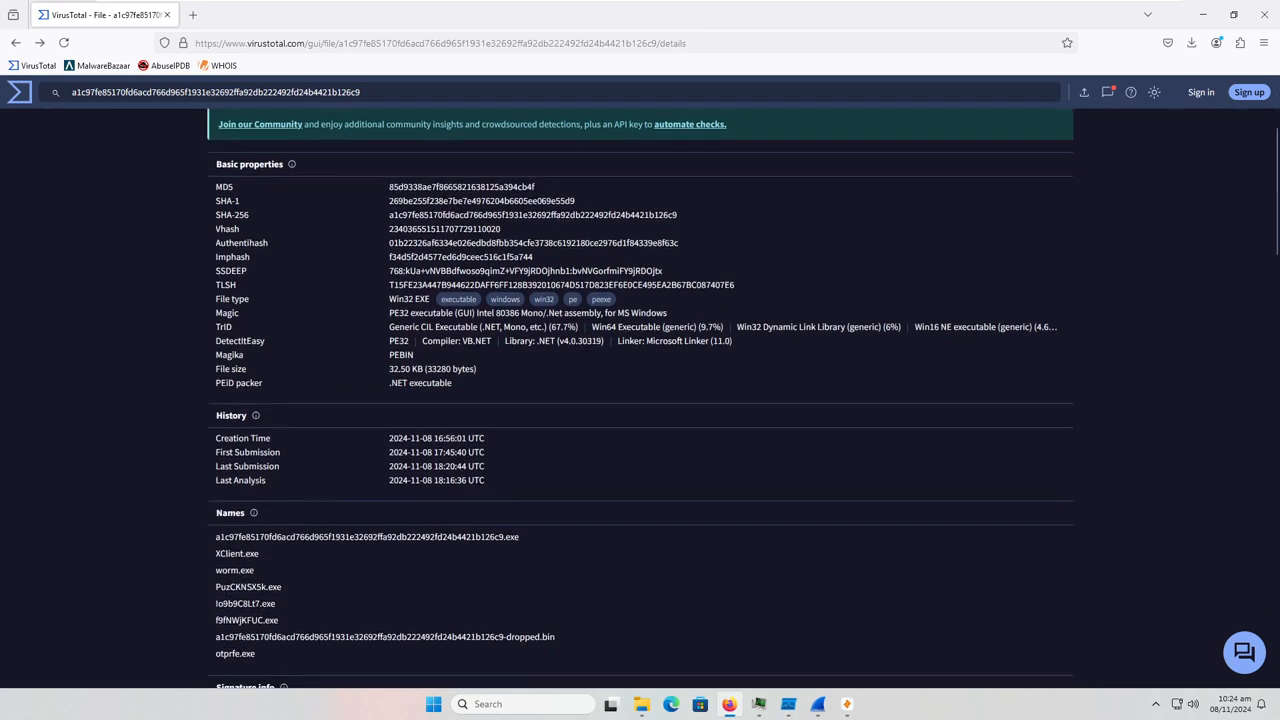
pyautogui.moveTo(484, 480); pyautogui.dragTo(378, 458)
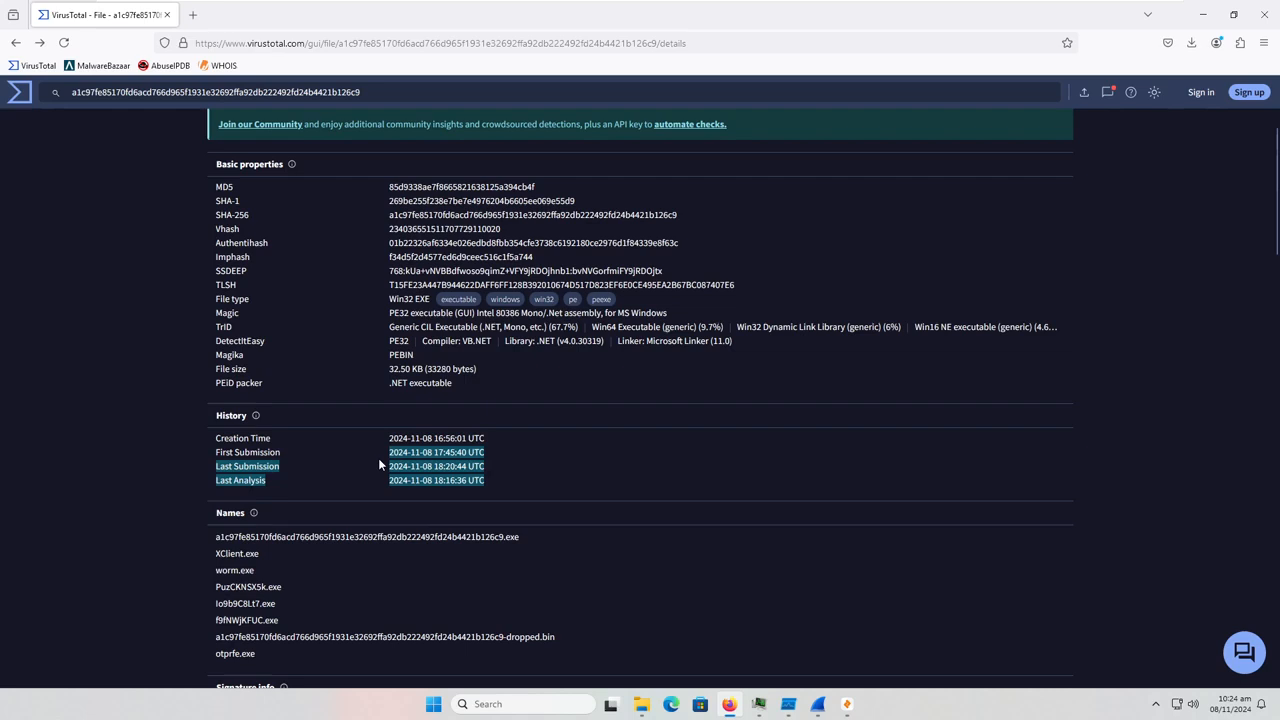
pyautogui.scroll(2, 360, 452)
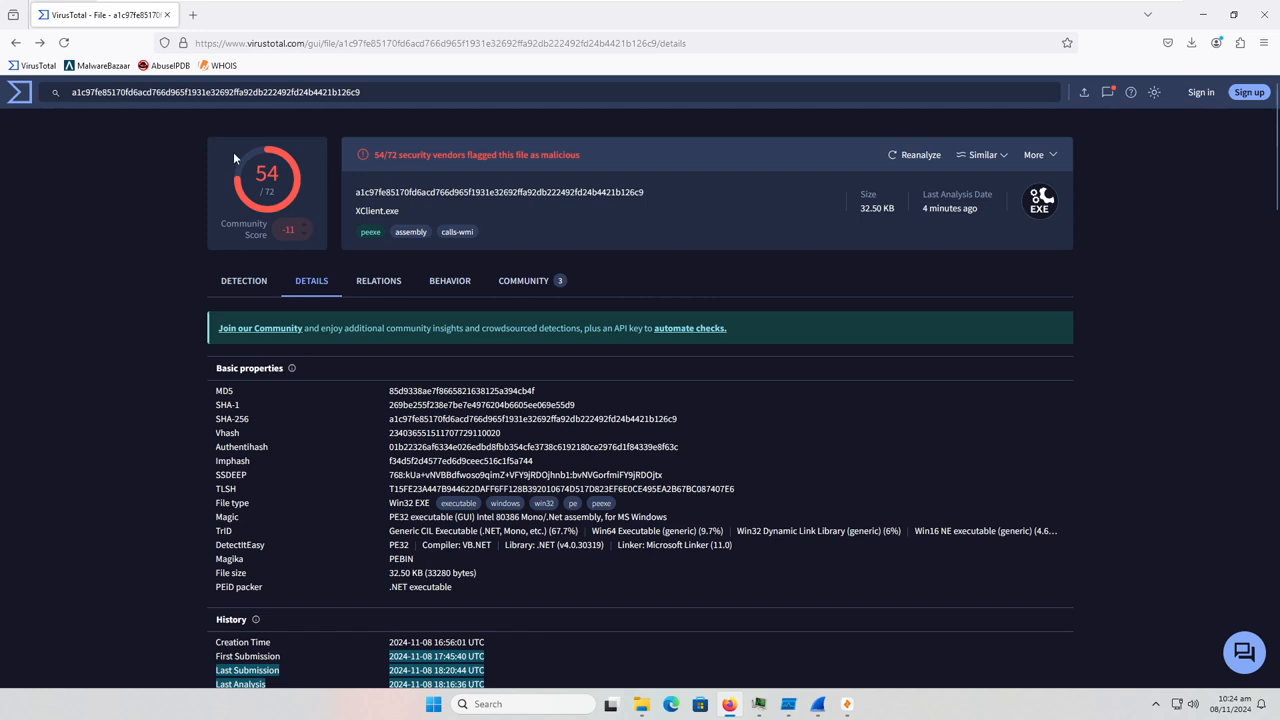
pyautogui.click(277, 172)
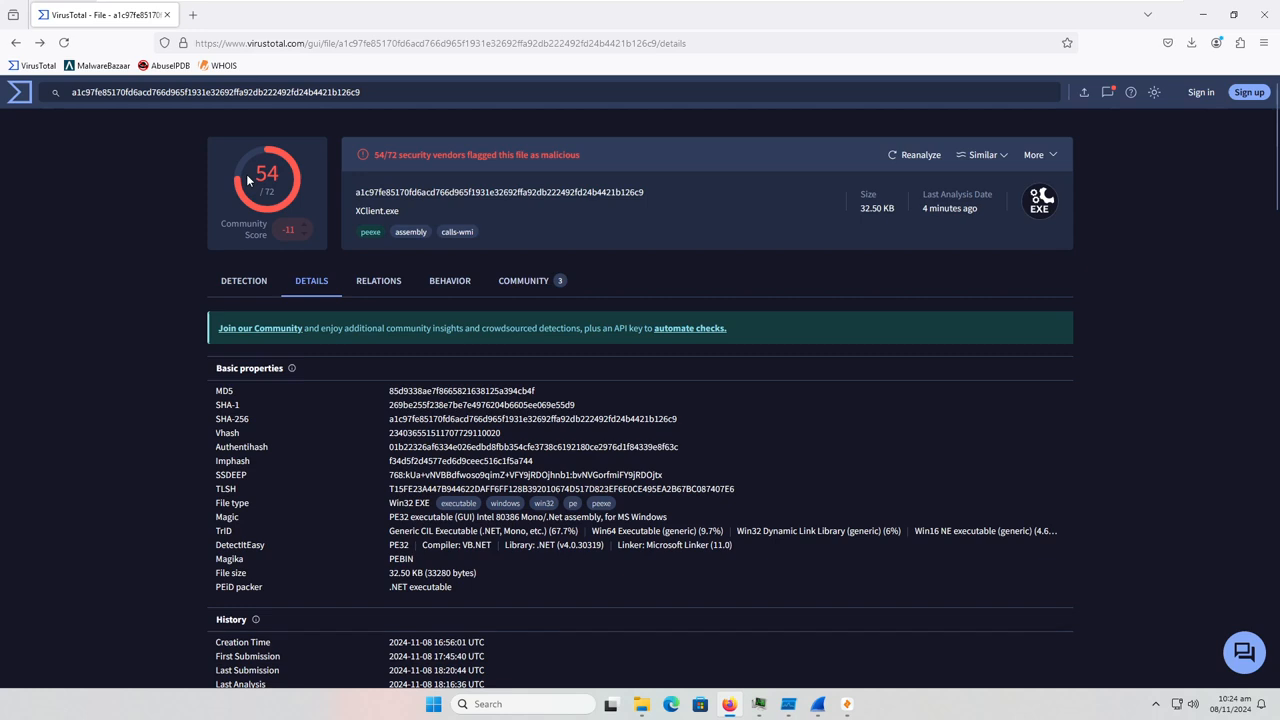
# Review the detection results for XClient.exe, examining the vendors that list the file as undetected, including Webroot.
pyautogui.click(244, 278)
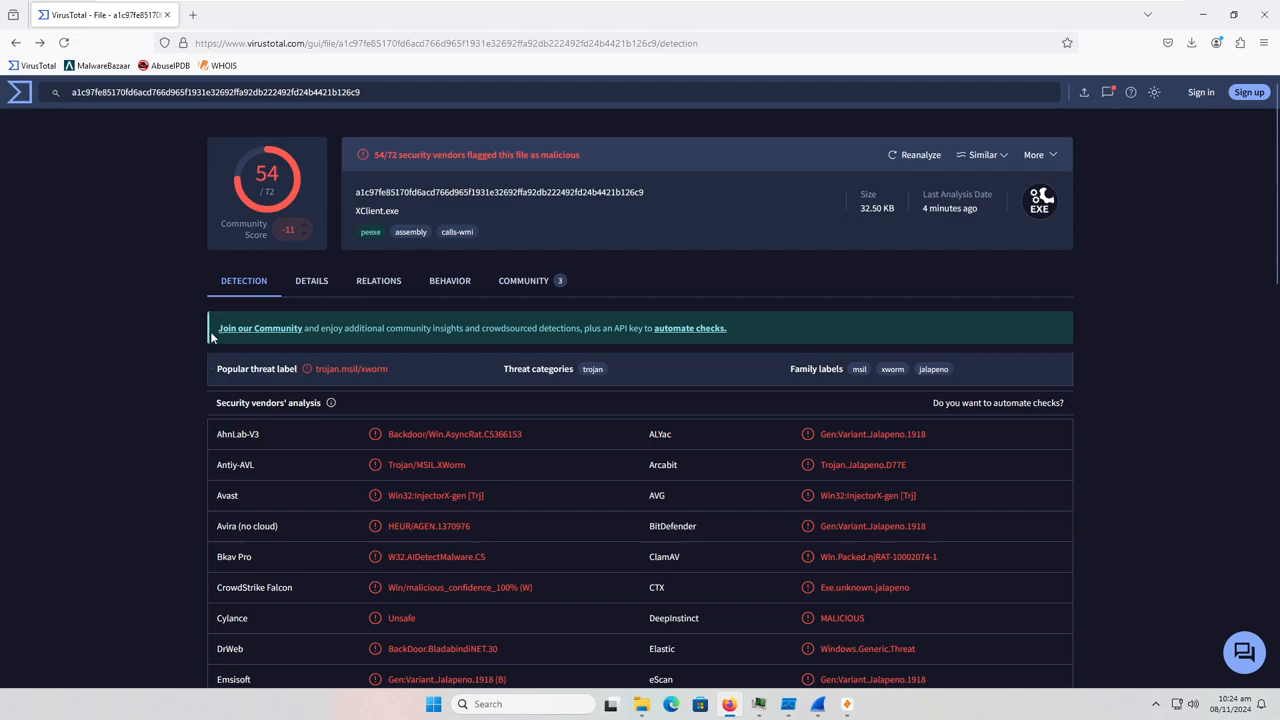
pyautogui.scroll(-2, 247, 326)
pyautogui.scroll(-6, 247, 326)
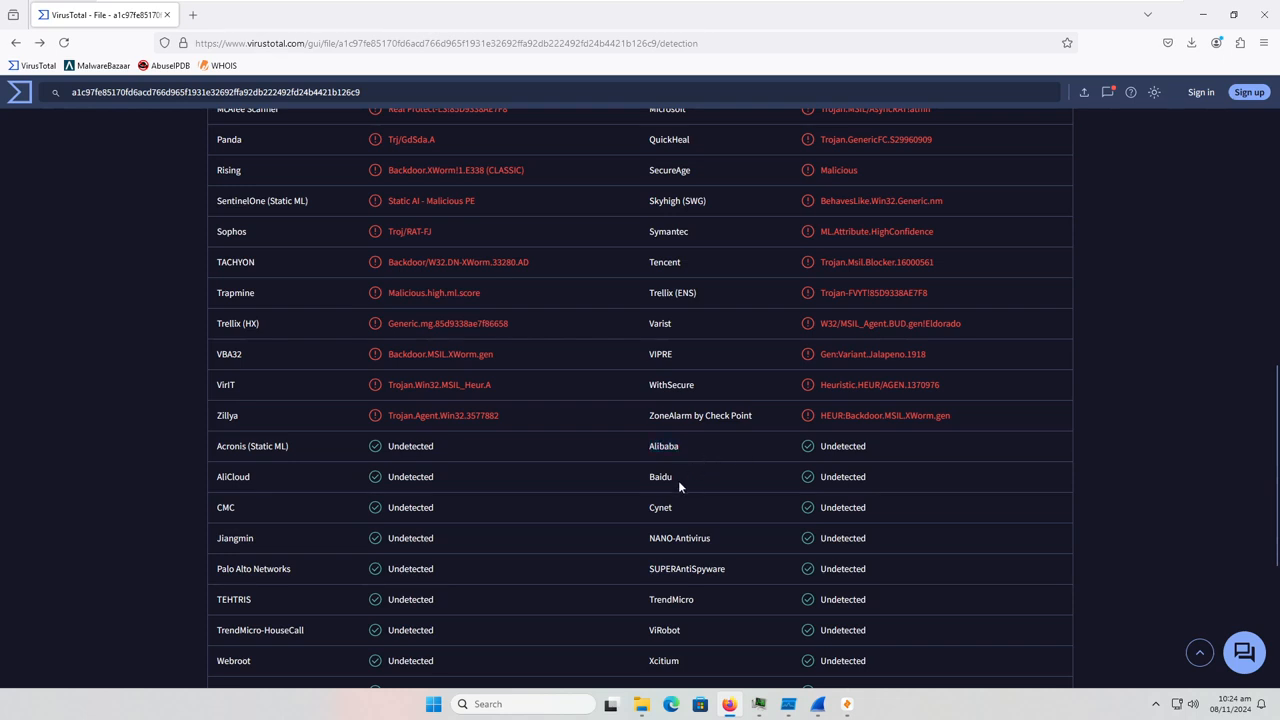
pyautogui.scroll(-1, 481, 486)
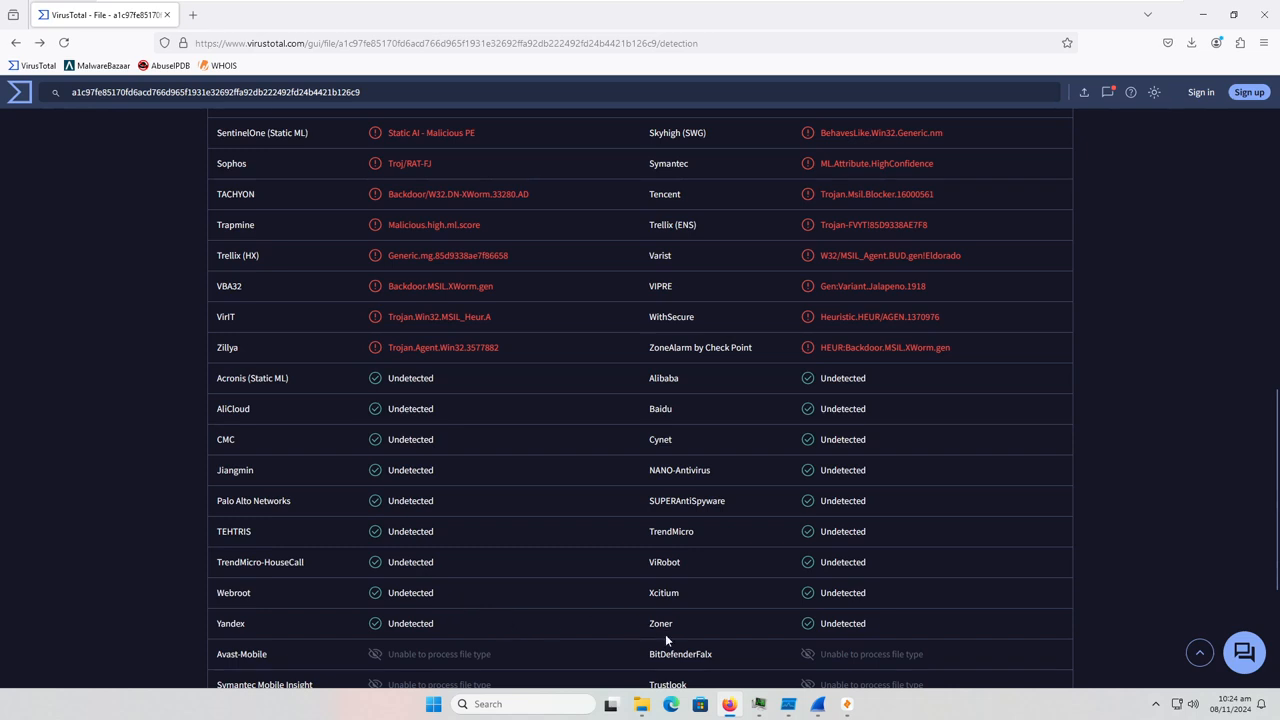
pyautogui.scroll(-1, 531, 590)
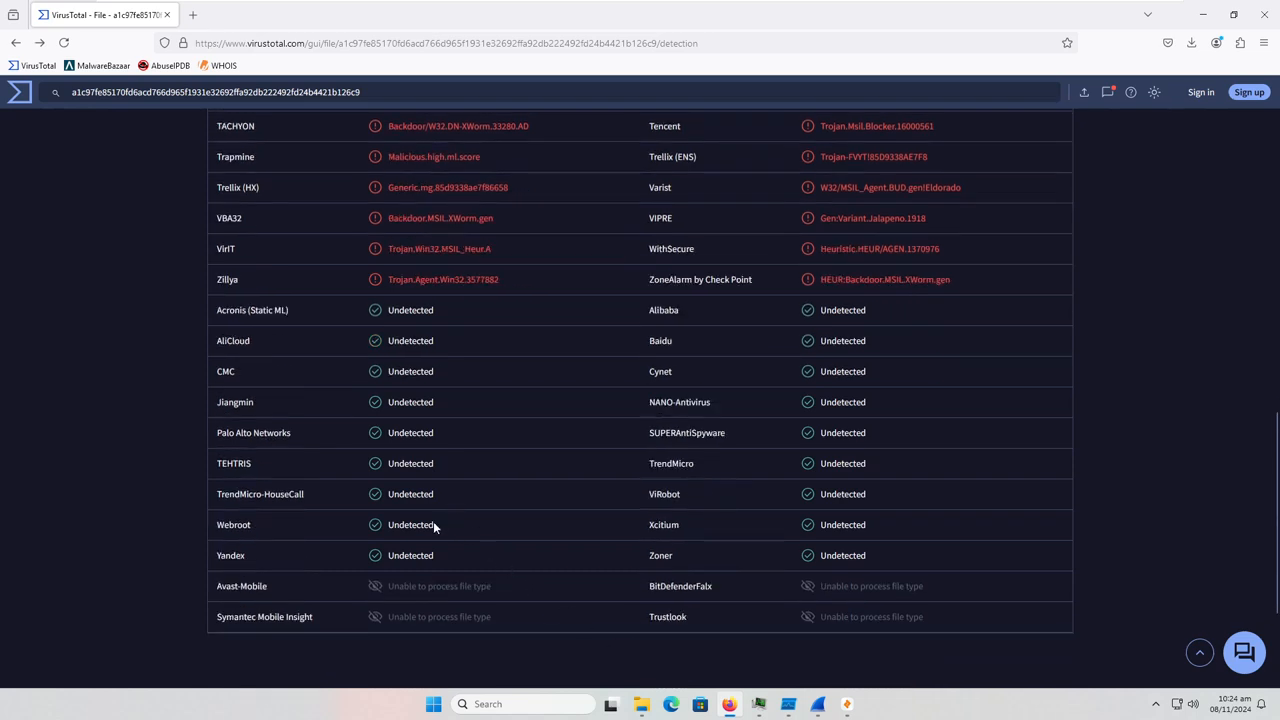
pyautogui.moveTo(445, 524); pyautogui.dragTo(385, 527)
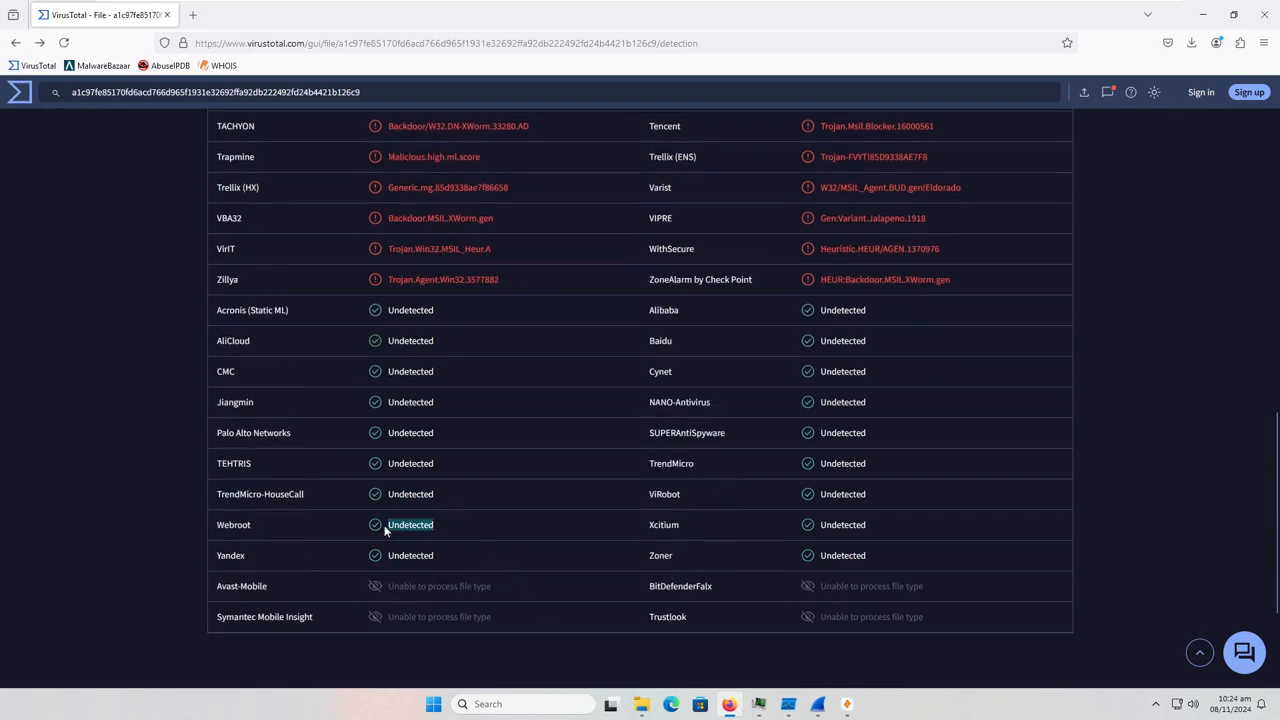
pyautogui.click(510, 537)
# Examine the verdicts of the vendors that flag the file, highlighting Kaspersky and BitDefender.
pyautogui.scroll(15, 510, 537)
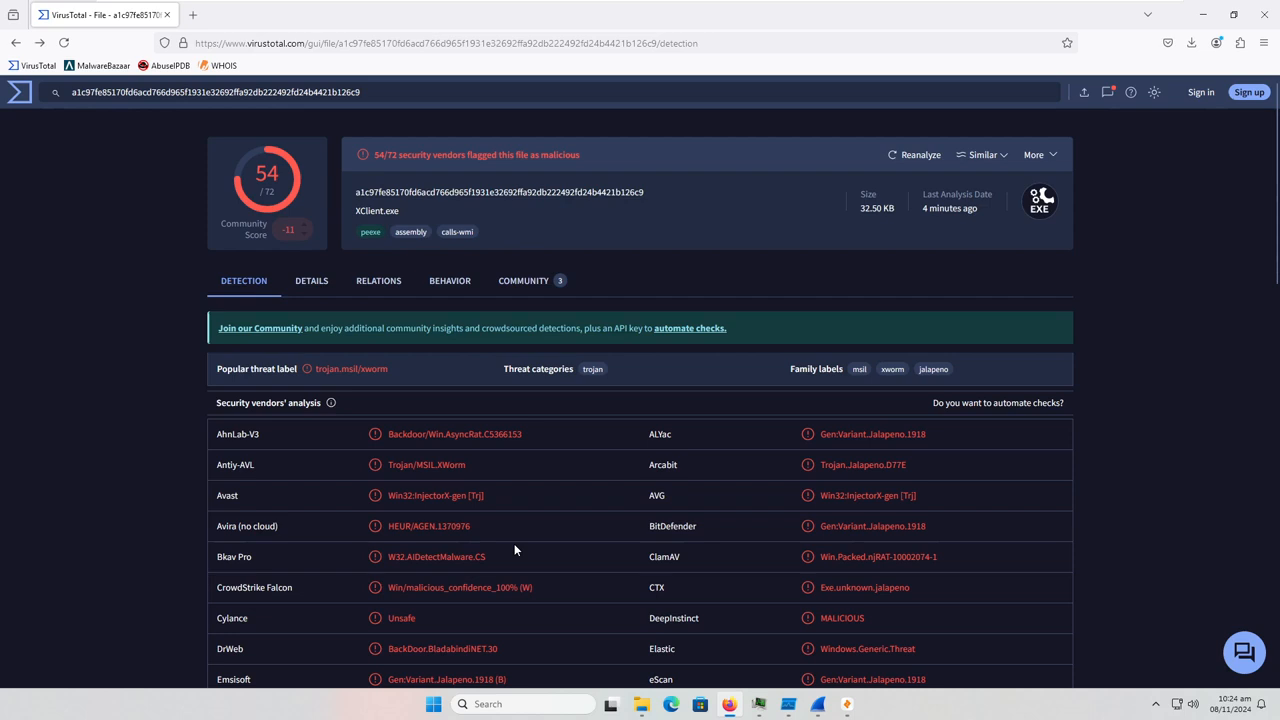
pyautogui.scroll(-1, 507, 533)
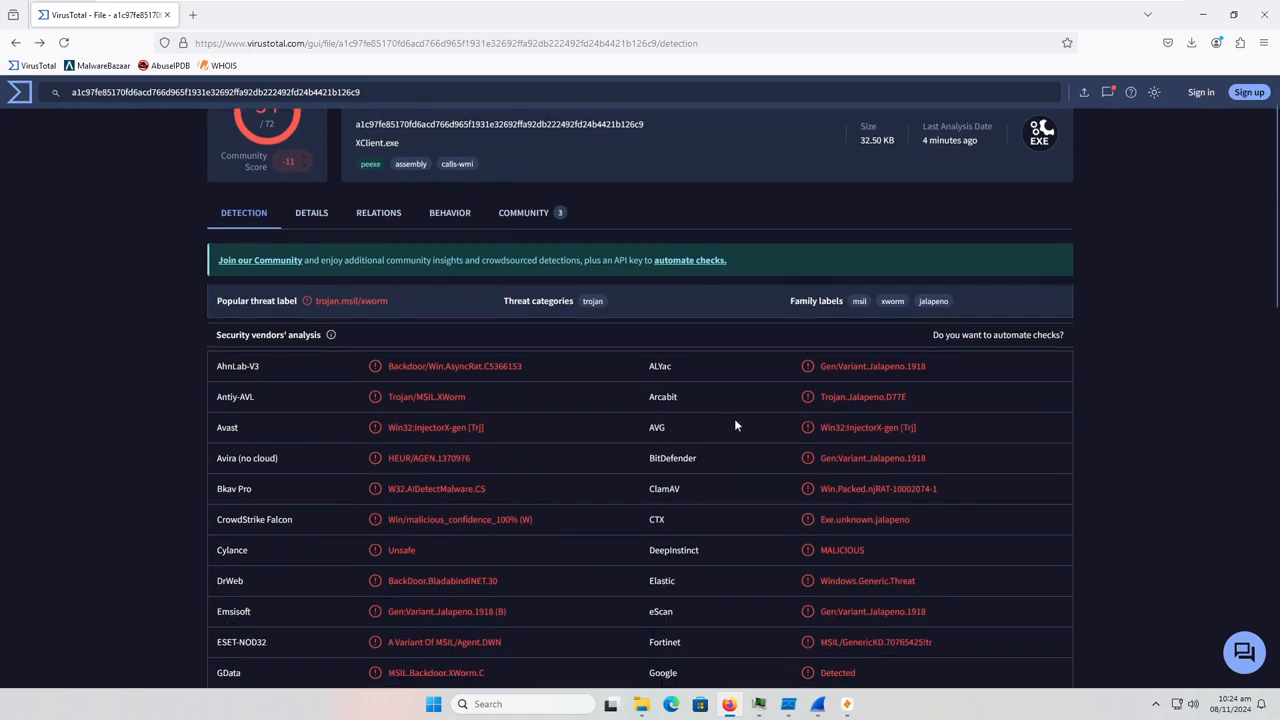
pyautogui.scroll(-2, 557, 448)
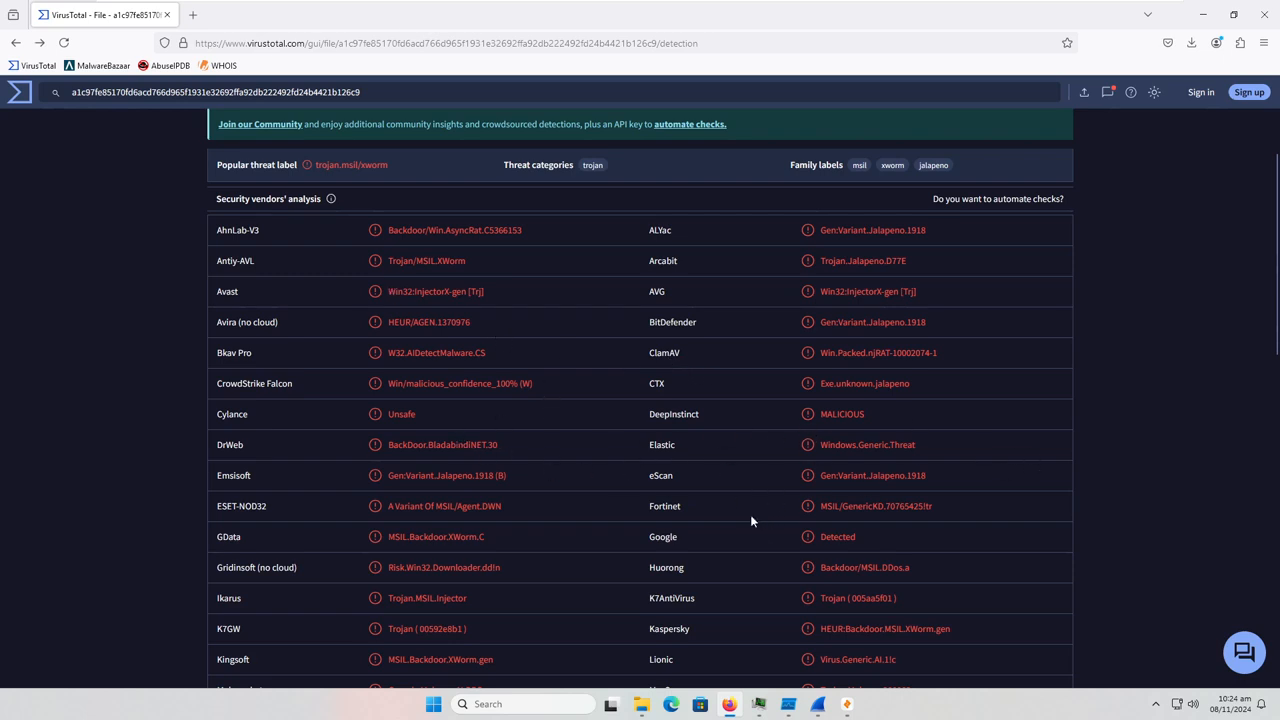
pyautogui.scroll(-1, 400, 474)
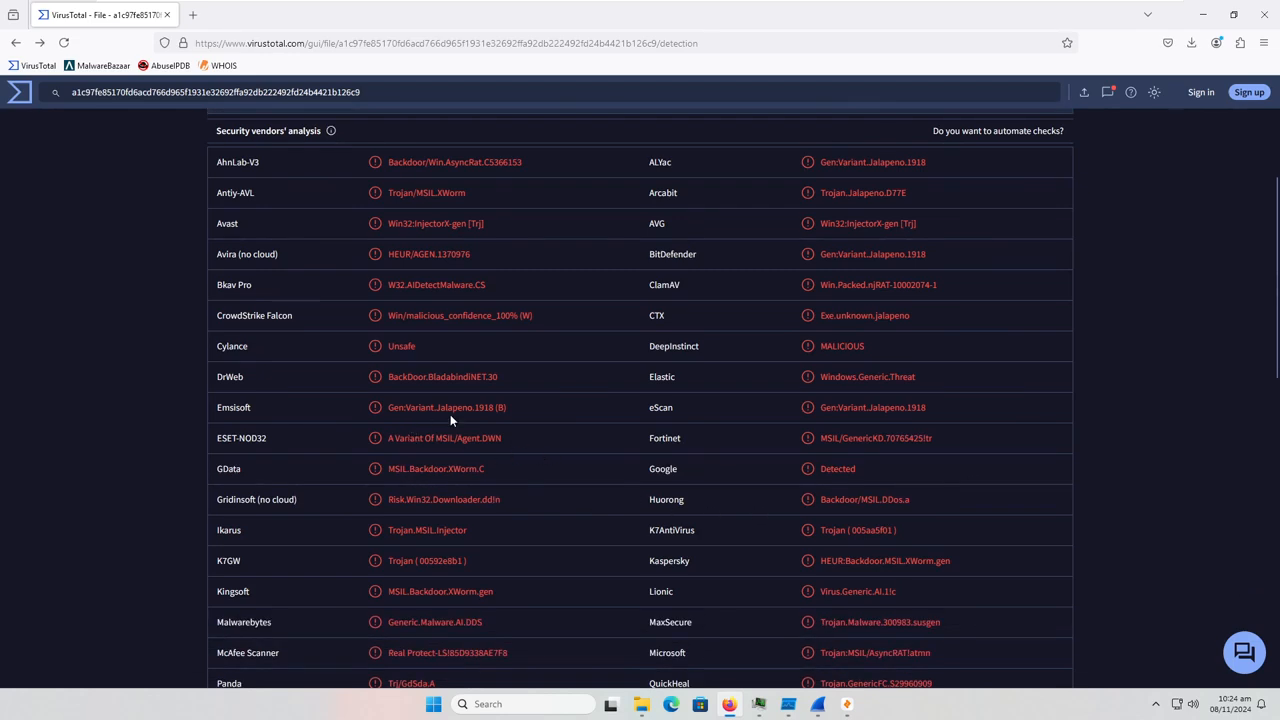
pyautogui.scroll(-2, 500, 505)
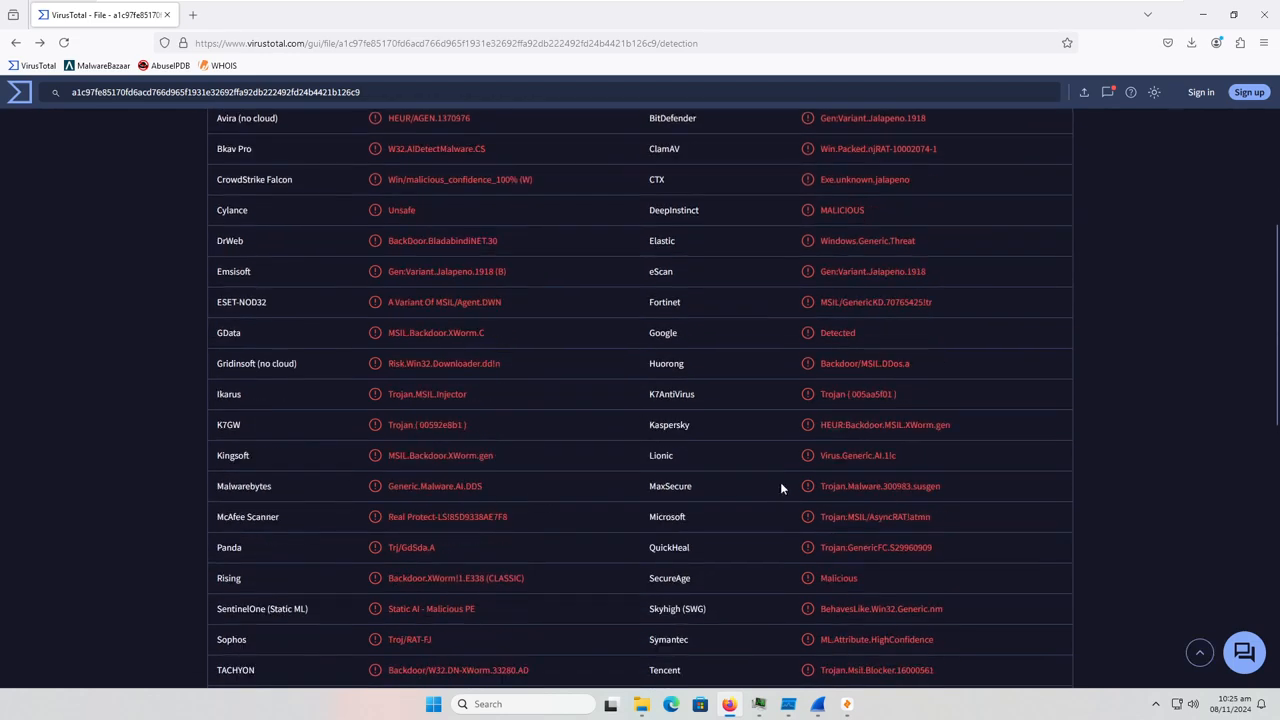
pyautogui.doubleClick(686, 426)
pyautogui.scroll(1, 615, 538)
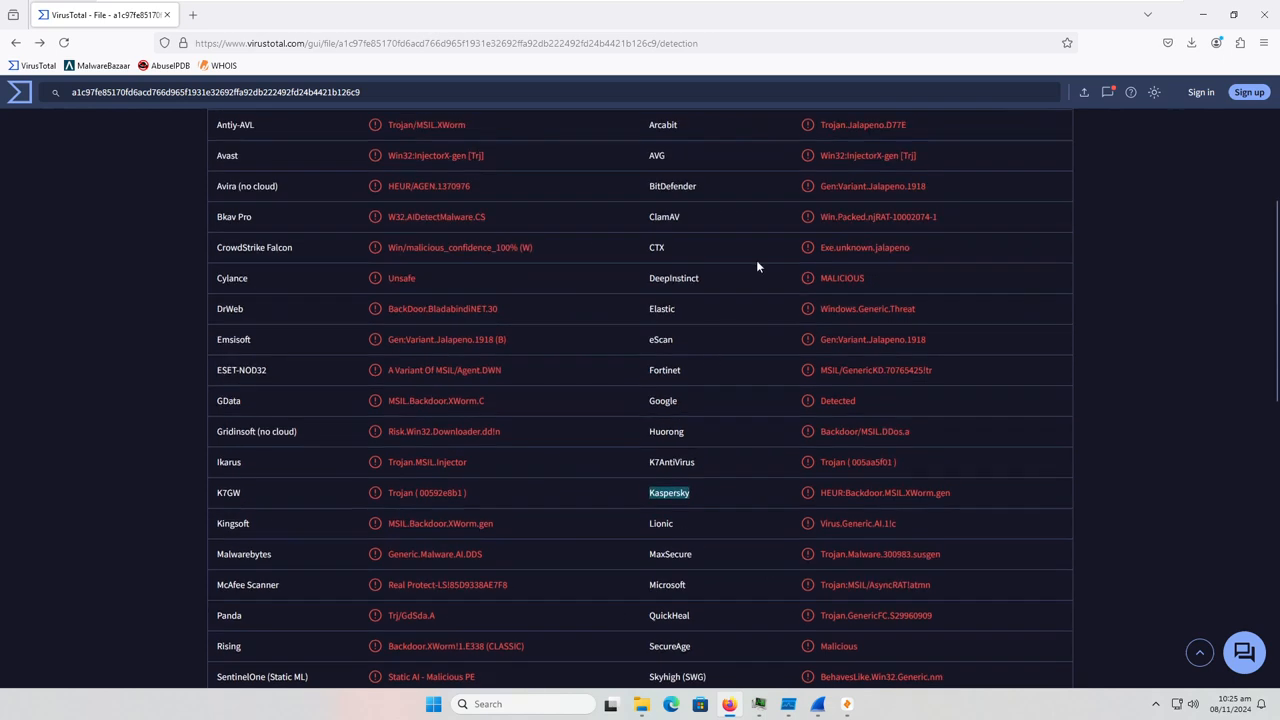
pyautogui.doubleClick(709, 192)
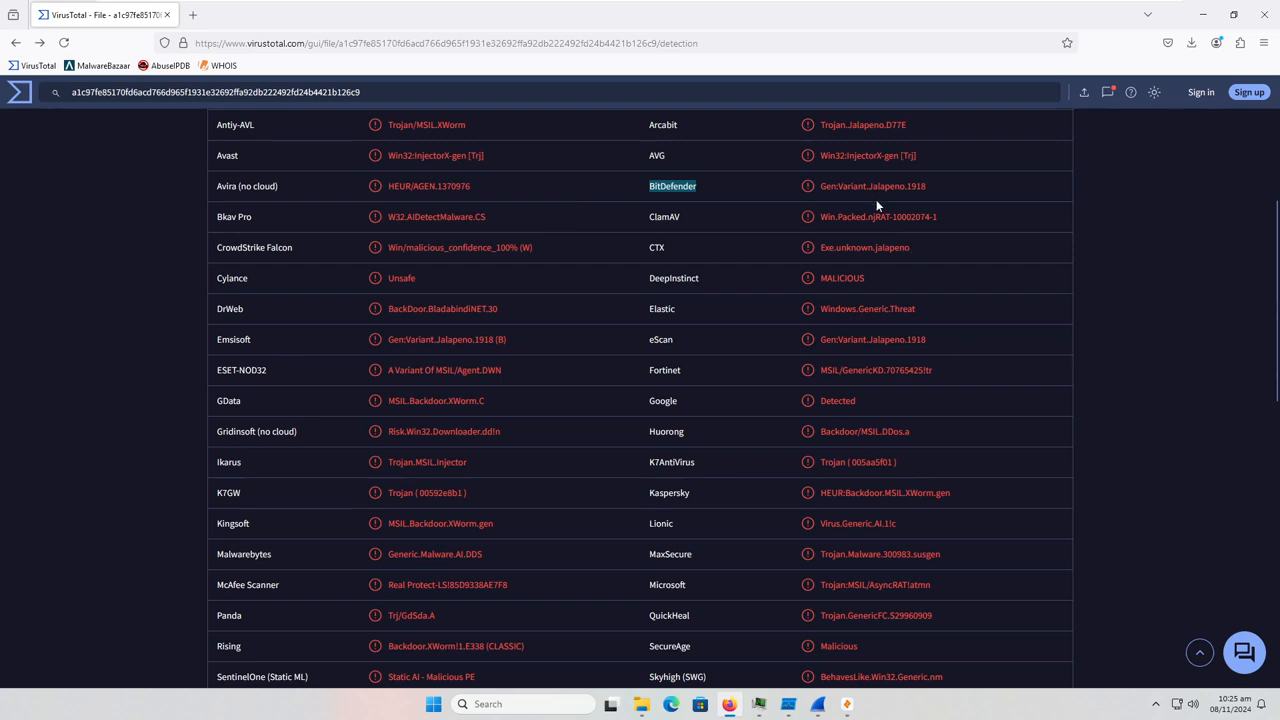
# Review the community votes and comments on the file, including the ANY.RUN sandbox analysis.
pyautogui.scroll(5, 905, 378)
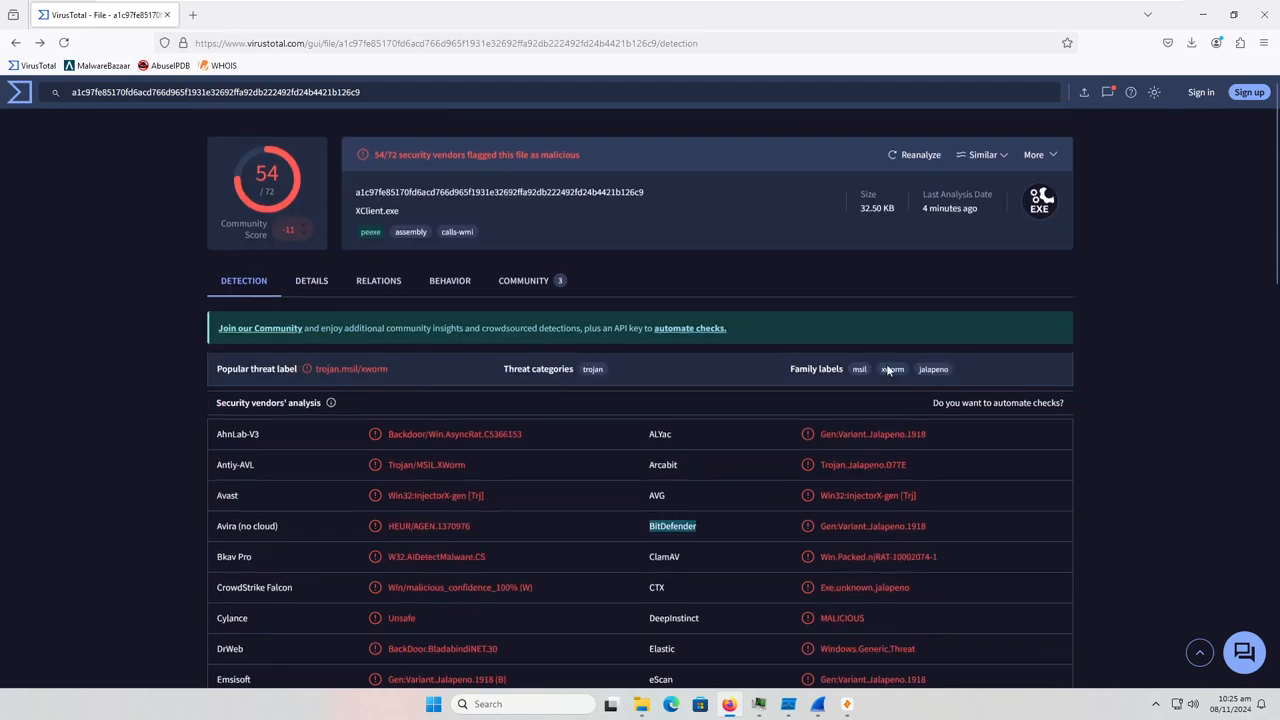
pyautogui.click(521, 293)
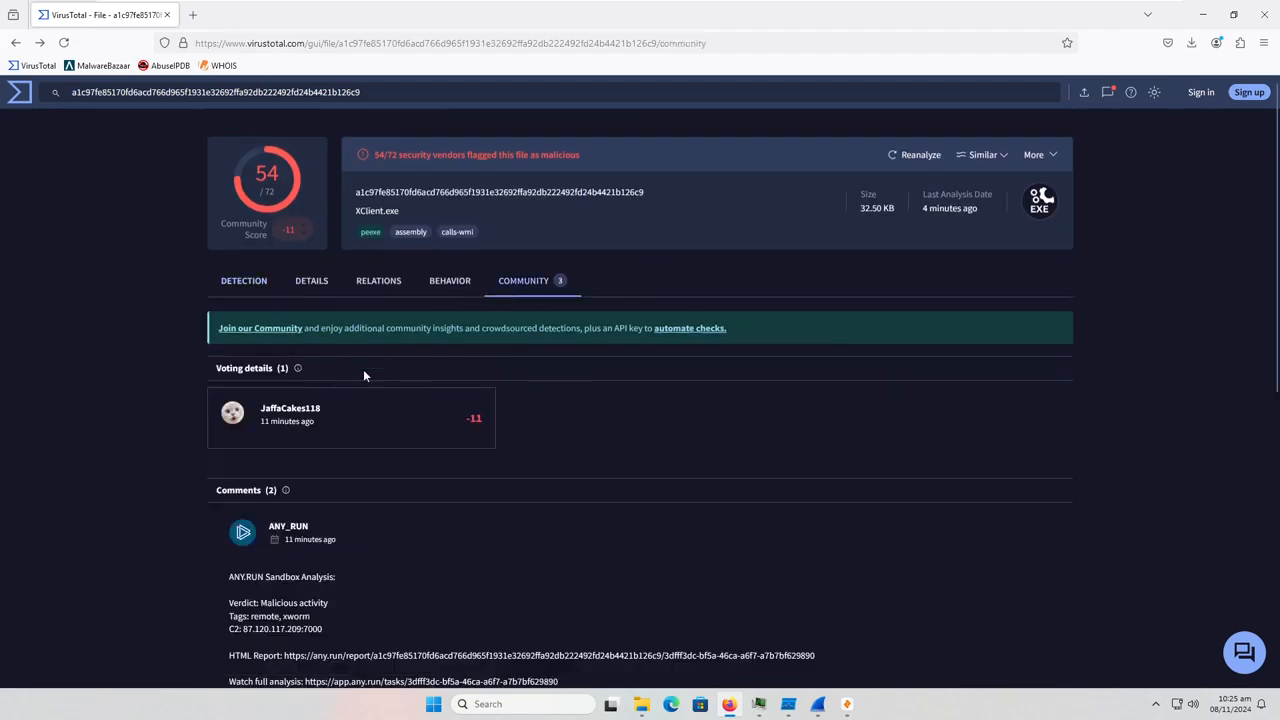
pyautogui.scroll(-4, 361, 368)
pyautogui.scroll(1, 361, 368)
pyautogui.scroll(1, 362, 374)
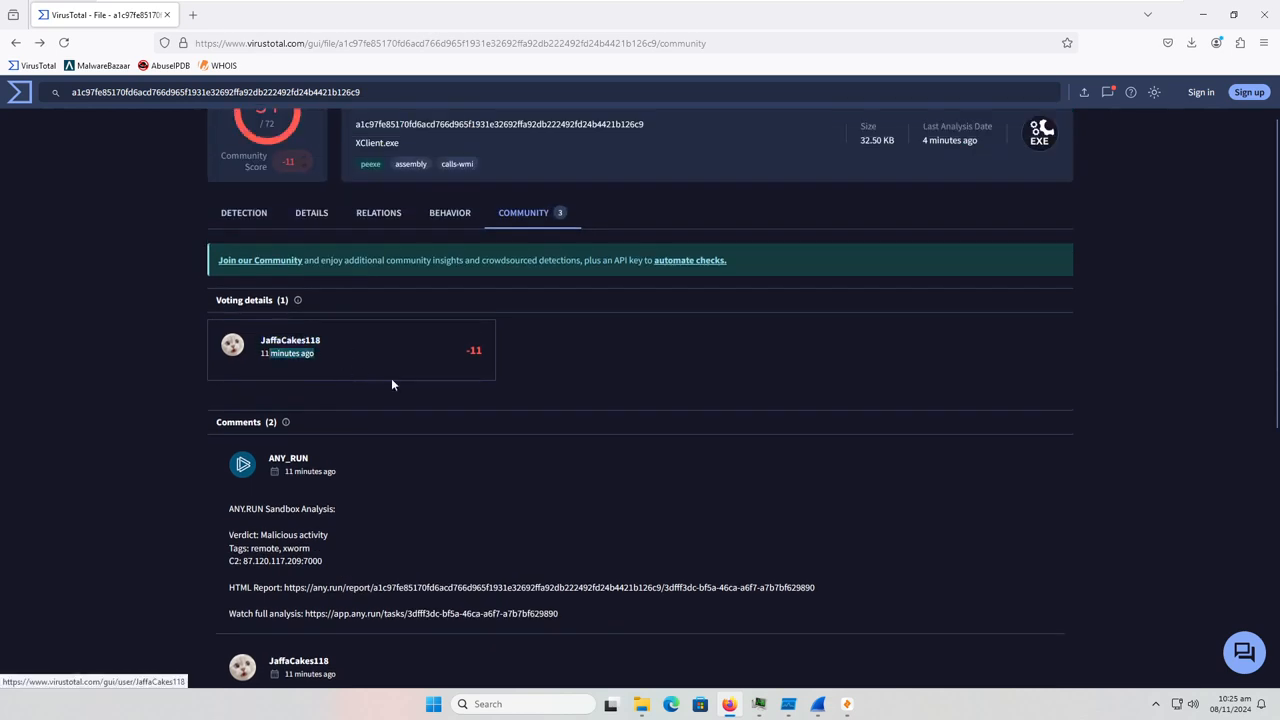
pyautogui.scroll(-2, 391, 378)
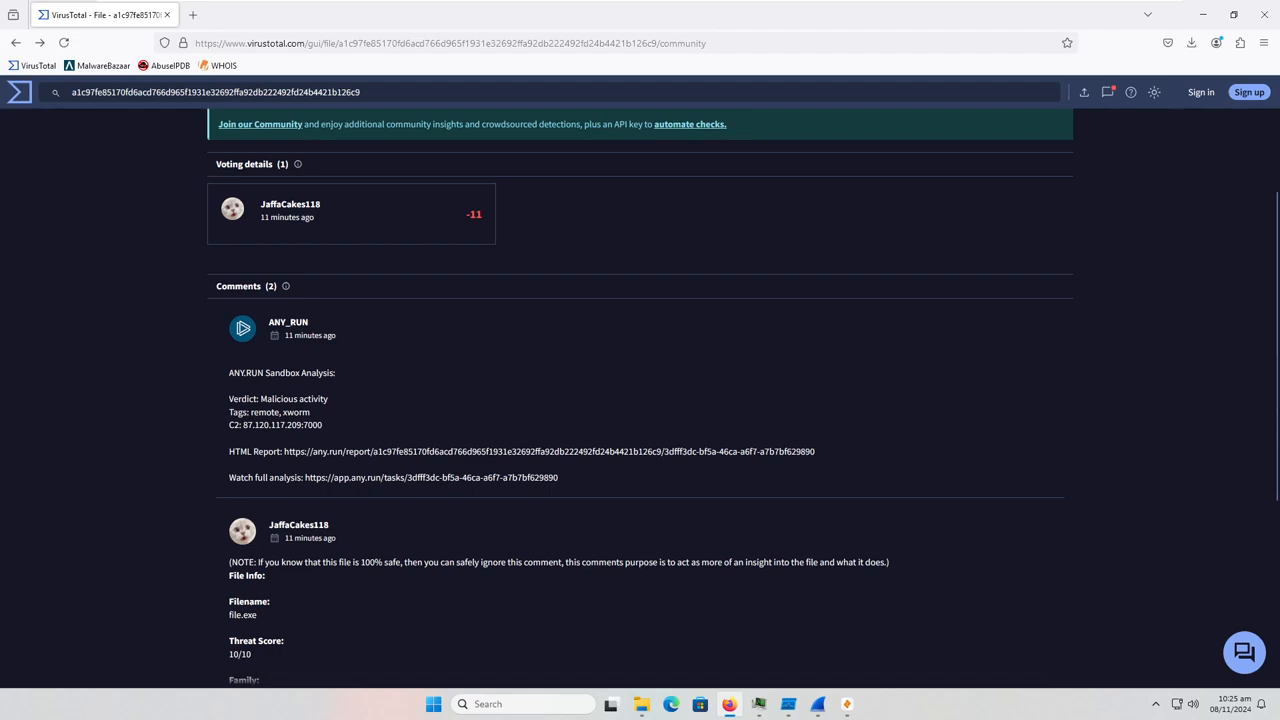
# Return to the file details and examine the basic properties and the creation time in the history.
pyautogui.scroll(3, 450, 474)
pyautogui.click(313, 286)
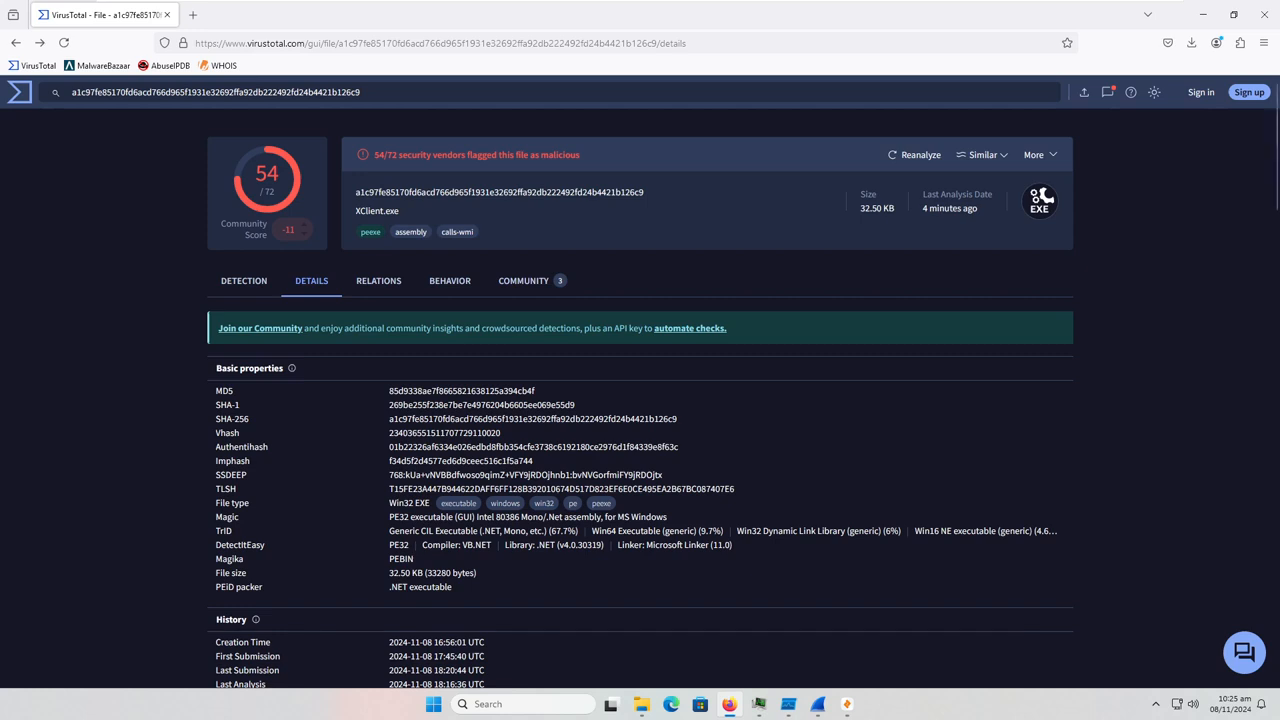
pyautogui.scroll(-3, 280, 498)
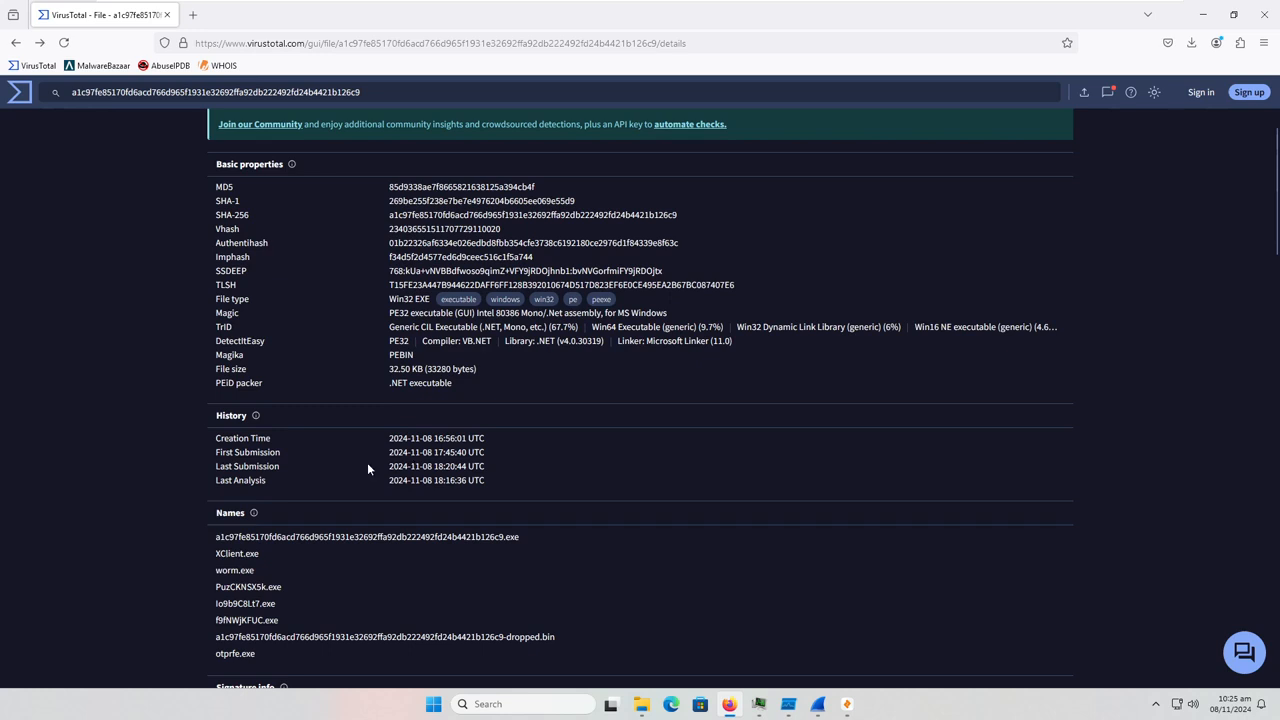
pyautogui.moveTo(386, 441); pyautogui.dragTo(467, 441)
pyautogui.click(512, 487)
pyautogui.scroll(-1, 512, 483)
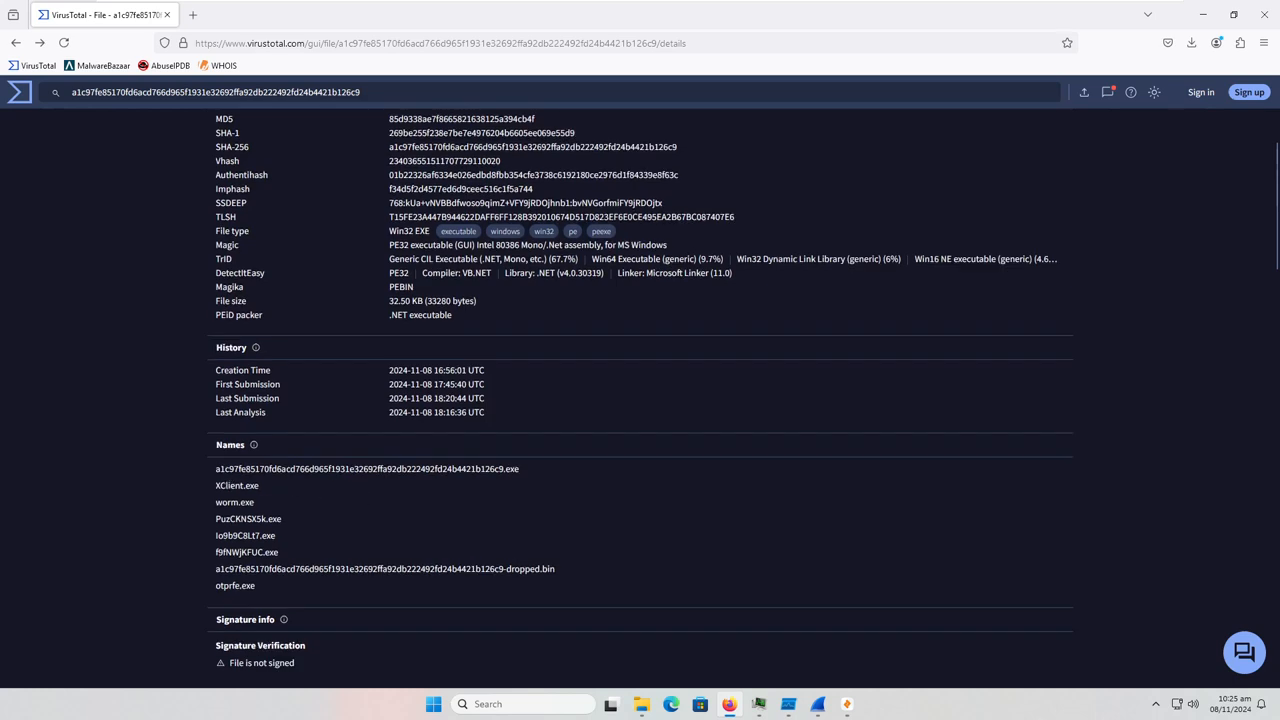
# Examine the names the file was submitted under, highlighting the hash-based names, XClient.exe, worm.exe and the random-looking ones.
pyautogui.doubleClick(300, 469)
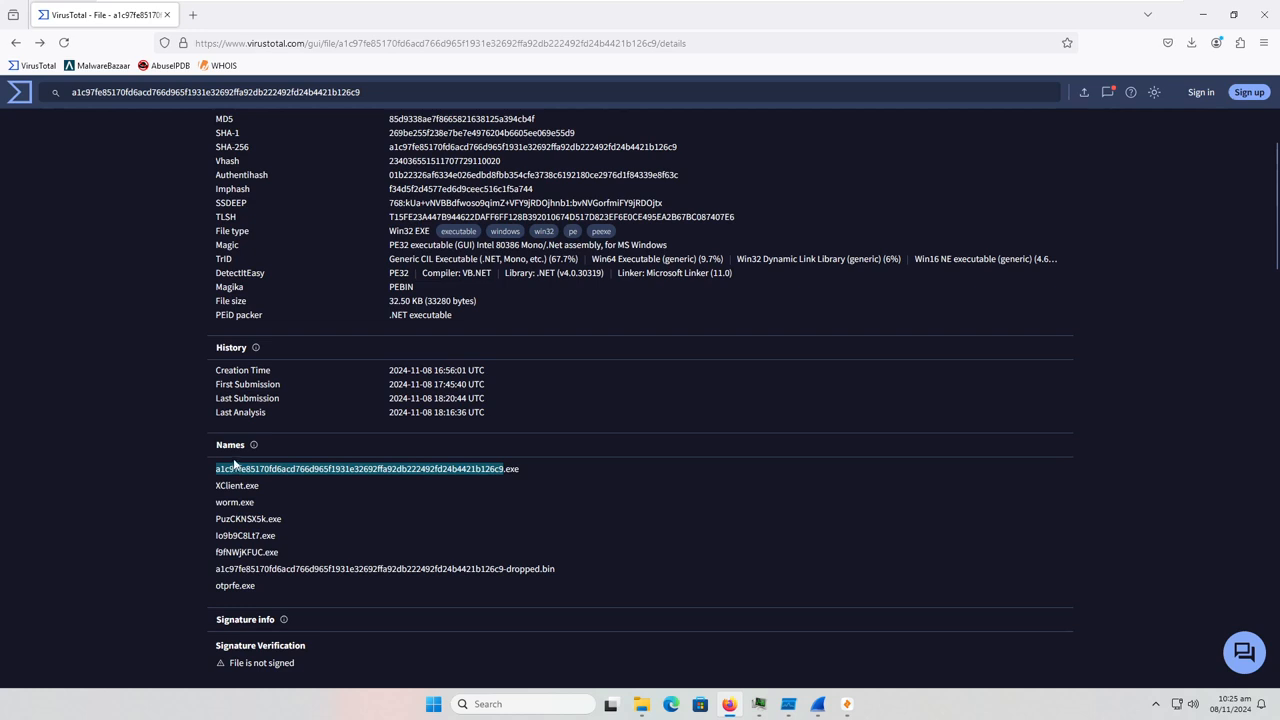
pyautogui.doubleClick(288, 569)
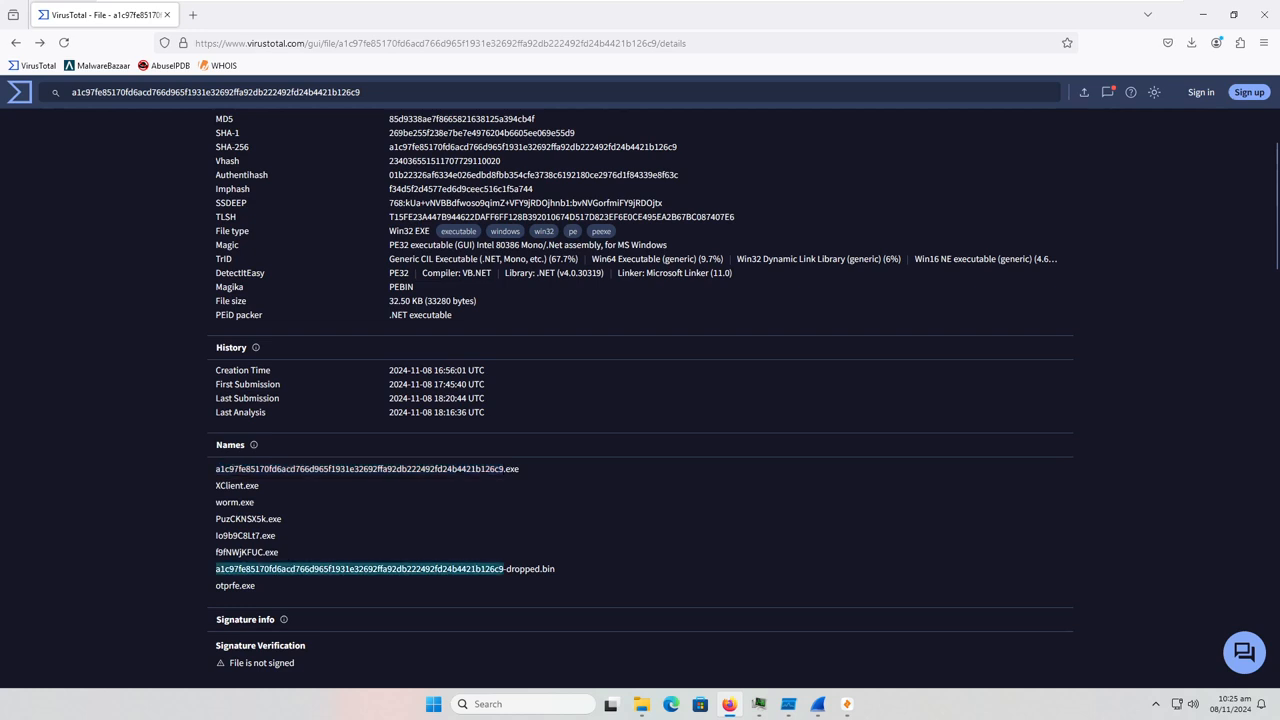
pyautogui.click(250, 502)
pyautogui.tripleClick(251, 486)
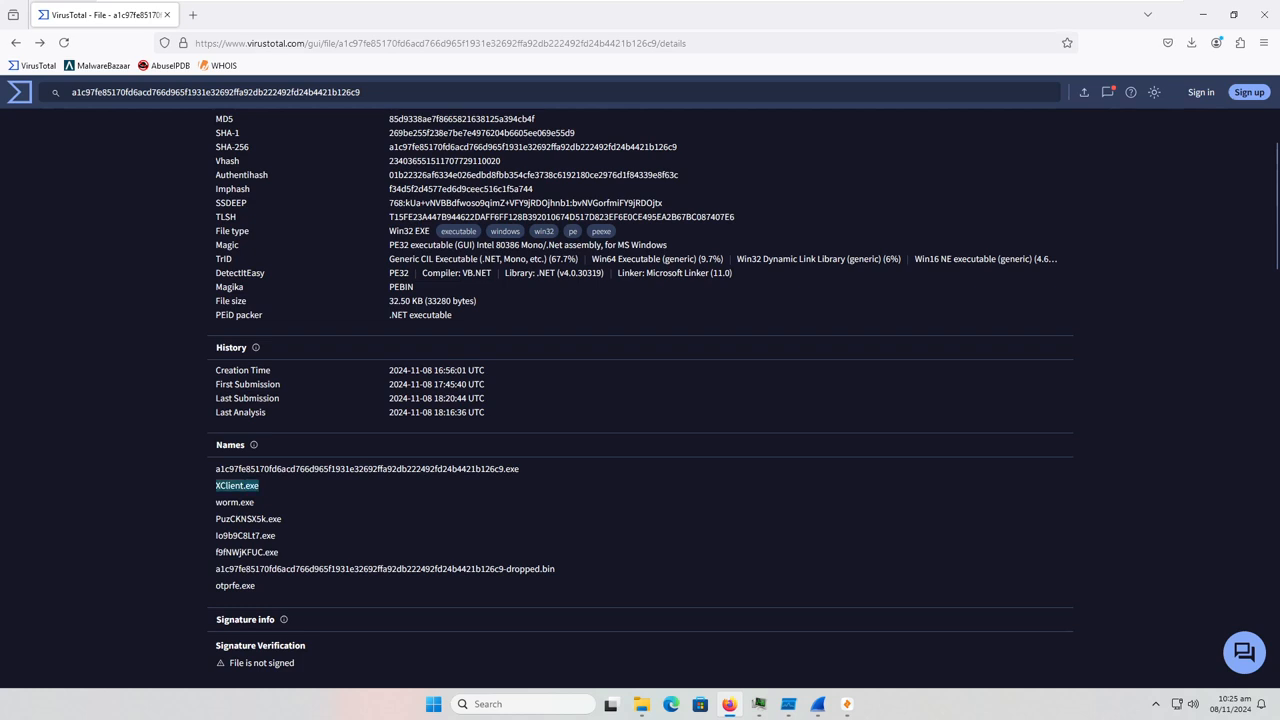
pyautogui.tripleClick(247, 502)
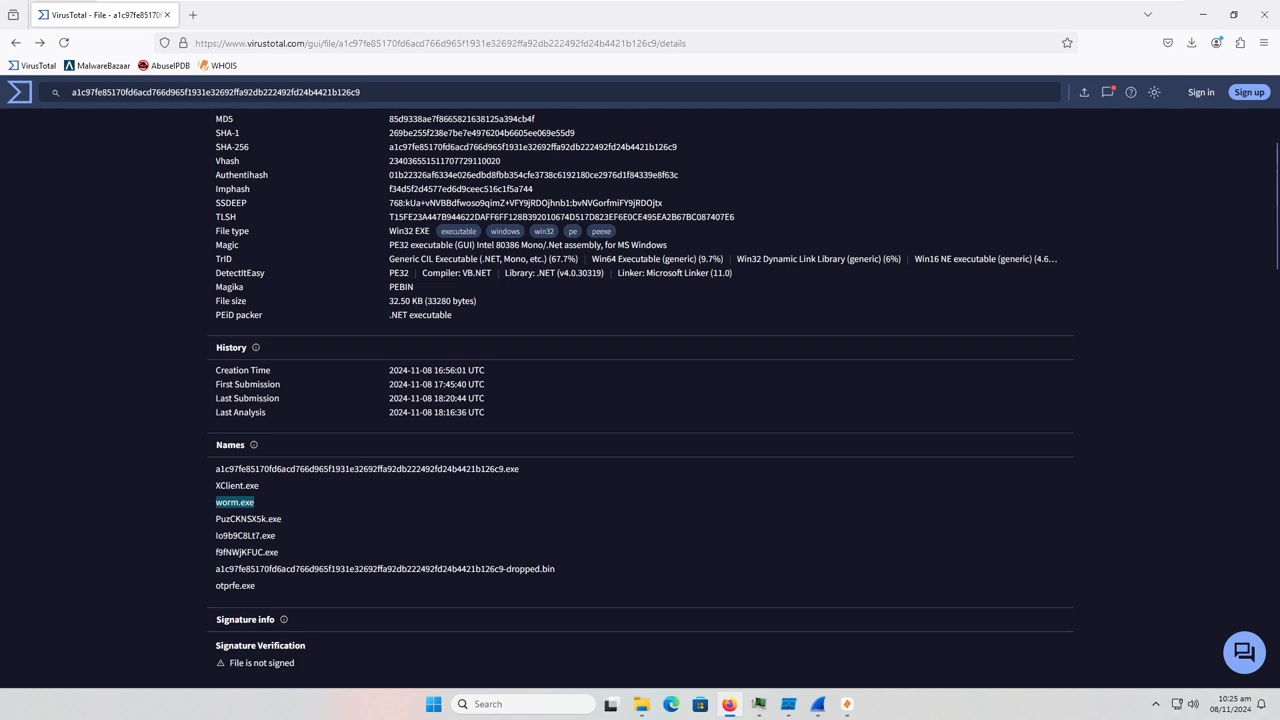
pyautogui.doubleClick(245, 519)
pyautogui.doubleClick(248, 535)
pyautogui.doubleClick(247, 585)
pyautogui.click(192, 565)
# Review the file's relations, highlighting contacted IPs 20.99.133.109 and 87.120.117.209, and check its execution parents and bundled files.
pyautogui.scroll(4, 188, 558)
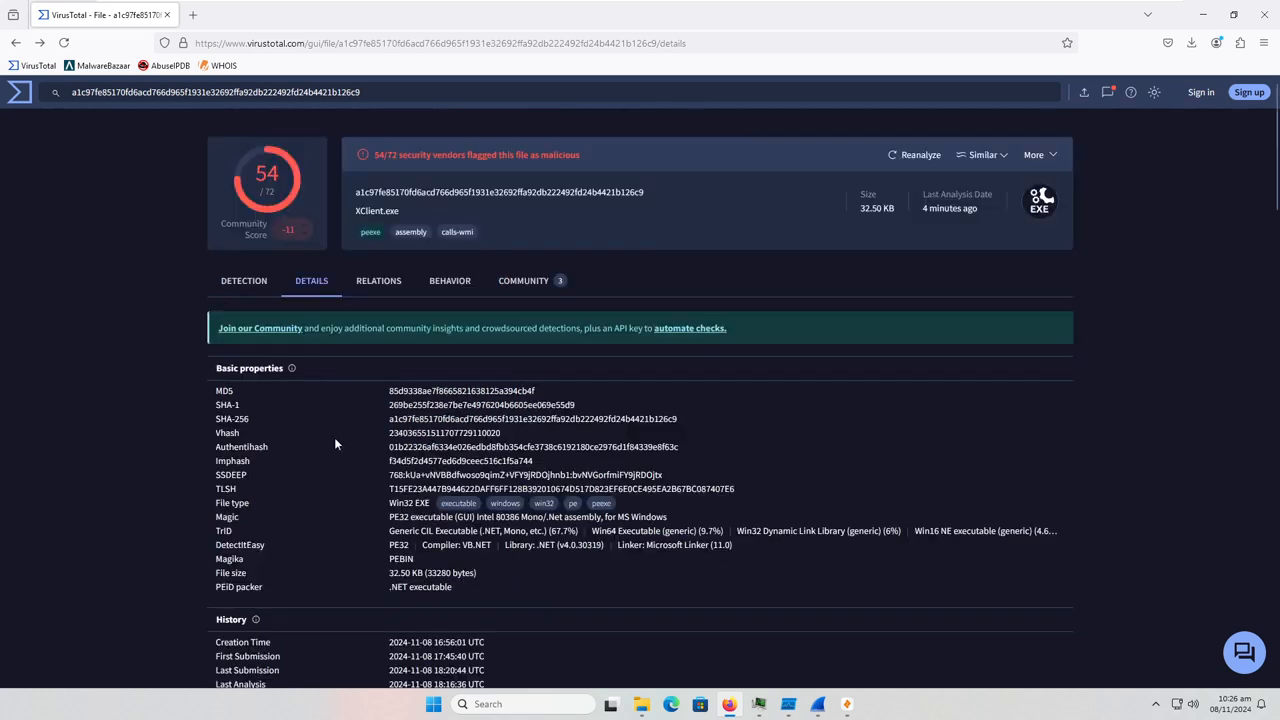
pyautogui.click(400, 285)
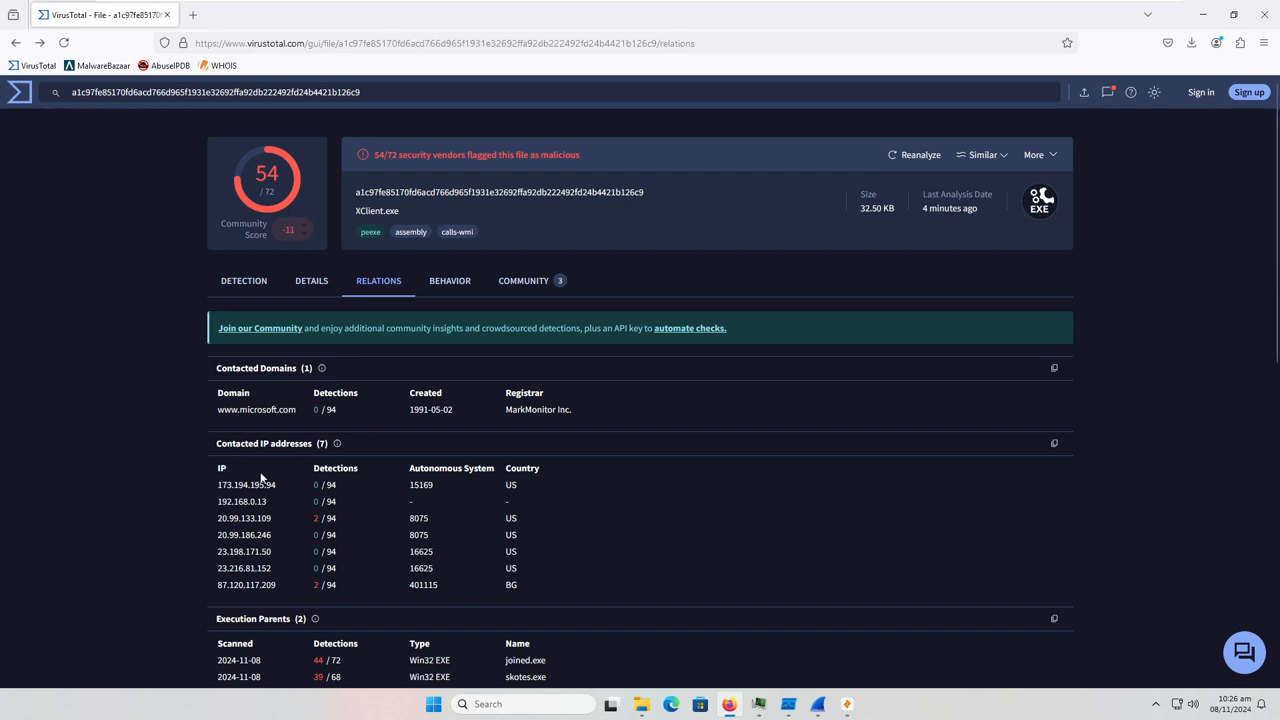
pyautogui.moveTo(276, 517); pyautogui.dragTo(190, 524)
pyautogui.click(148, 502)
pyautogui.moveTo(295, 589); pyautogui.dragTo(177, 591)
pyautogui.scroll(-1, 175, 586)
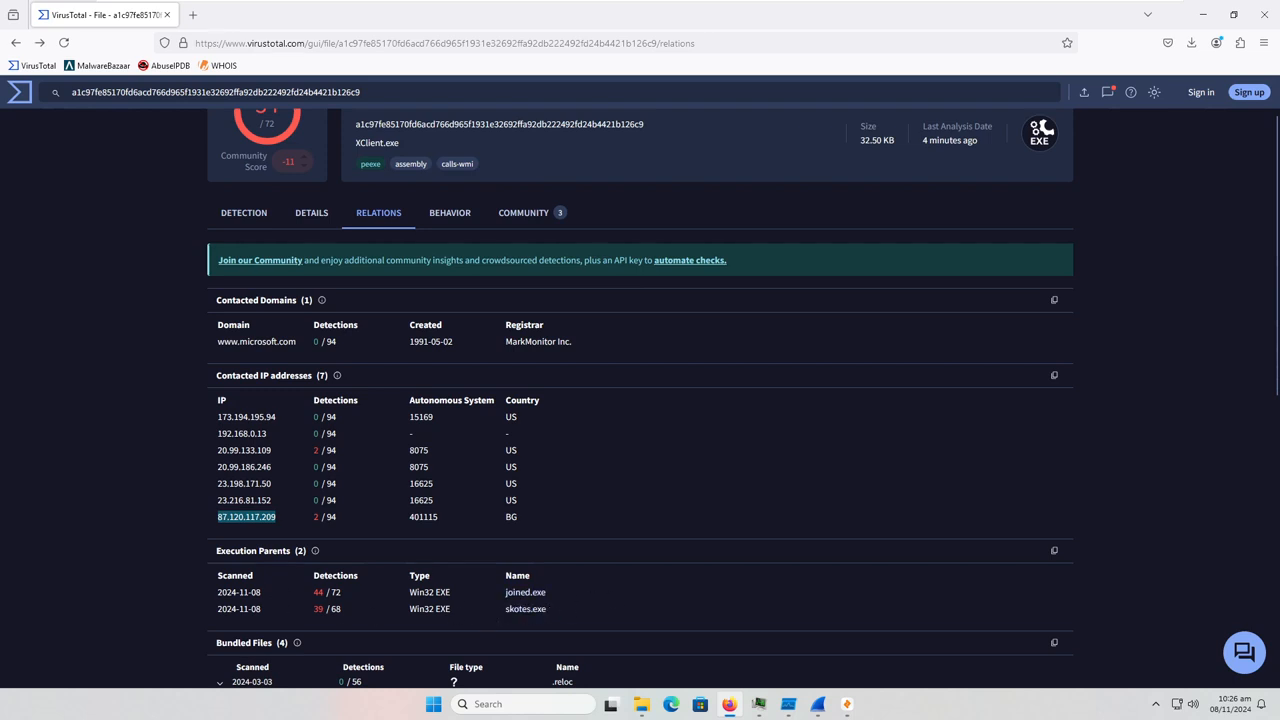
pyautogui.scroll(-2, 339, 581)
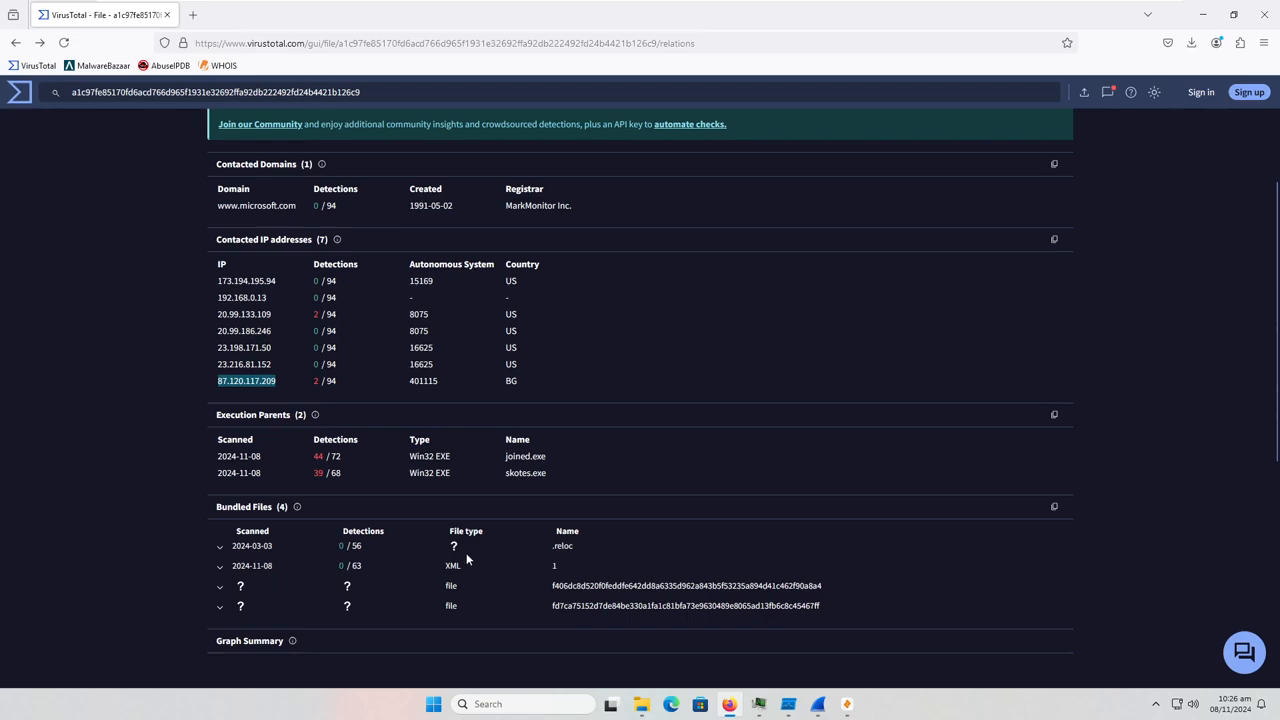
pyautogui.scroll(-3, 434, 584)
# Review the file's behavior report, covering the sandbox summary, MITRE ATT&CK tactics, Malware Behavior Catalog, capabilities and network communication, and minimize the browser.
pyautogui.scroll(5, 414, 600)
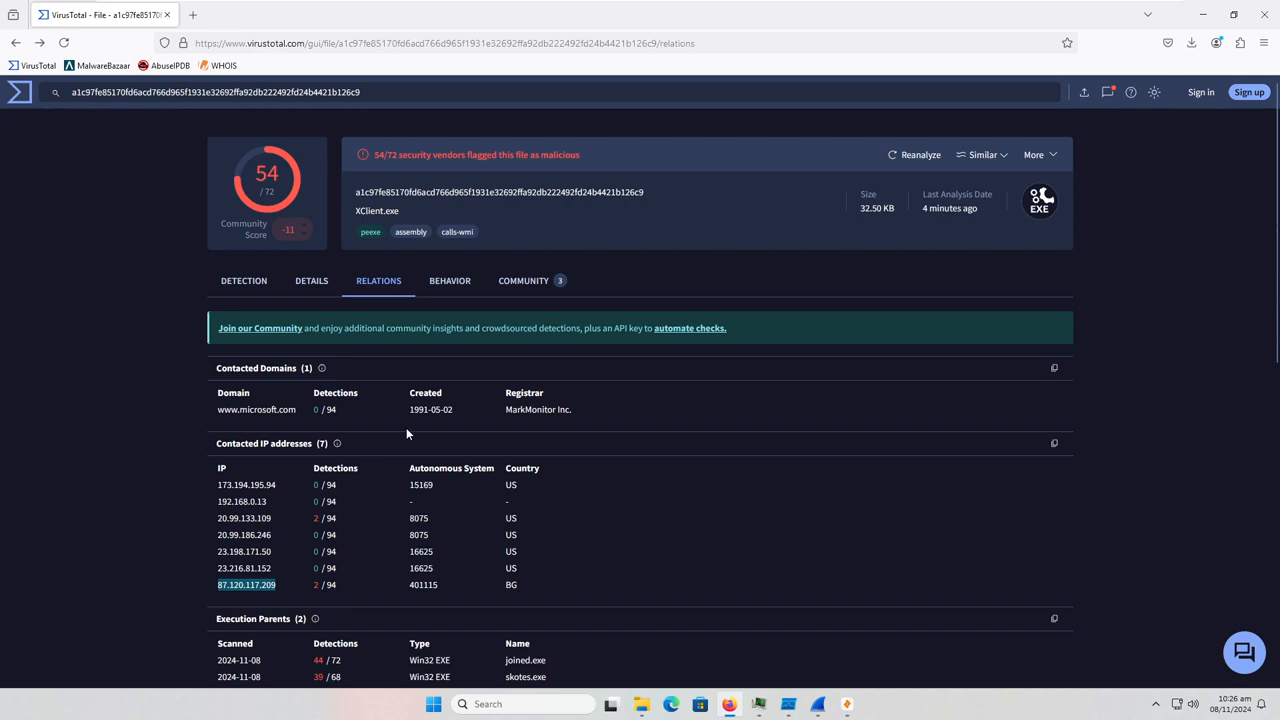
pyautogui.click(446, 290)
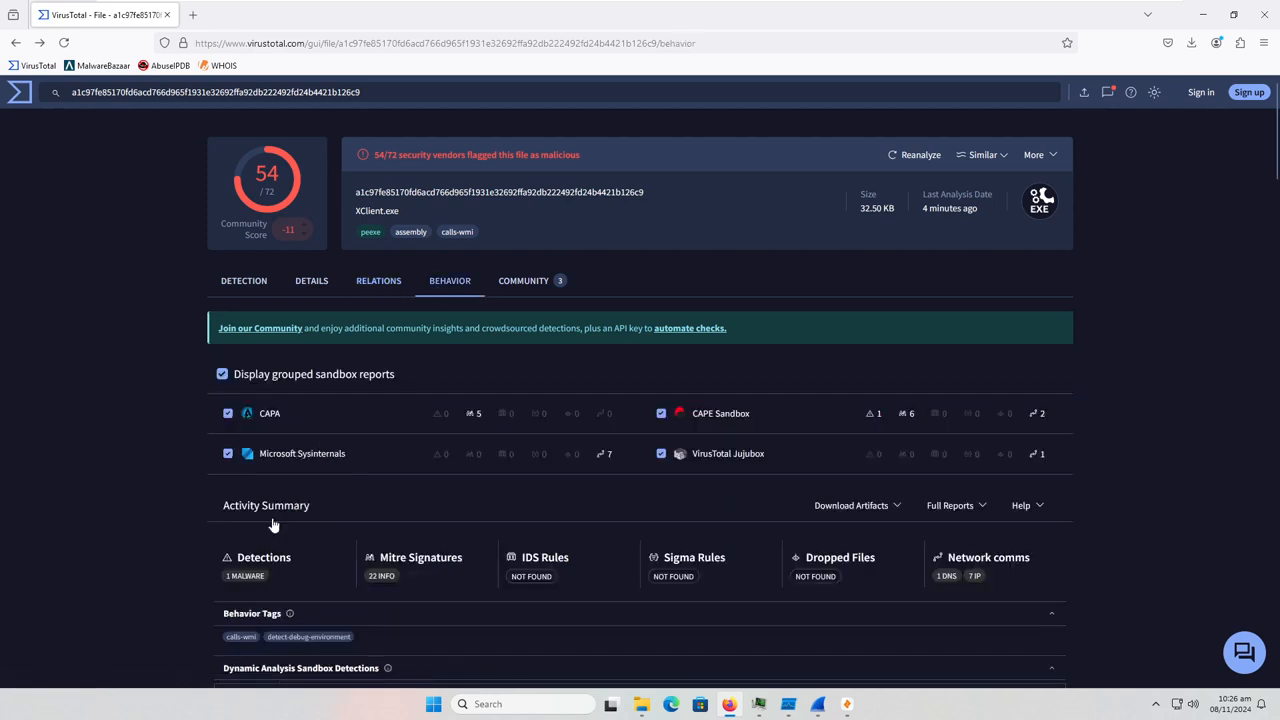
pyautogui.scroll(-2, 121, 530)
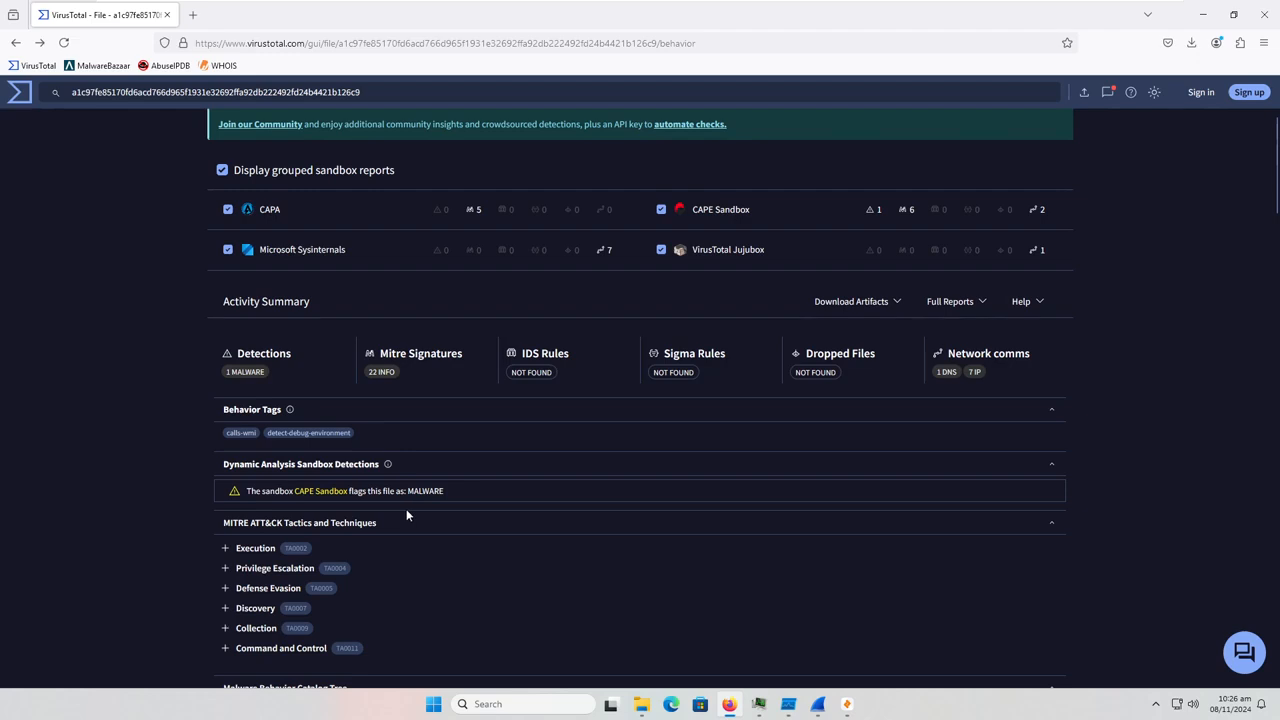
pyautogui.scroll(-9, 466, 520)
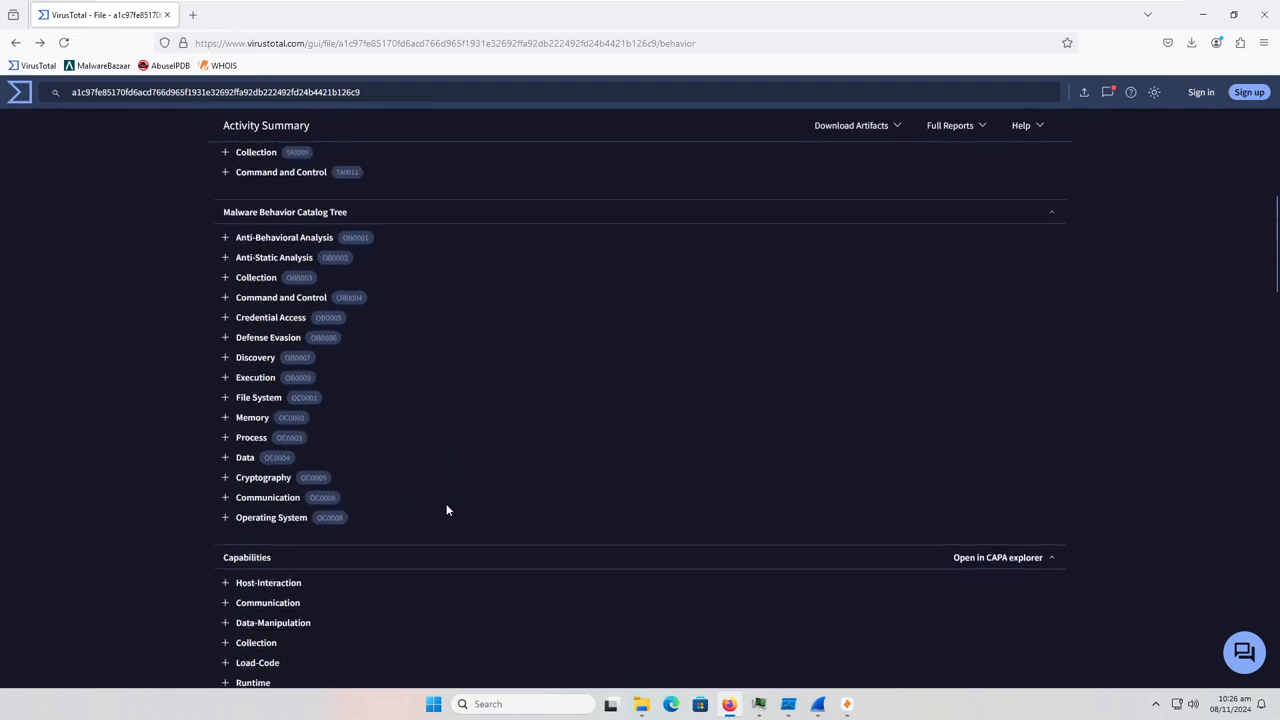
pyautogui.scroll(-3, 435, 488)
pyautogui.scroll(3, 425, 495)
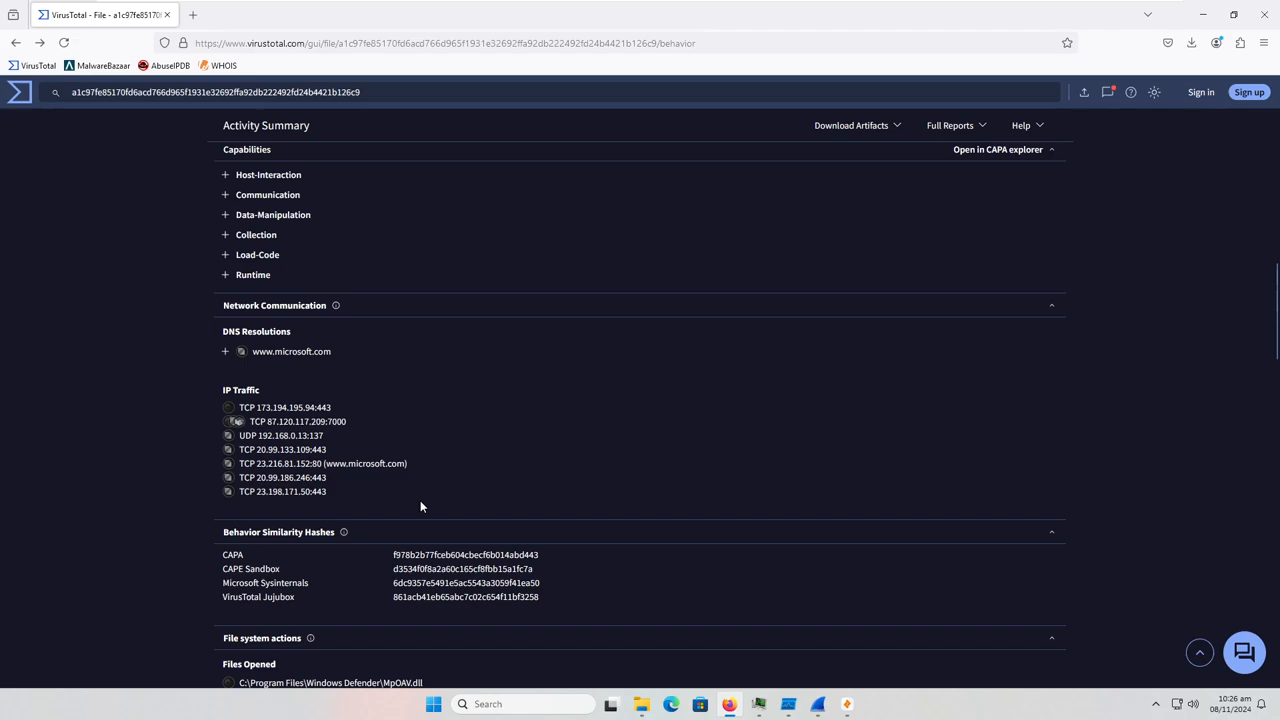
pyautogui.scroll(15, 420, 507)
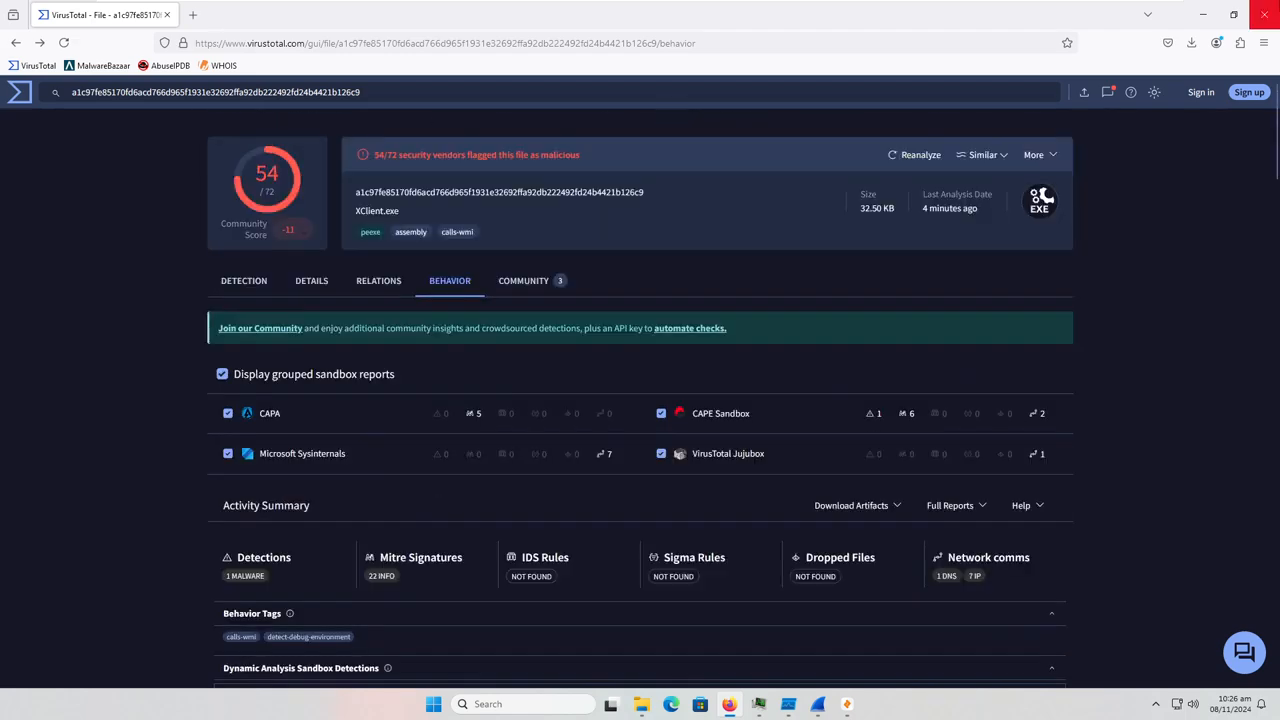
pyautogui.click(1202, 14)
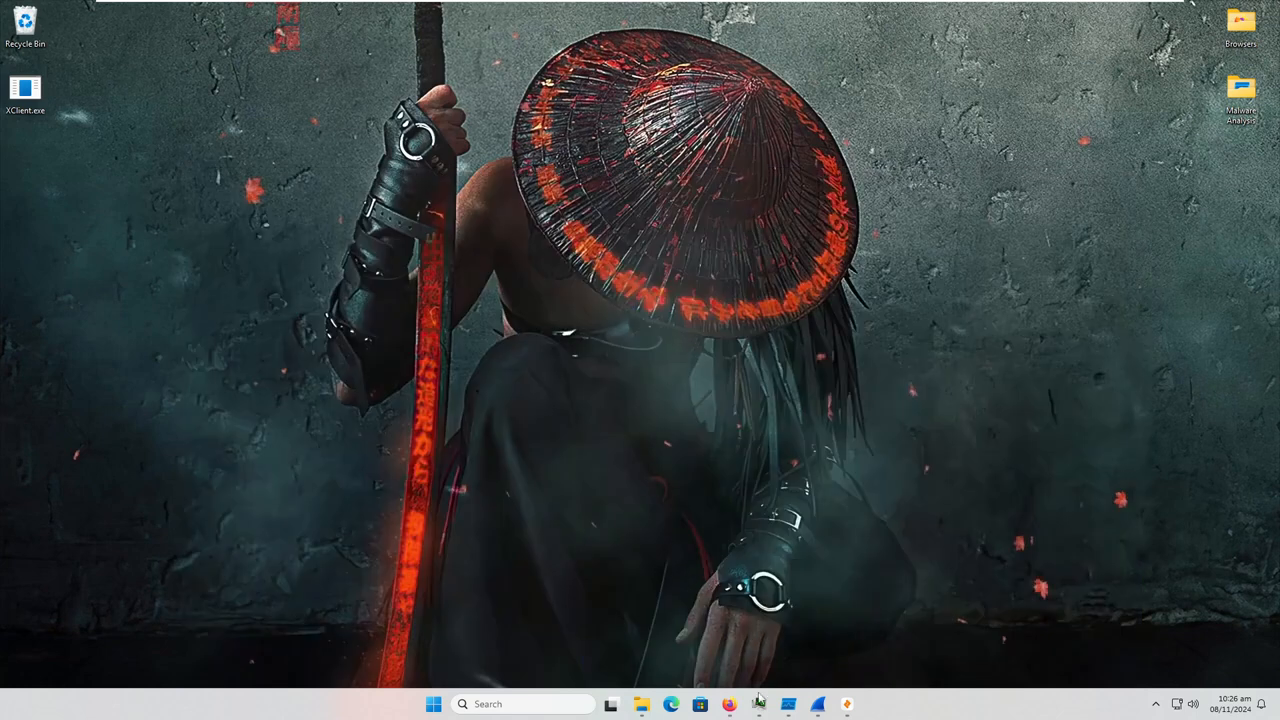
# Check that Process Hacker, Process Monitor, Wireshark and Zui are ready, restarting the Wireshark capture on Ethernet0 from scratch.
pyautogui.moveTo(759, 700)
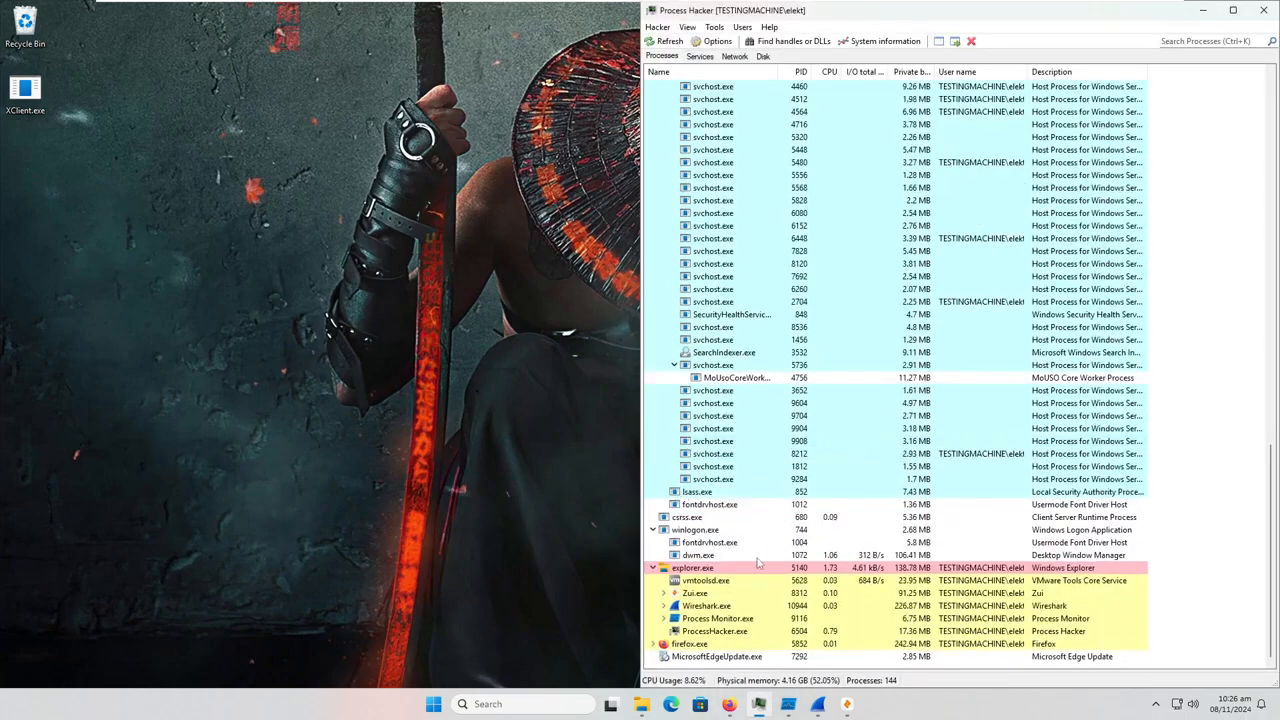
pyautogui.click(788, 704)
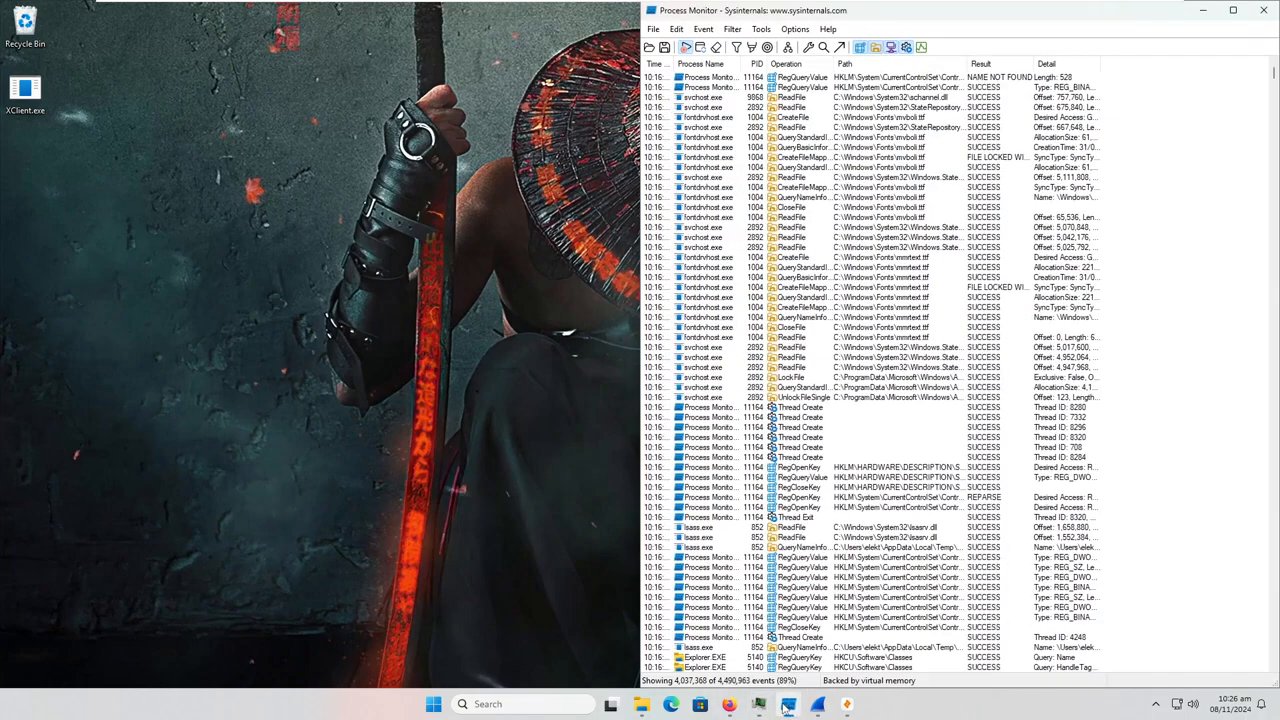
pyautogui.click(816, 705)
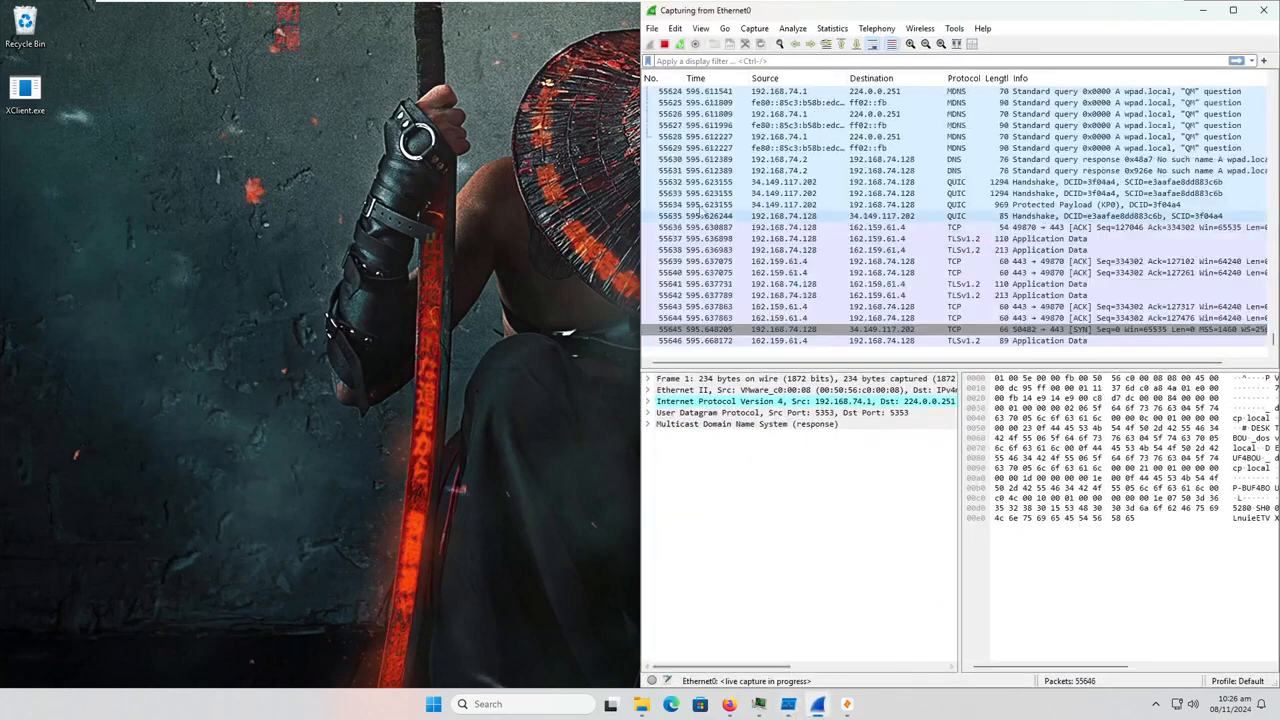
pyautogui.click(679, 45)
pyautogui.click(1005, 372)
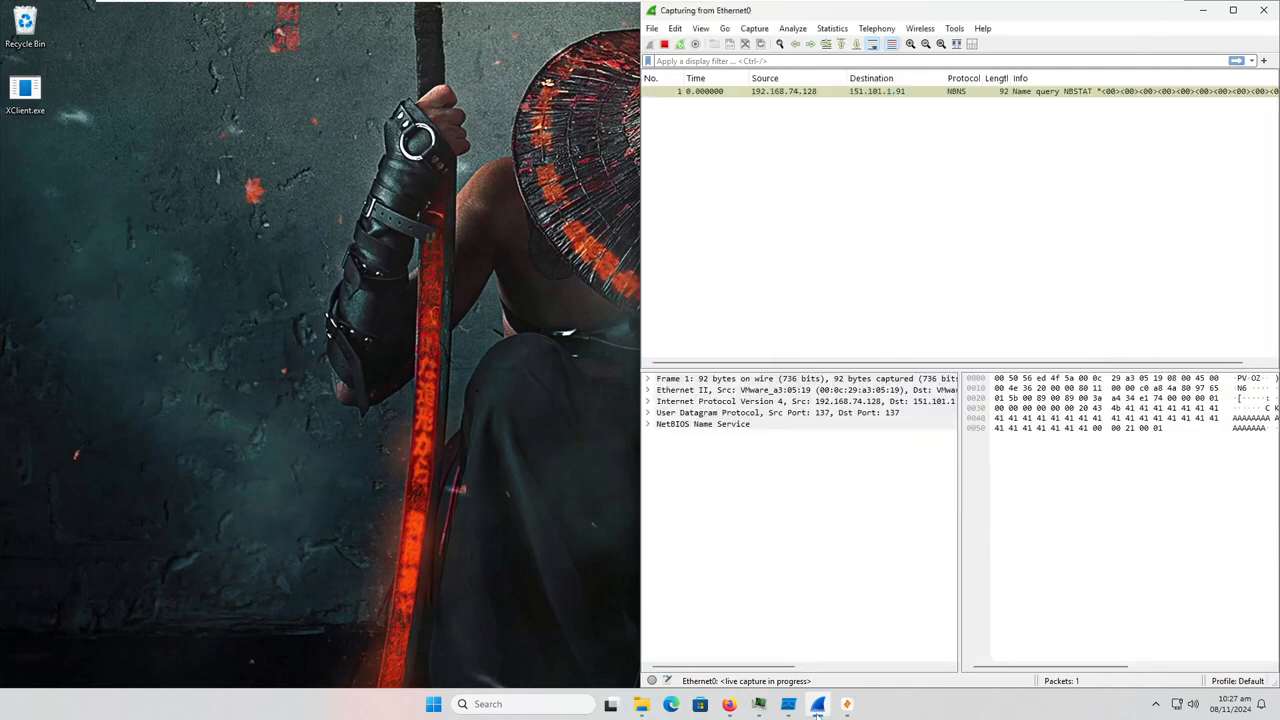
pyautogui.click(846, 705)
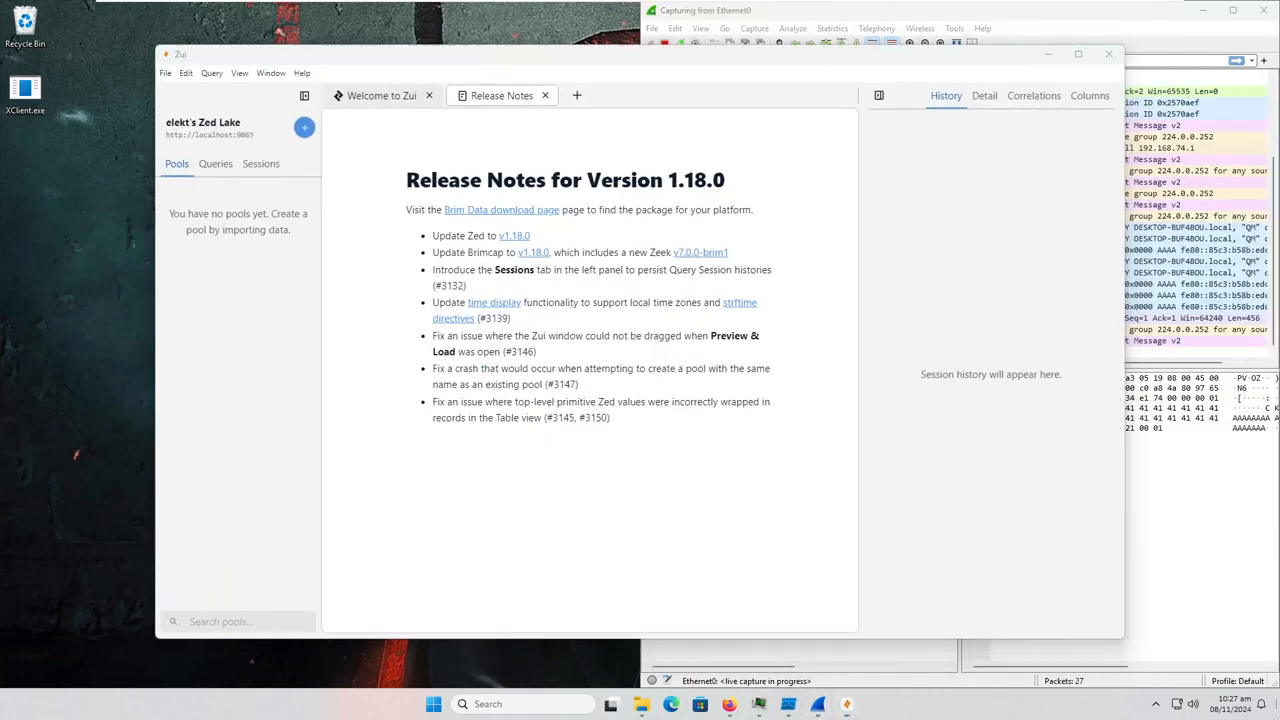
# Inspect the properties of XClient.exe on the desktop, checking its copyright, original filename and digital signatures, and close them.
pyautogui.press('super+d')
pyautogui.rightClick(43, 104)
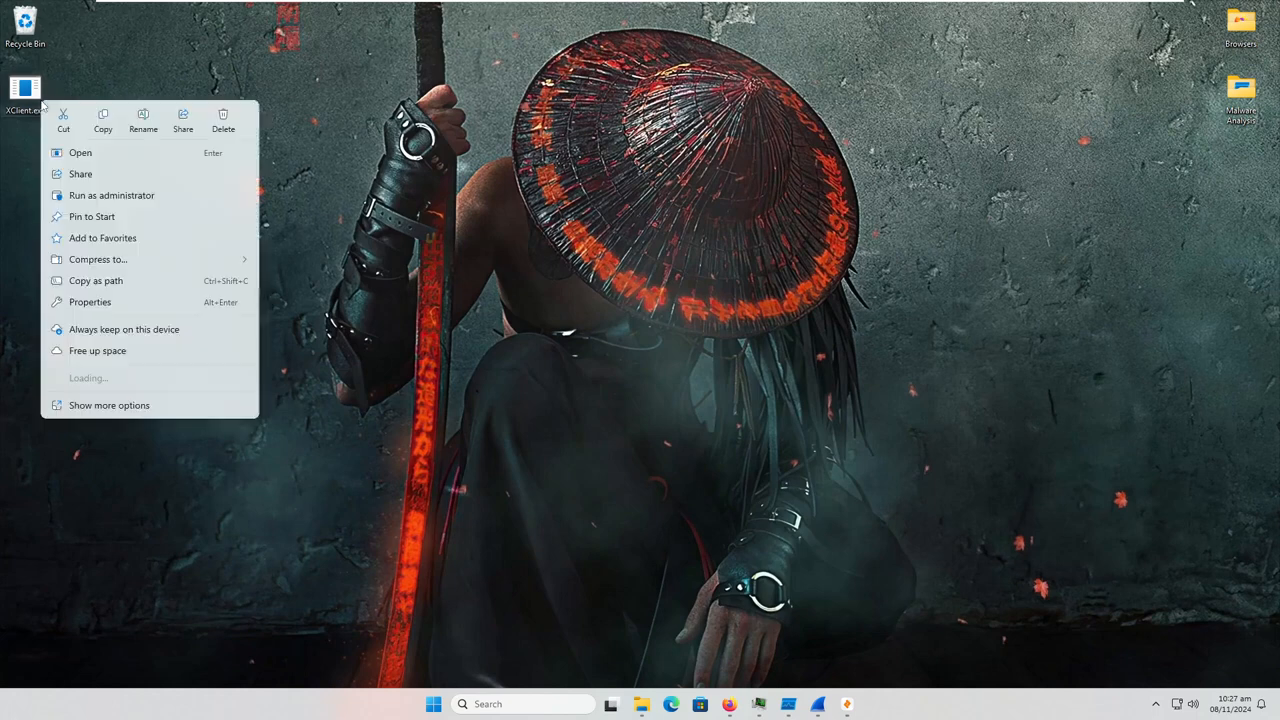
pyautogui.click(124, 302)
pyautogui.click(152, 142)
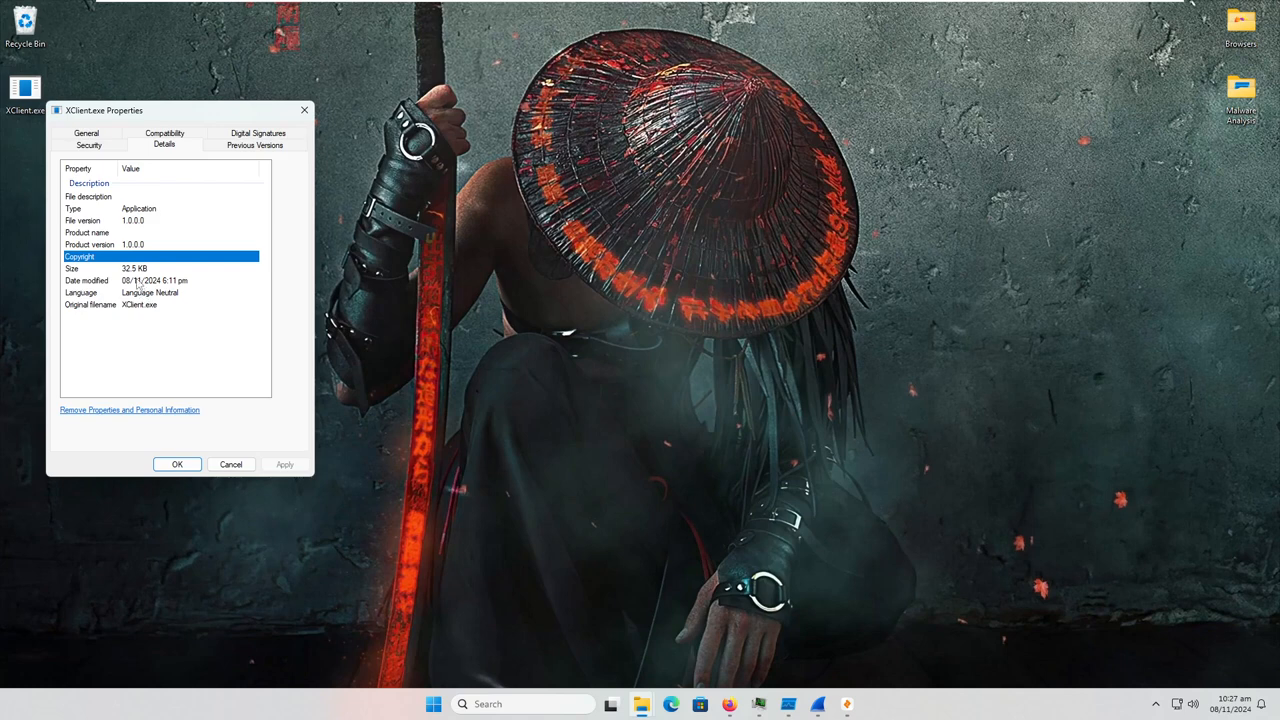
pyautogui.click(258, 328)
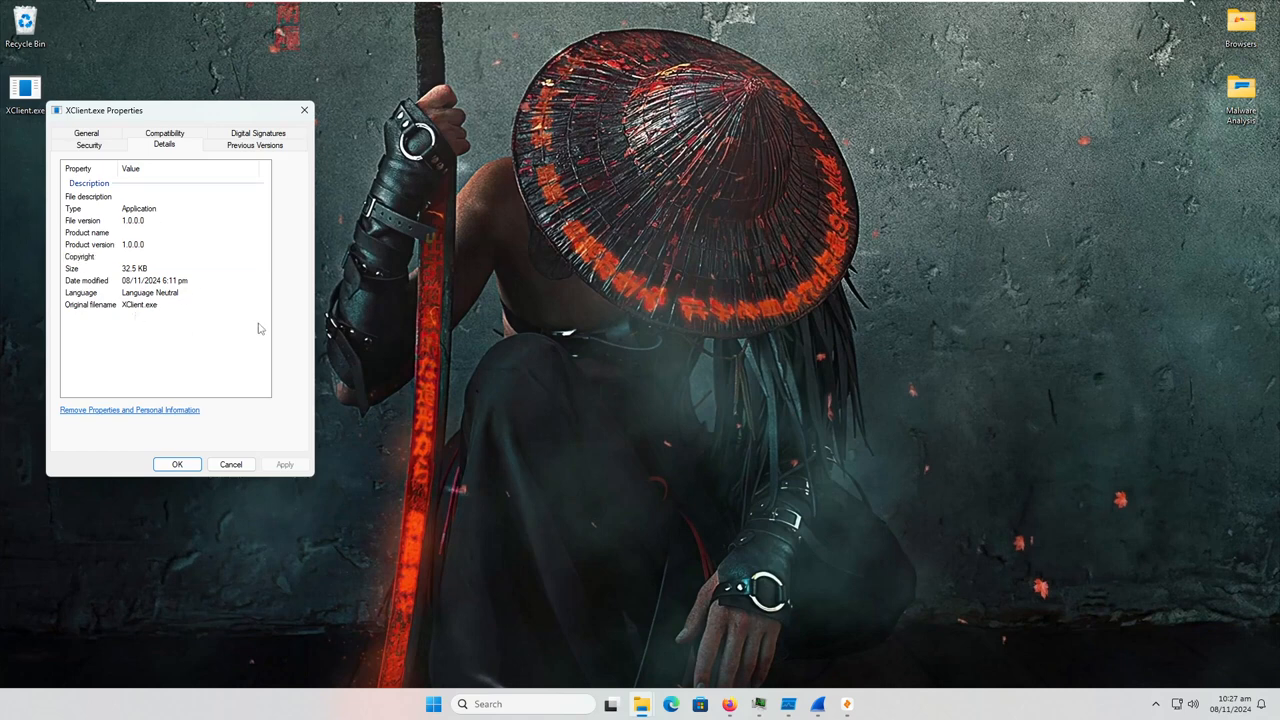
pyautogui.click(161, 306)
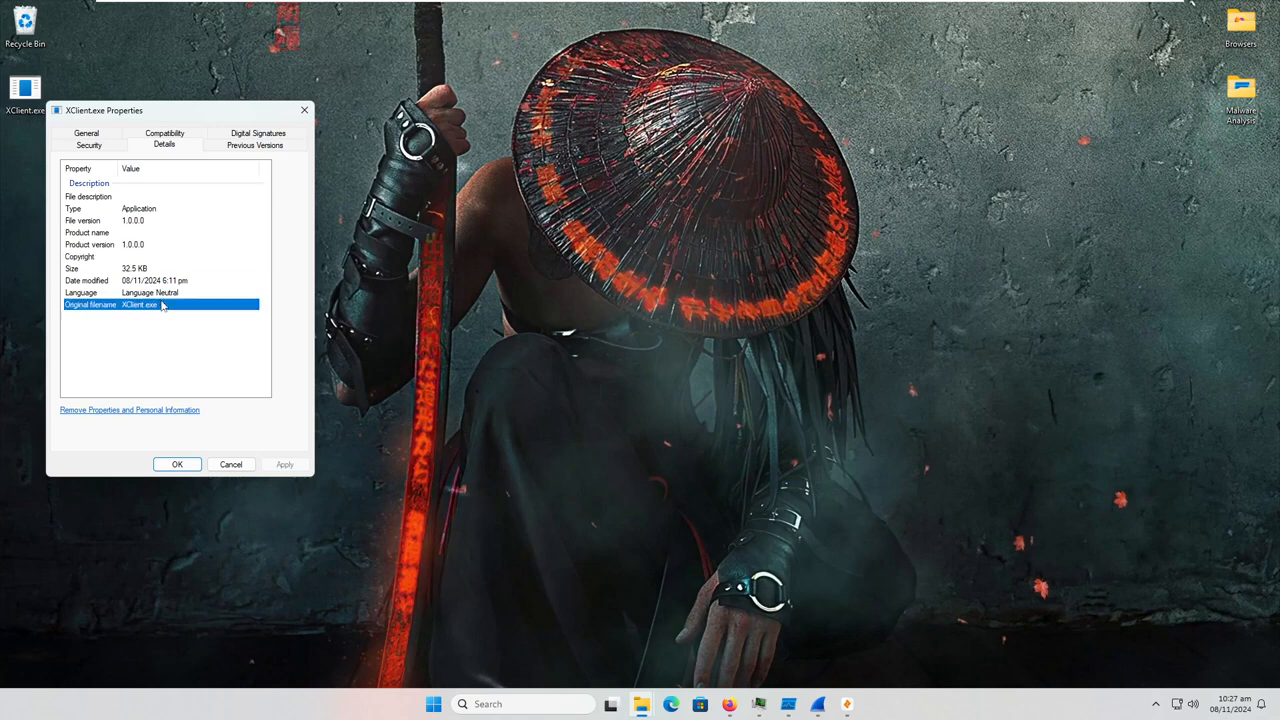
pyautogui.click(259, 135)
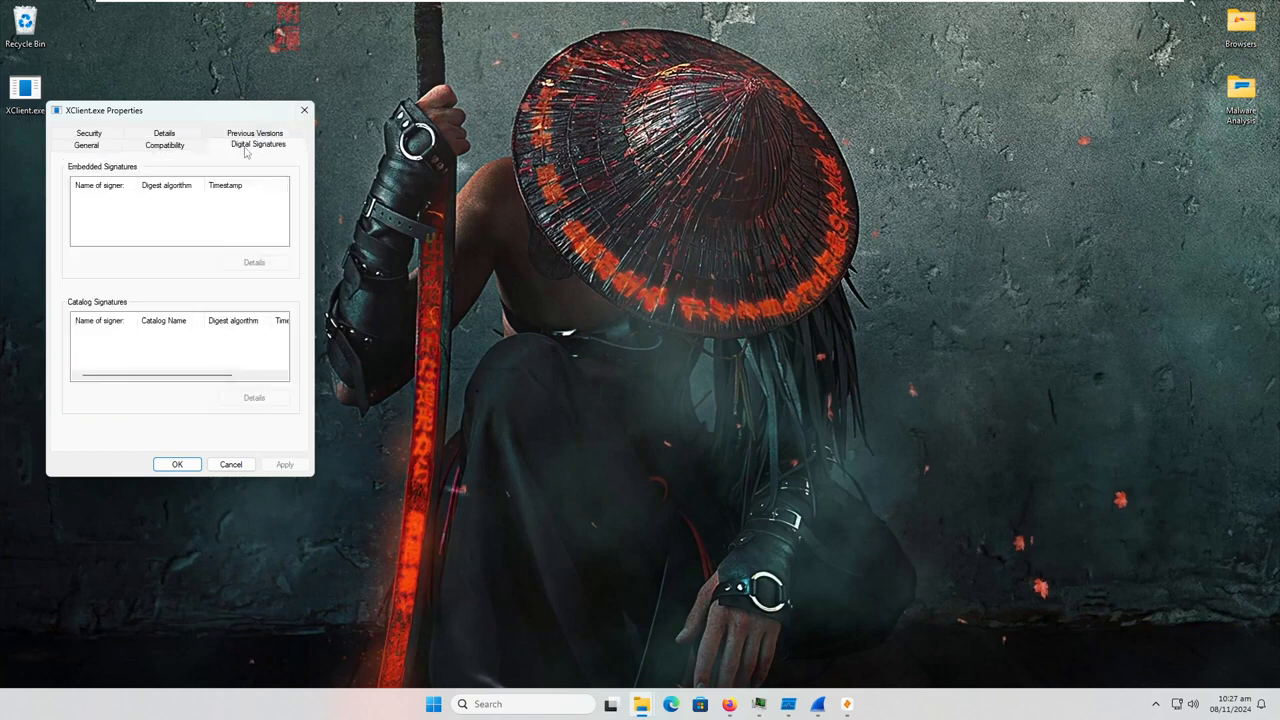
pyautogui.click(193, 133)
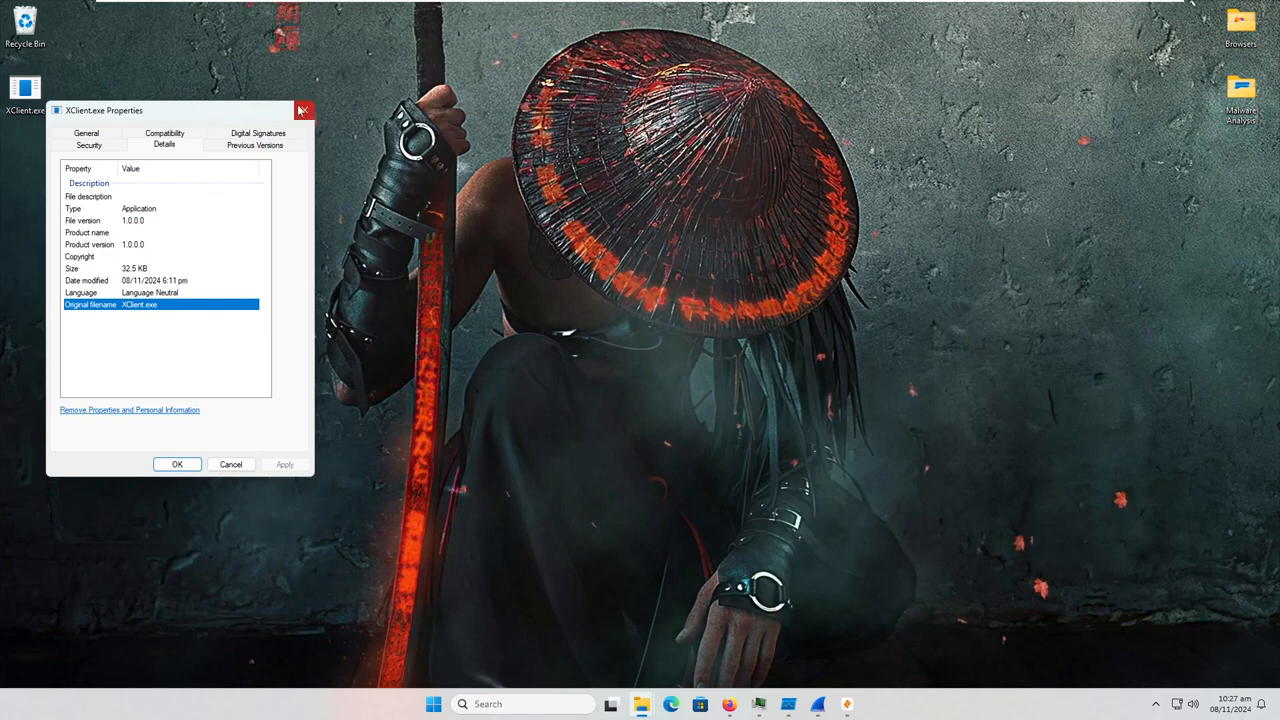
pyautogui.click(301, 110)
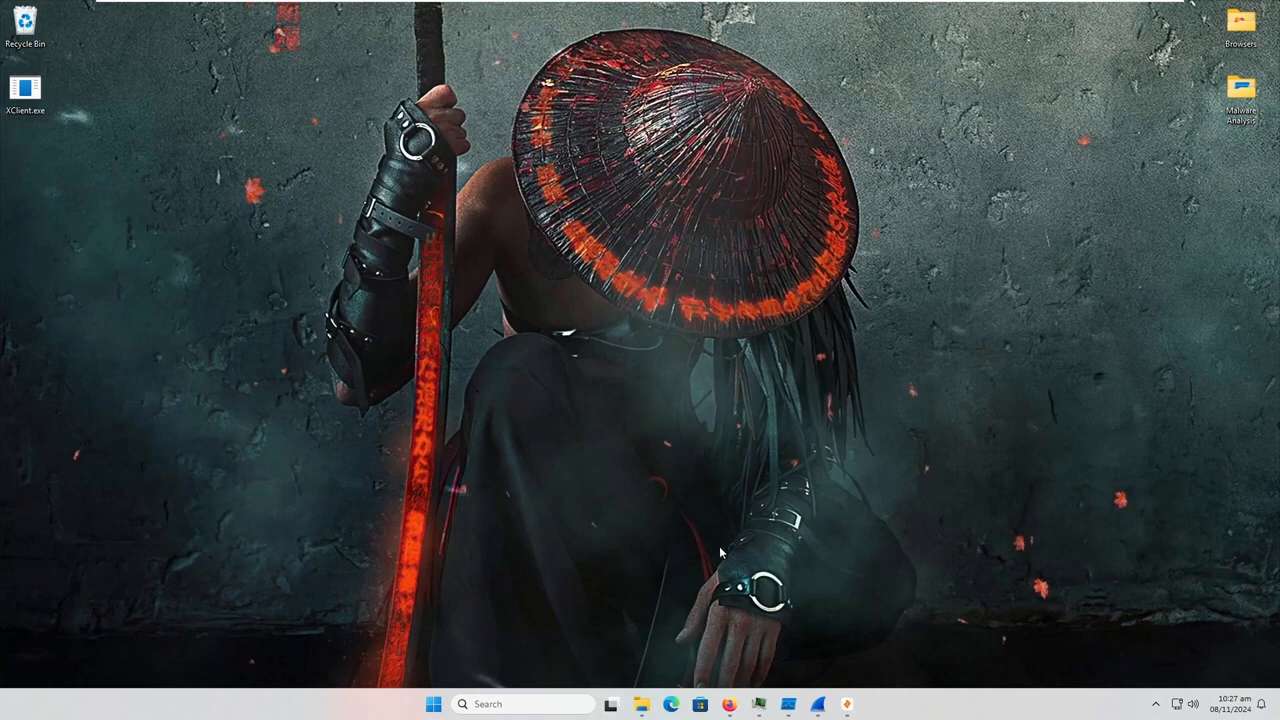
# Switch to Process Hacker and examine the process tree from the XClient.exe entry up to the system processes.
pyautogui.click(759, 704)
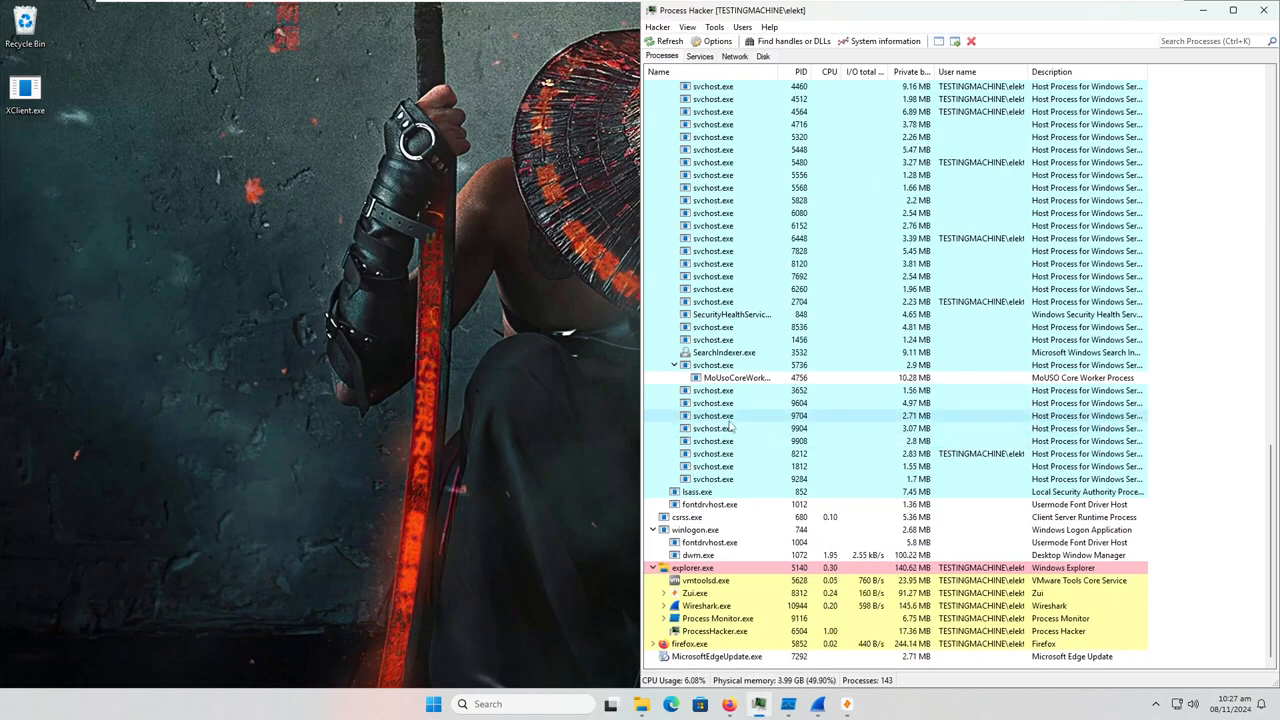
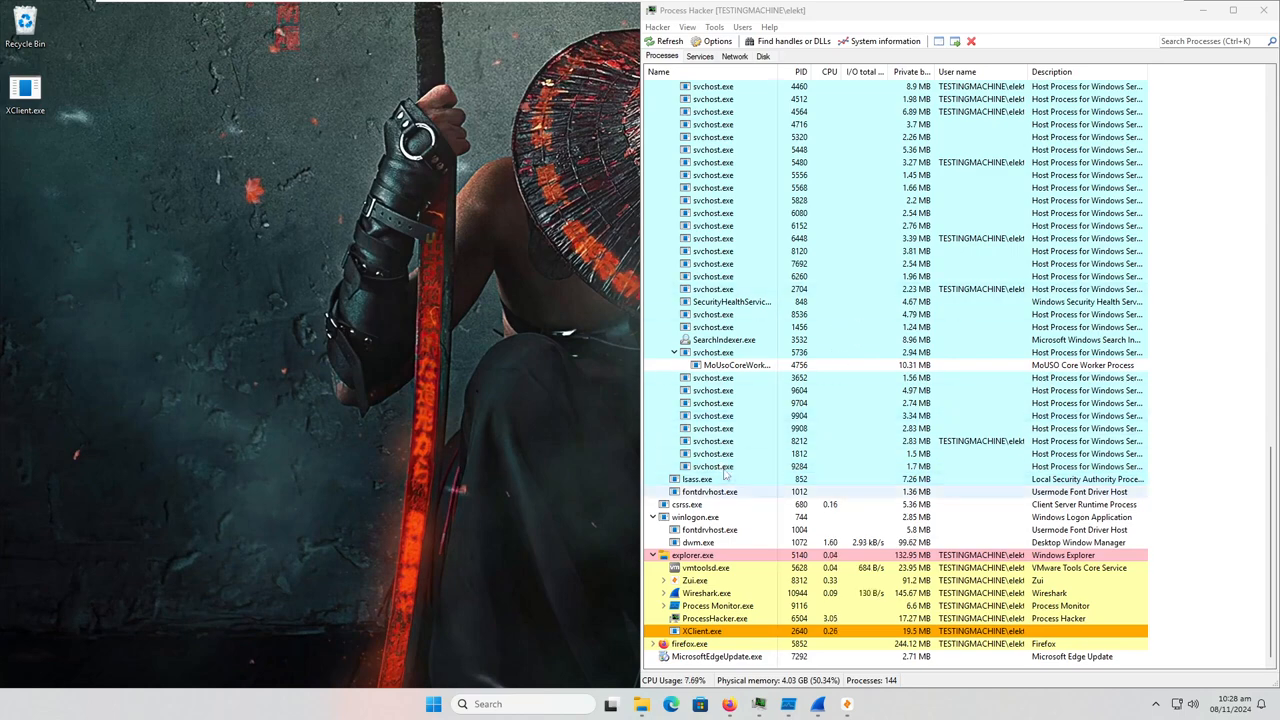
pyautogui.scroll(15, 700, 320)
pyautogui.scroll(11, 700, 280)
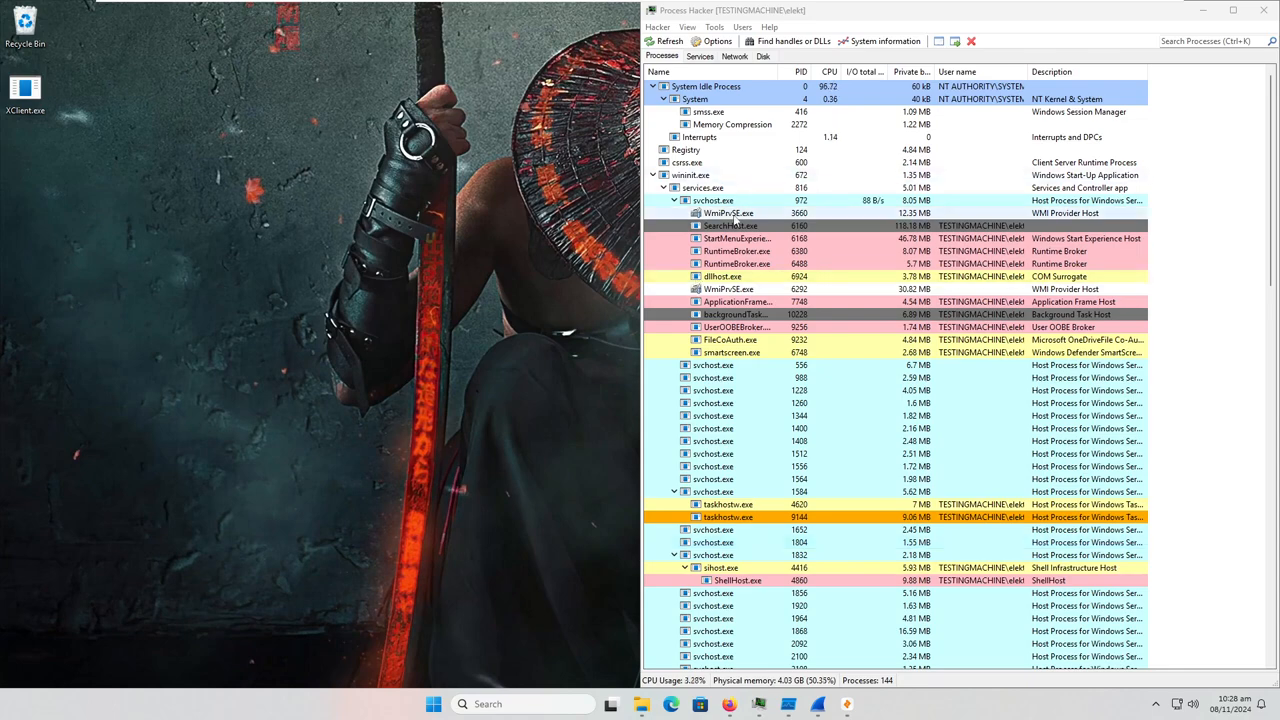
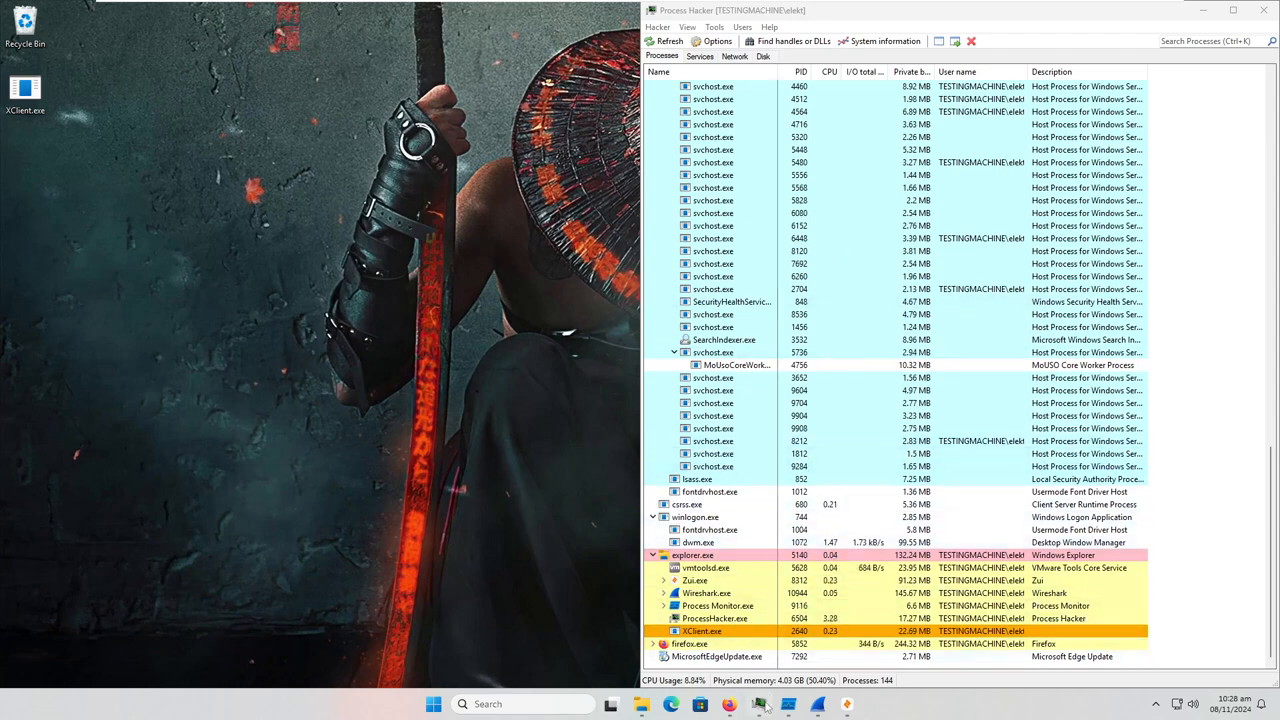
# Compare the live traffic captured in Wireshark with the contacted IP addresses in VirusTotal's file relations, and minimize both windows.
pyautogui.click(818, 705)
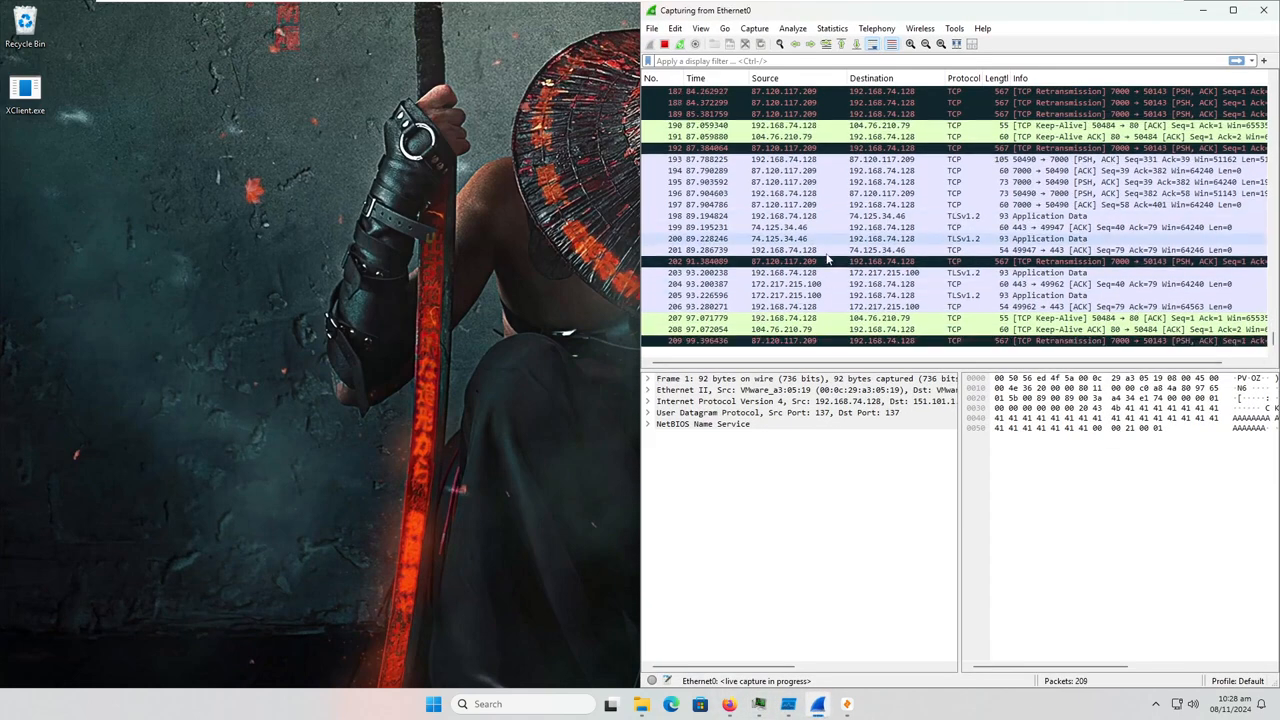
pyautogui.scroll(2, 829, 262)
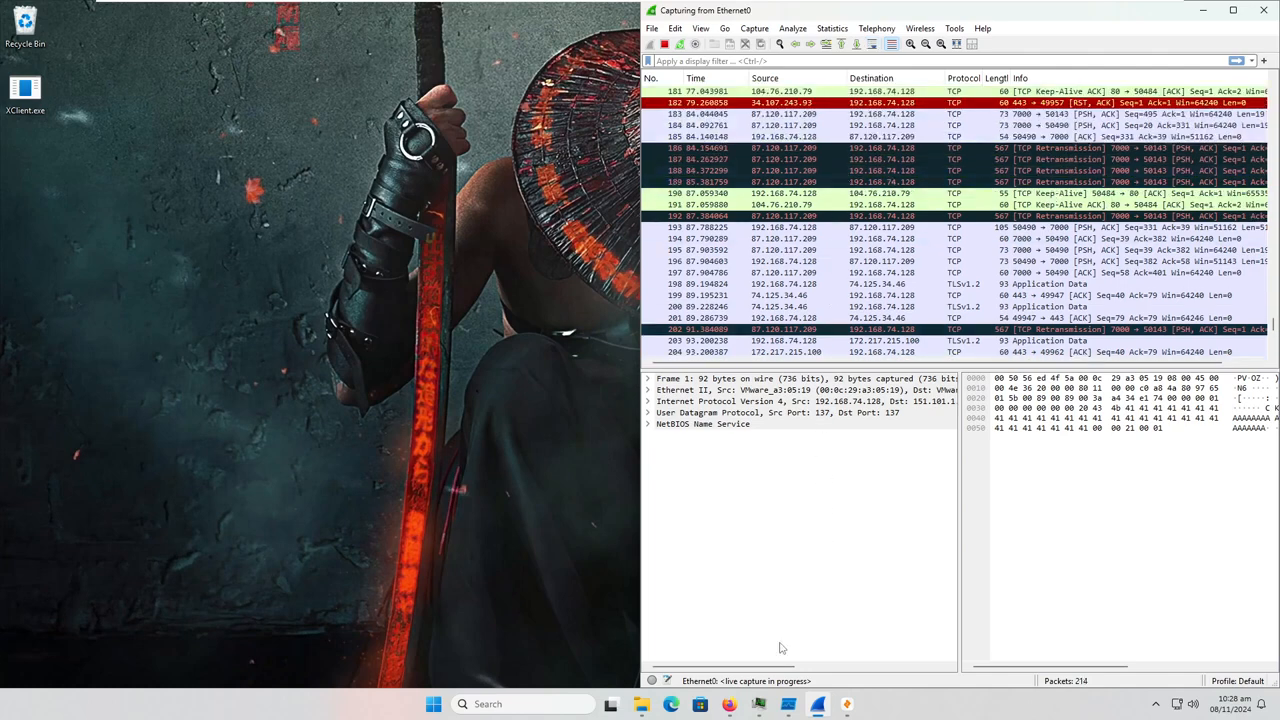
pyautogui.click(729, 704)
pyautogui.click(362, 285)
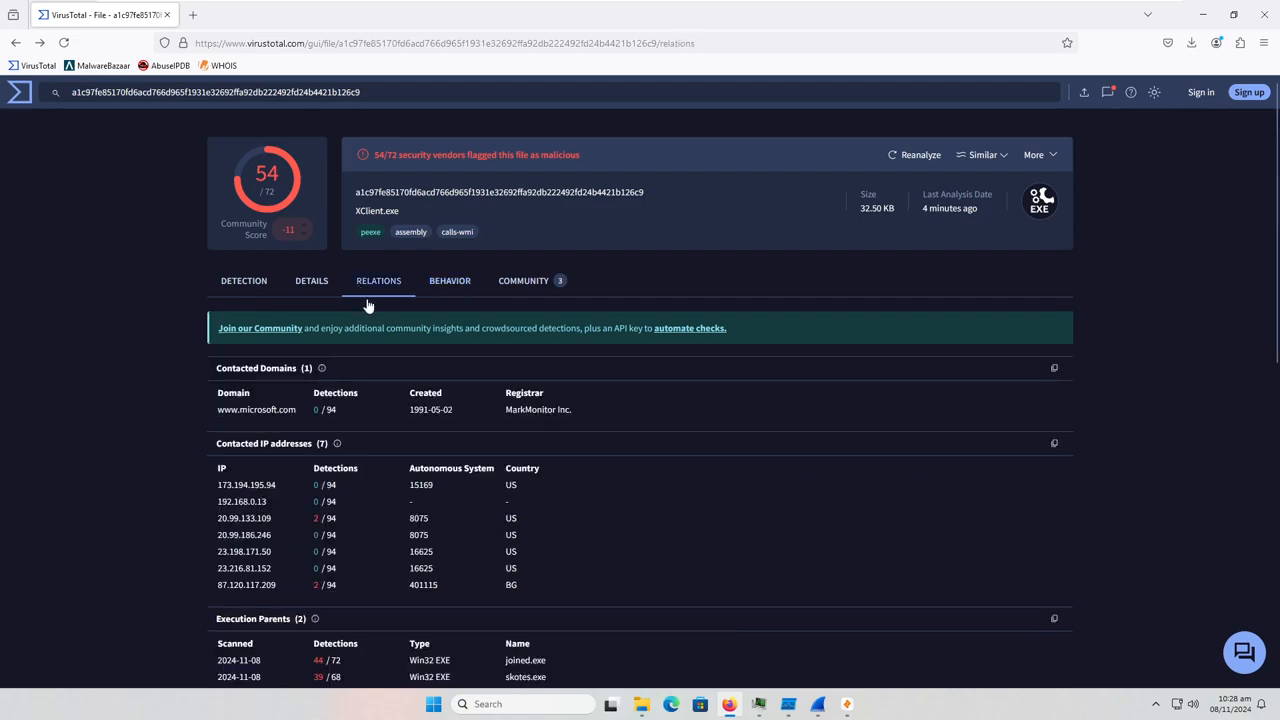
pyautogui.click(1203, 14)
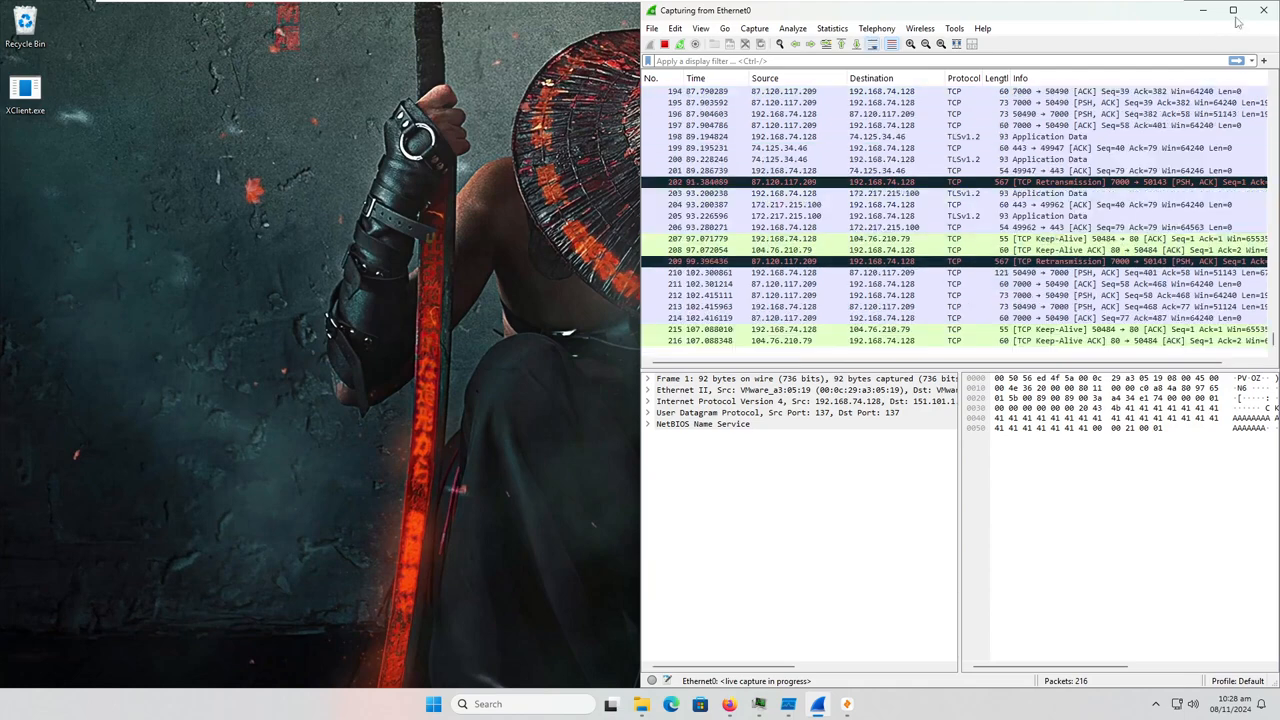
pyautogui.click(1203, 12)
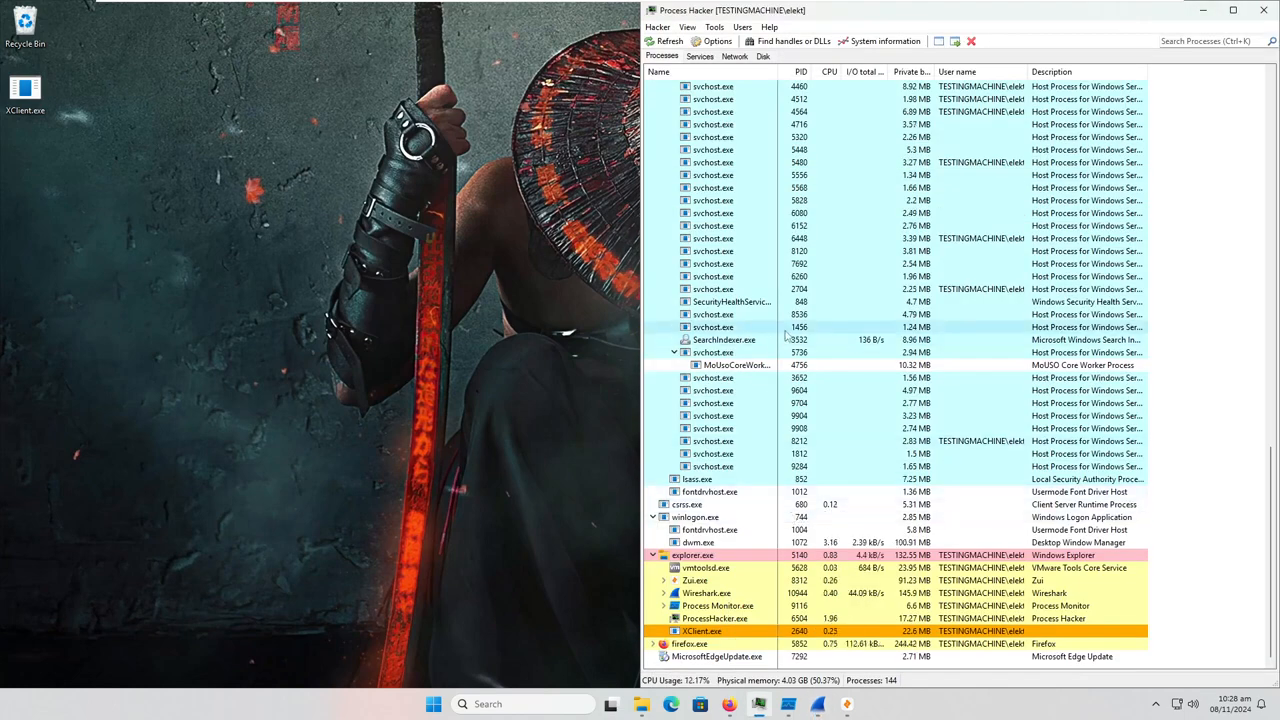
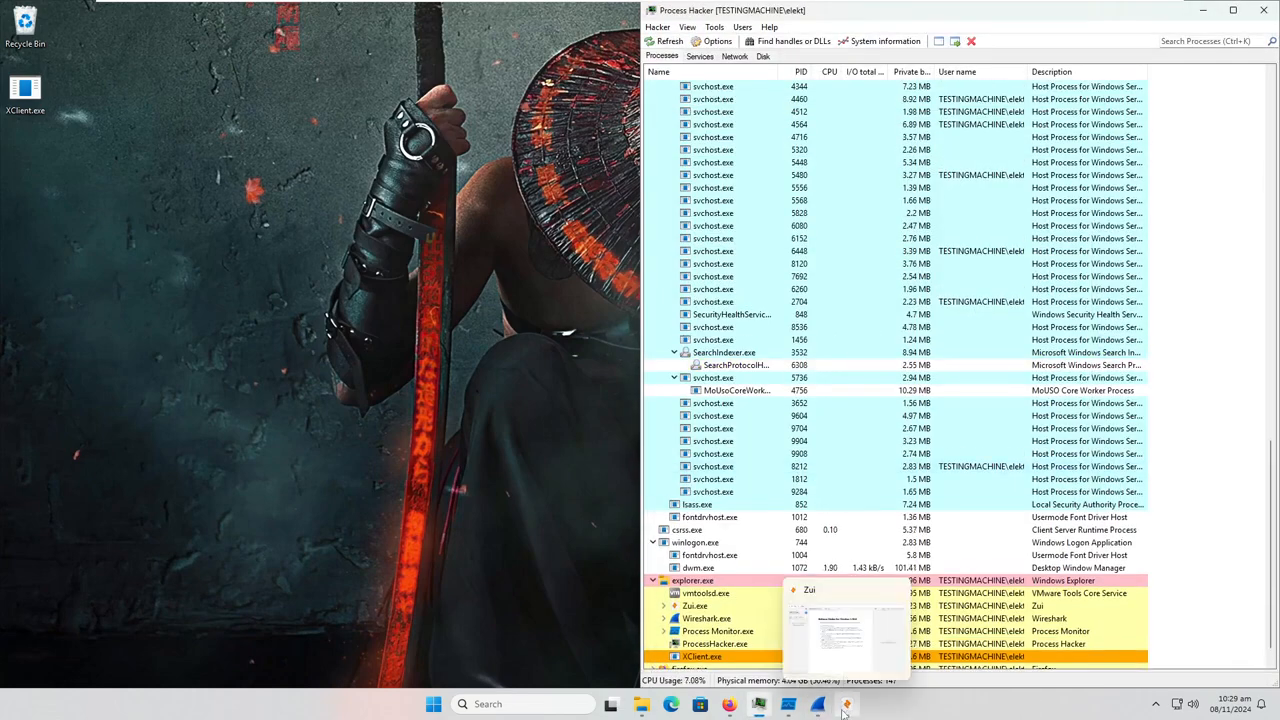
# Switch to Zui, import the capture file 1.pcapng from the Documents folder, and minimize the window.
pyautogui.click(846, 706)
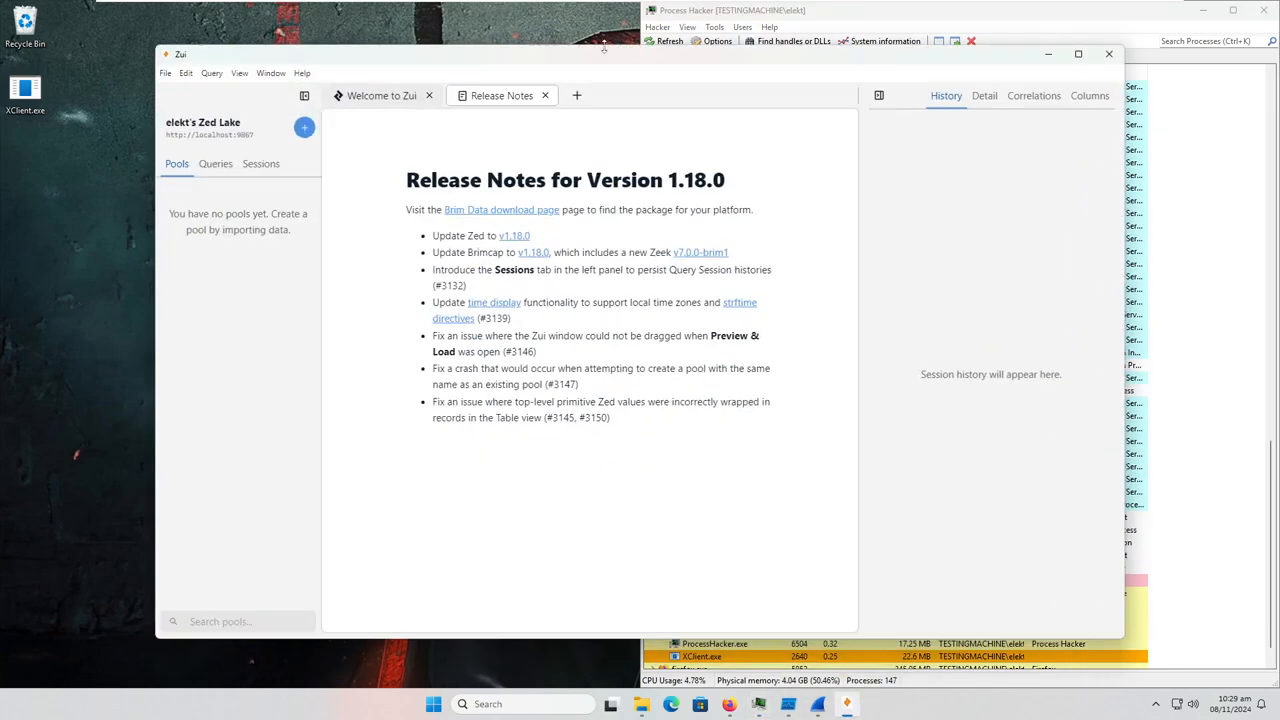
pyautogui.click(304, 127)
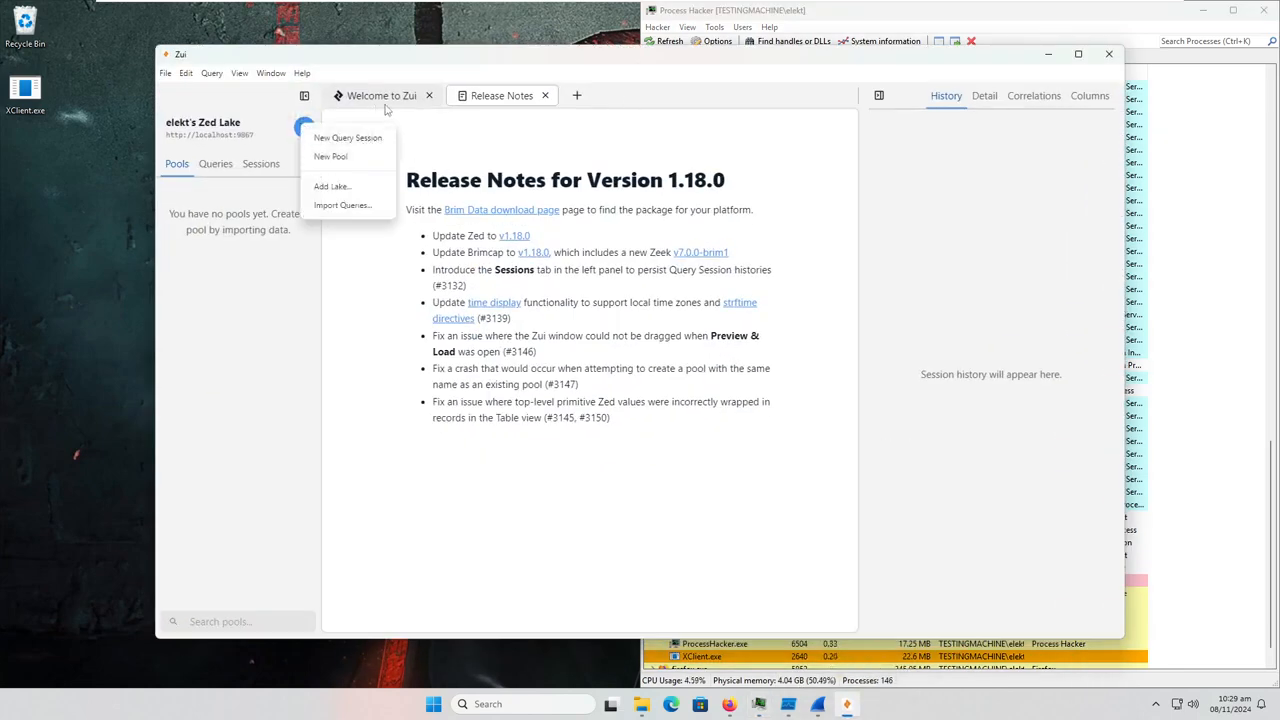
pyautogui.click(386, 99)
pyautogui.click(634, 406)
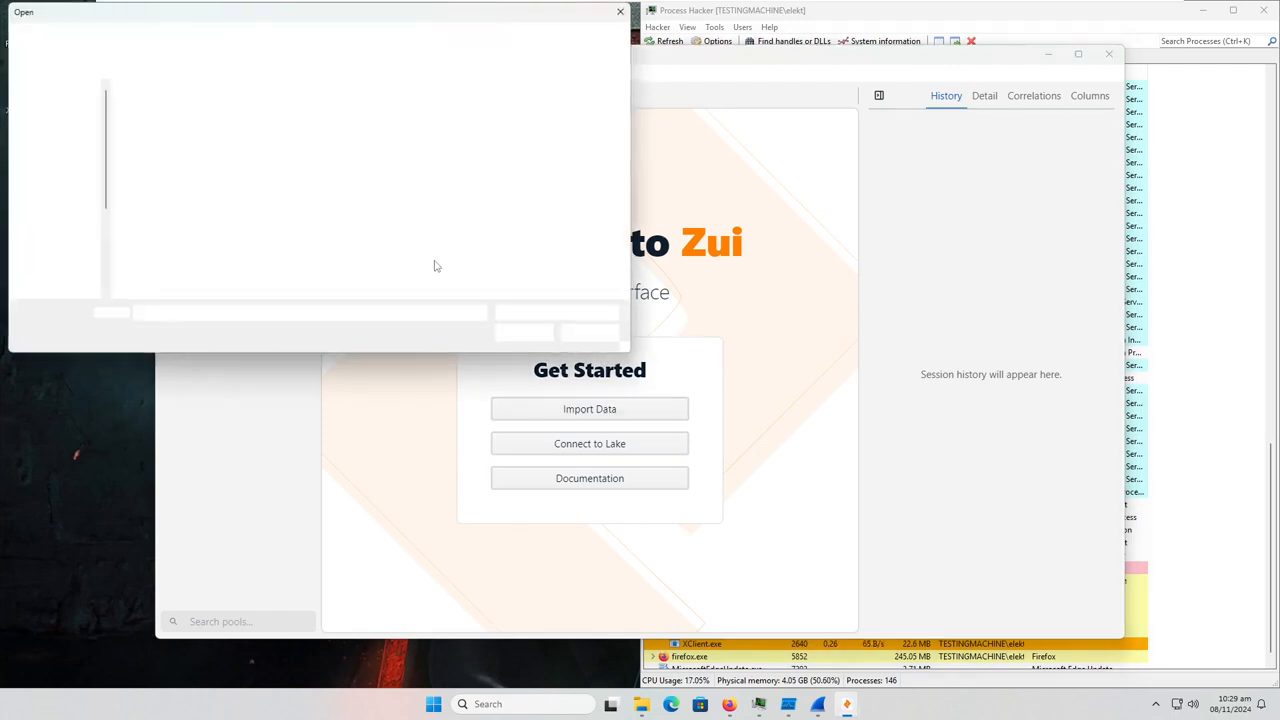
pyautogui.click(61, 220)
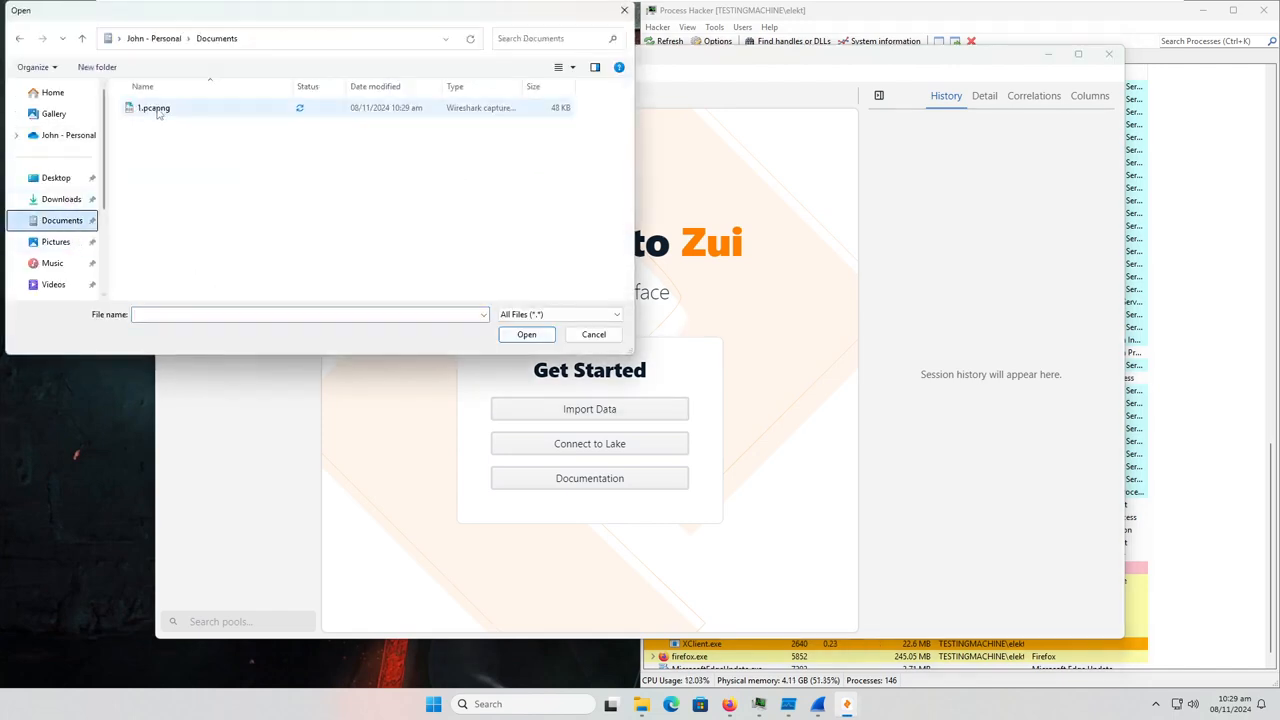
pyautogui.doubleClick(155, 107)
pyautogui.click(1050, 56)
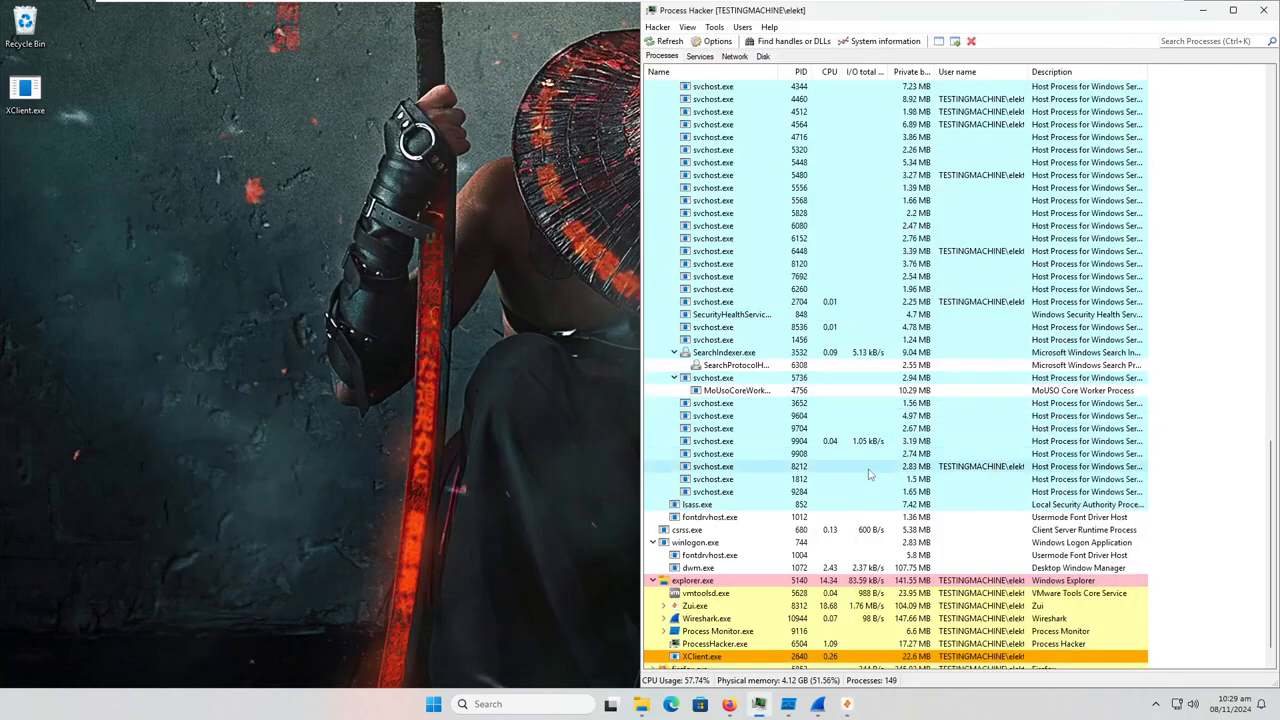
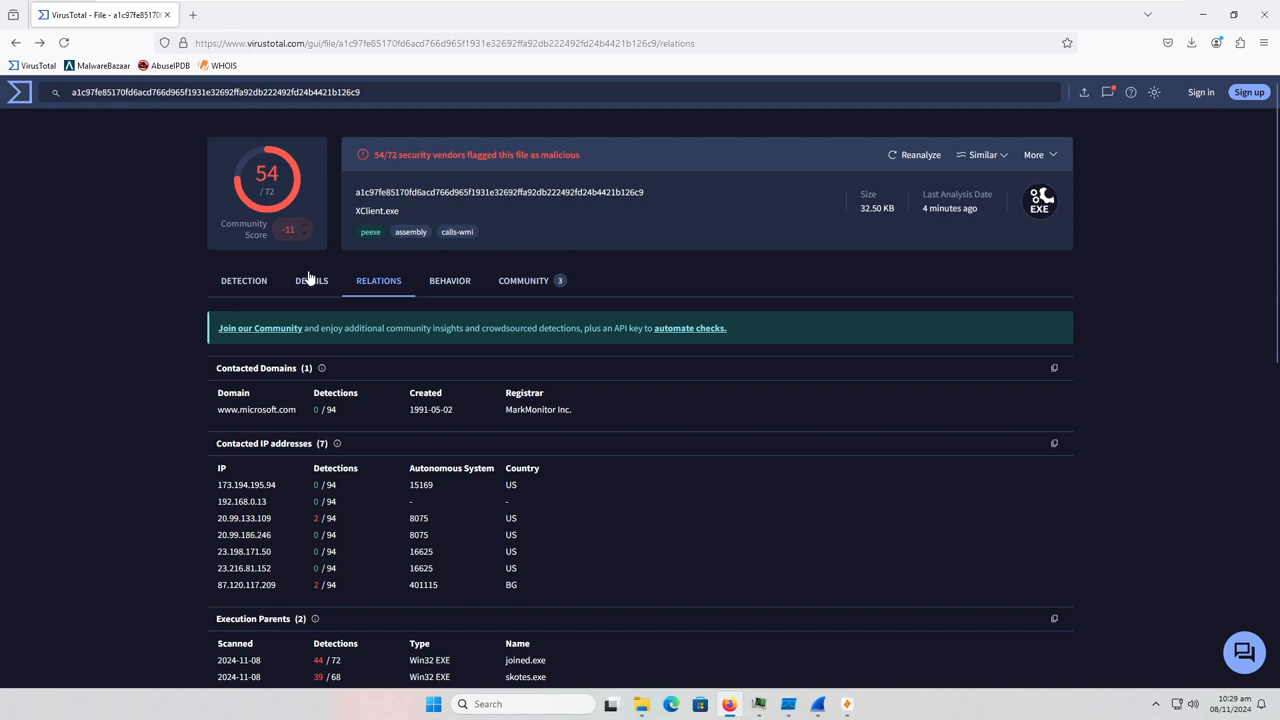
# Review the VirusTotal detection results, minimize the browser, and examine the Process Hacker process tree from top to bottom.
pyautogui.click(258, 283)
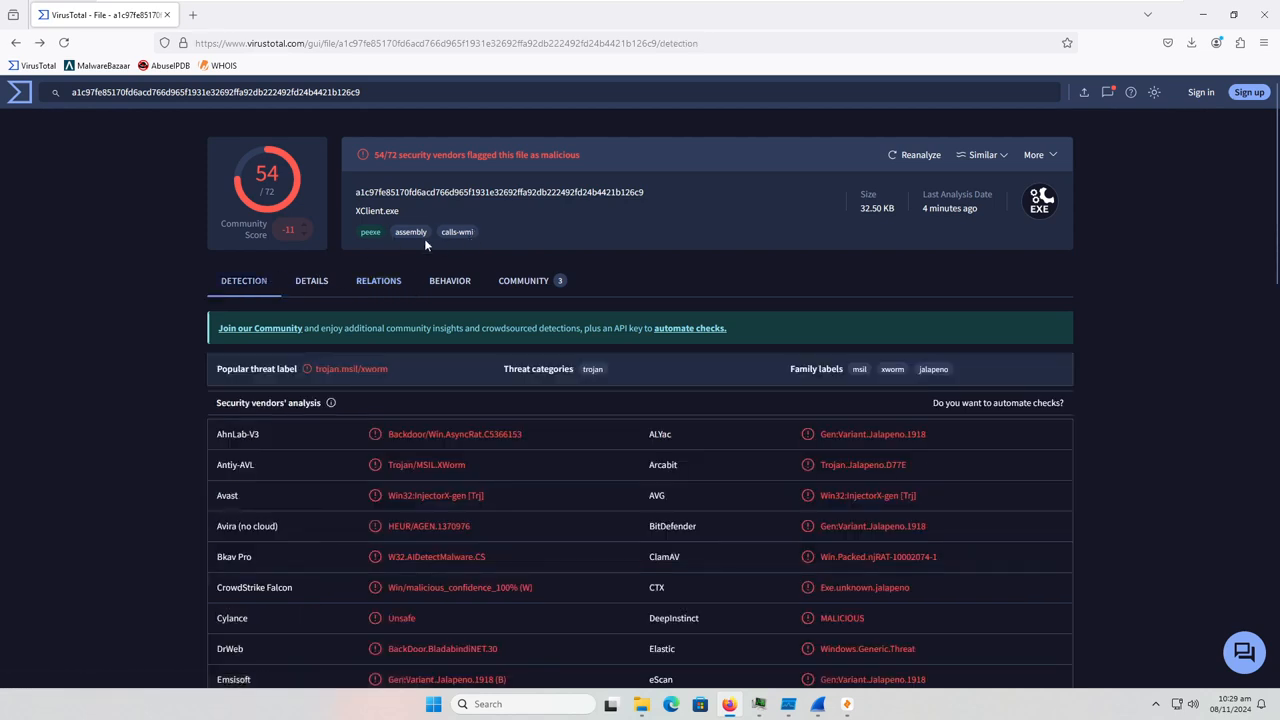
pyautogui.click(1201, 13)
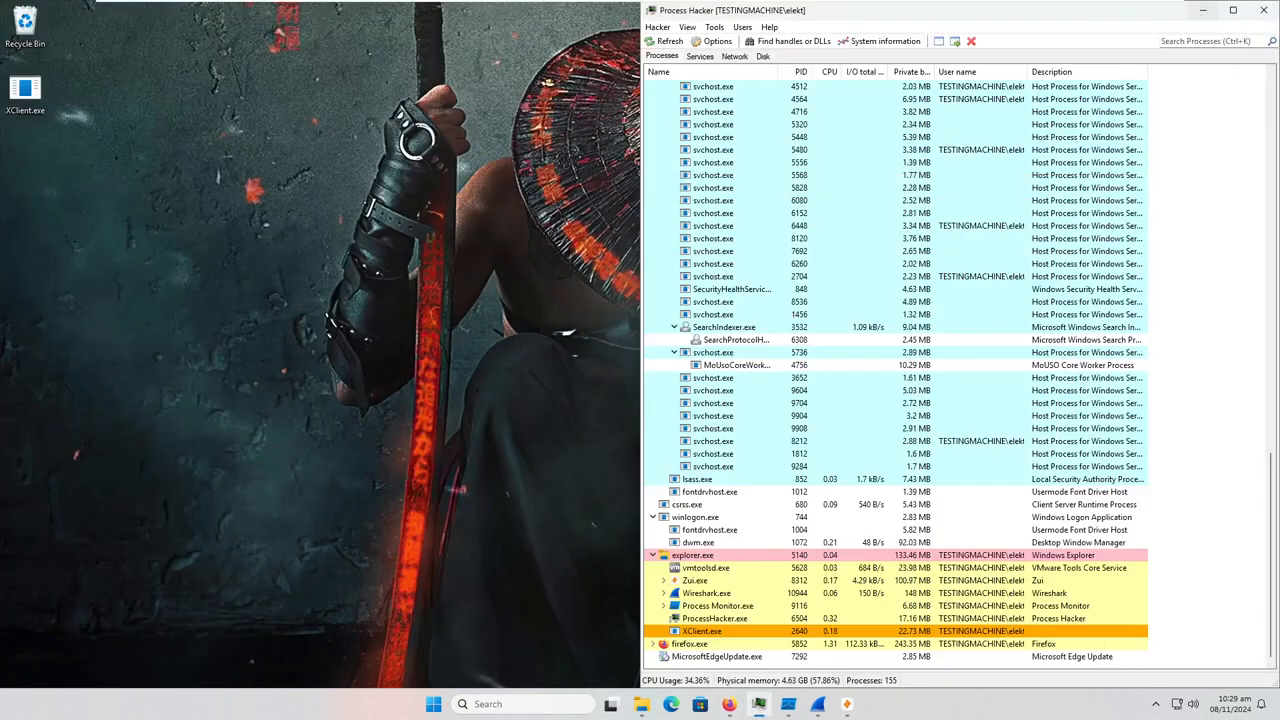
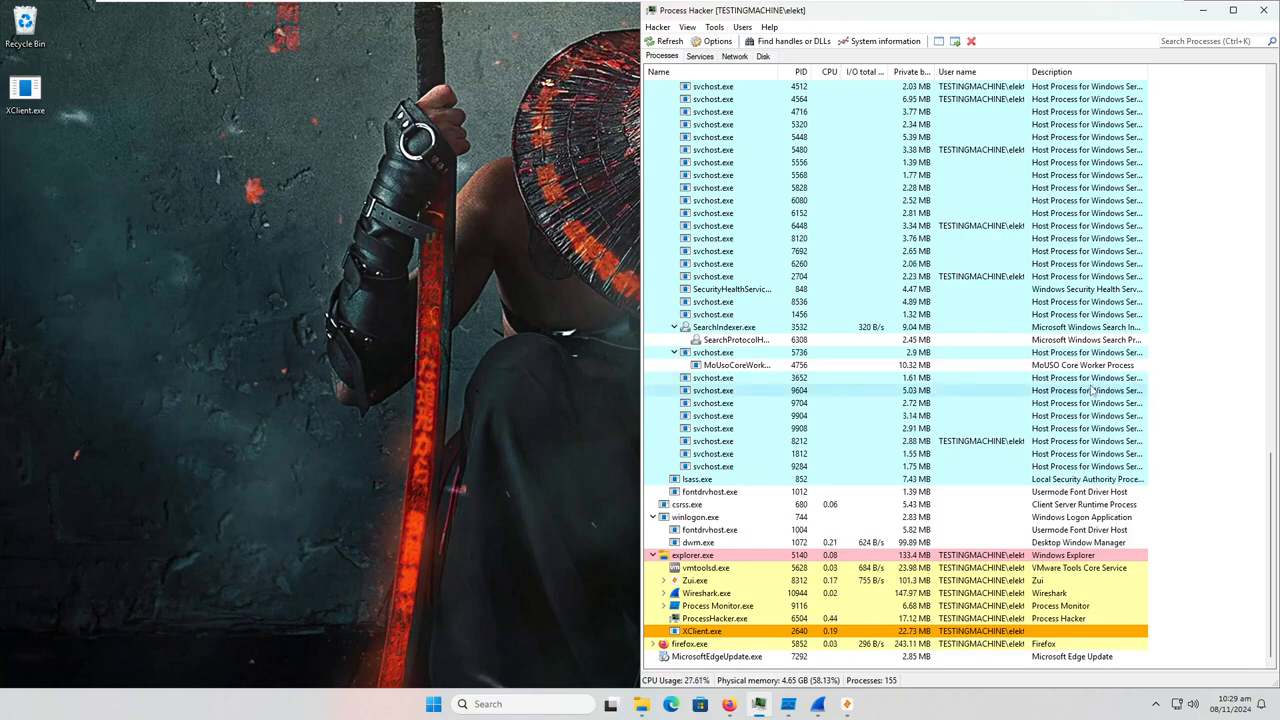
pyautogui.scroll(6, 1080, 395)
pyautogui.scroll(18, 1080, 395)
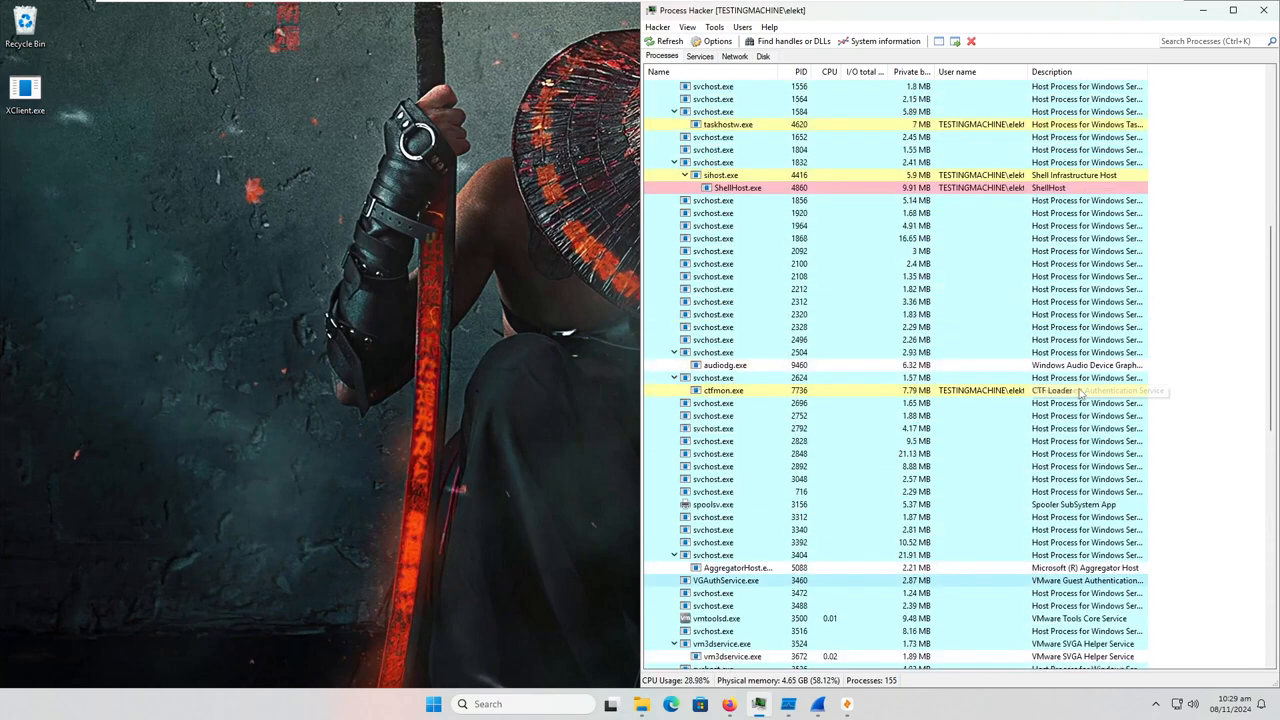
pyautogui.scroll(2, 1066, 404)
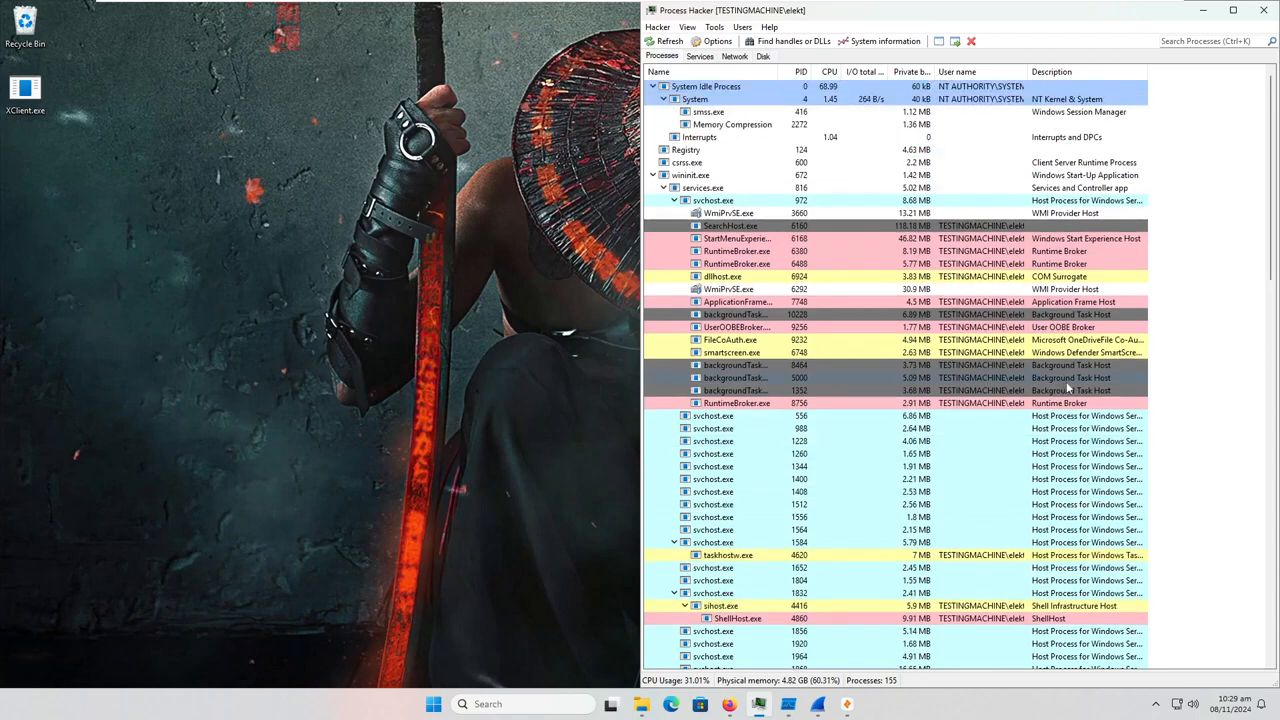
pyautogui.scroll(-20, 825, 437)
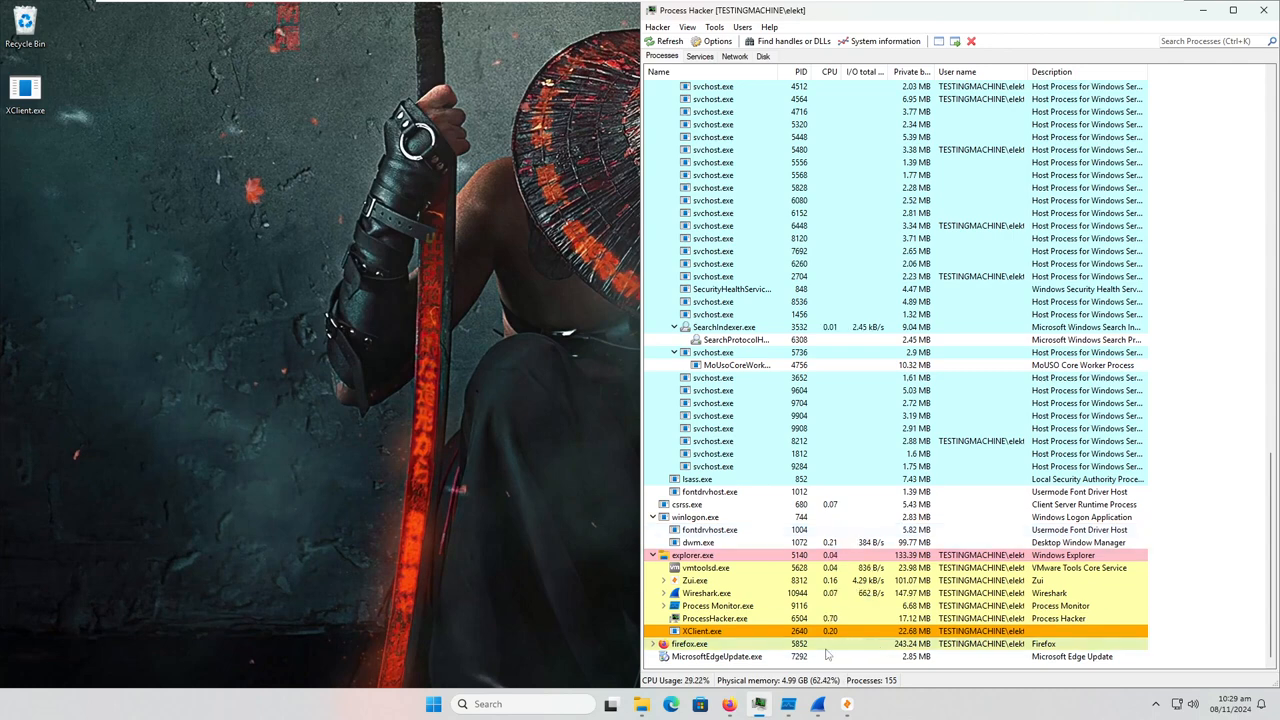
# Switch to Zui, query the 1.pcapng pool, and browse the listed connection and DNS records.
pyautogui.click(846, 704)
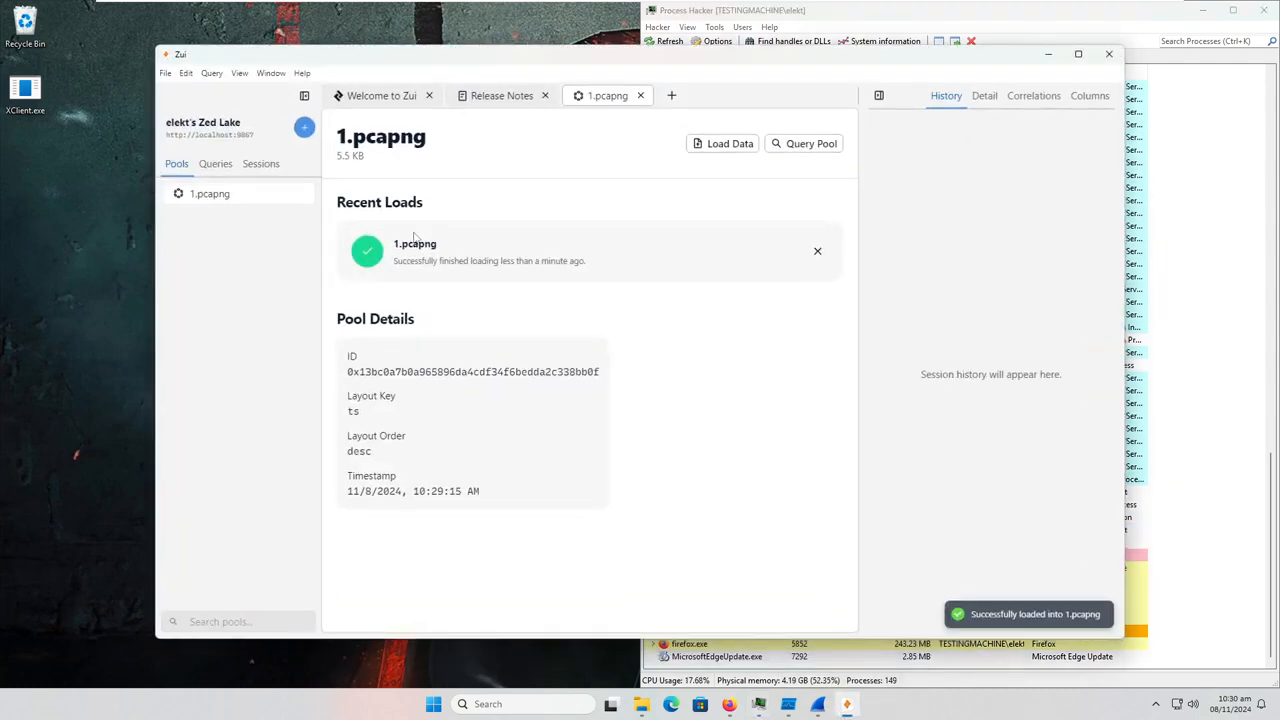
pyautogui.click(786, 148)
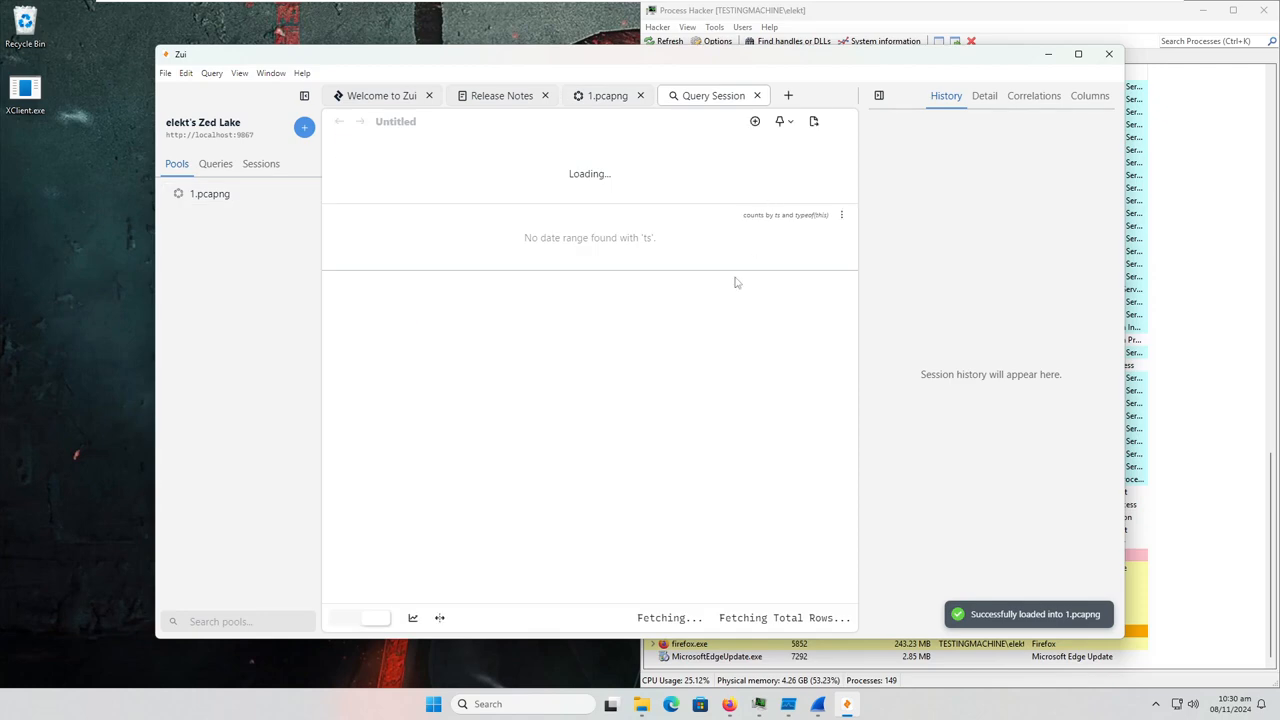
pyautogui.scroll(-1, 454, 466)
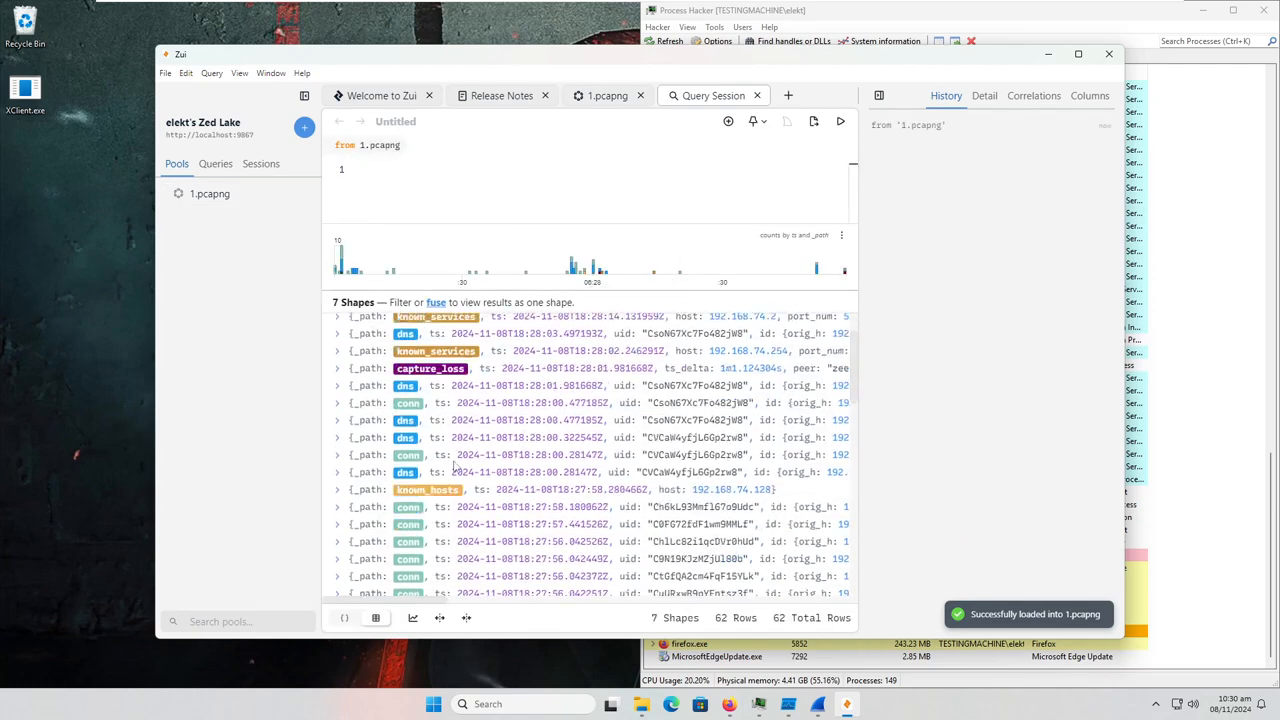
pyautogui.scroll(-2, 454, 466)
pyautogui.scroll(-3, 363, 395)
pyautogui.scroll(6, 363, 395)
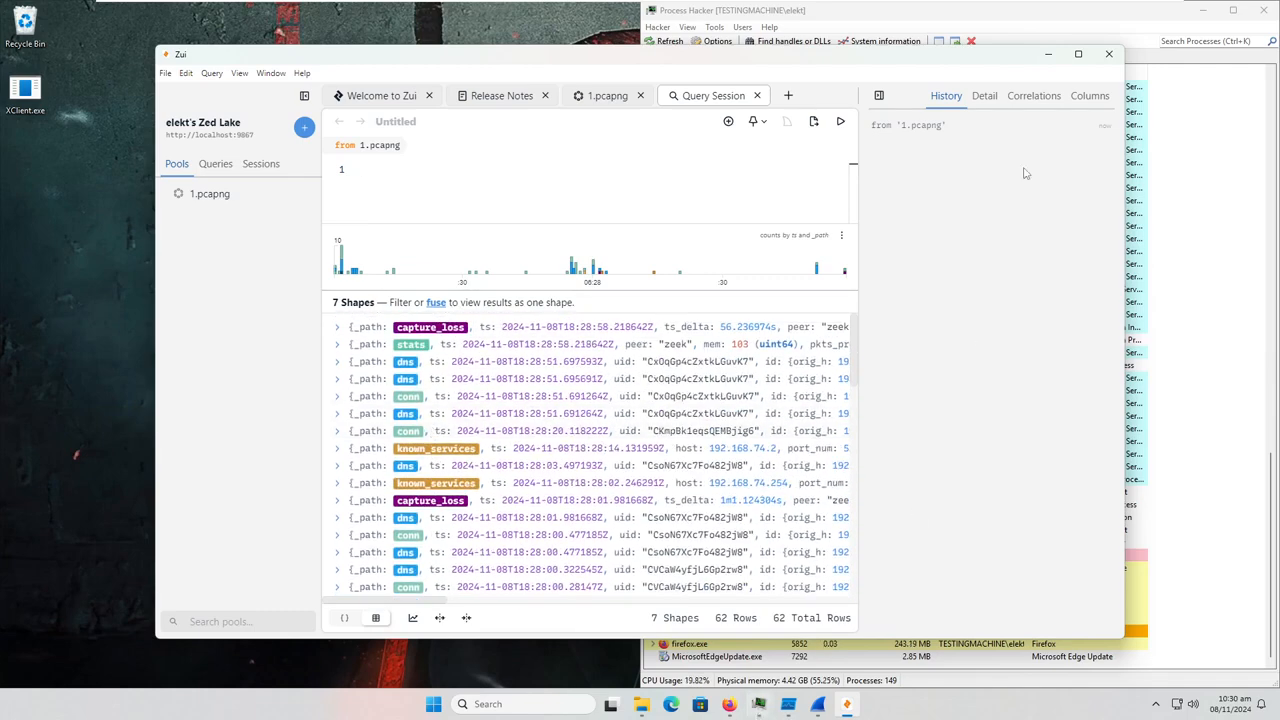
# Minimize Zui and check the live packet capture in Wireshark.
pyautogui.click(846, 704)
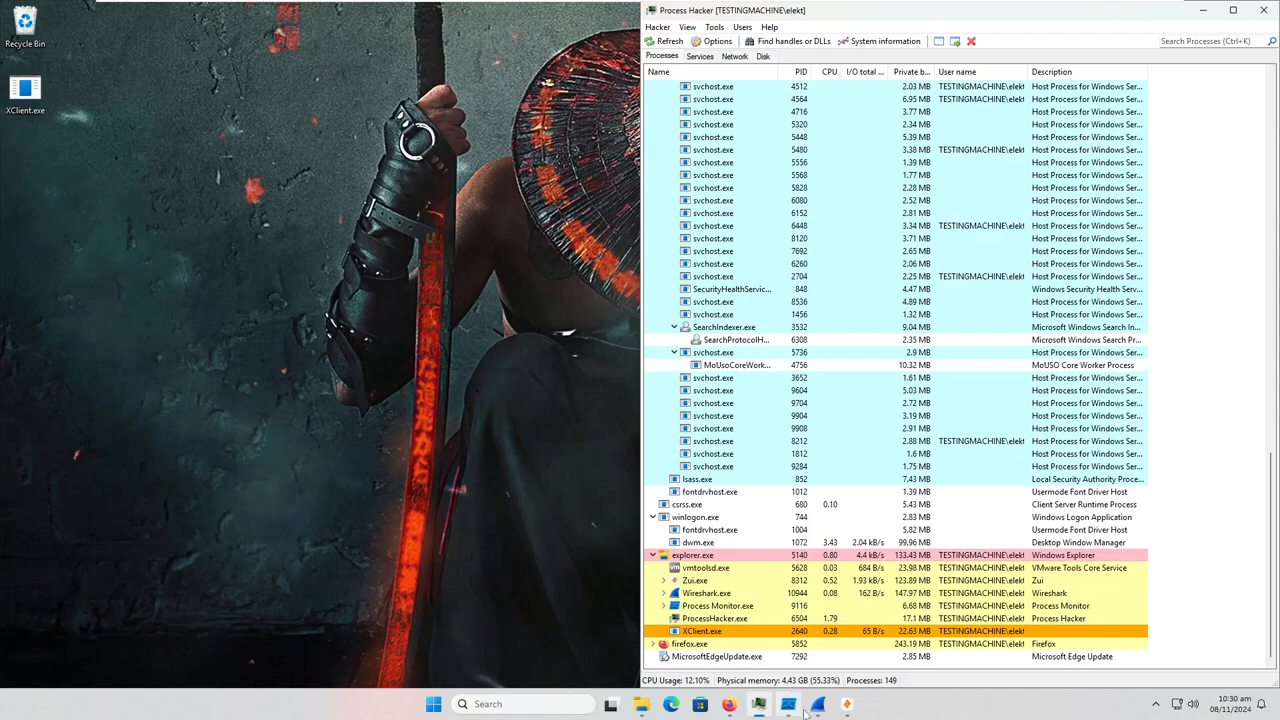
pyautogui.moveTo(828, 712)
pyautogui.click(818, 706)
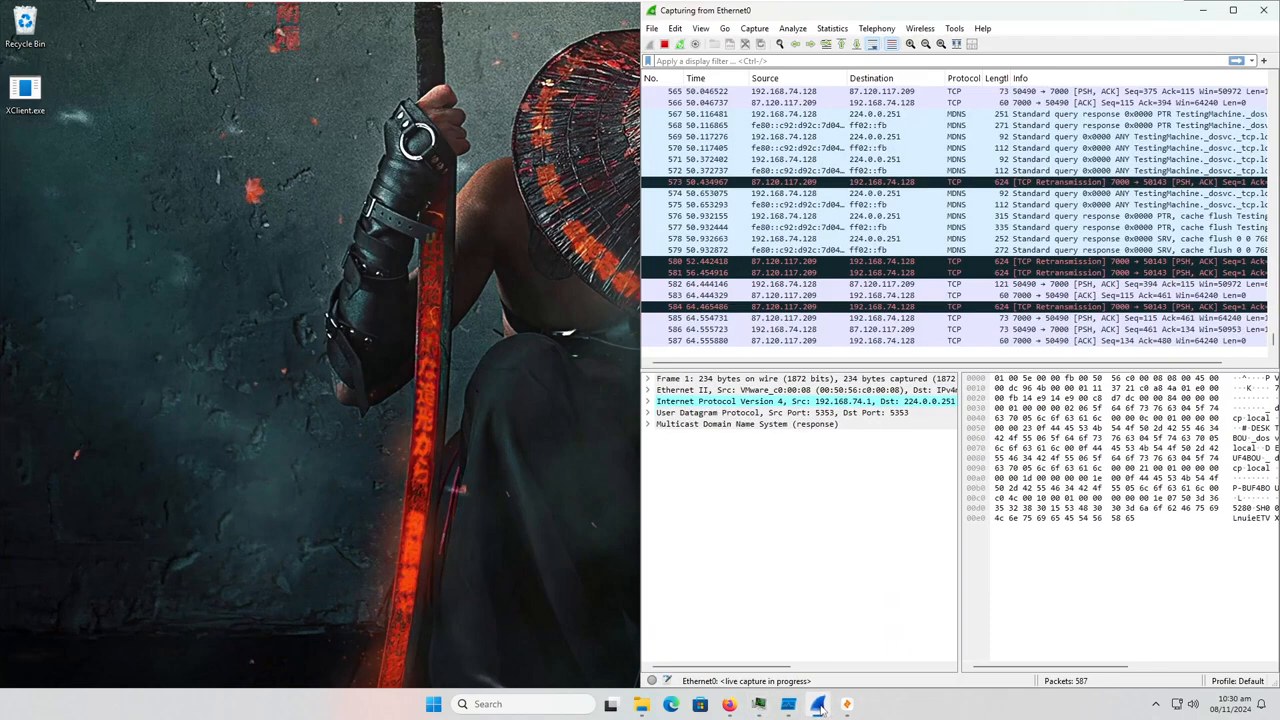
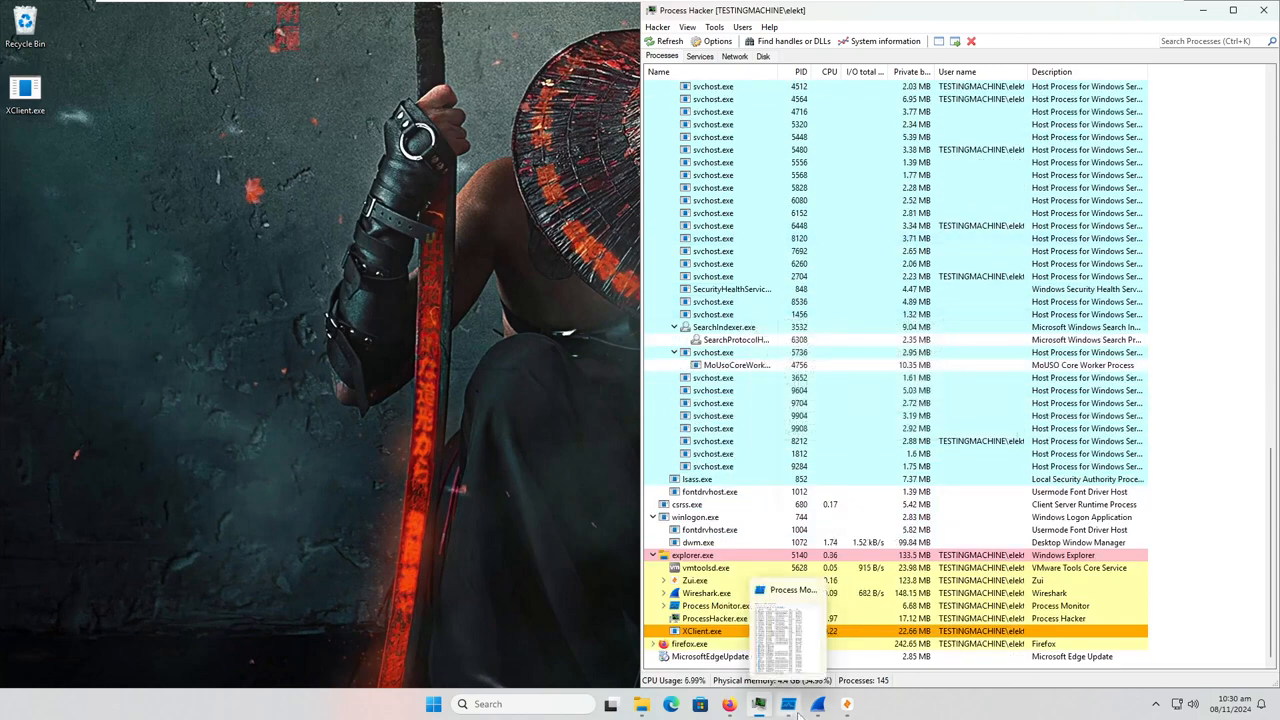
# Switch to Process Monitor and add an event filter rule that includes entries where Operation is CreateFile.
pyautogui.click(788, 704)
pyautogui.click(653, 28)
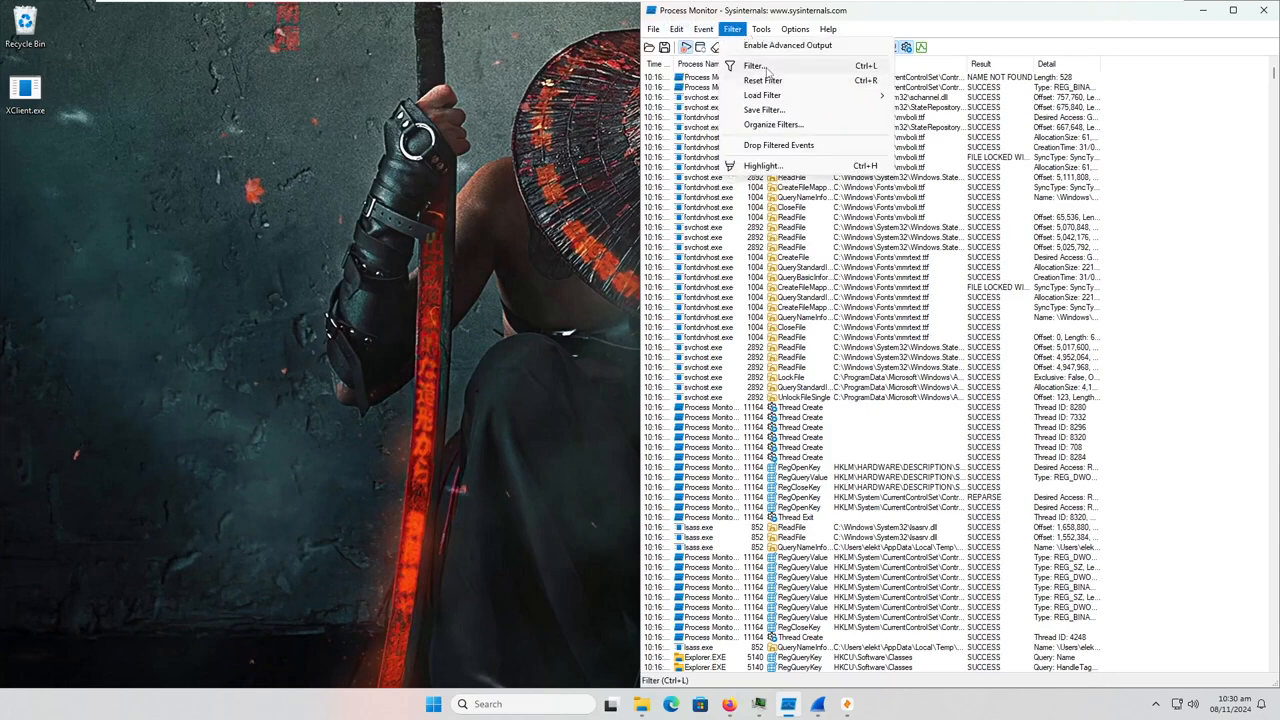
pyautogui.click(770, 46)
pyautogui.click(760, 134)
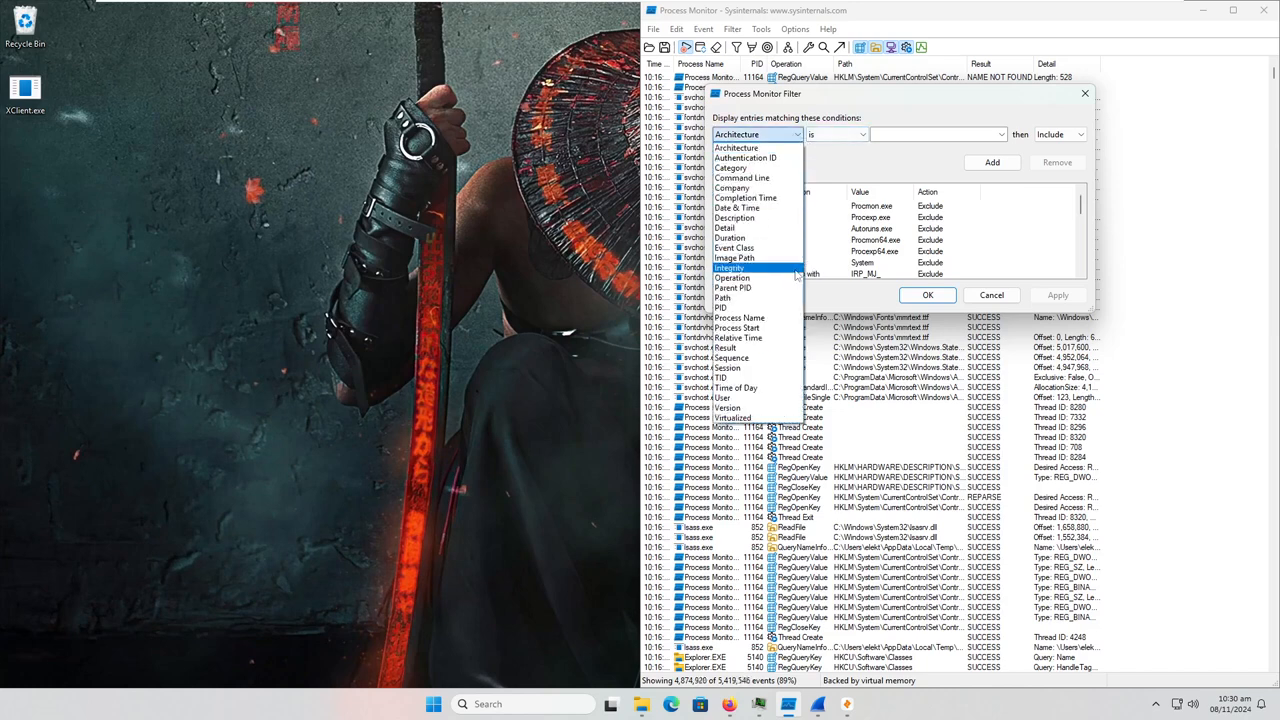
pyautogui.click(740, 277)
pyautogui.click(940, 134)
pyautogui.write('CreateFile')
pyautogui.click(992, 162)
# Add a filter rule that includes entries where Process Name is XClient.exe, apply the filter, and close its settings.
pyautogui.click(757, 134)
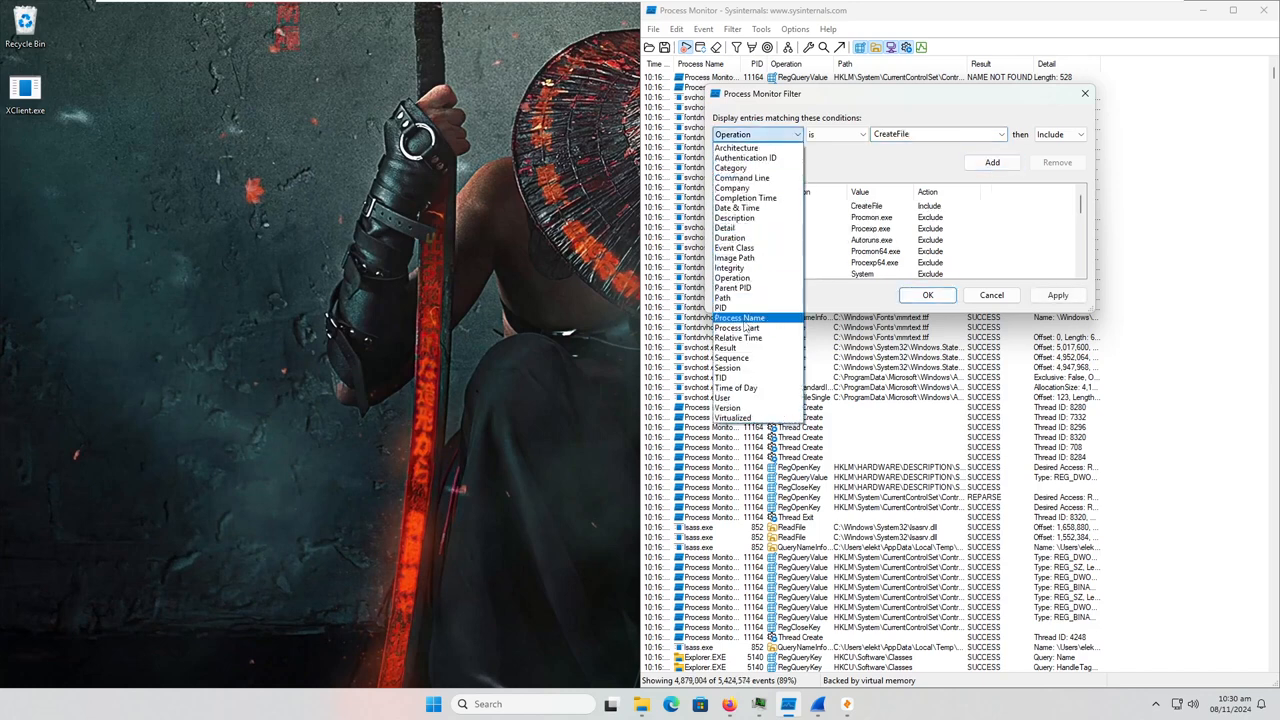
pyautogui.click(740, 317)
pyautogui.click(940, 134)
pyautogui.write('XClient.ex')
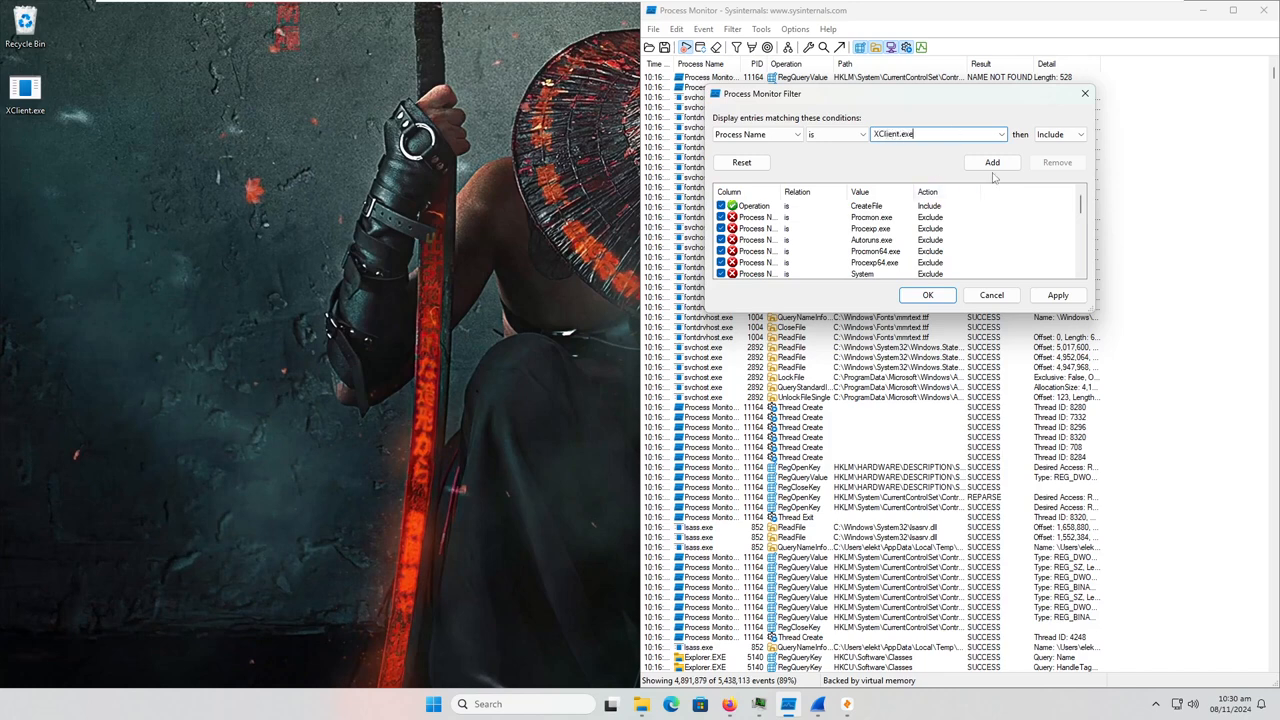
pyautogui.click(992, 162)
pyautogui.click(1058, 295)
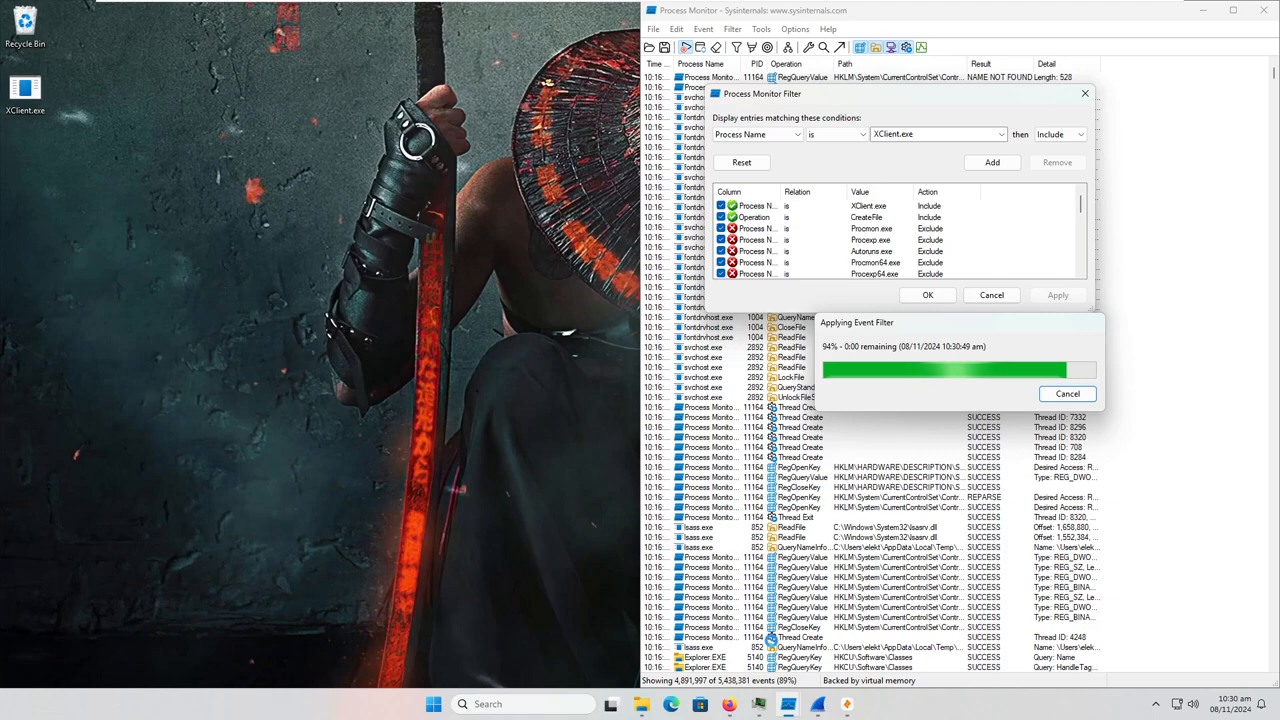
pyautogui.click(1003, 297)
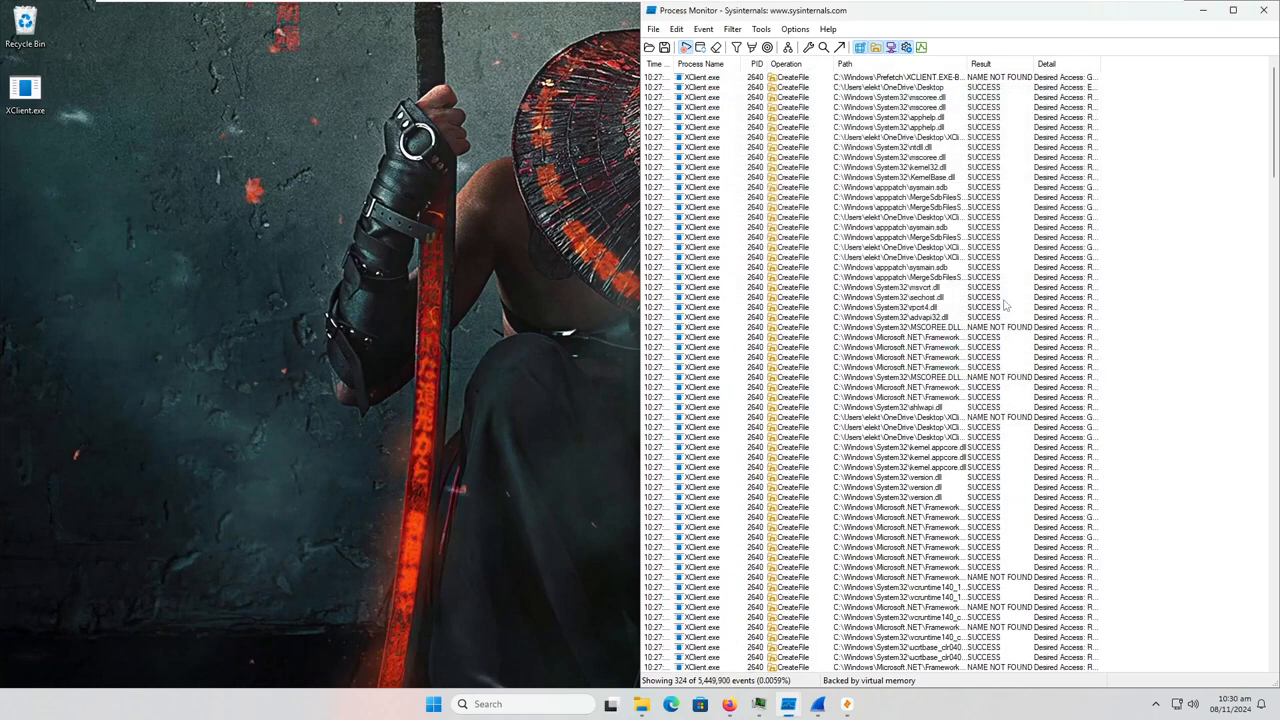
# Check XClient.exe in Process Hacker against the filtered events, maximize Process Monitor, and widen its Path column to show full file paths.
pyautogui.click(760, 705)
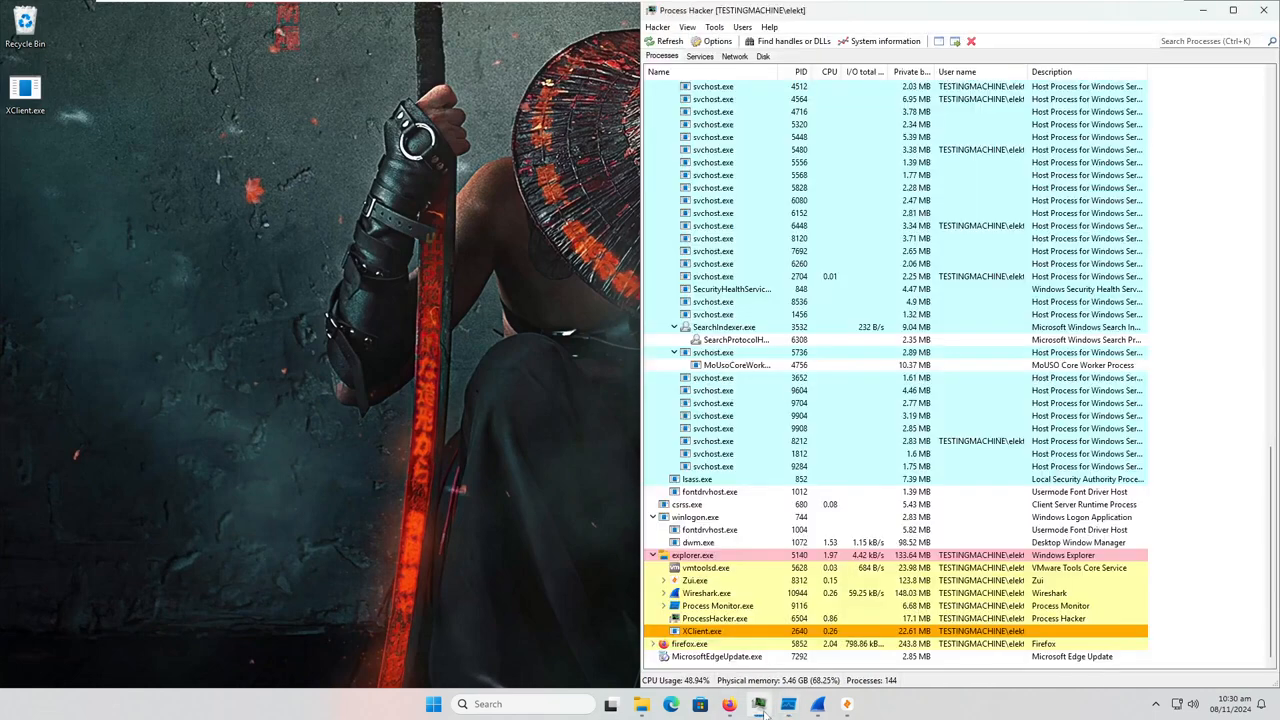
pyautogui.click(760, 705)
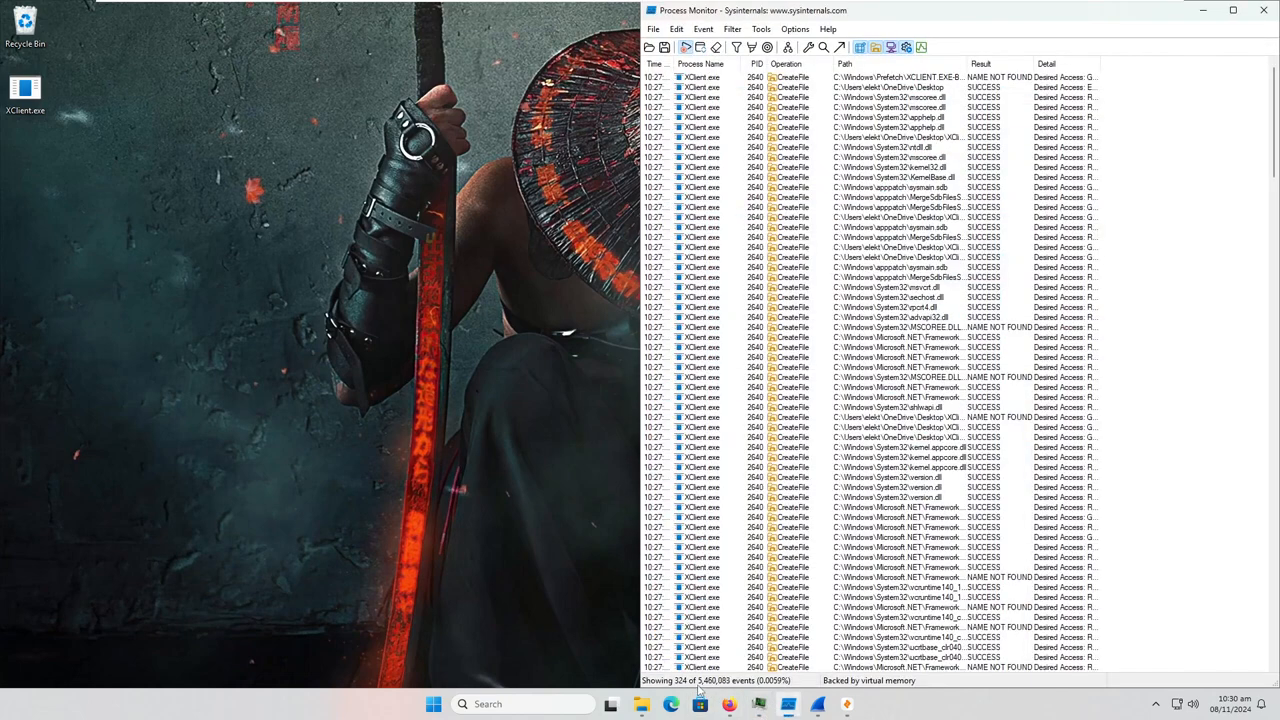
pyautogui.click(1233, 10)
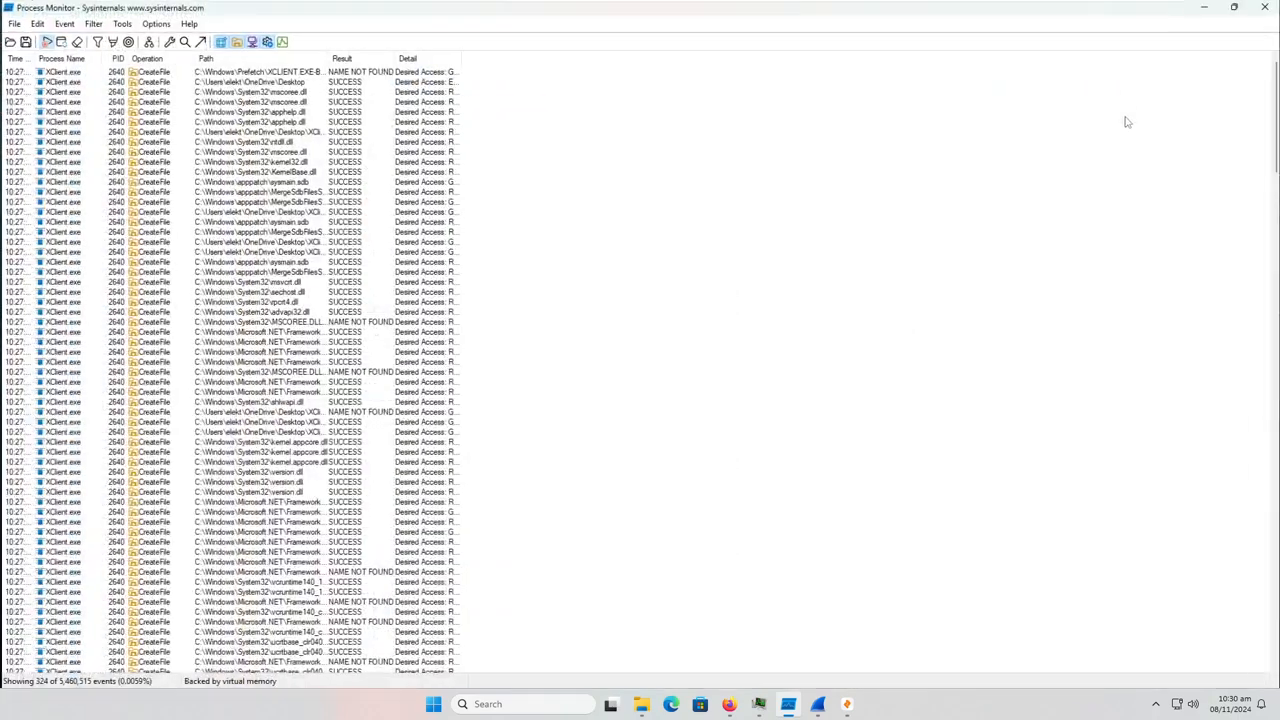
pyautogui.click(759, 704)
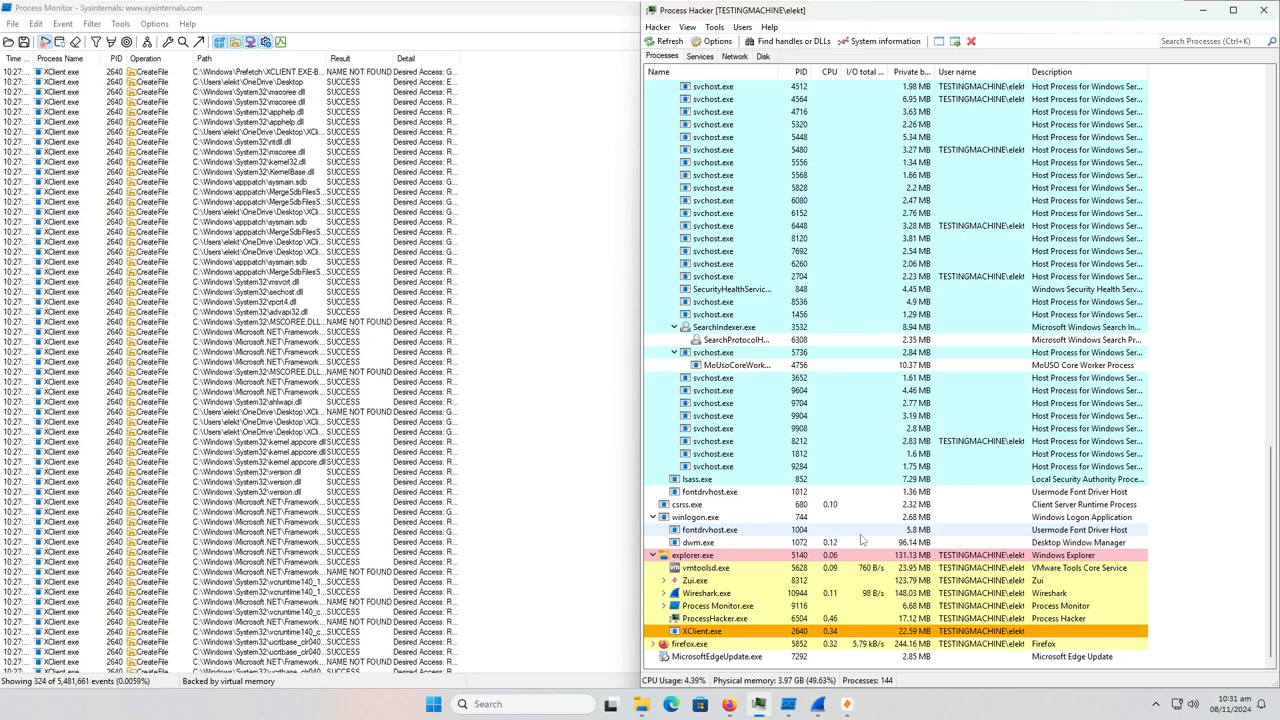
pyautogui.click(577, 113)
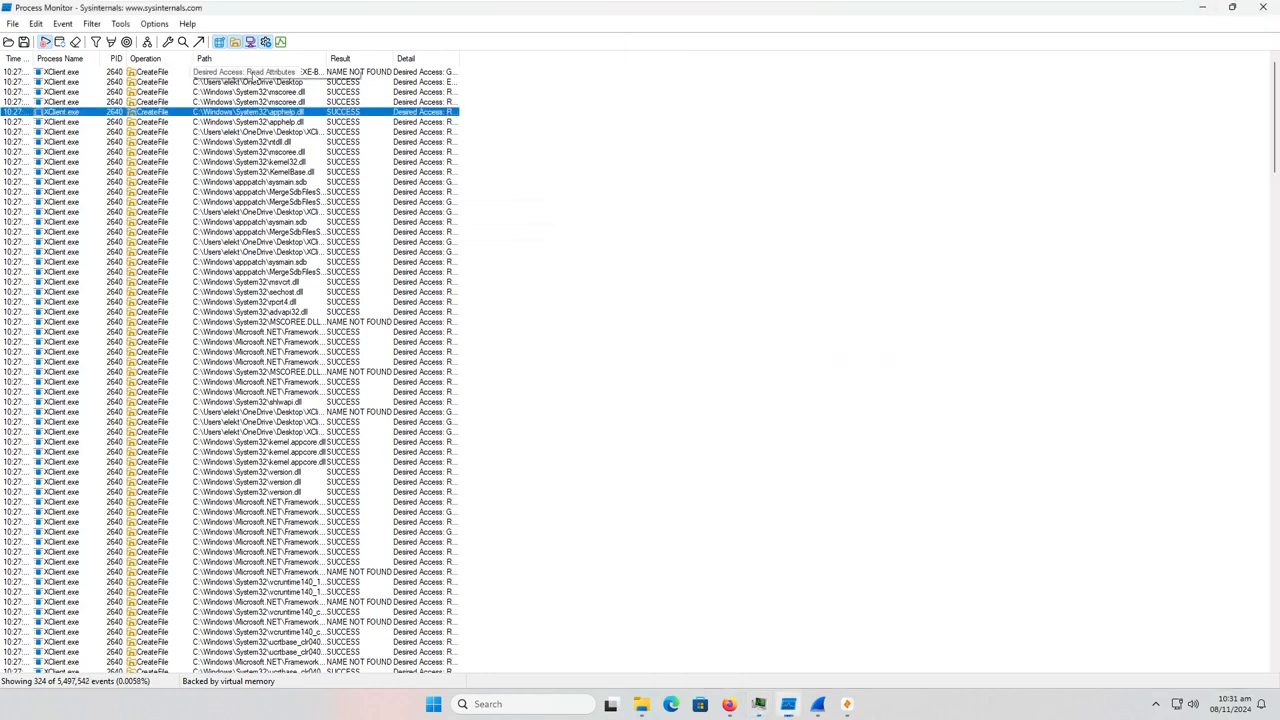
pyautogui.moveTo(325, 62); pyautogui.dragTo(697, 106)
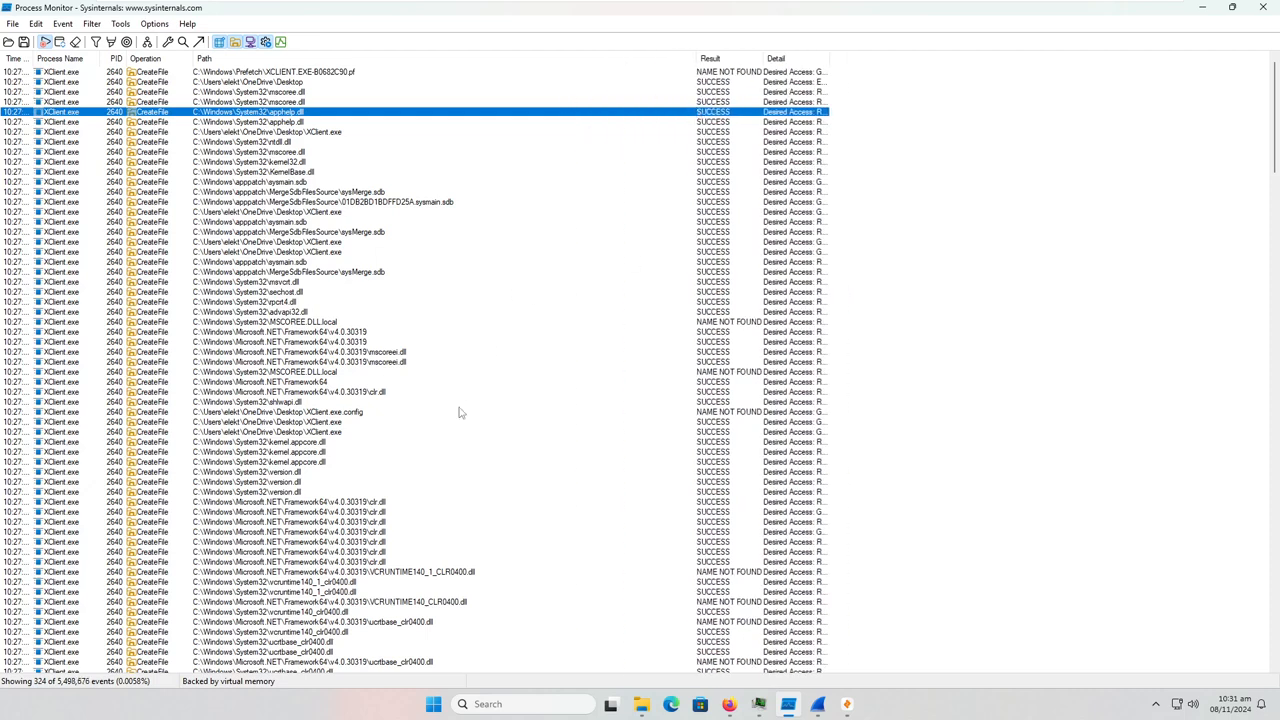
# Examine the file paths in XClient.exe's filtered CreateFile events from start to end, including DLL, configuration and user-folder accesses.
pyautogui.scroll(-3, 407, 495)
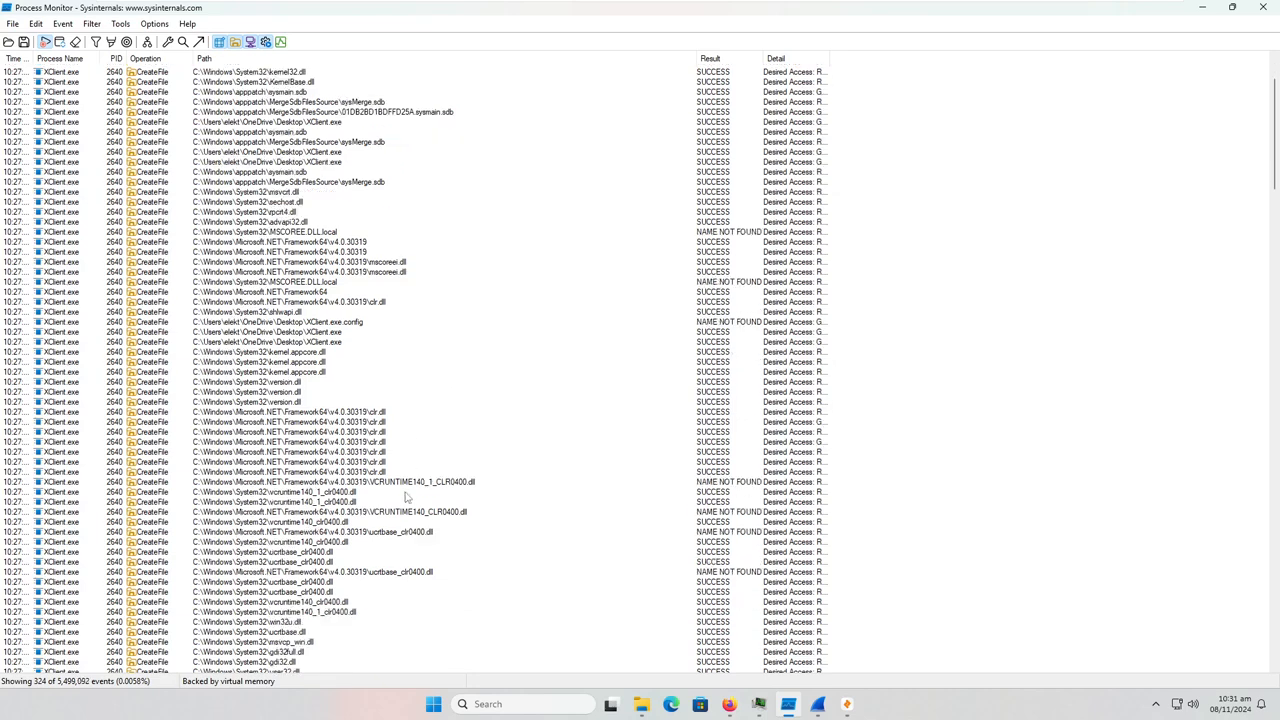
pyautogui.scroll(-6, 407, 497)
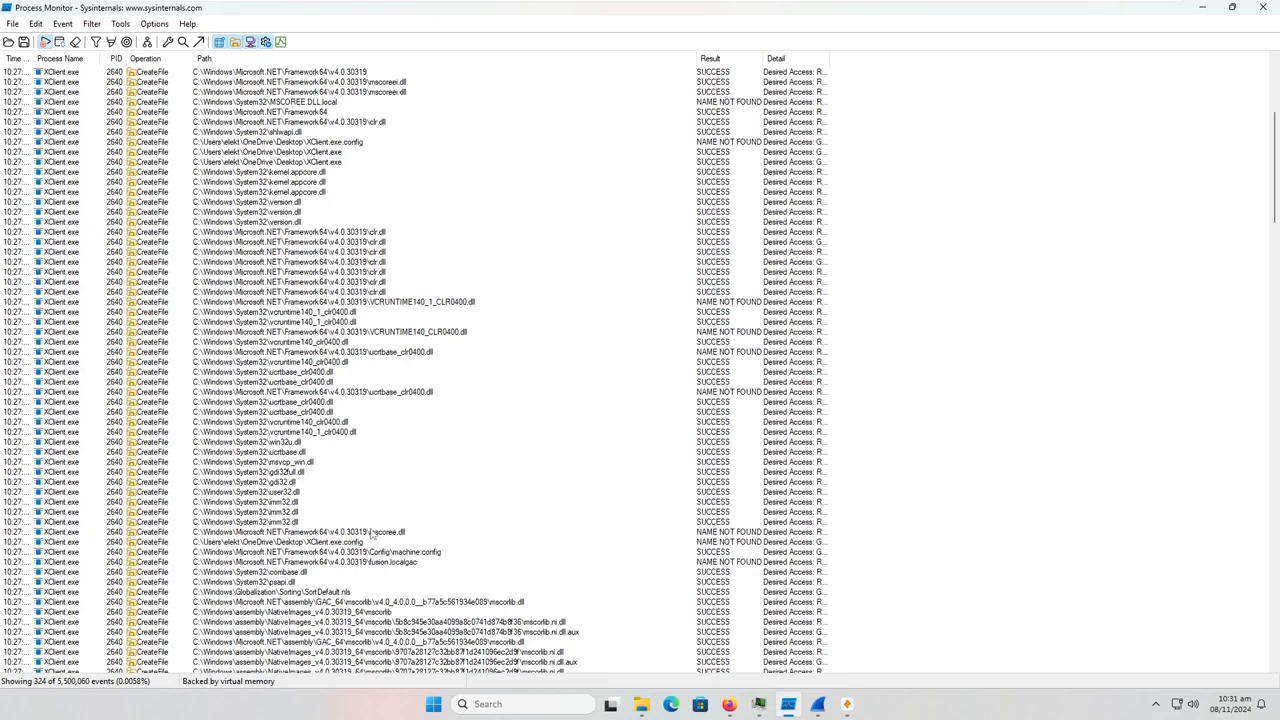
pyautogui.scroll(-3, 370, 533)
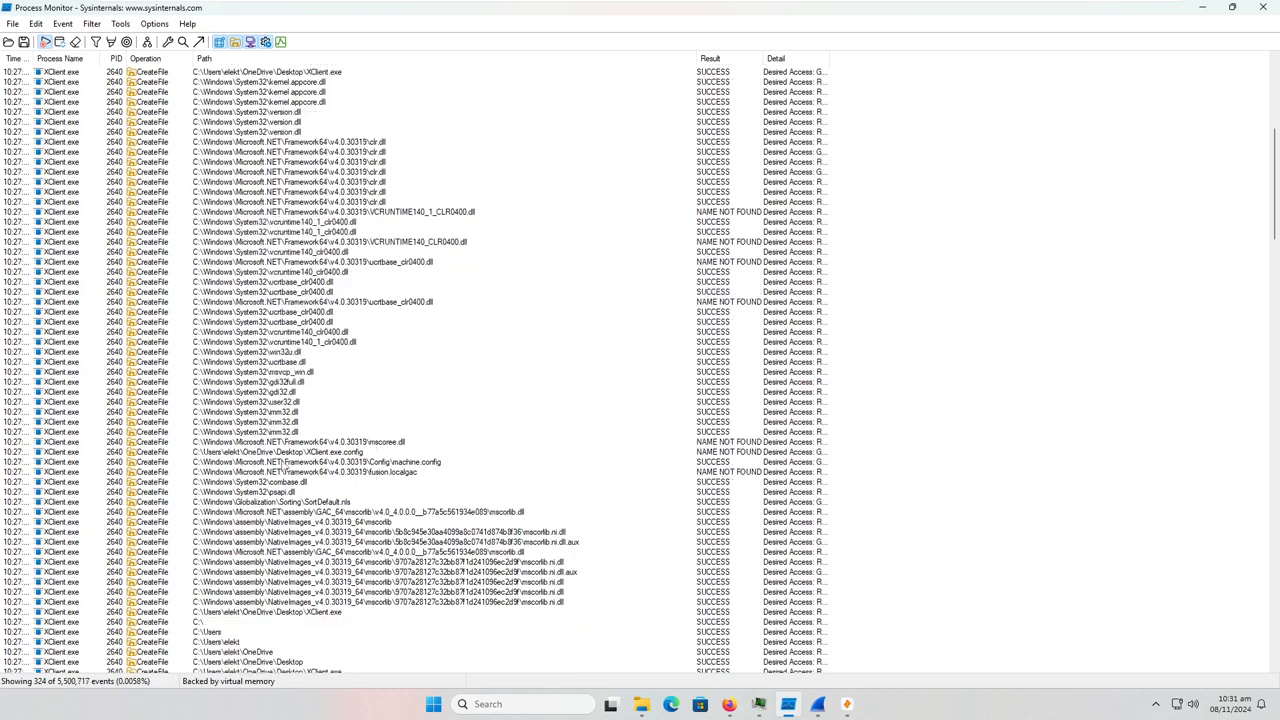
pyautogui.click(277, 494)
pyautogui.scroll(-1, 340, 518)
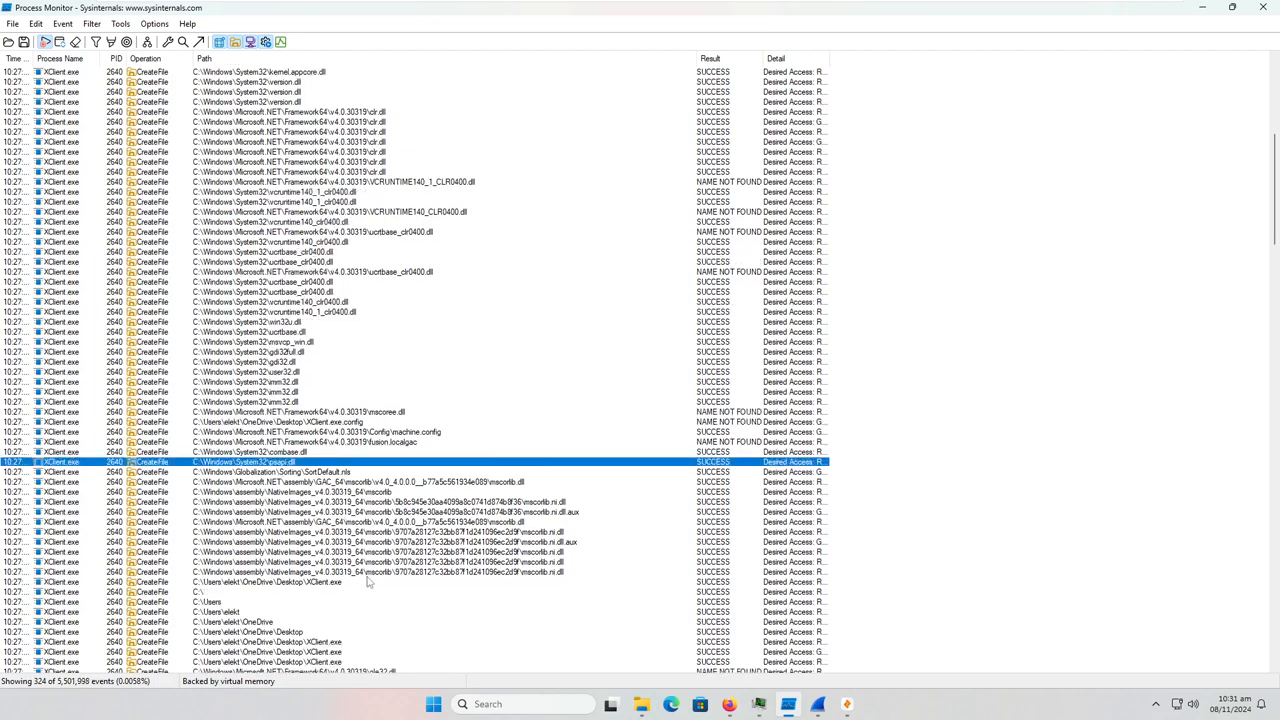
pyautogui.scroll(-1, 352, 590)
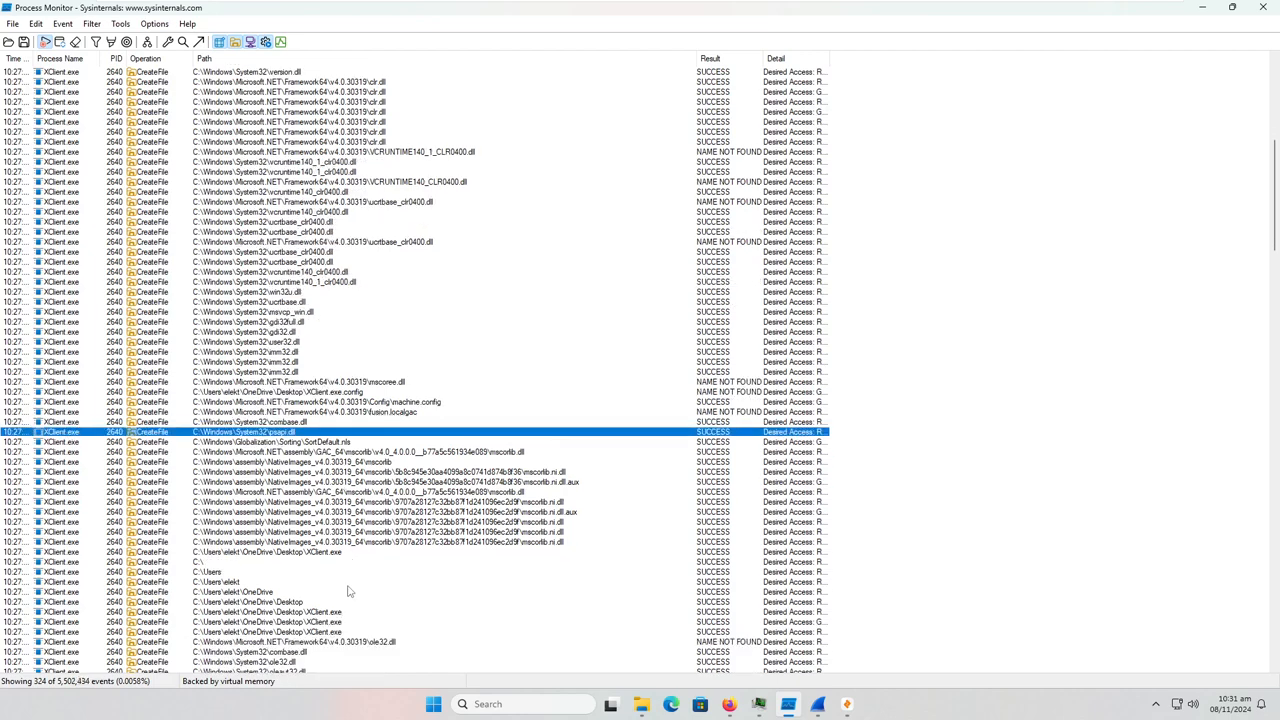
pyautogui.scroll(-5, 349, 591)
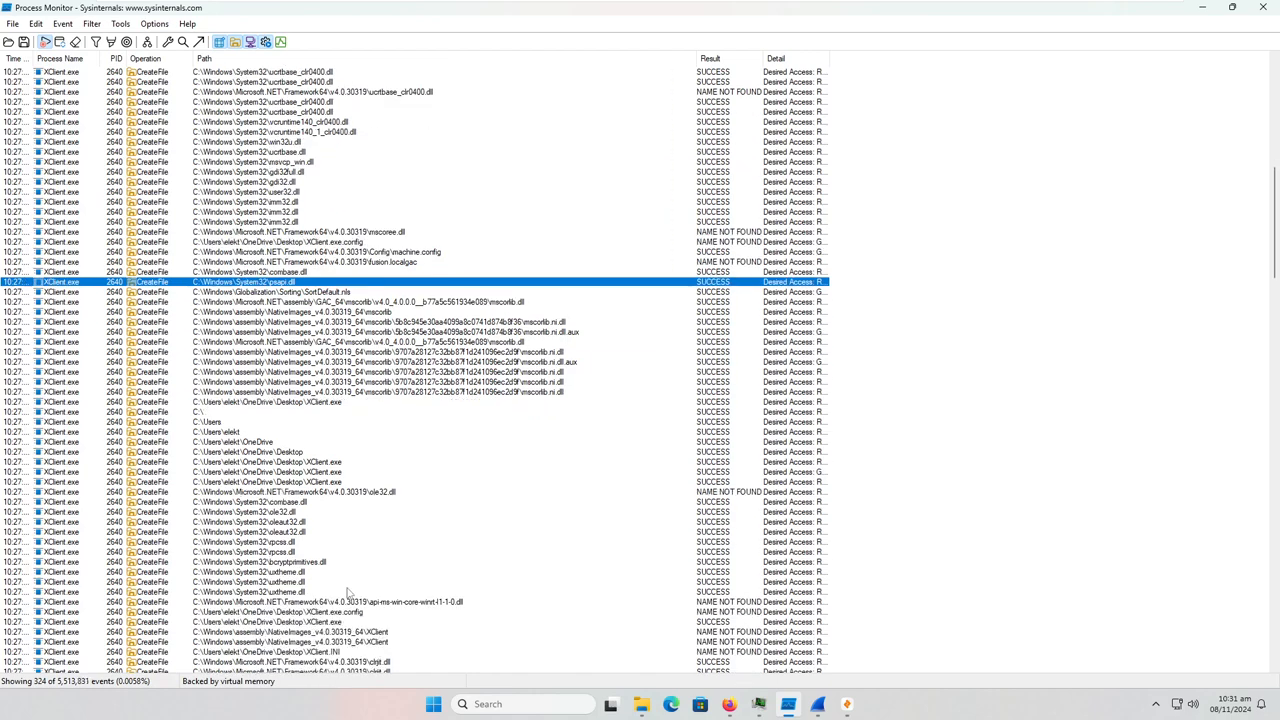
pyautogui.scroll(-3, 347, 590)
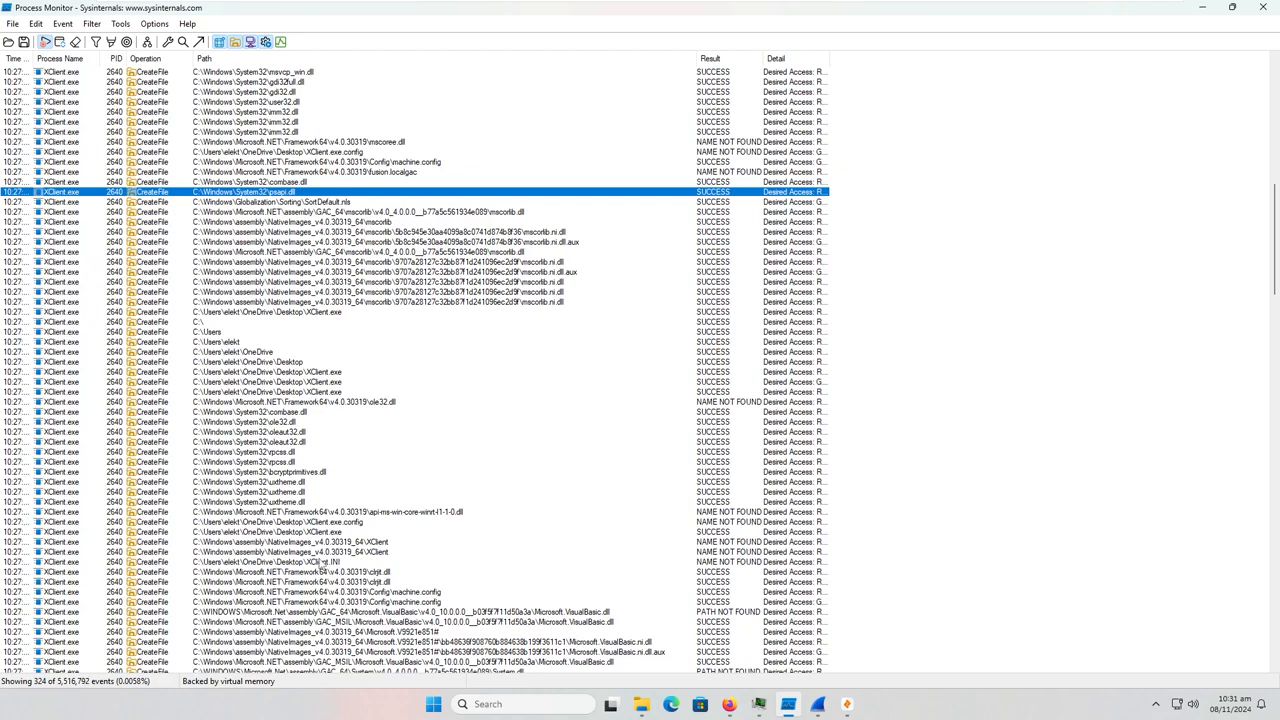
pyautogui.scroll(-2, 340, 565)
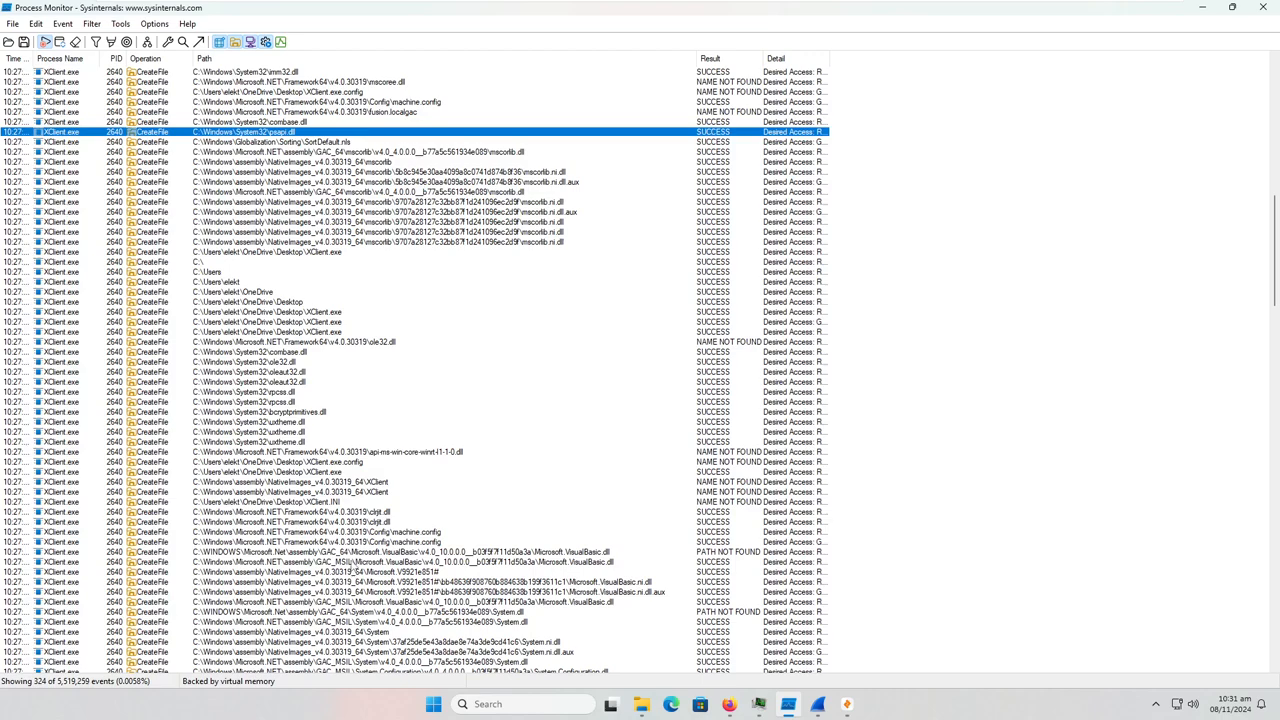
pyautogui.scroll(-10, 357, 568)
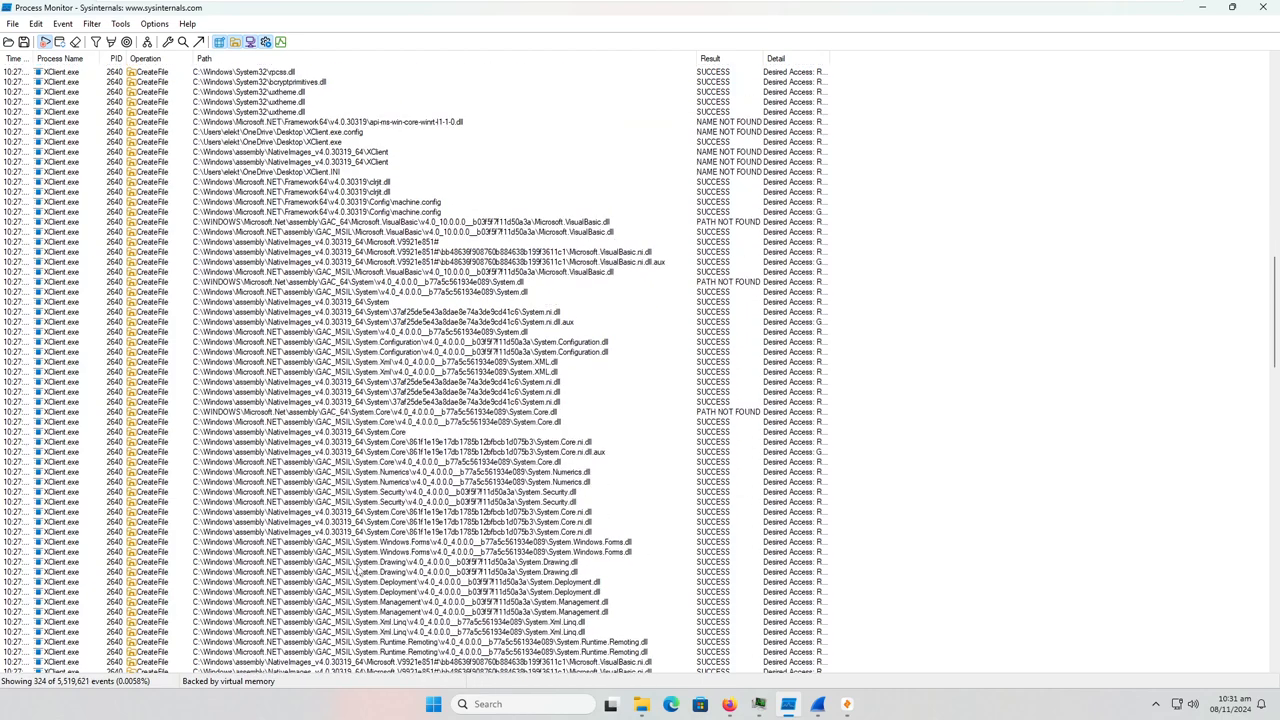
pyautogui.scroll(-12, 357, 568)
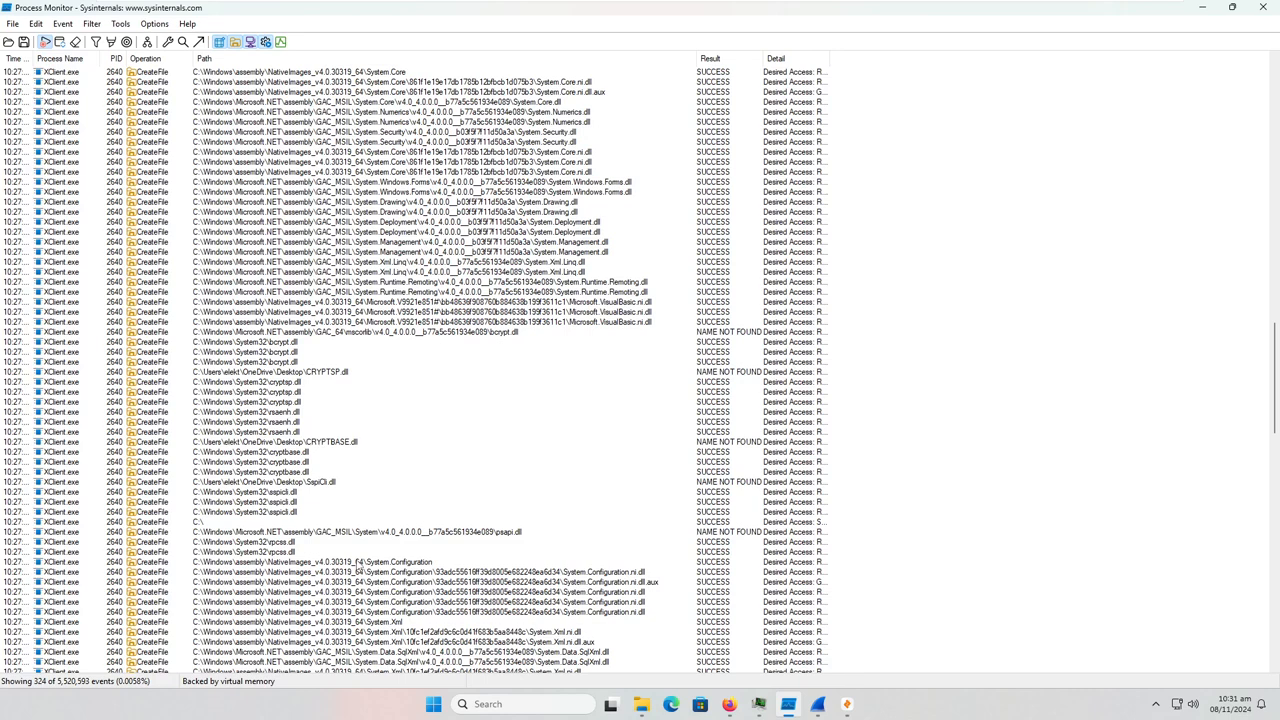
pyautogui.scroll(-7, 357, 565)
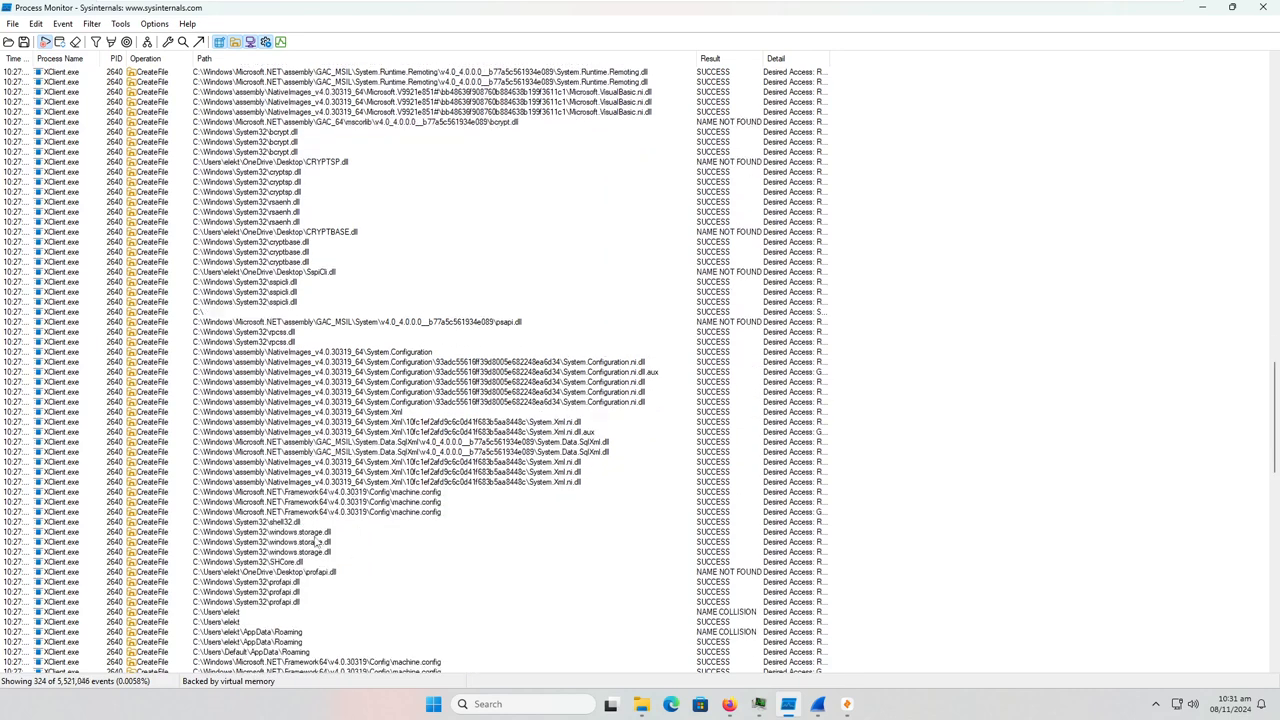
pyautogui.scroll(-3, 299, 538)
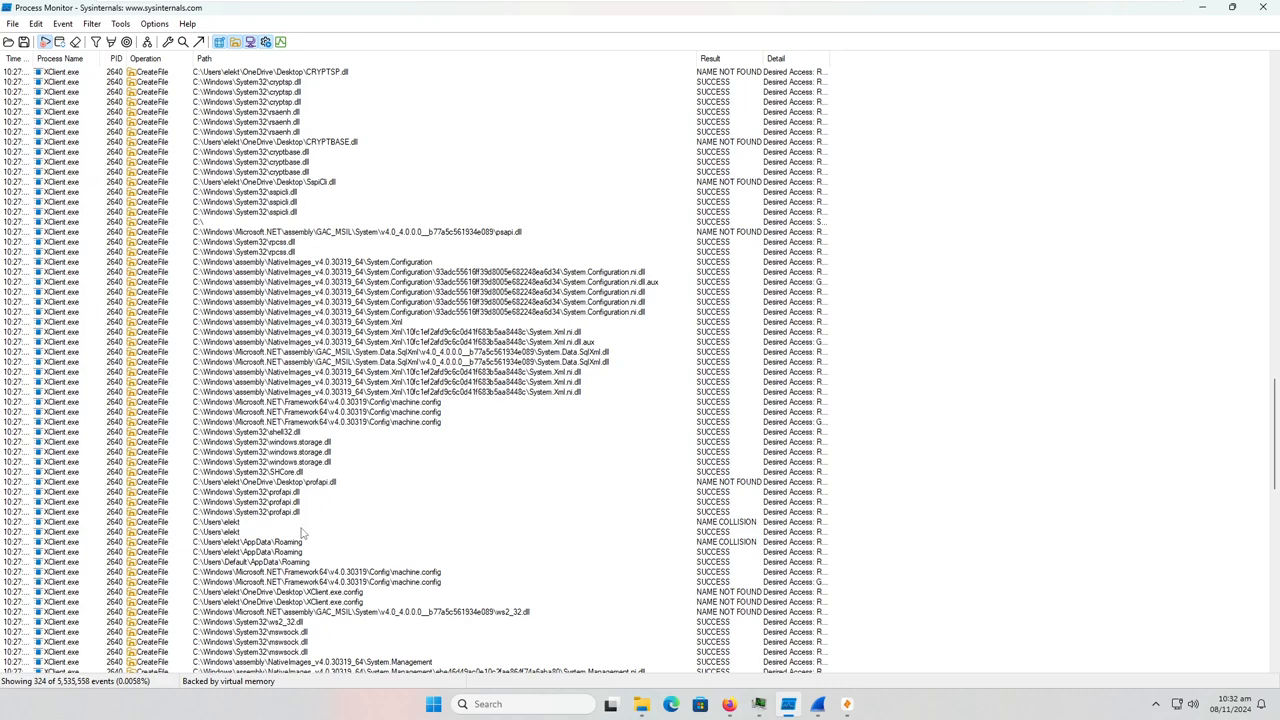
pyautogui.scroll(-7, 302, 533)
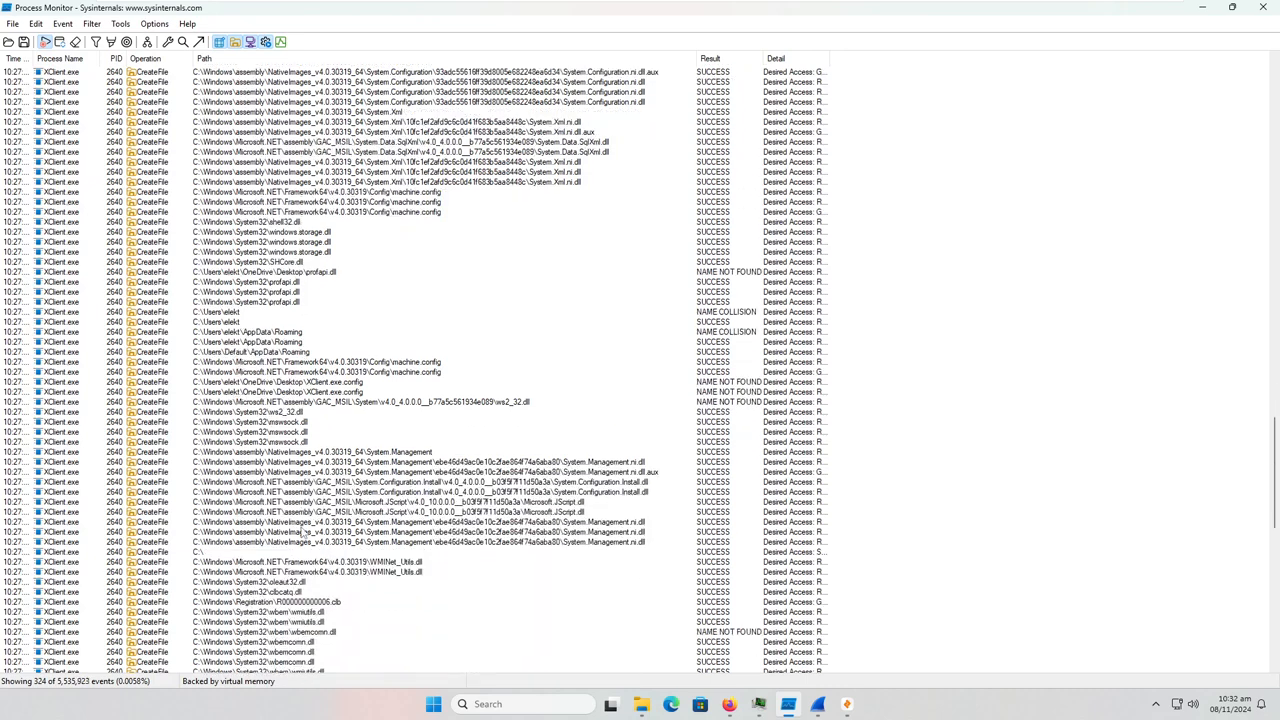
pyautogui.scroll(-1, 302, 533)
pyautogui.scroll(-6, 300, 535)
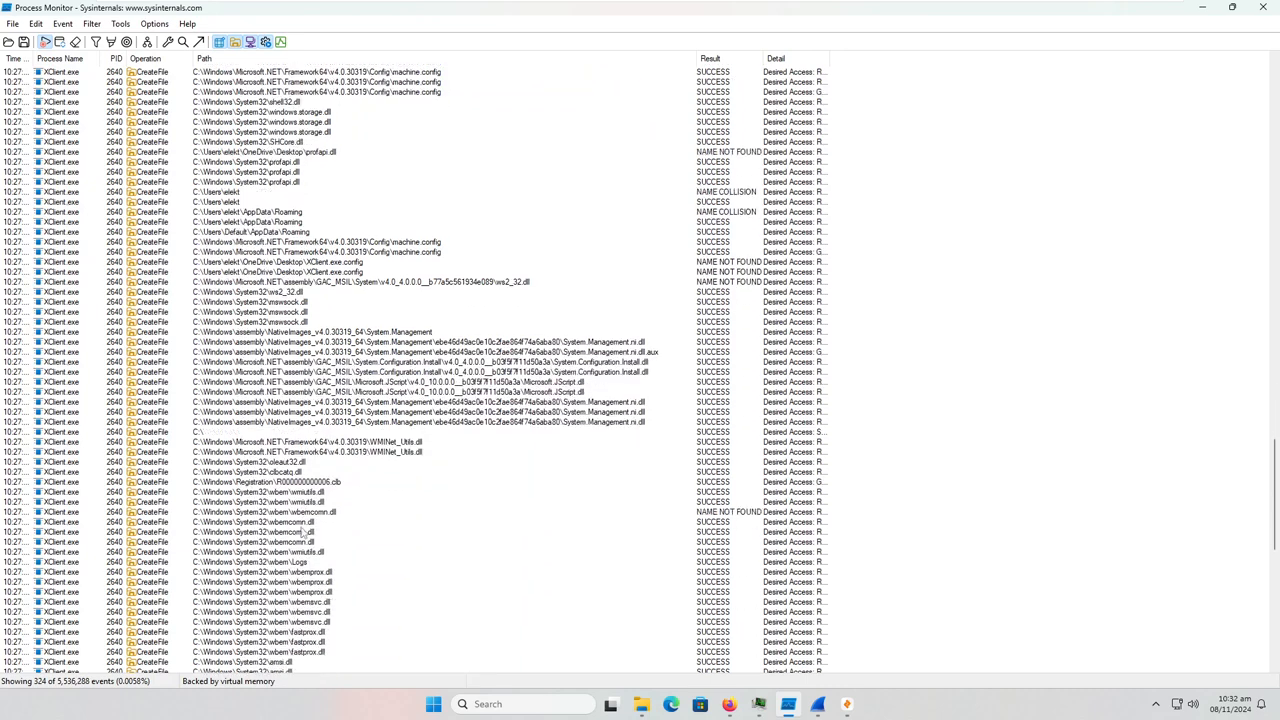
pyautogui.scroll(-9, 300, 535)
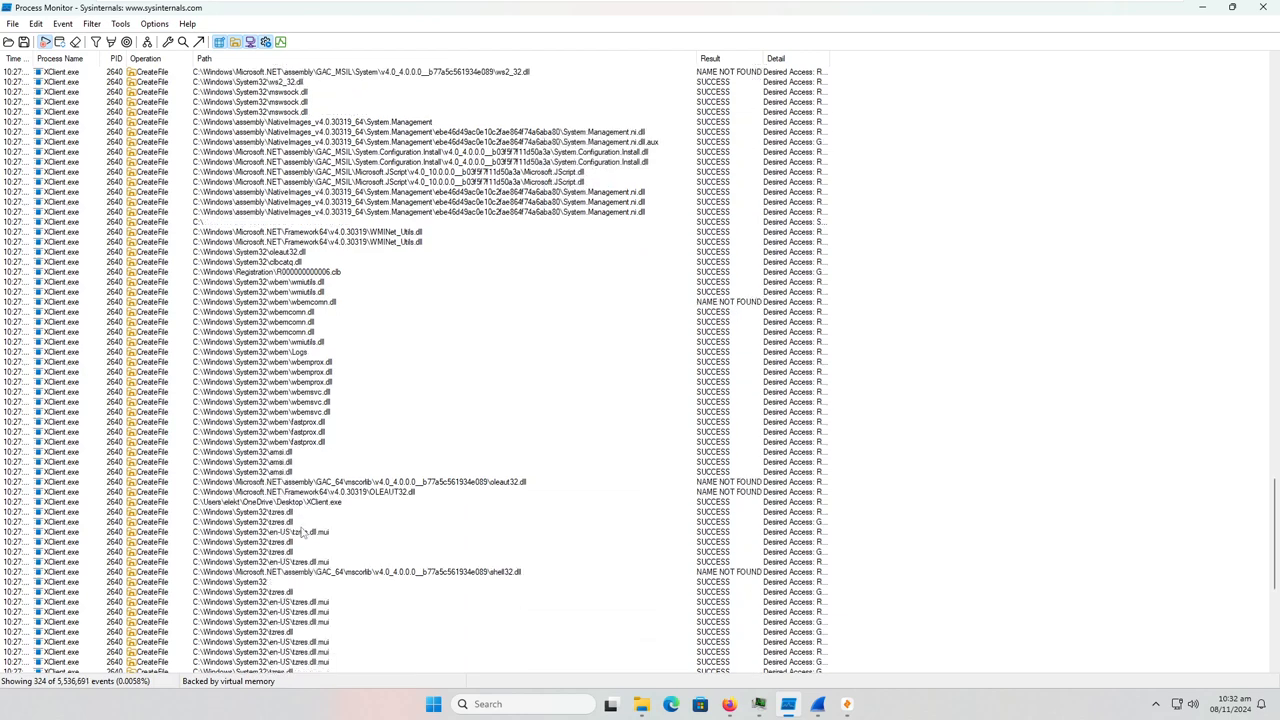
pyautogui.scroll(-3, 300, 533)
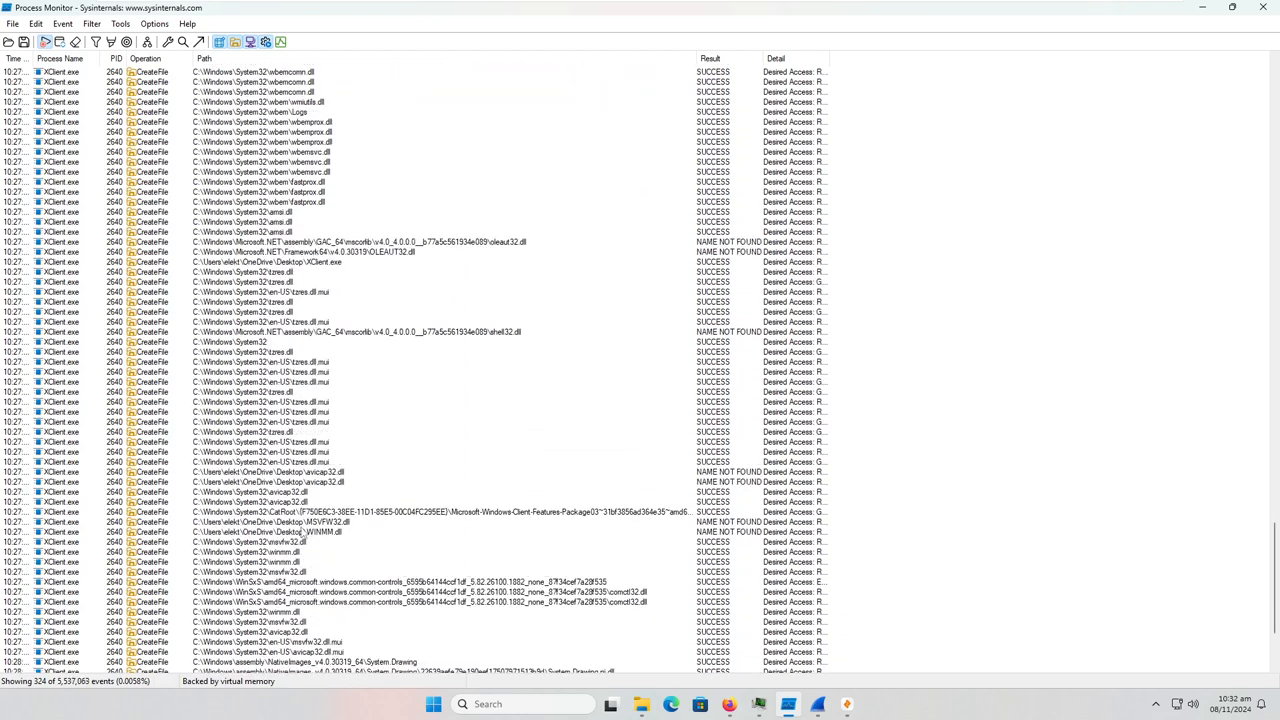
pyautogui.scroll(-5, 303, 525)
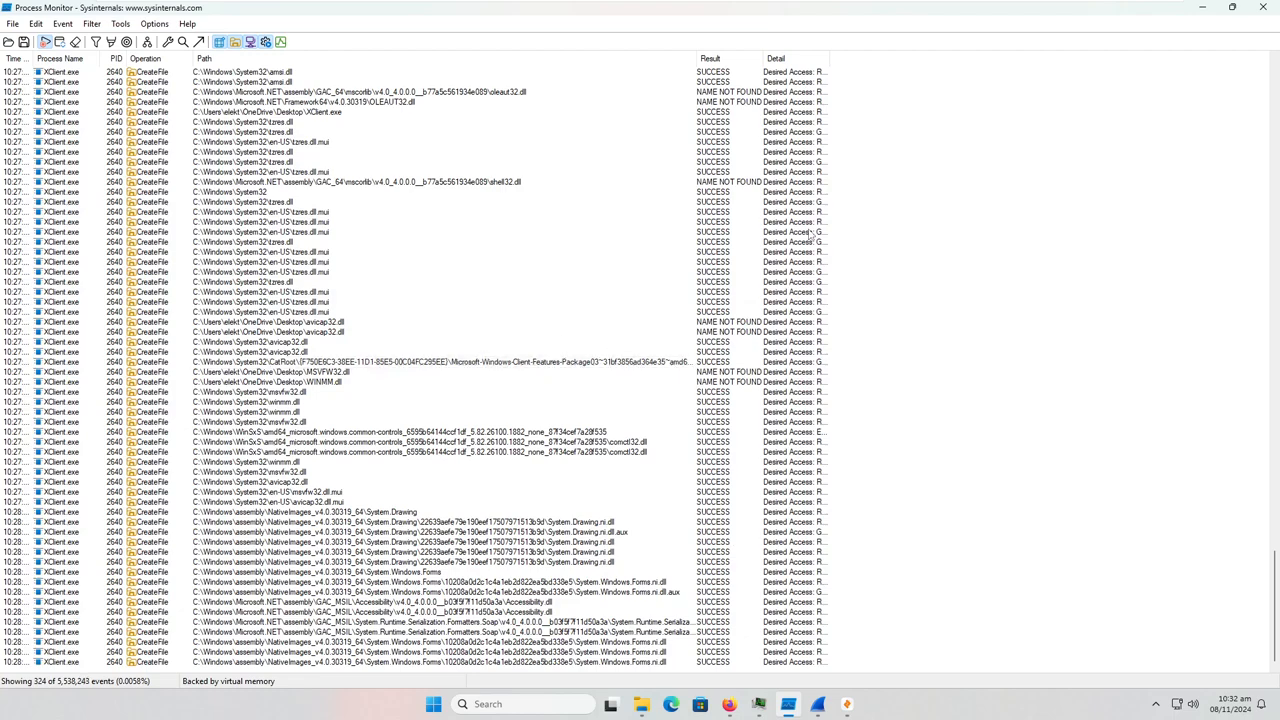
# Minimize Process Monitor, check the latest packets in Wireshark's live capture, and minimize Wireshark.
pyautogui.click(1204, 9)
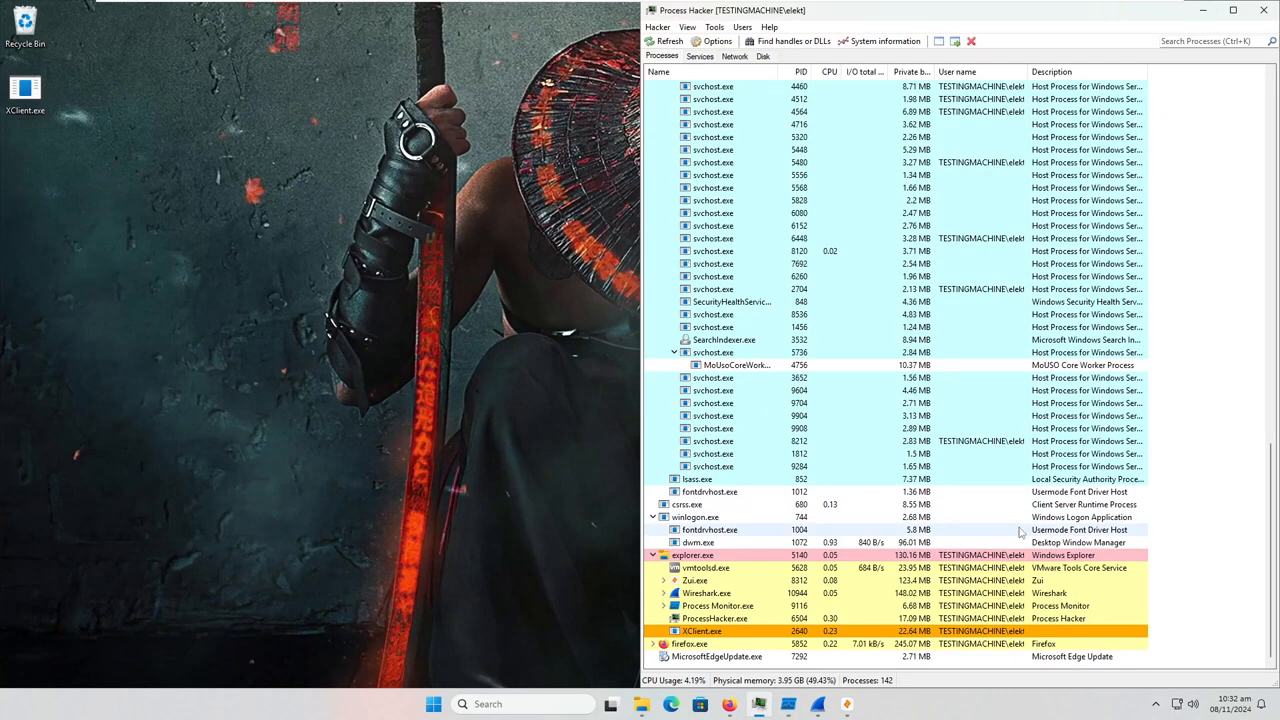
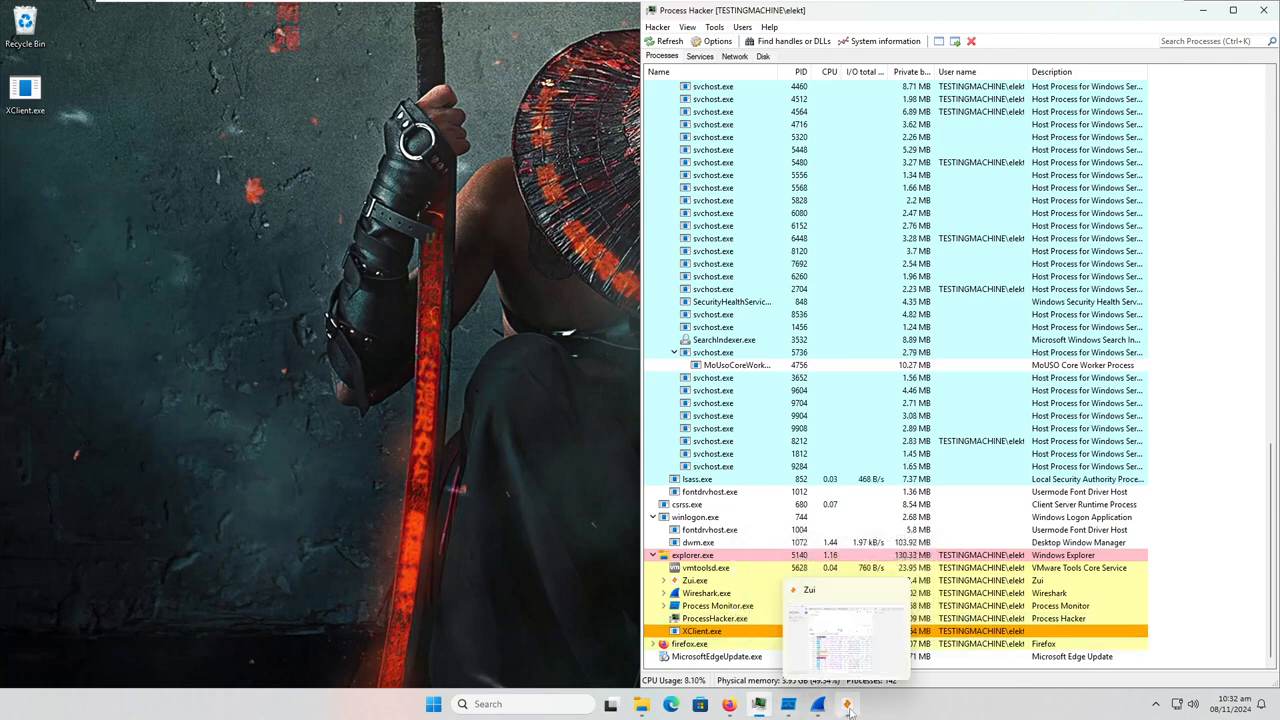
pyautogui.click(817, 704)
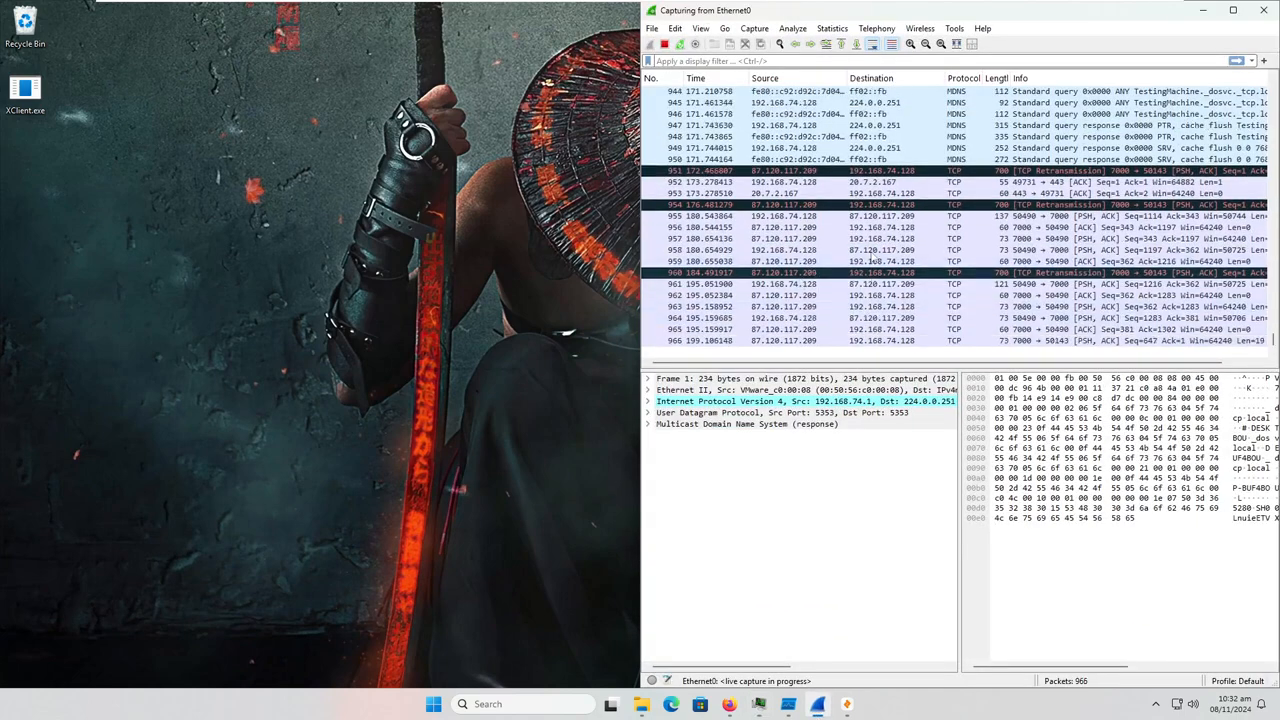
pyautogui.click(1200, 10)
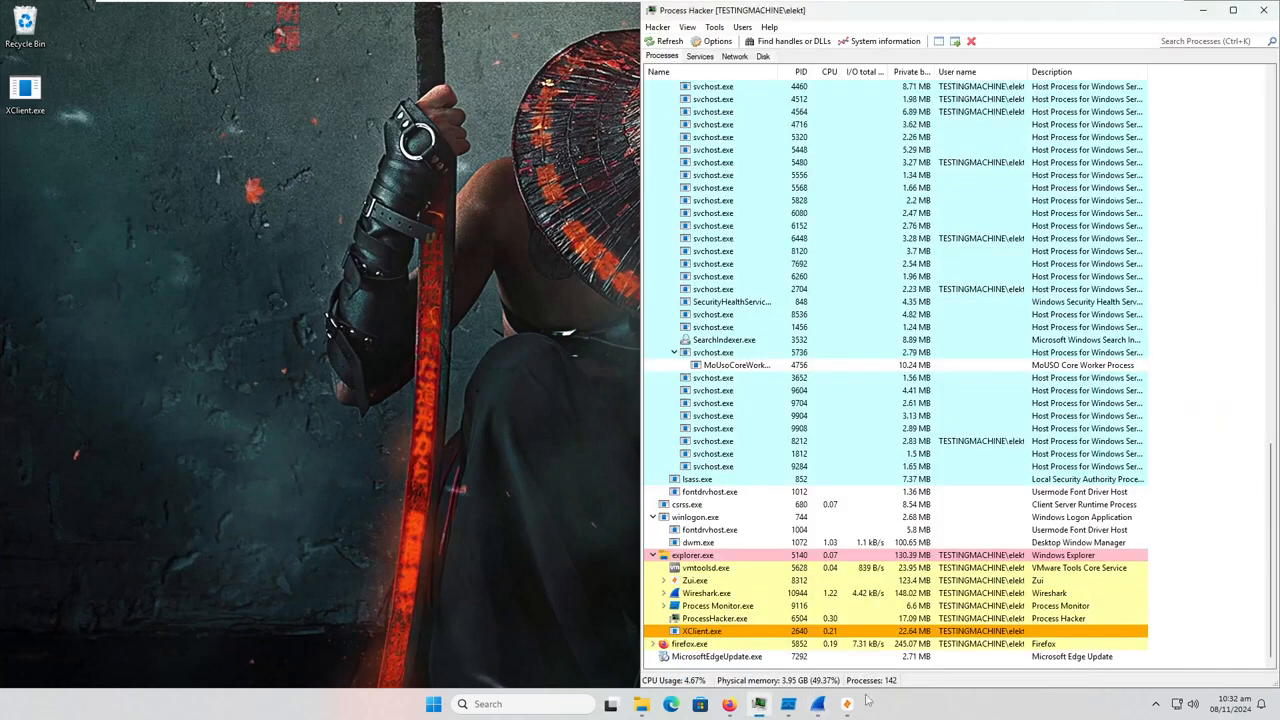
# Switch to Firefox, open the AbuseIPDB and WHOIS bookmarks in separate new tabs, and close the blank tab.
pyautogui.click(729, 704)
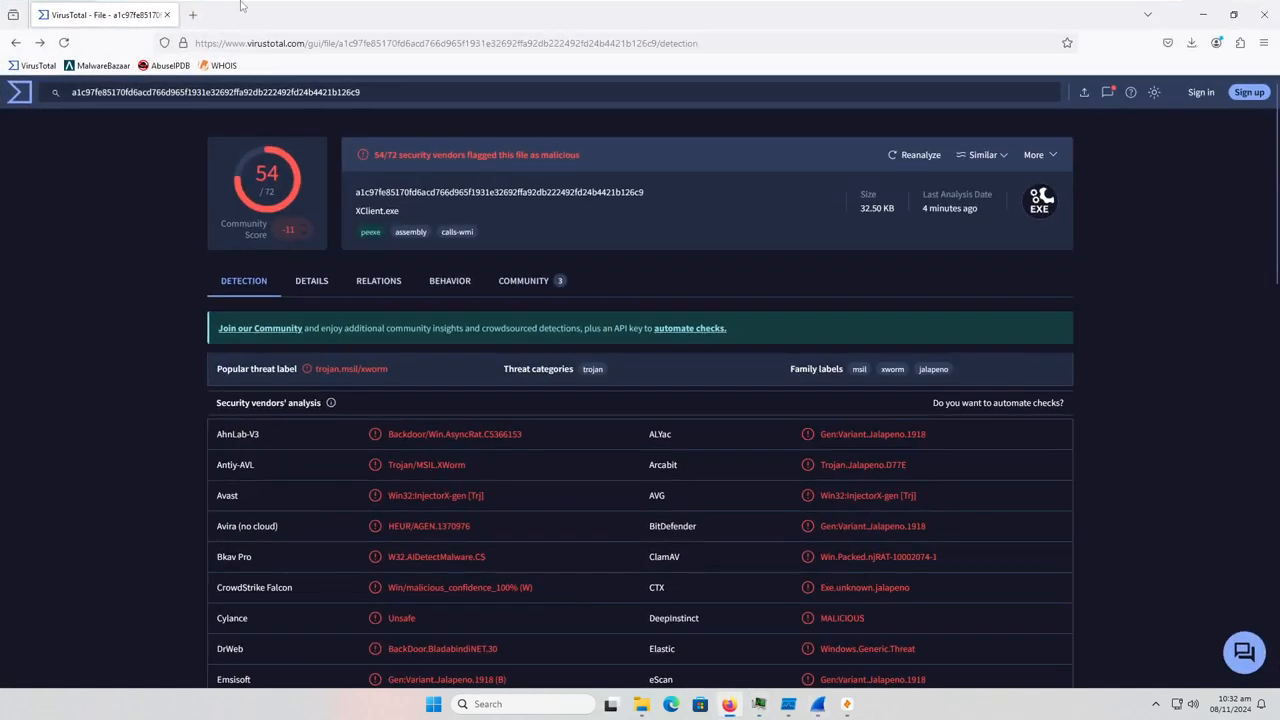
pyautogui.click(193, 15)
pyautogui.rightClick(169, 69)
pyautogui.click(205, 85)
pyautogui.rightClick(220, 65)
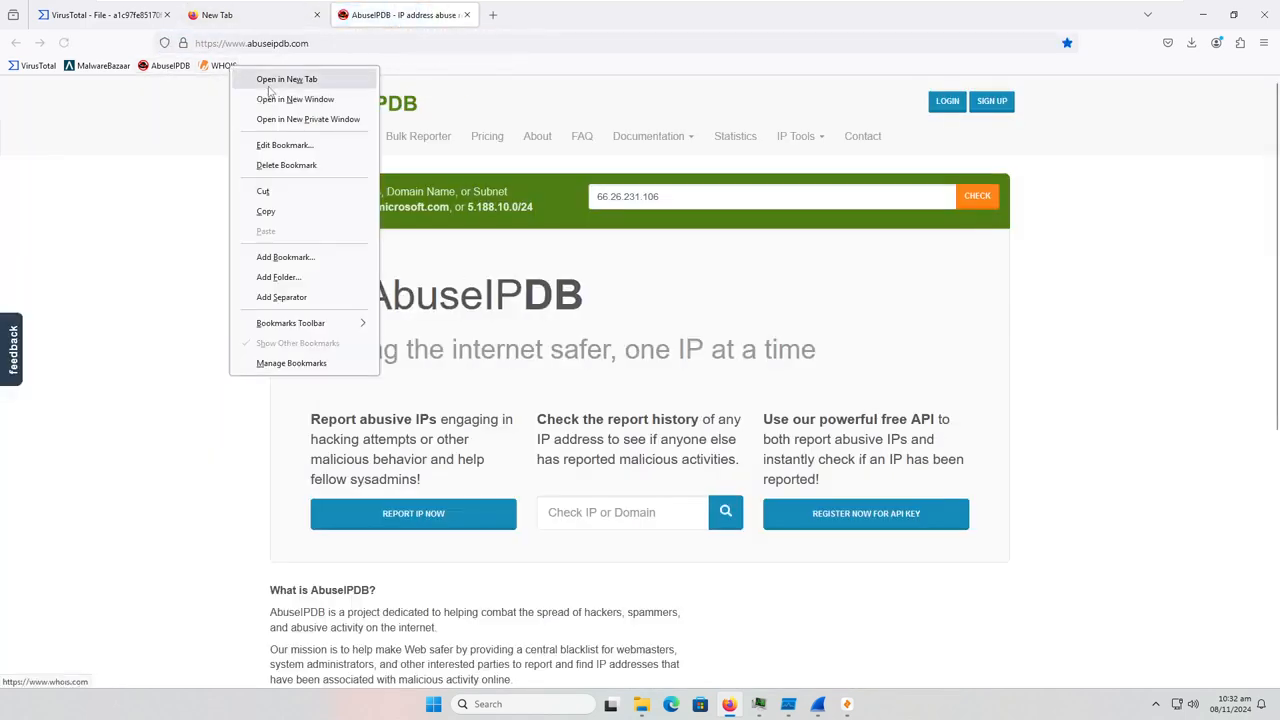
pyautogui.click(268, 84)
pyautogui.click(317, 15)
# Return to the VirusTotal report, show the file's relations, and copy the contacted IP address 87.120.117.209.
pyautogui.click(100, 15)
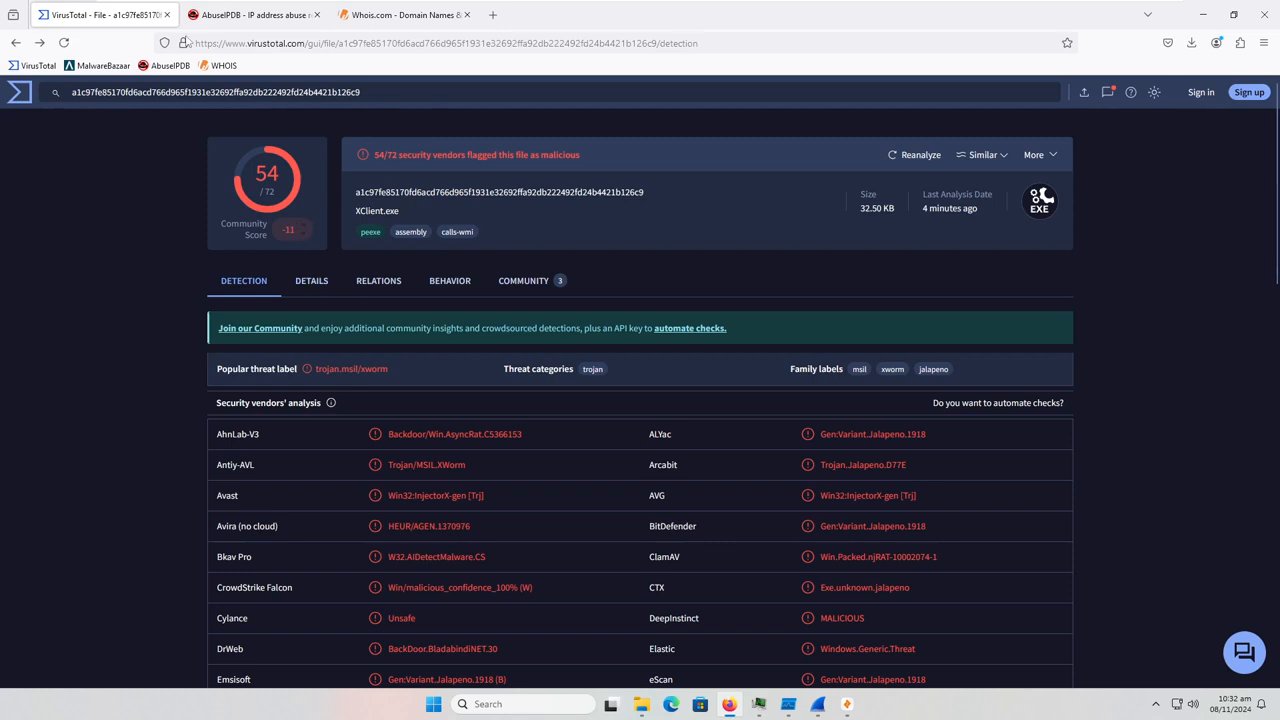
pyautogui.click(372, 281)
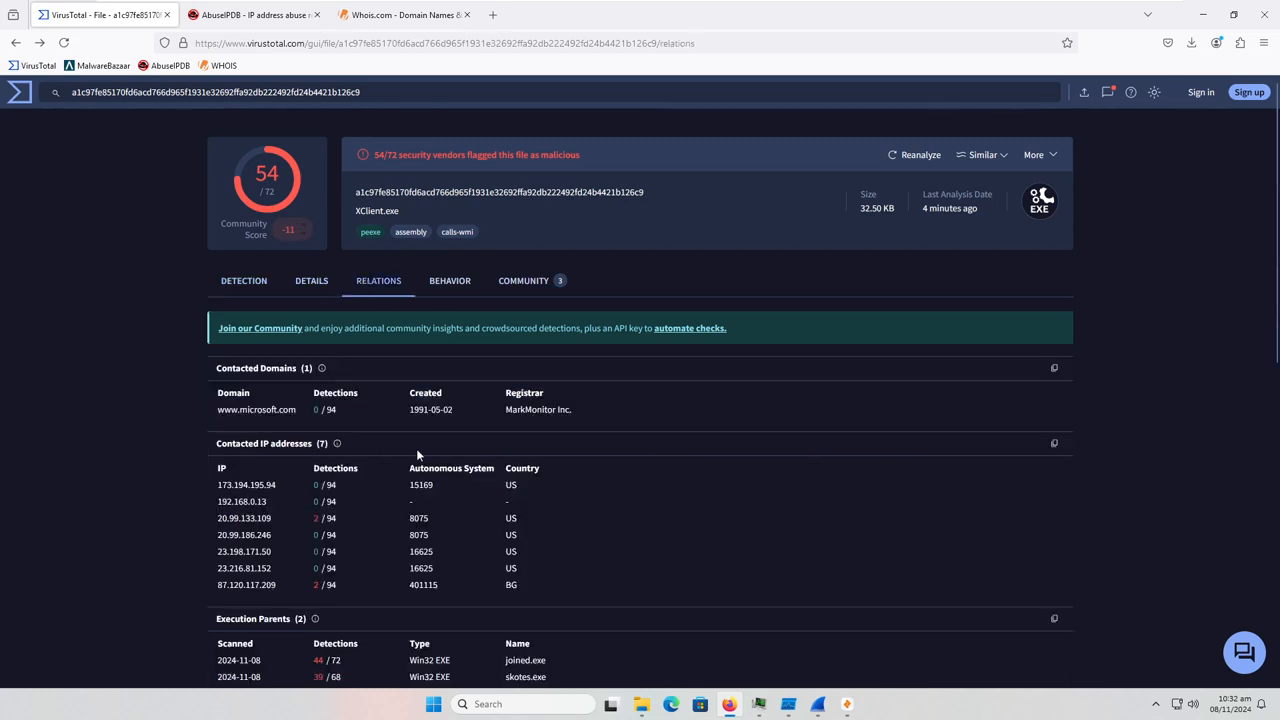
pyautogui.scroll(-2, 370, 420)
pyautogui.moveTo(207, 451); pyautogui.dragTo(284, 448)
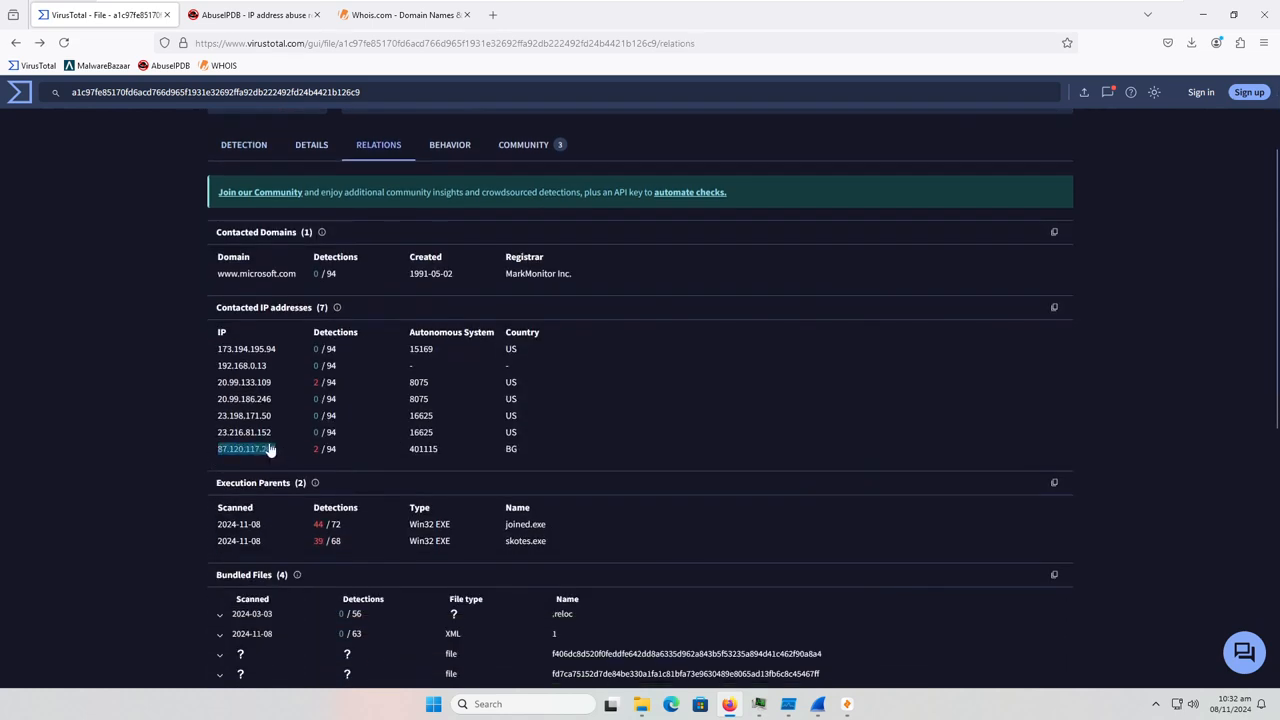
pyautogui.rightClick(272, 448)
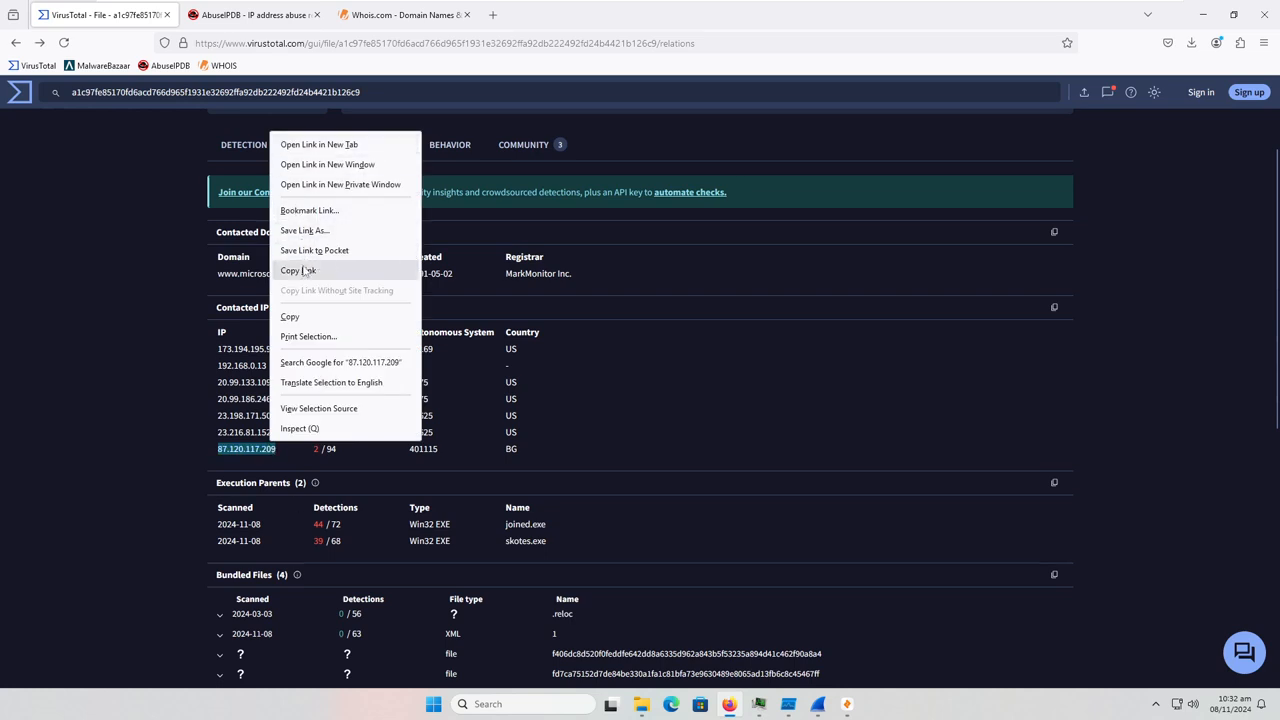
pyautogui.click(290, 318)
# Check the copied IP address 87.120.117.209 in AbuseIPDB.
pyautogui.click(252, 14)
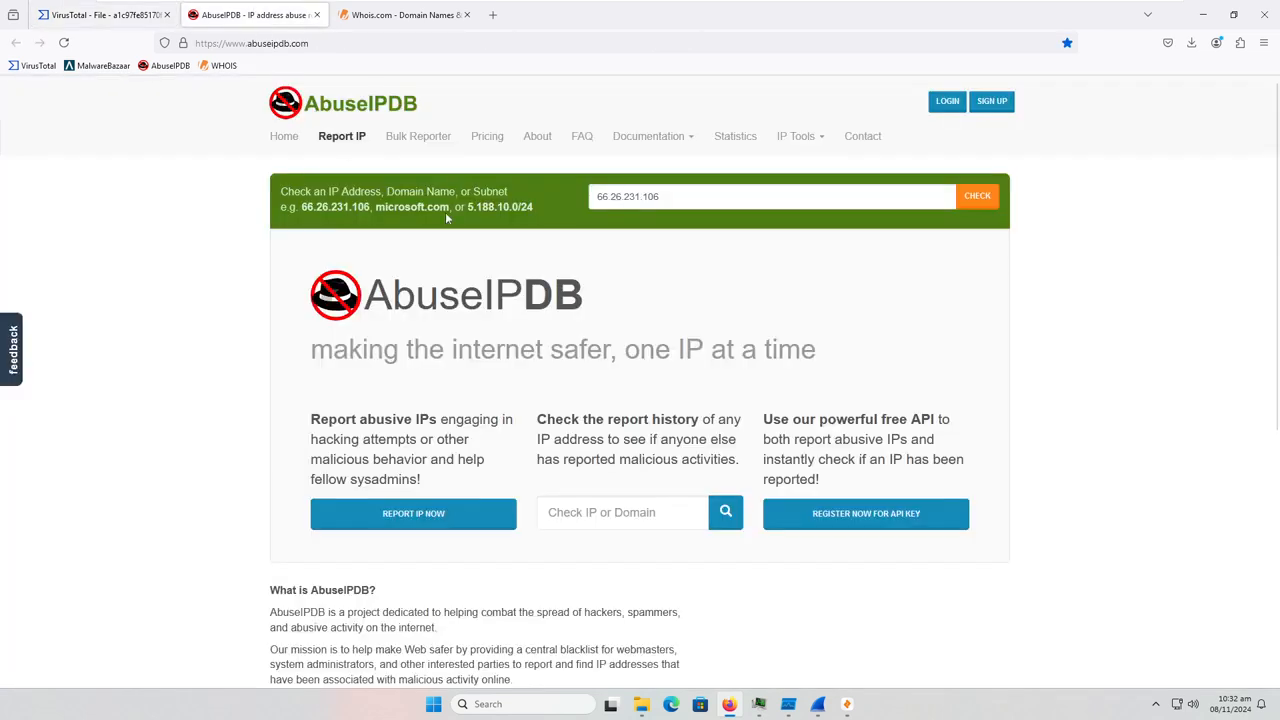
pyautogui.click(640, 196)
pyautogui.hotkey('ctrl', 'v')
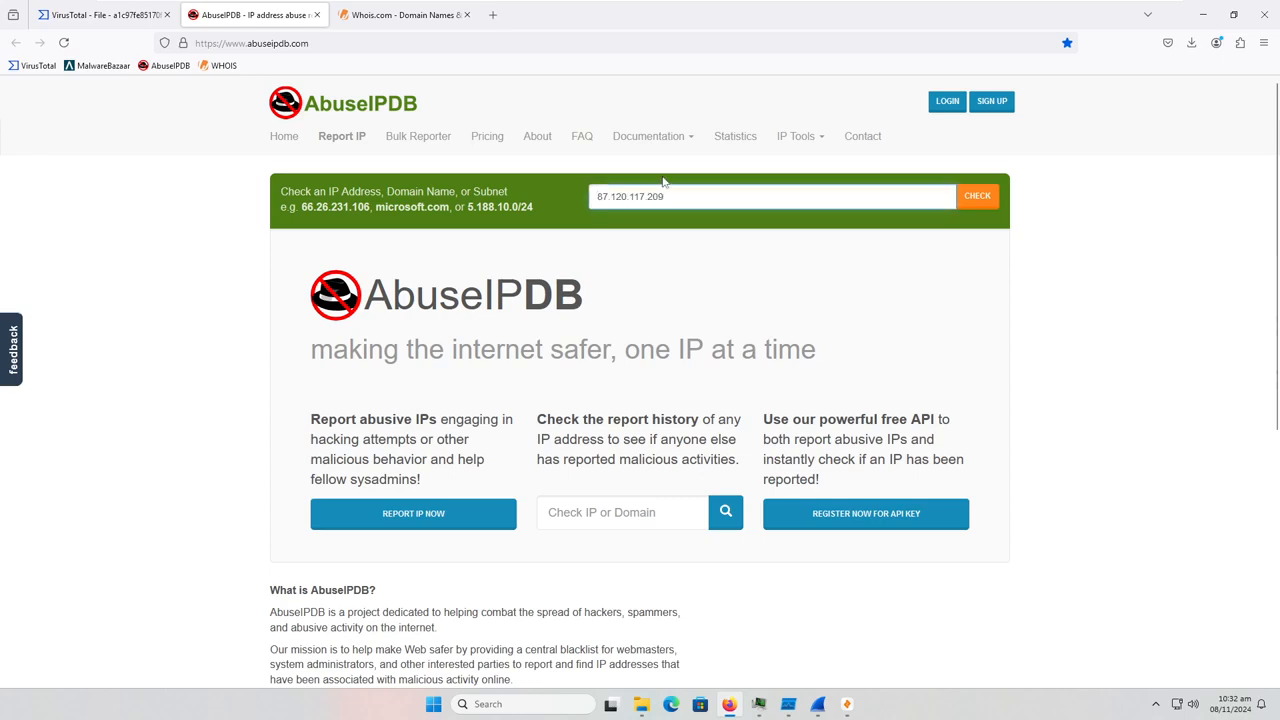
# Look up the registration record of IP address 87.120.117.209 on Whois.com.
pyautogui.click(421, 18)
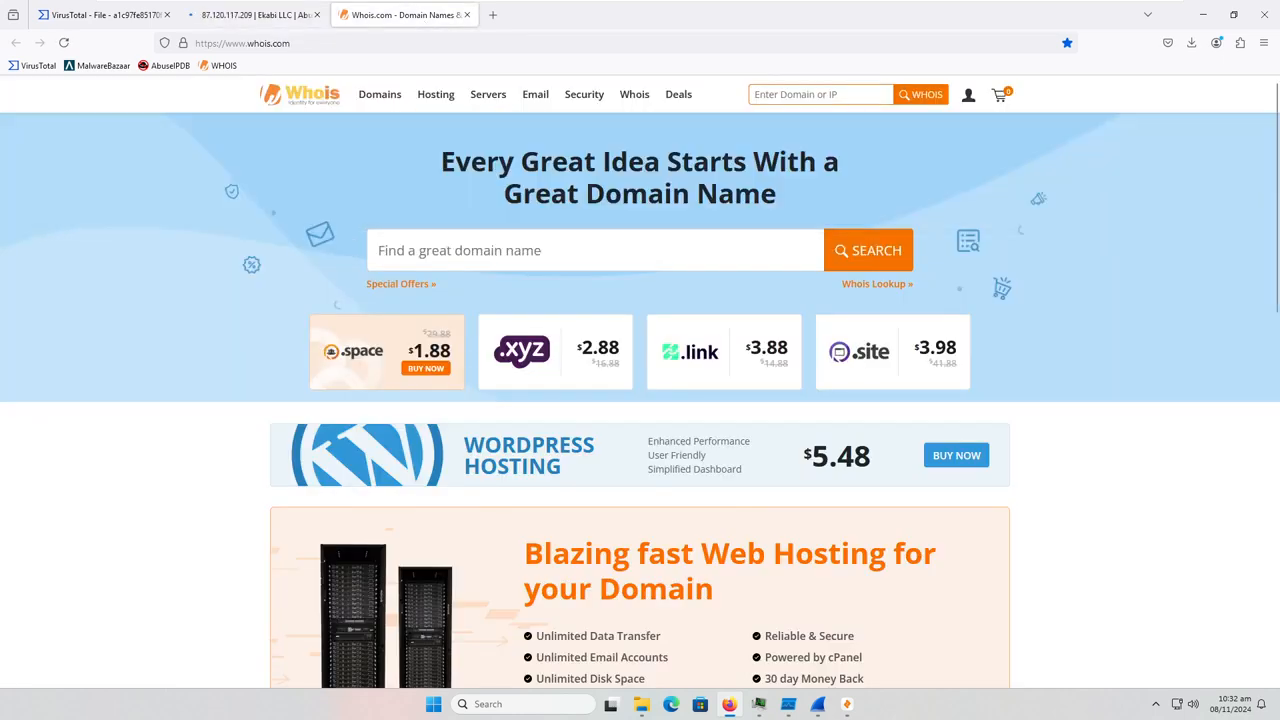
pyautogui.click(820, 94)
pyautogui.hotkey('ctrl', 'v')
pyautogui.press('Return')
# Compare the AbuseIPDB report with the Whois record for 87.120.117.209, reading the ISP, location, network and organisation details.
pyautogui.click(255, 15)
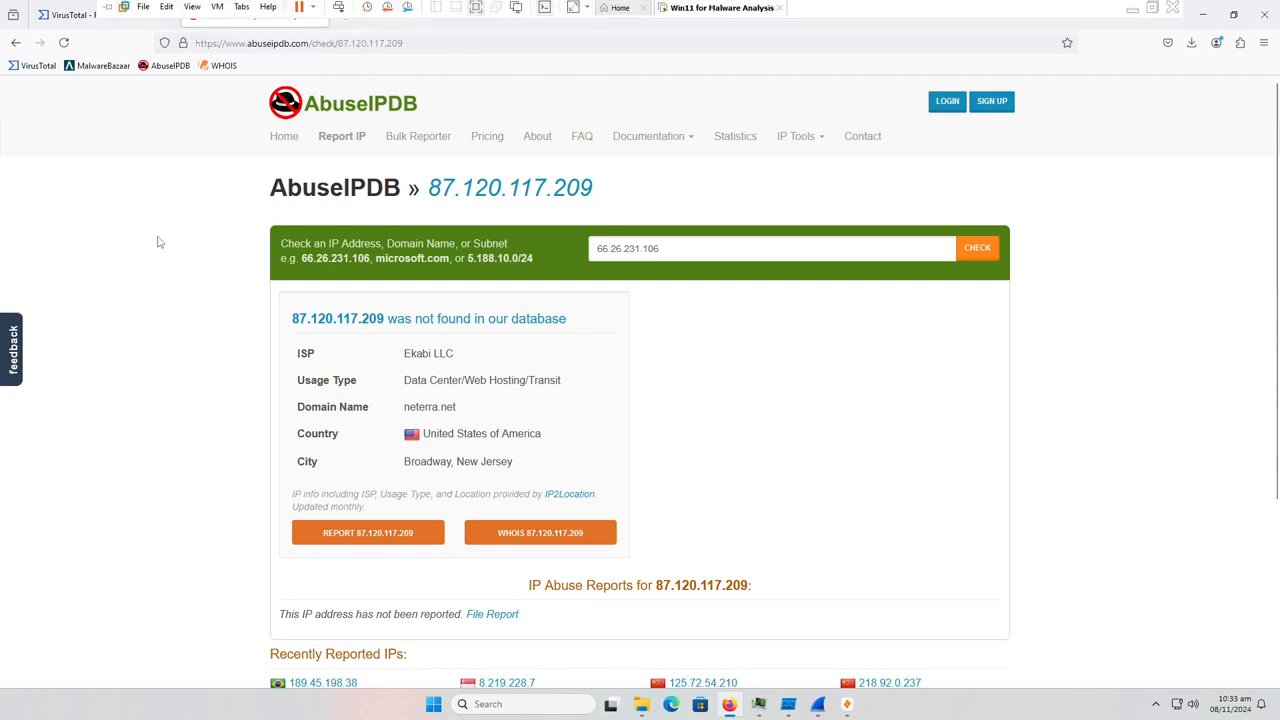
pyautogui.click(366, 18)
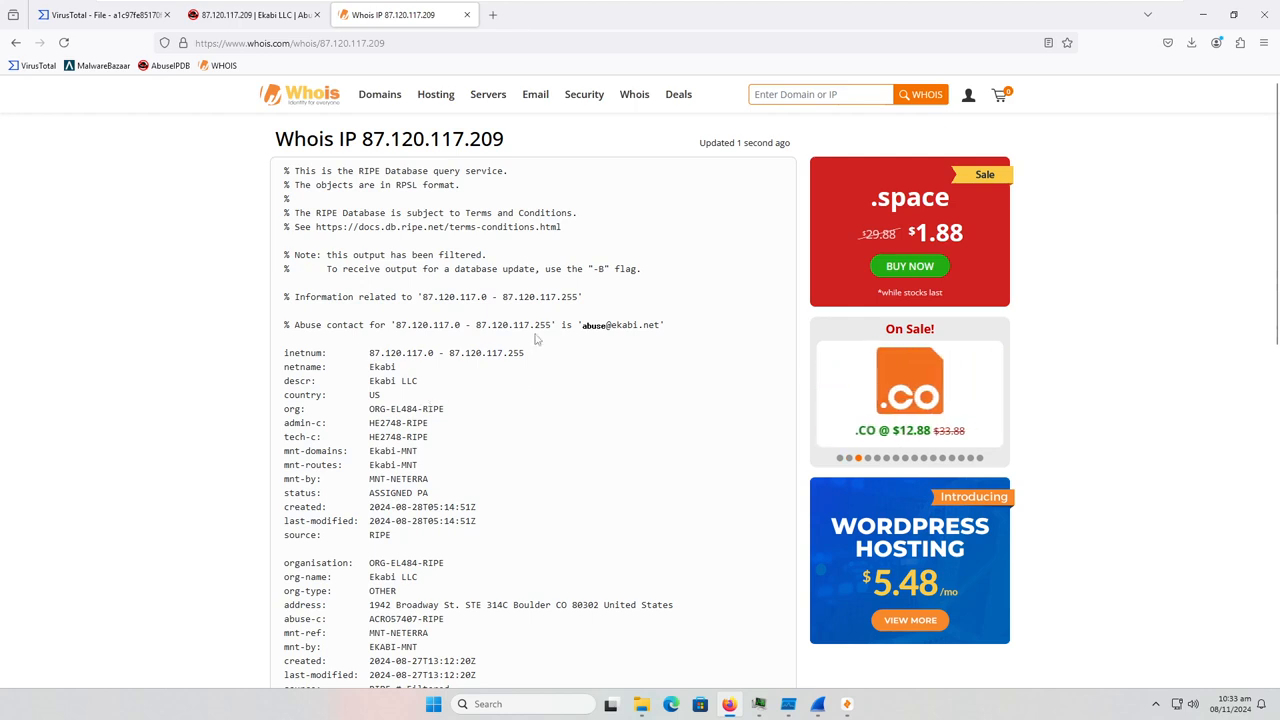
pyautogui.scroll(-2, 520, 329)
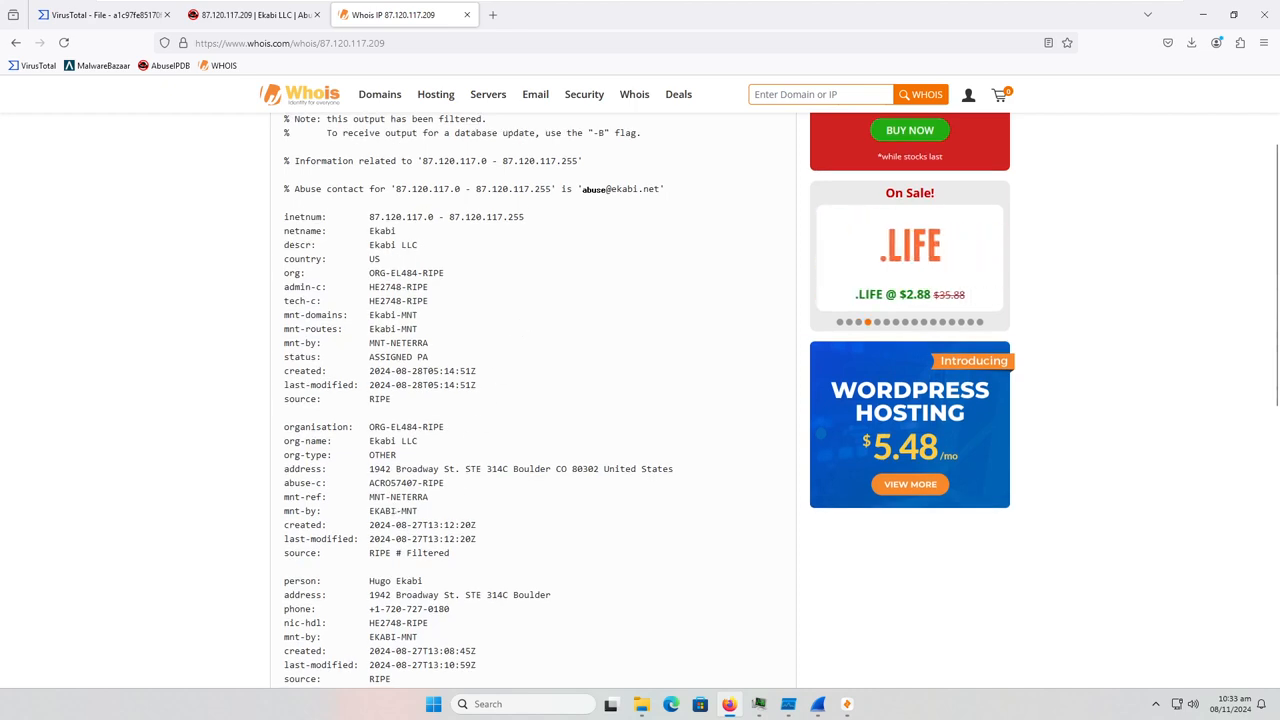
pyautogui.hotkey('ctrl', 'shift', 'Tab')
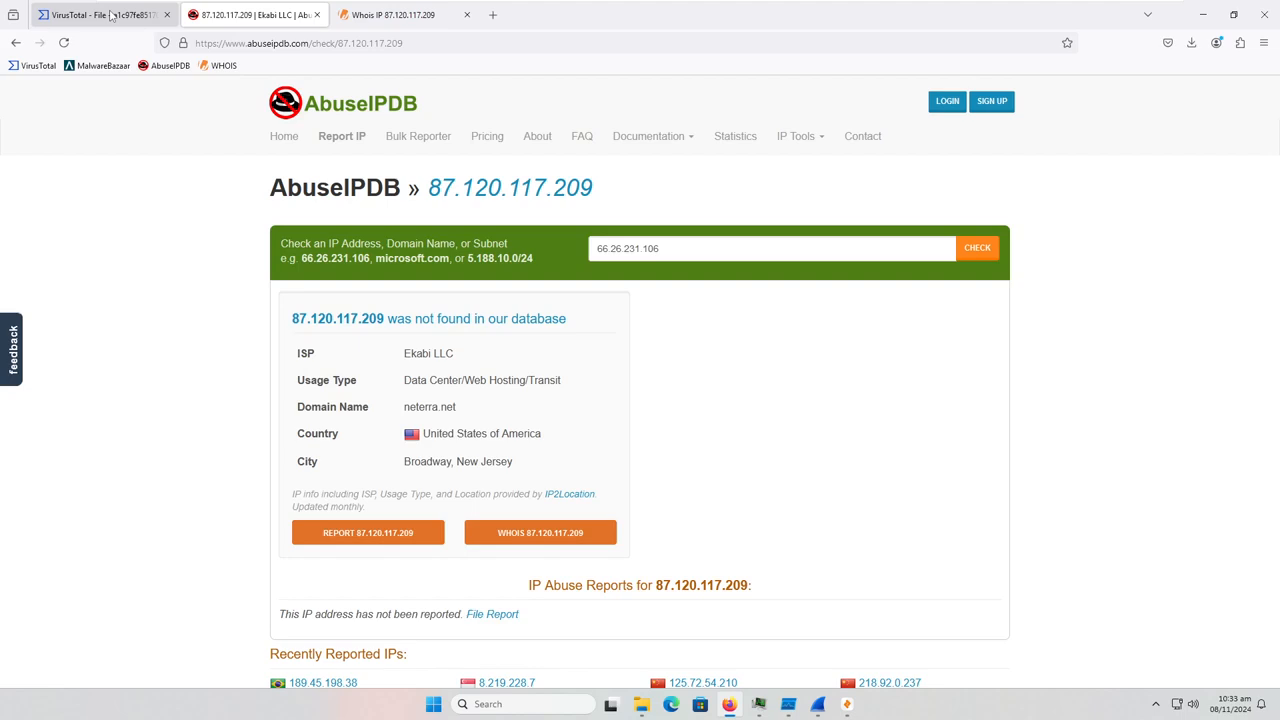
pyautogui.hotkey('ctrl', 'shift', 'Tab')
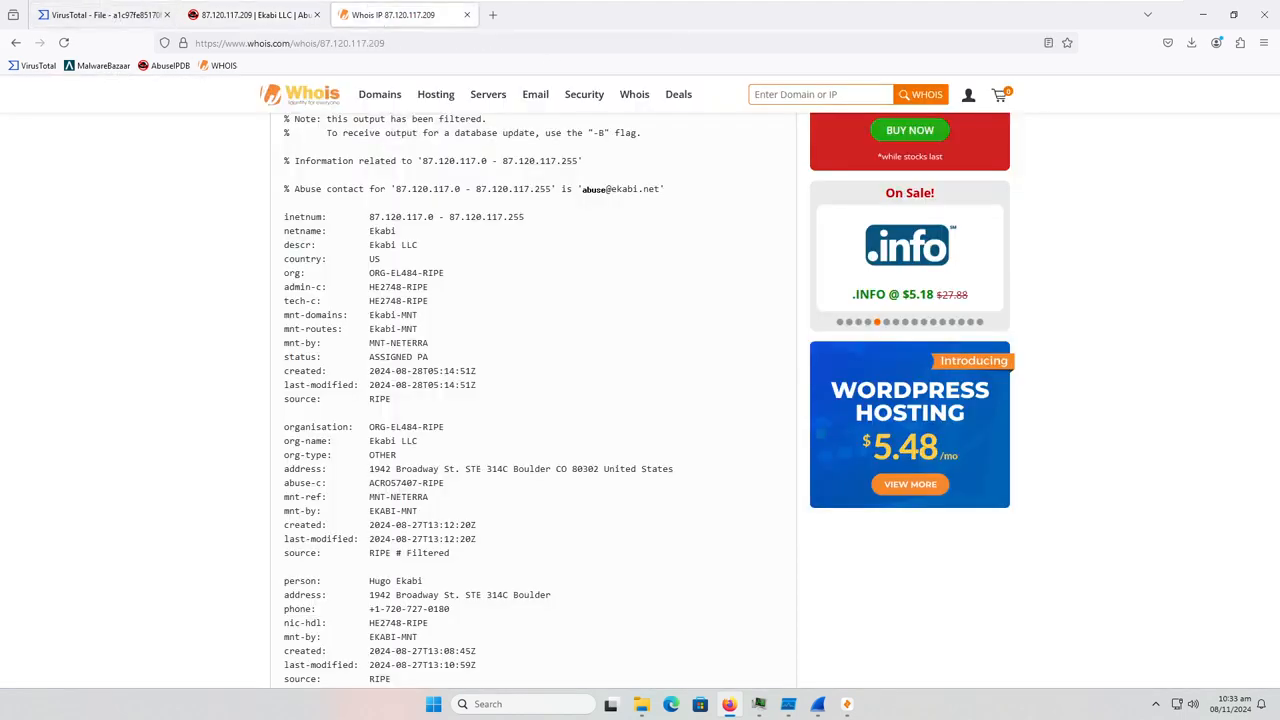
# Reread the Whois record for 87.120.117.209 from end to start, and return to its AbuseIPDB report.
pyautogui.click(400, 15)
pyautogui.scroll(-5, 280, 595)
pyautogui.scroll(10, 281, 598)
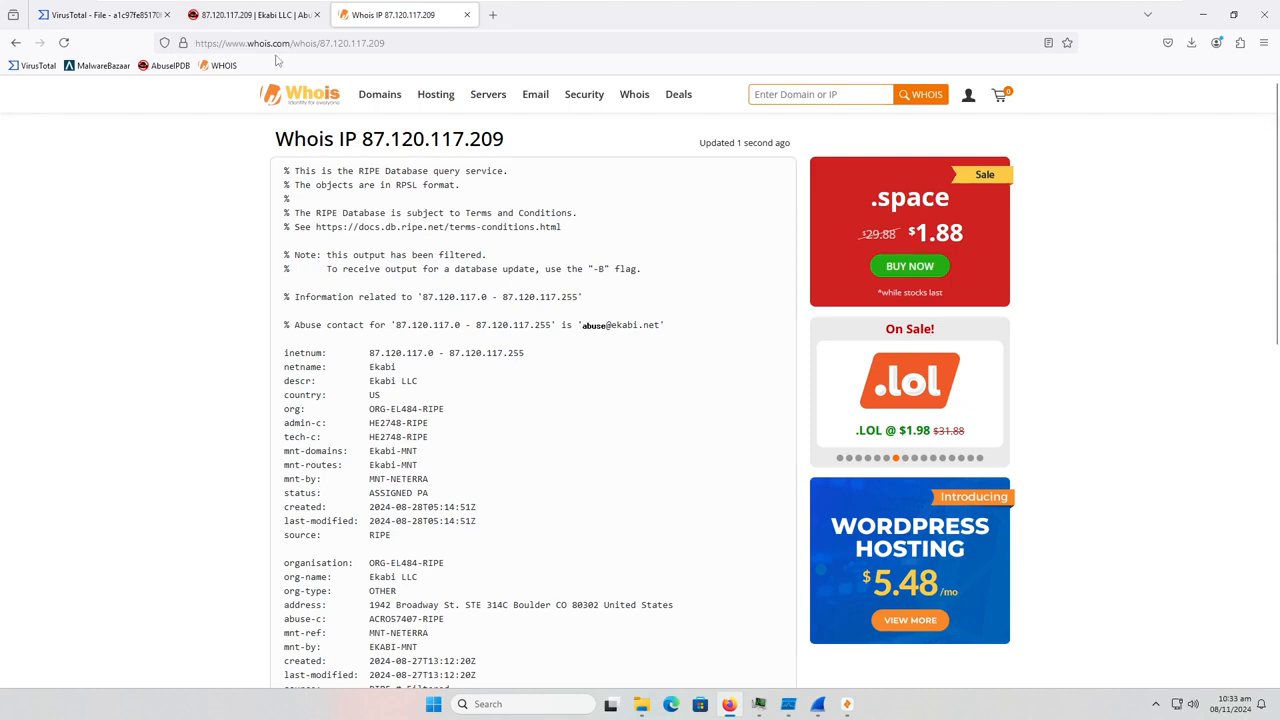
pyautogui.click(262, 20)
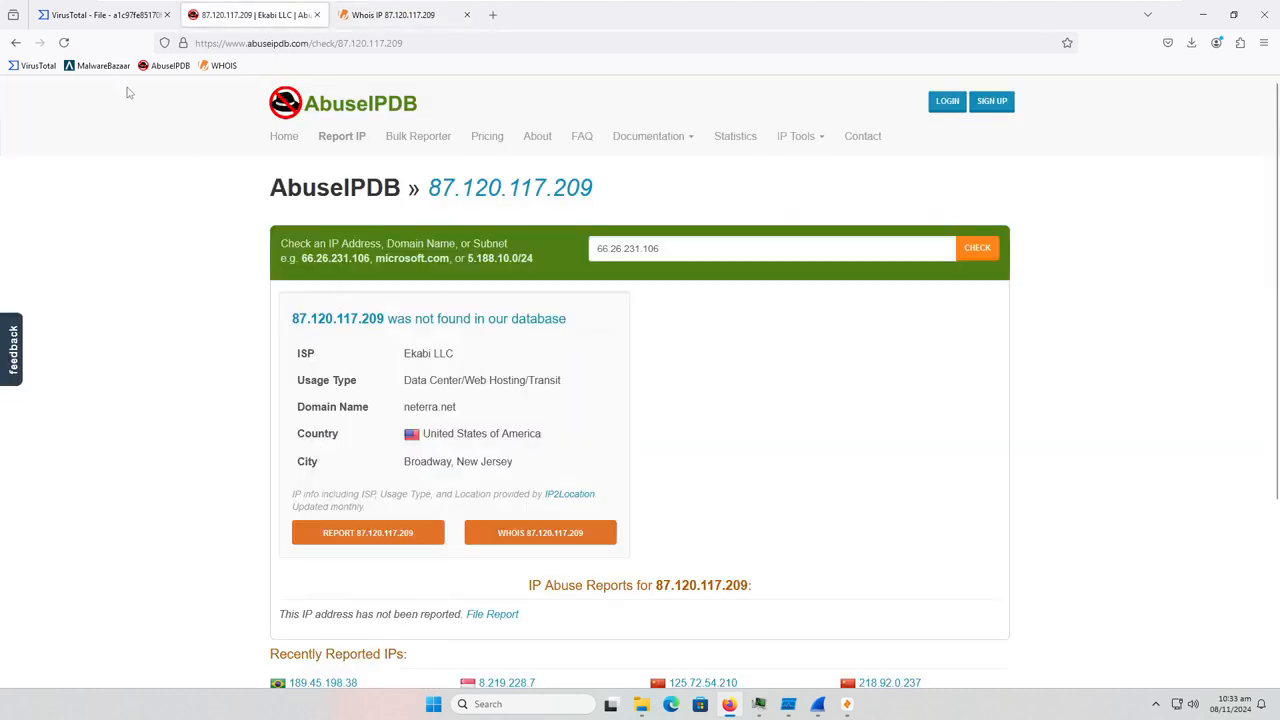
# Return to the file's VirusTotal relations, copy the contacted IP address 87.120.117.209 and open its report in a new tab.
pyautogui.click(100, 15)
pyautogui.doubleClick(268, 449)
pyautogui.hotkey('ctrl', 'c')
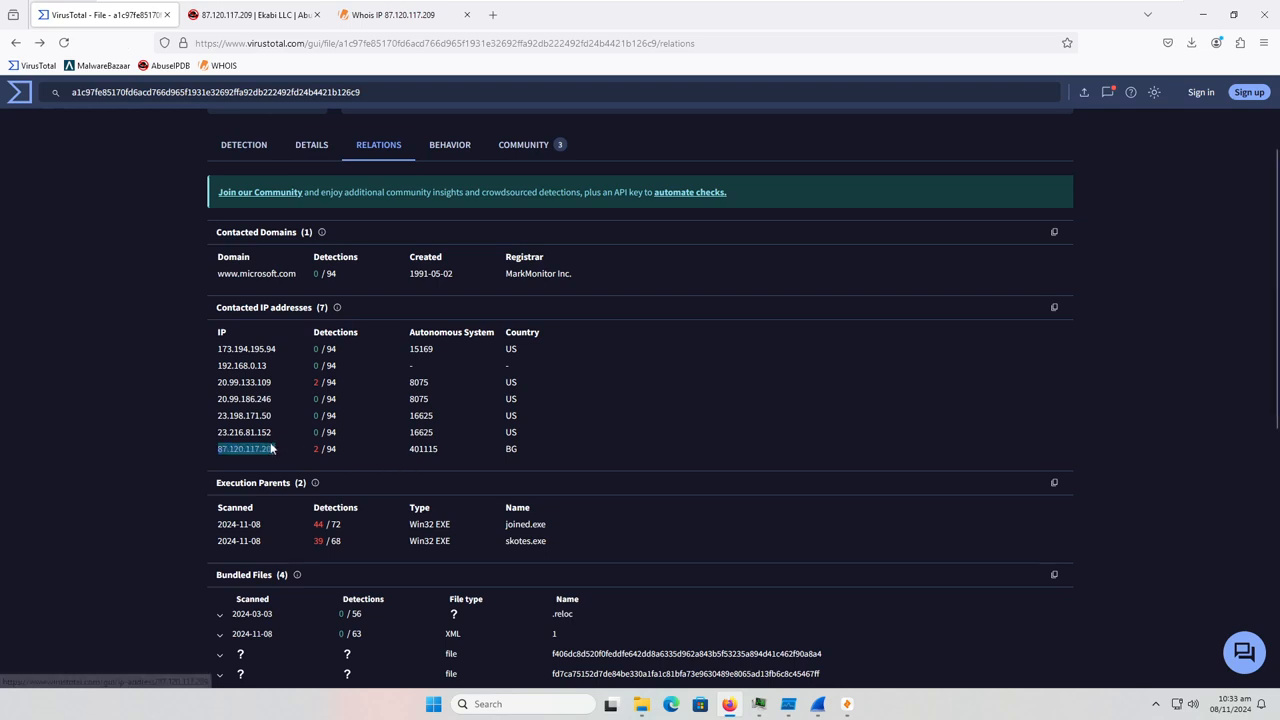
pyautogui.rightClick(270, 450)
pyautogui.click(274, 20)
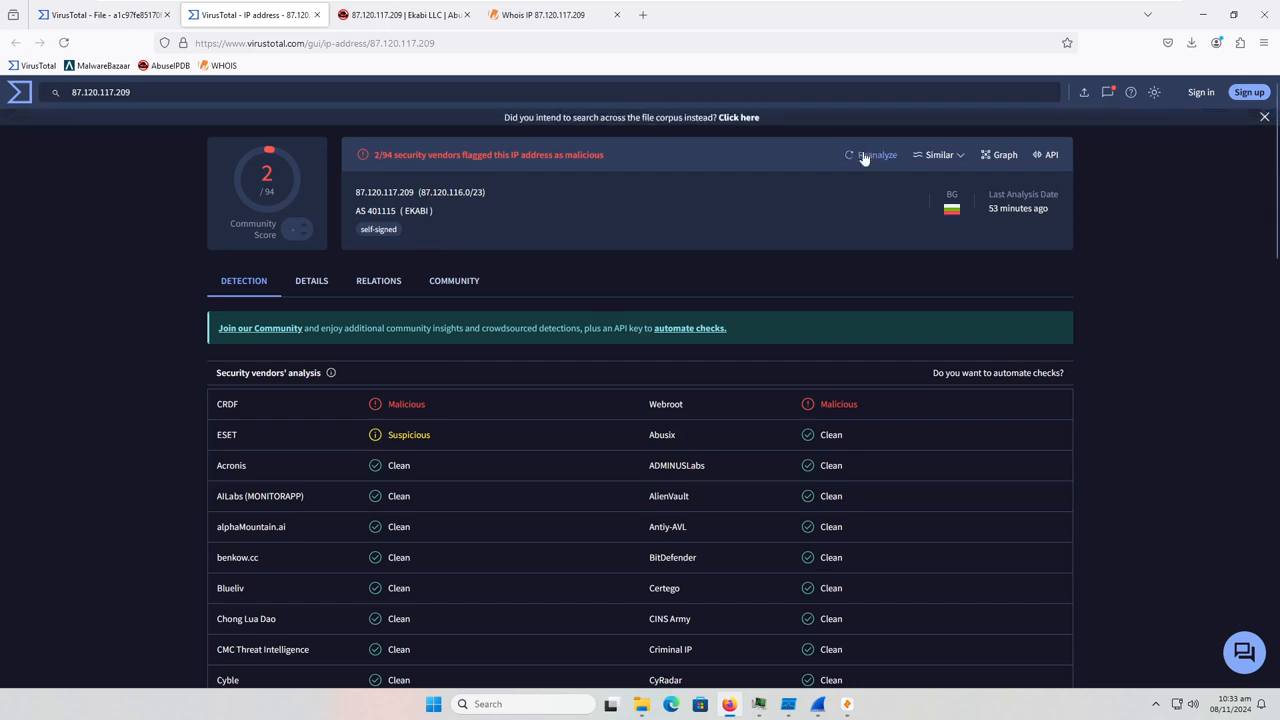
# Examine the IP address's VirusTotal details, including basic properties, last HTTPS certificate, Whois lookup, Google results and country flag.
pyautogui.click(296, 290)
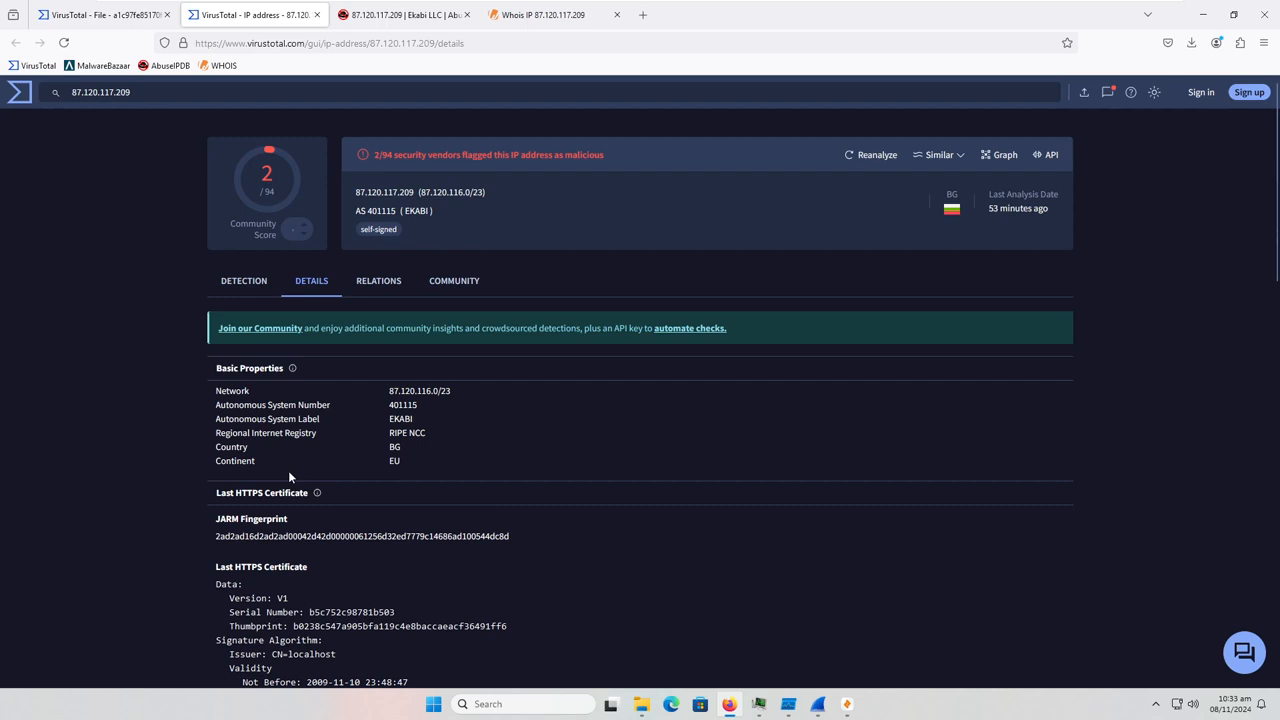
pyautogui.moveTo(316, 494)
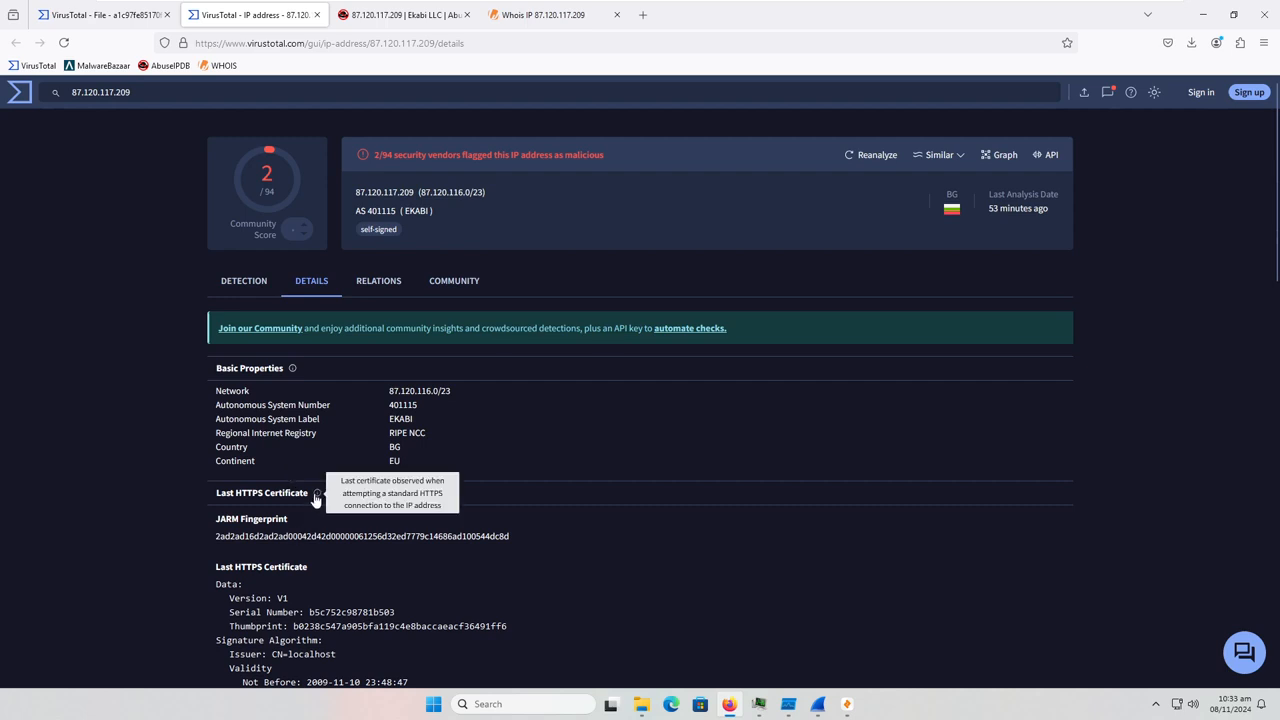
pyautogui.scroll(-1, 182, 495)
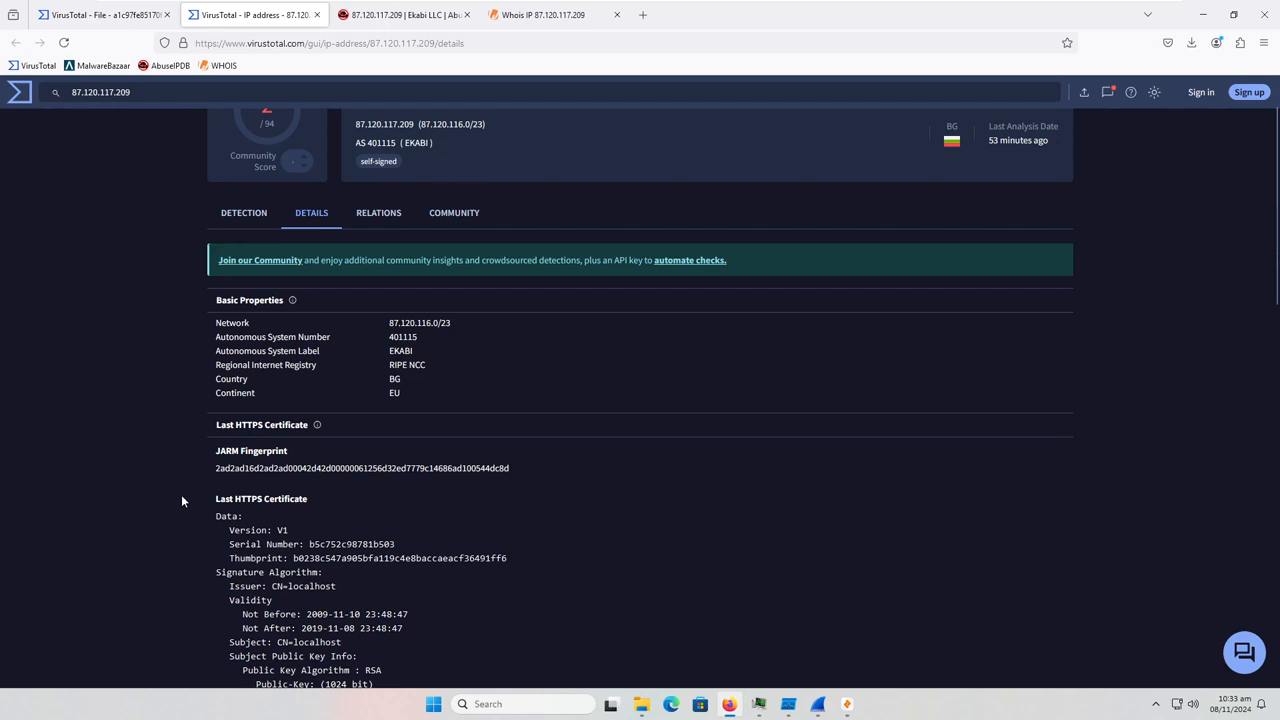
pyautogui.scroll(-2, 186, 490)
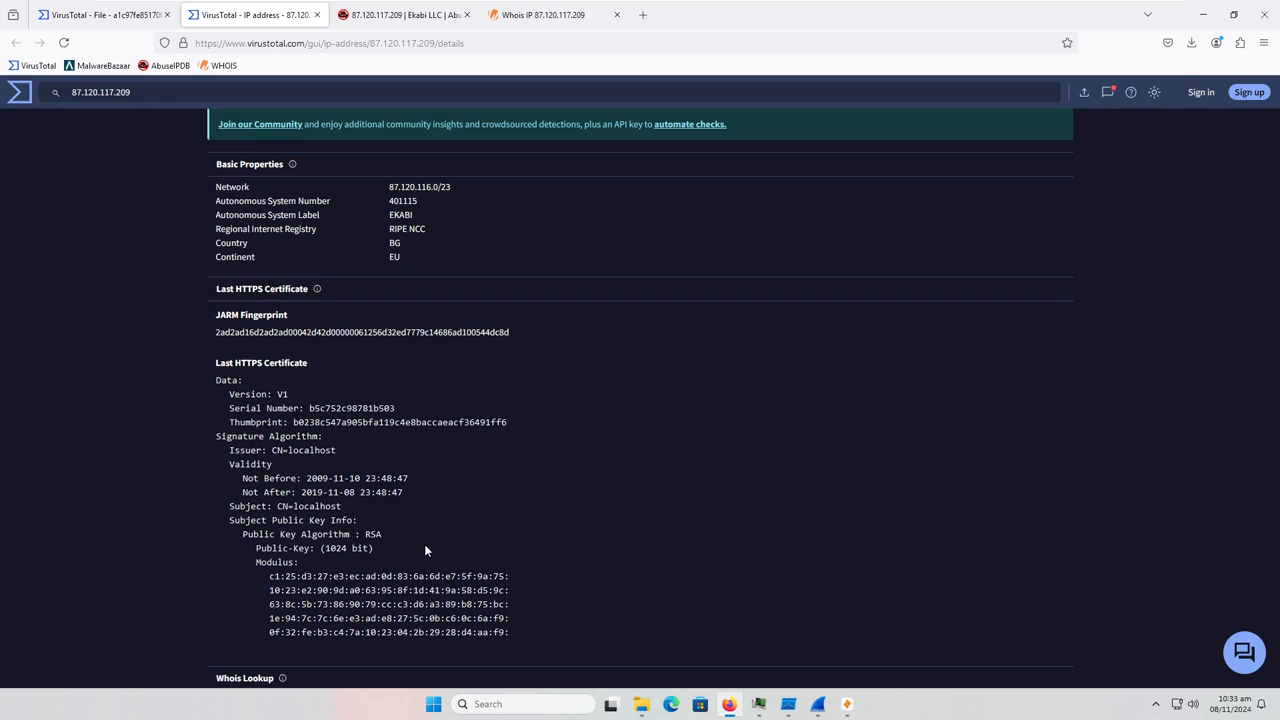
pyautogui.scroll(-5, 424, 550)
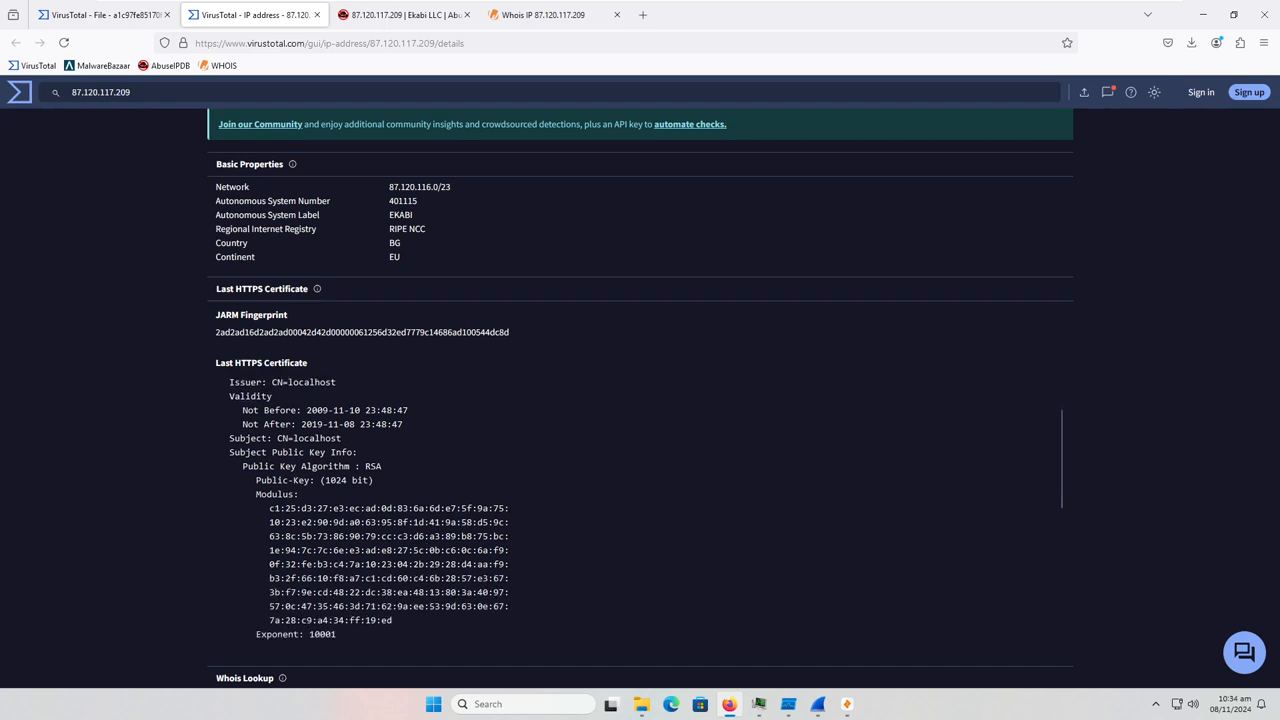
pyautogui.scroll(-2, 221, 527)
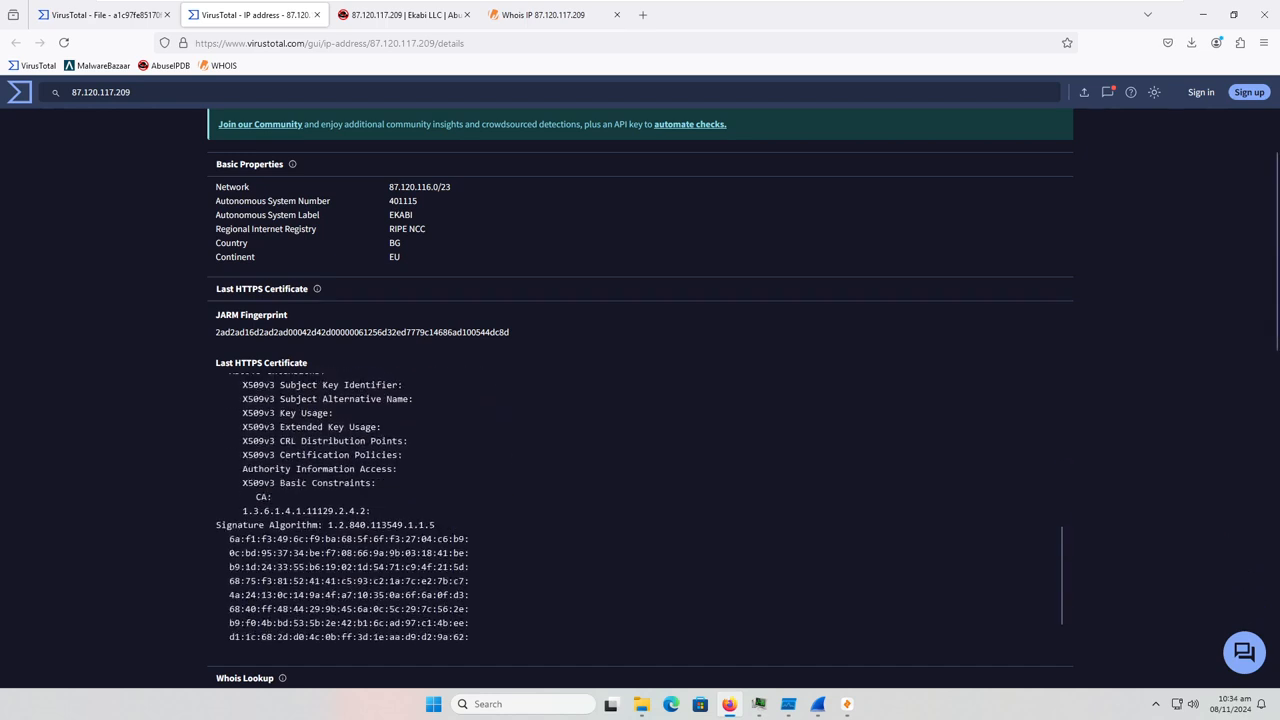
pyautogui.scroll(-2, 155, 520)
pyautogui.scroll(-2, 155, 527)
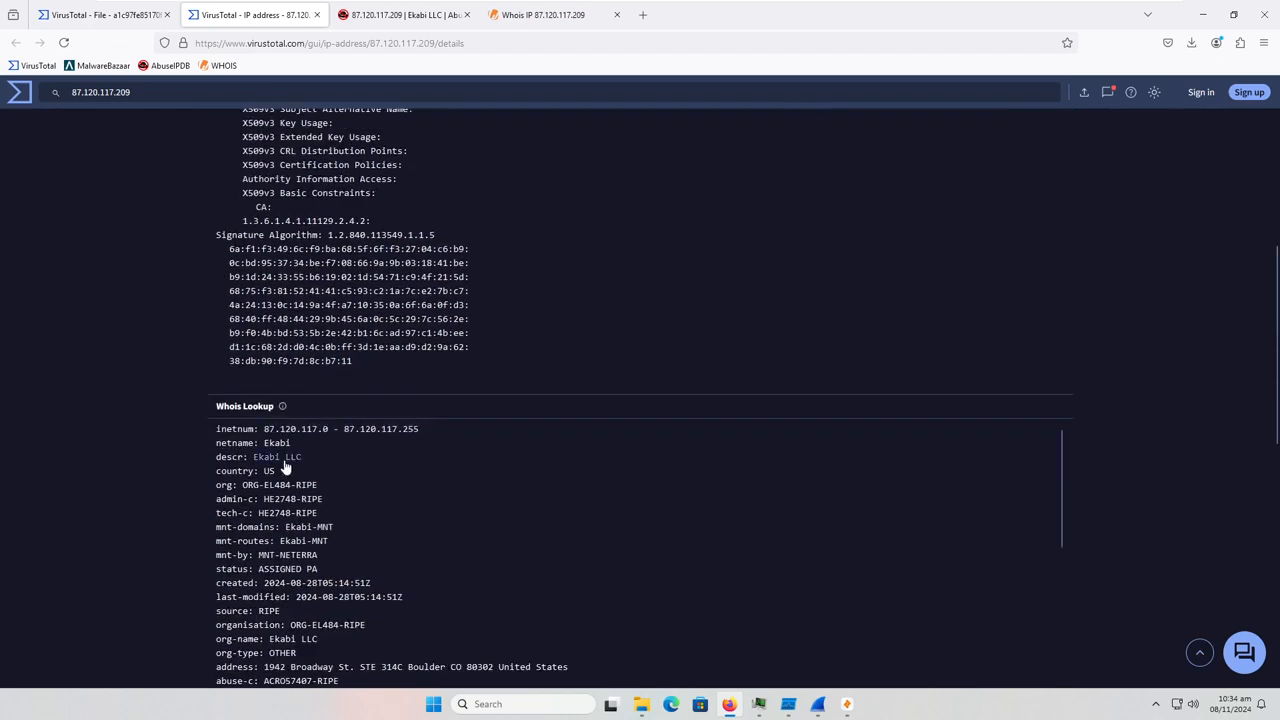
pyautogui.scroll(-3, 153, 513)
pyautogui.scroll(-3, 153, 513)
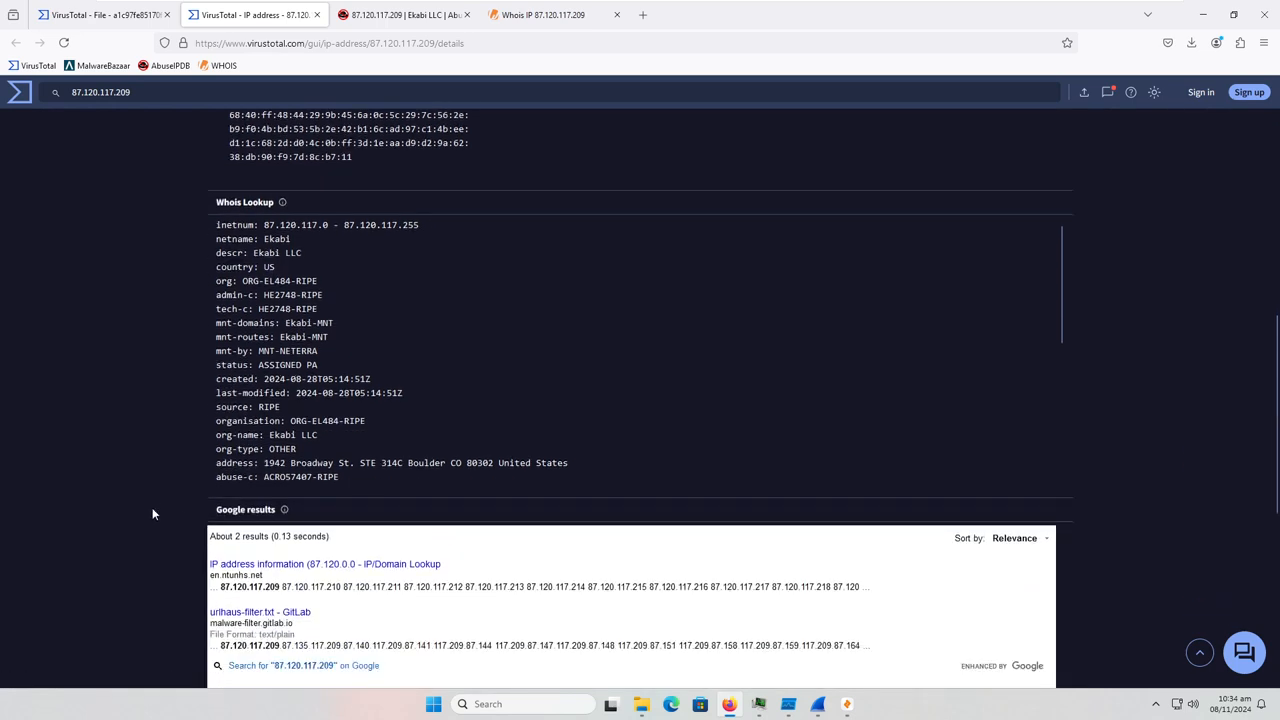
pyautogui.scroll(15, 170, 498)
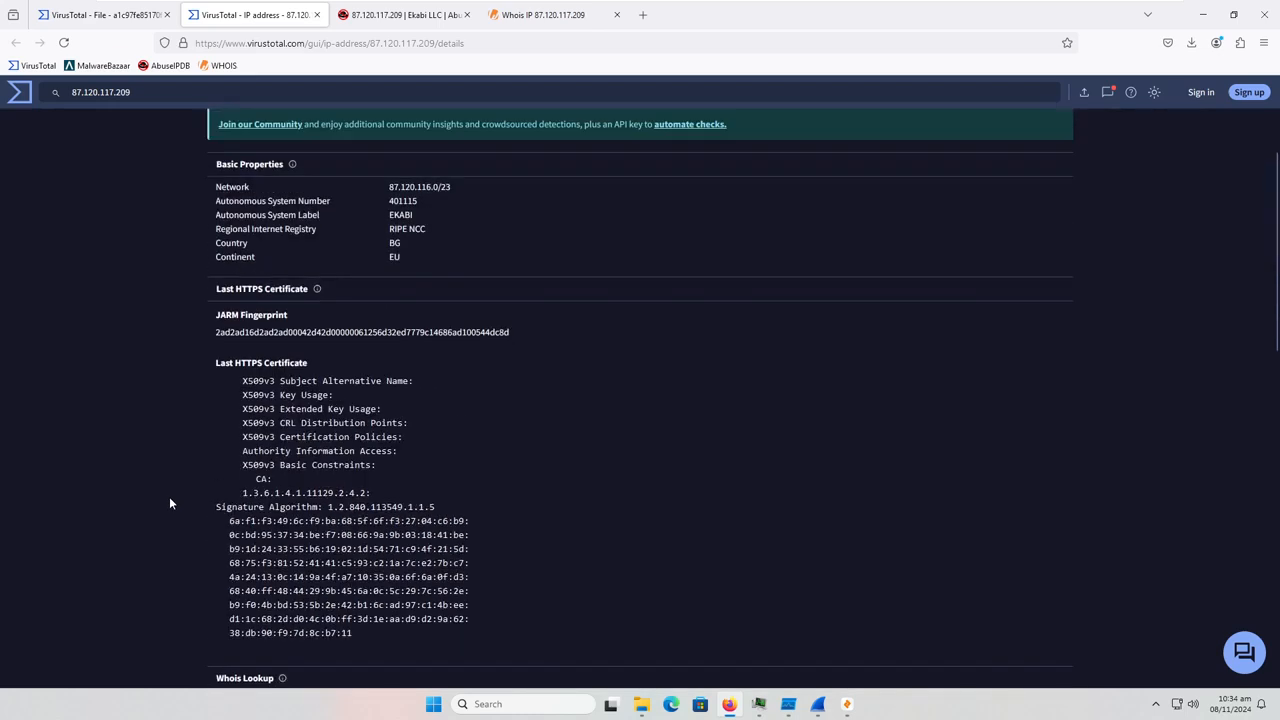
pyautogui.moveTo(953, 210)
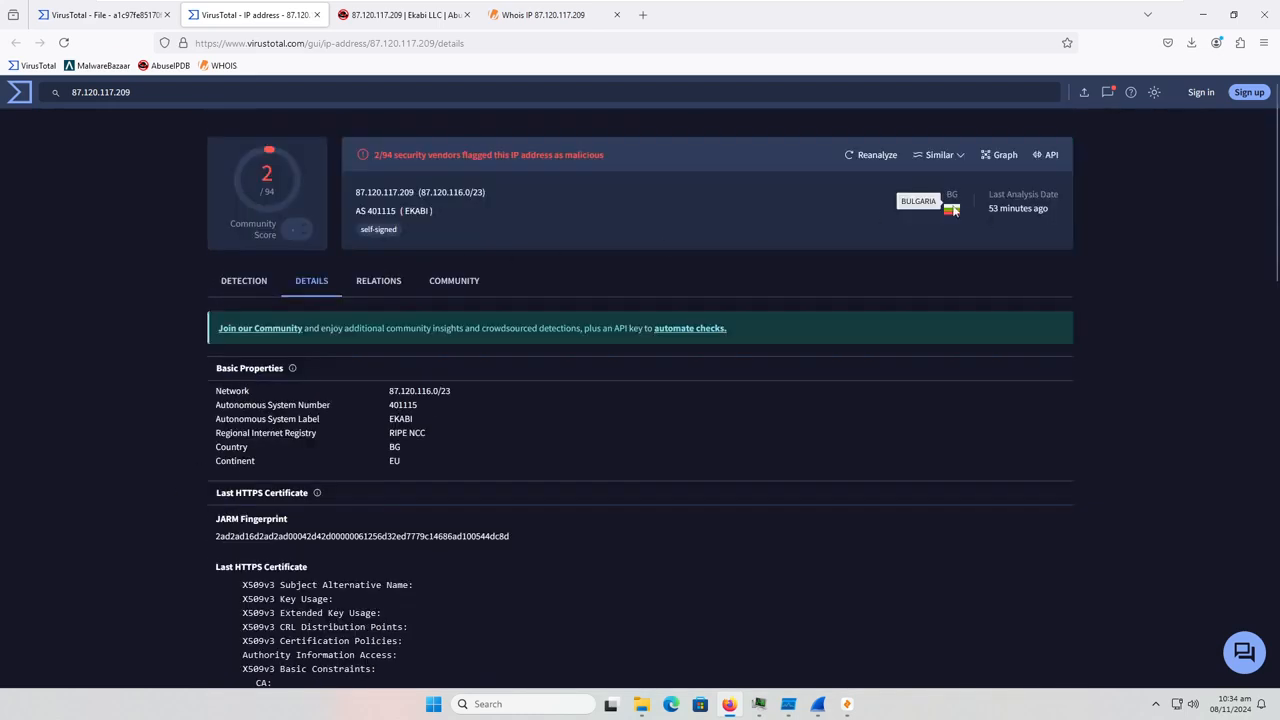
# Request a reanalysis of the IP address, and visit 87.120.117.209 directly in a new tab before closing that tab.
pyautogui.click(881, 155)
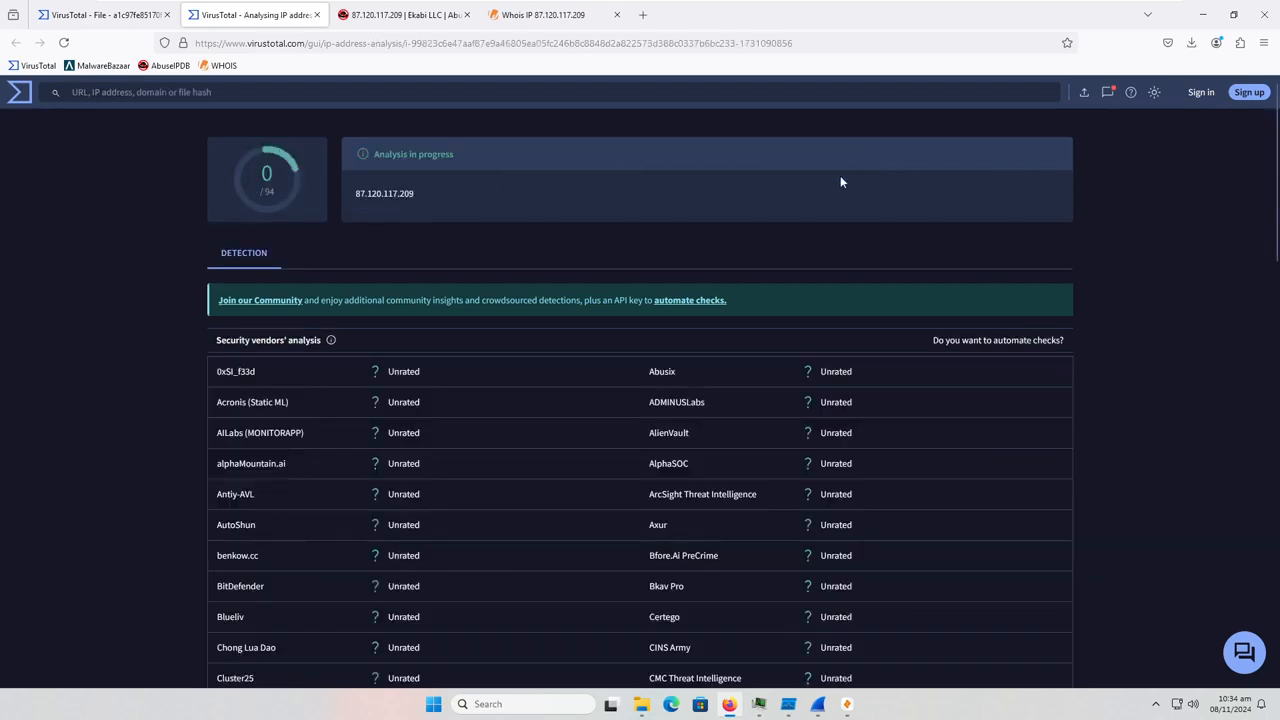
pyautogui.click(643, 14)
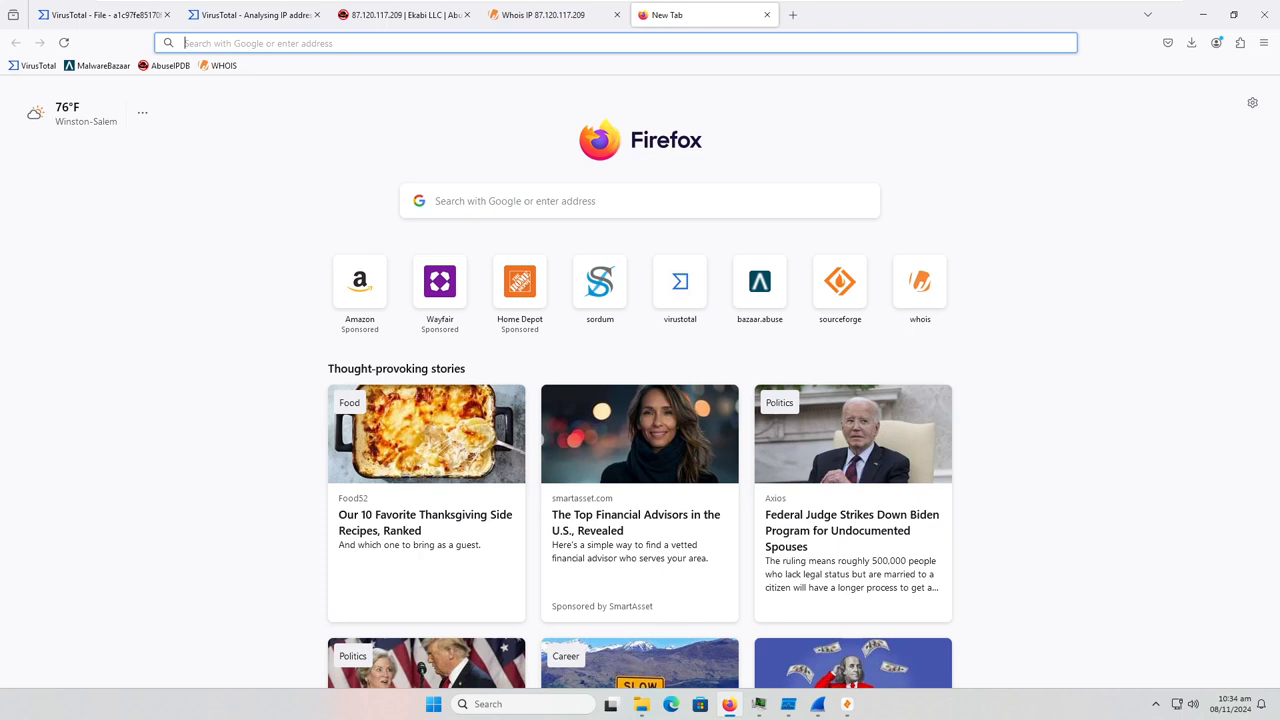
pyautogui.hotkey('ctrl', 'v')
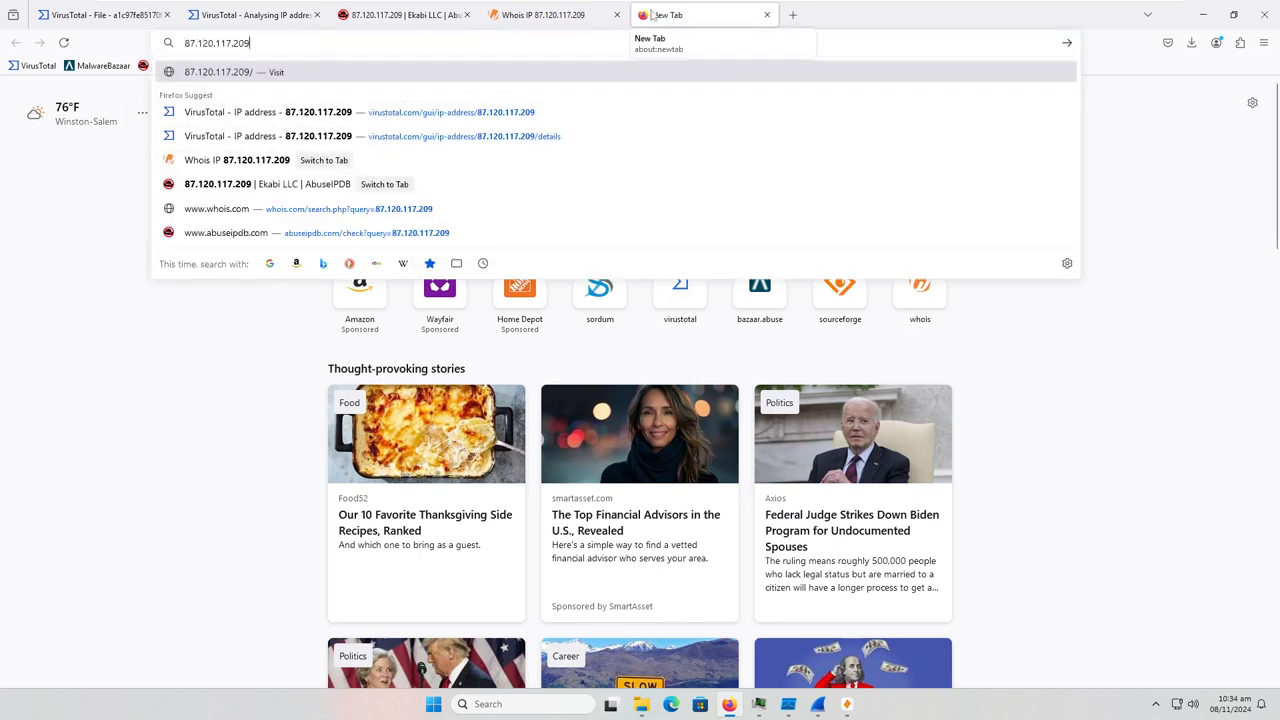
pyautogui.press('Return')
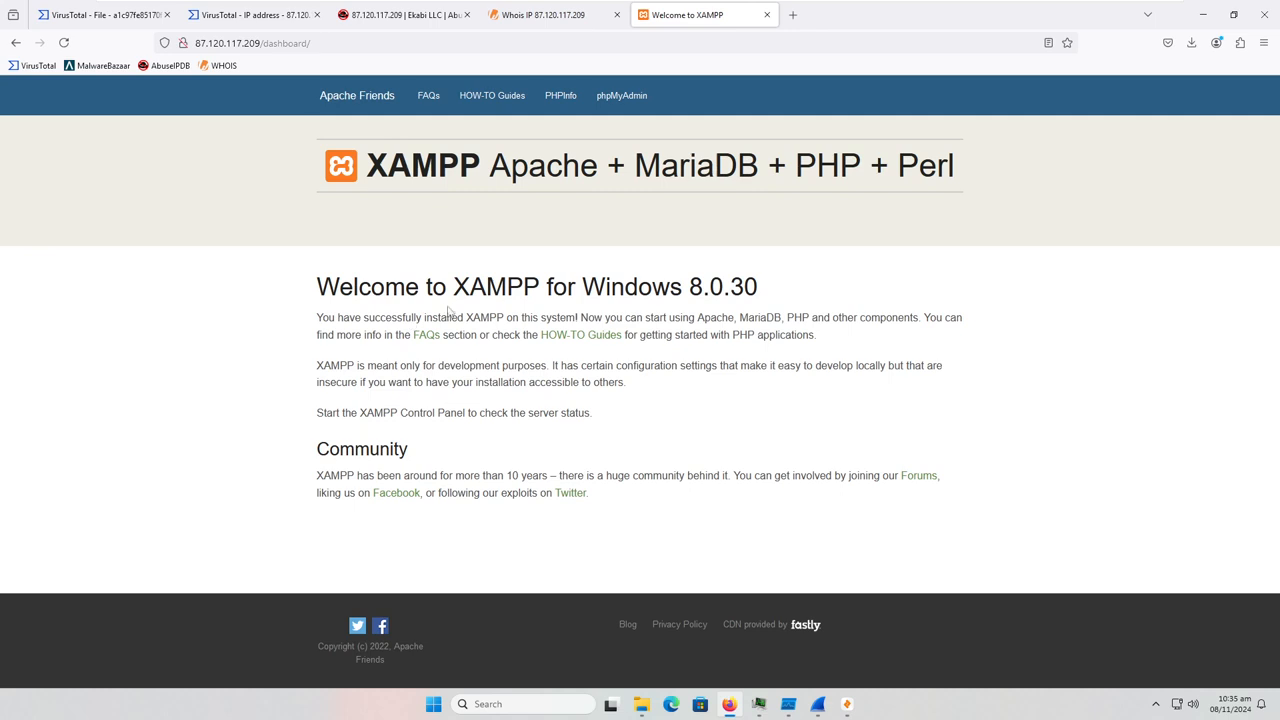
pyautogui.click(768, 15)
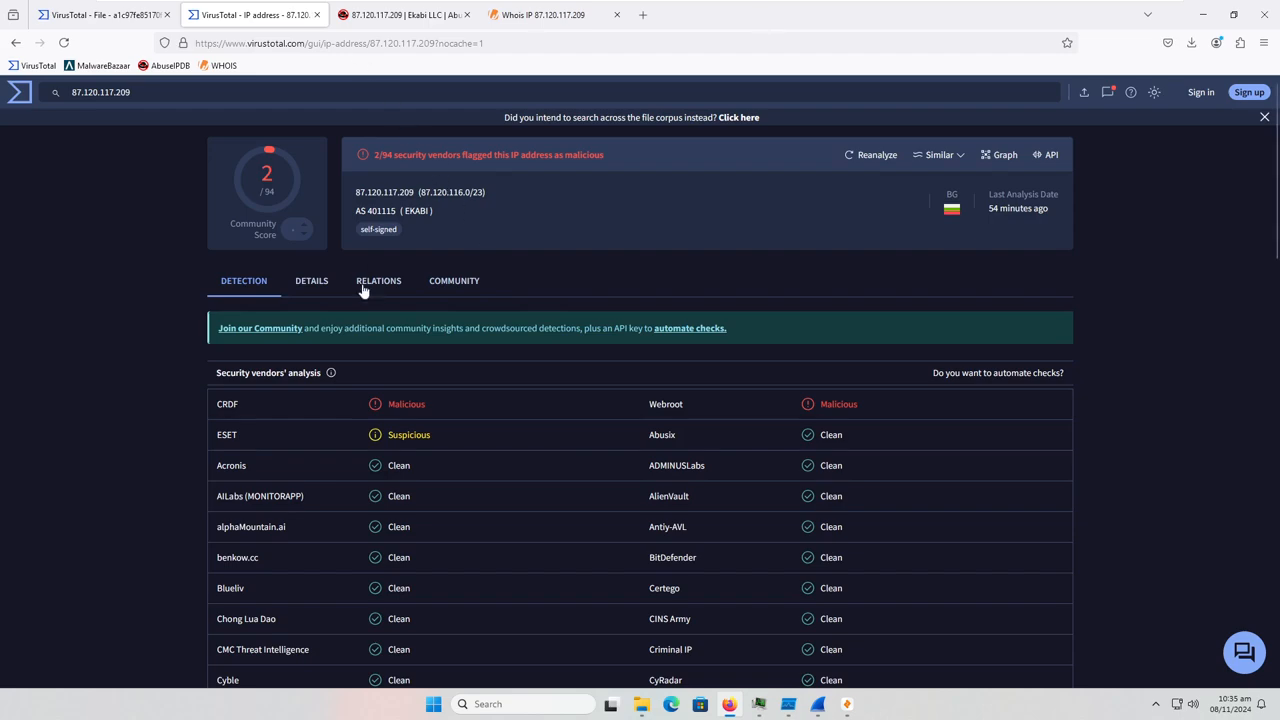
# Review the reanalysed IP report's certificate and Whois details and the security vendors' verdicts.
pyautogui.click(310, 284)
pyautogui.scroll(-3, 375, 480)
pyautogui.scroll(-3, 333, 485)
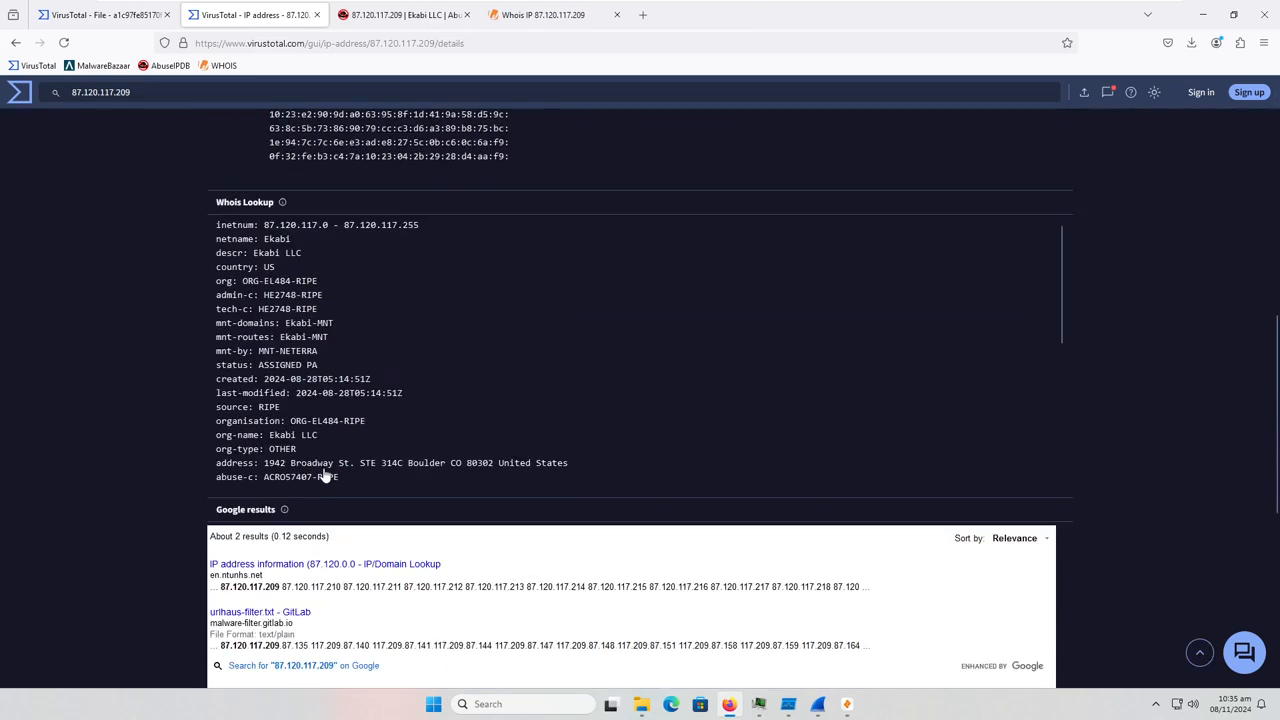
pyautogui.scroll(7, 328, 400)
pyautogui.click(248, 283)
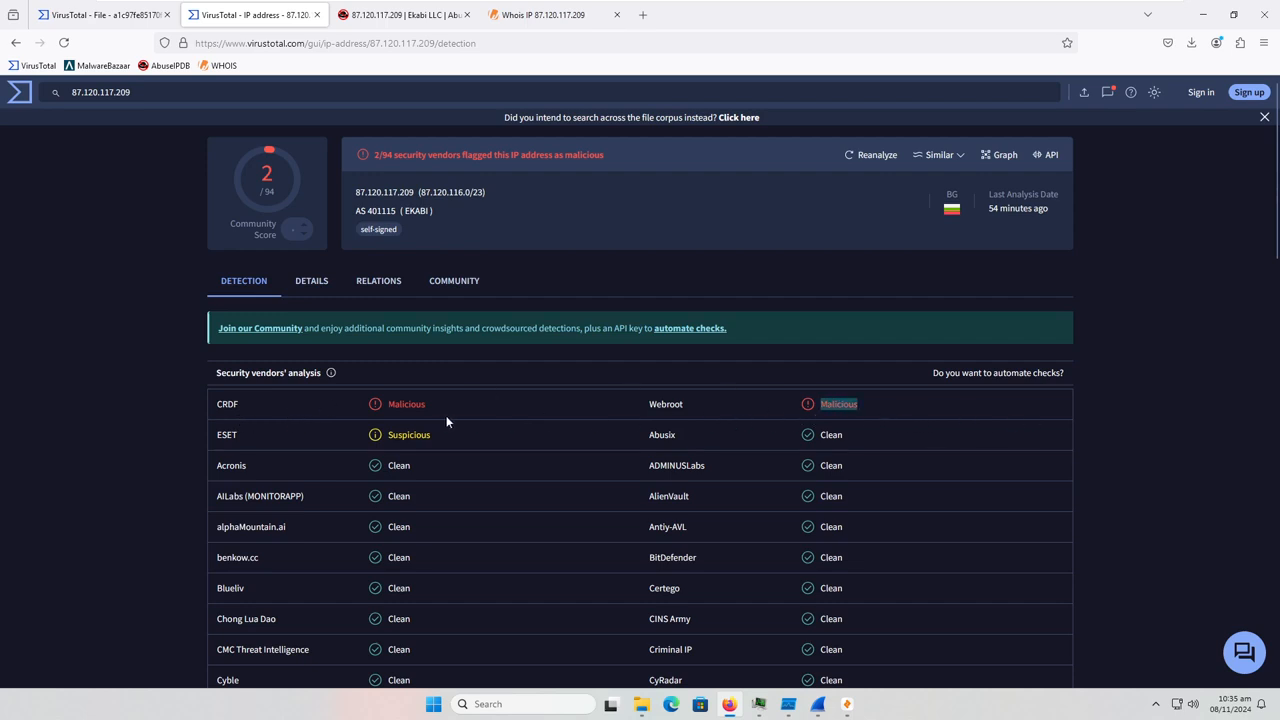
pyautogui.moveTo(348, 409); pyautogui.dragTo(510, 408)
pyautogui.click(310, 285)
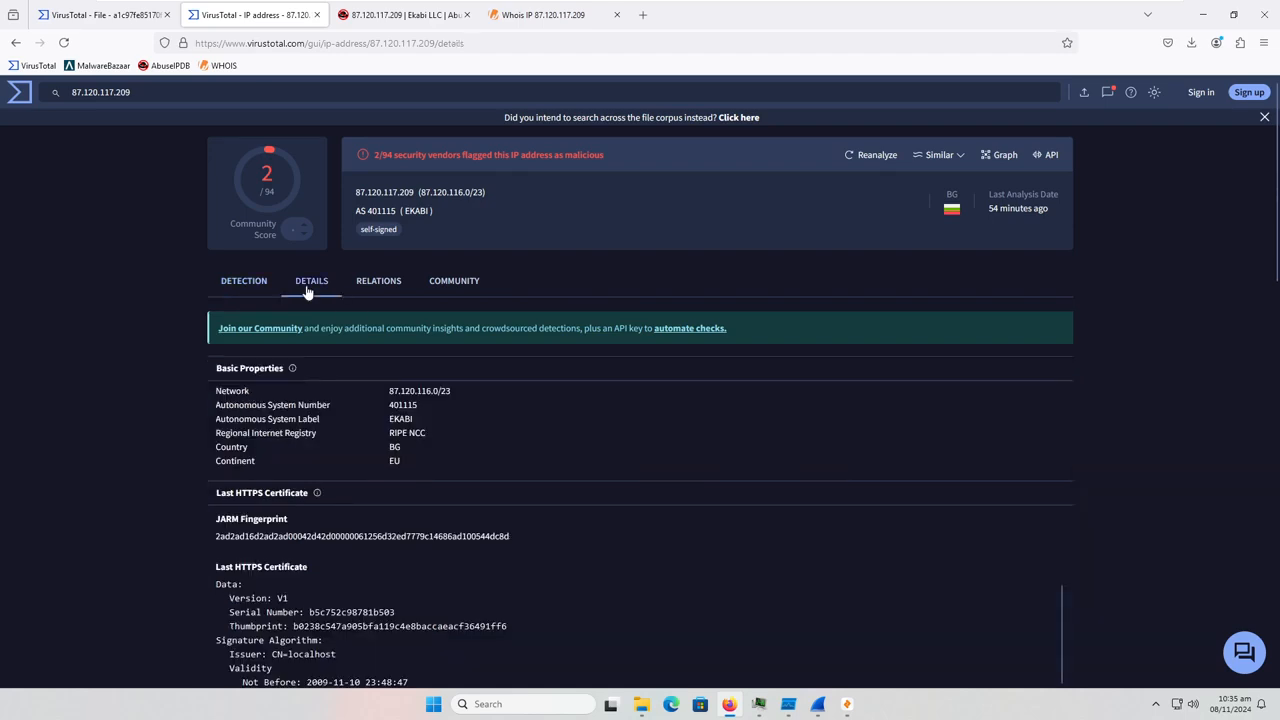
pyautogui.scroll(-4, 460, 440)
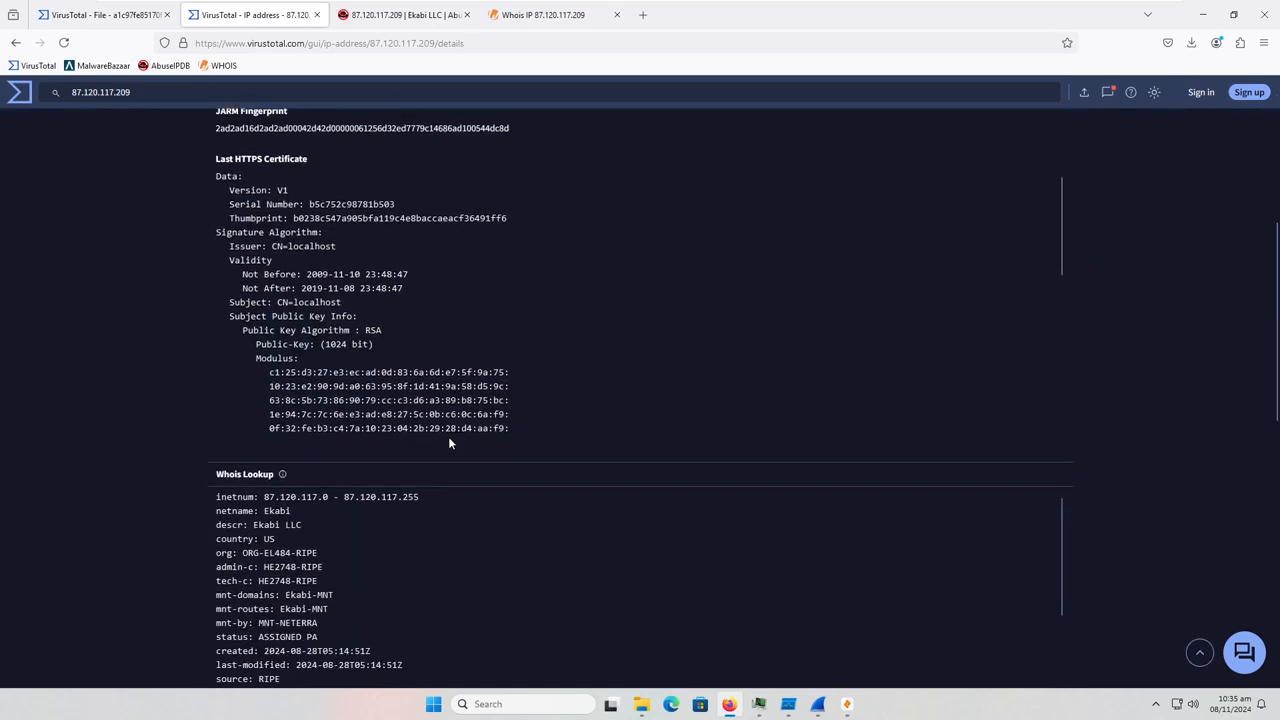
pyautogui.scroll(-3, 448, 436)
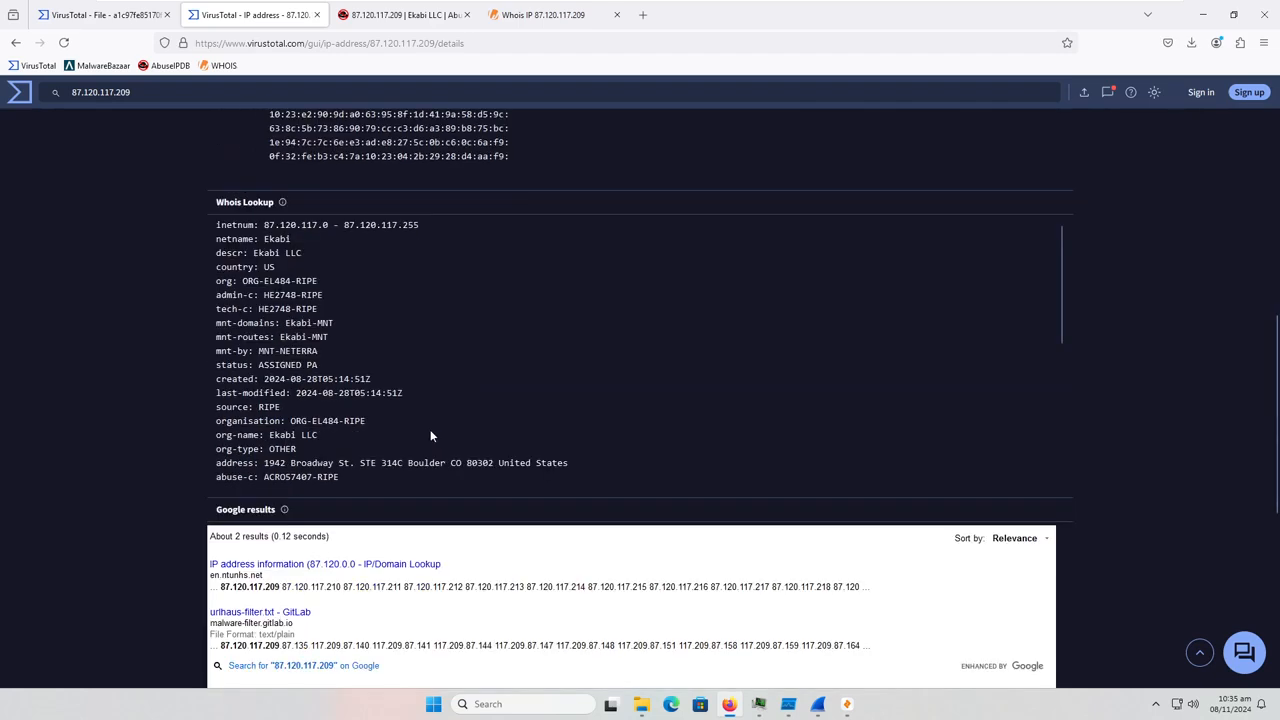
# Examine the IP address's communicating files, graph summary and community comments, and return to its details.
pyautogui.scroll(8, 386, 432)
pyautogui.click(354, 279)
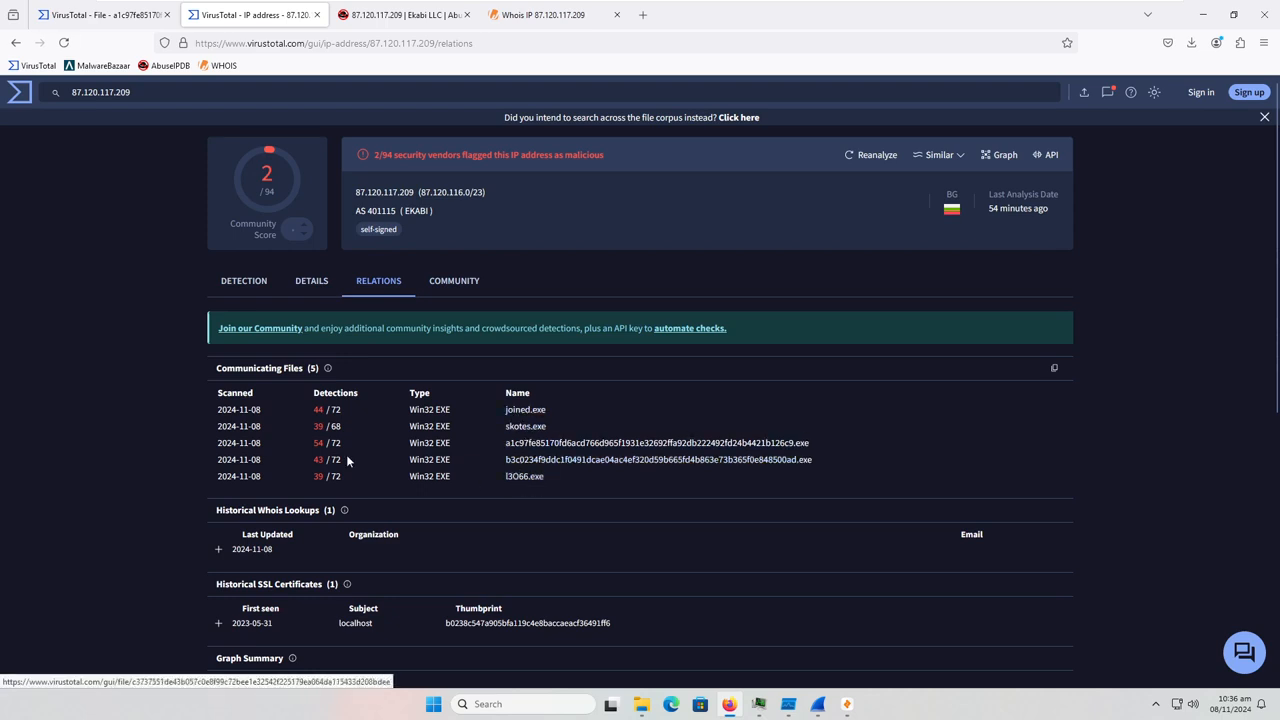
pyautogui.scroll(-3, 364, 455)
pyautogui.scroll(-6, 466, 522)
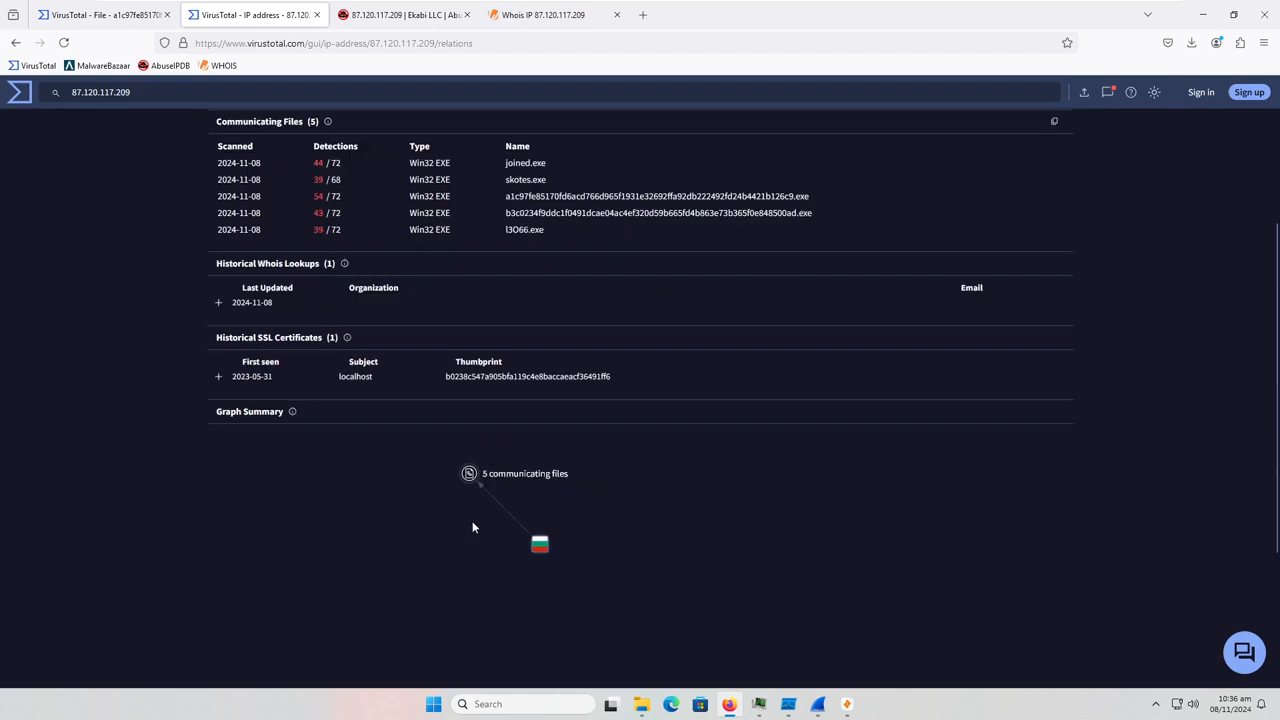
pyautogui.scroll(9, 460, 469)
pyautogui.click(455, 292)
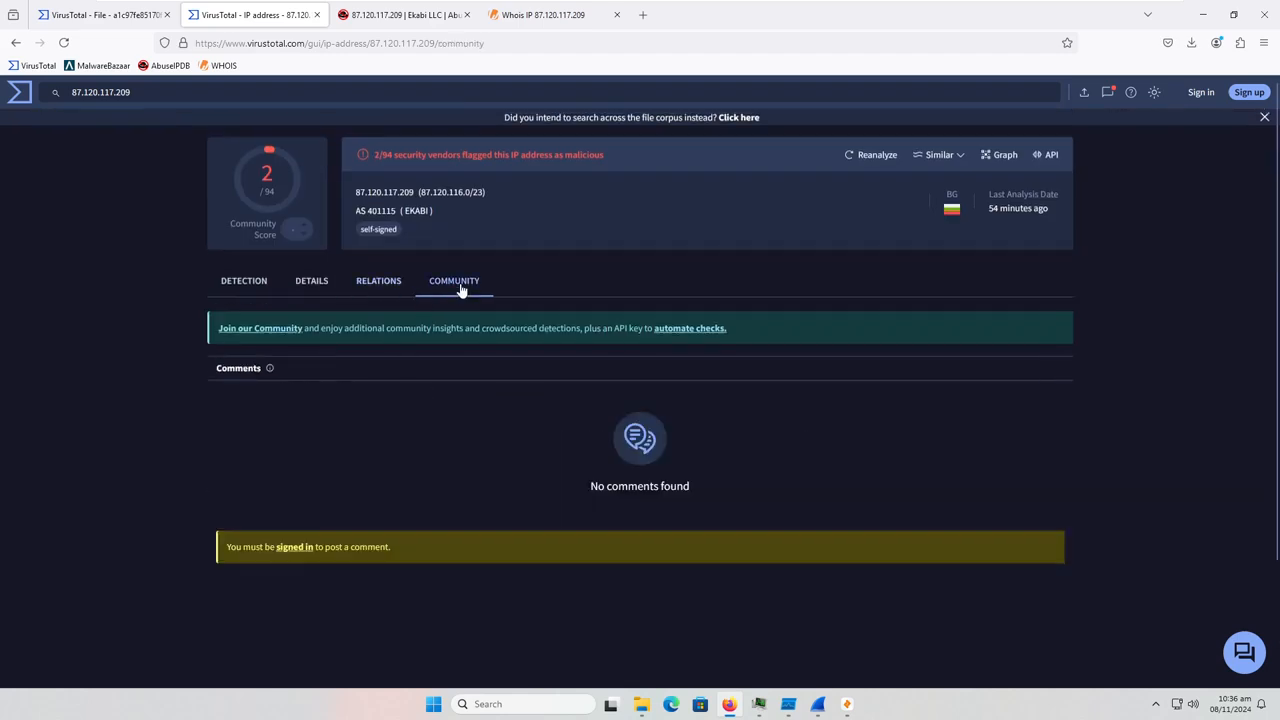
pyautogui.click(338, 300)
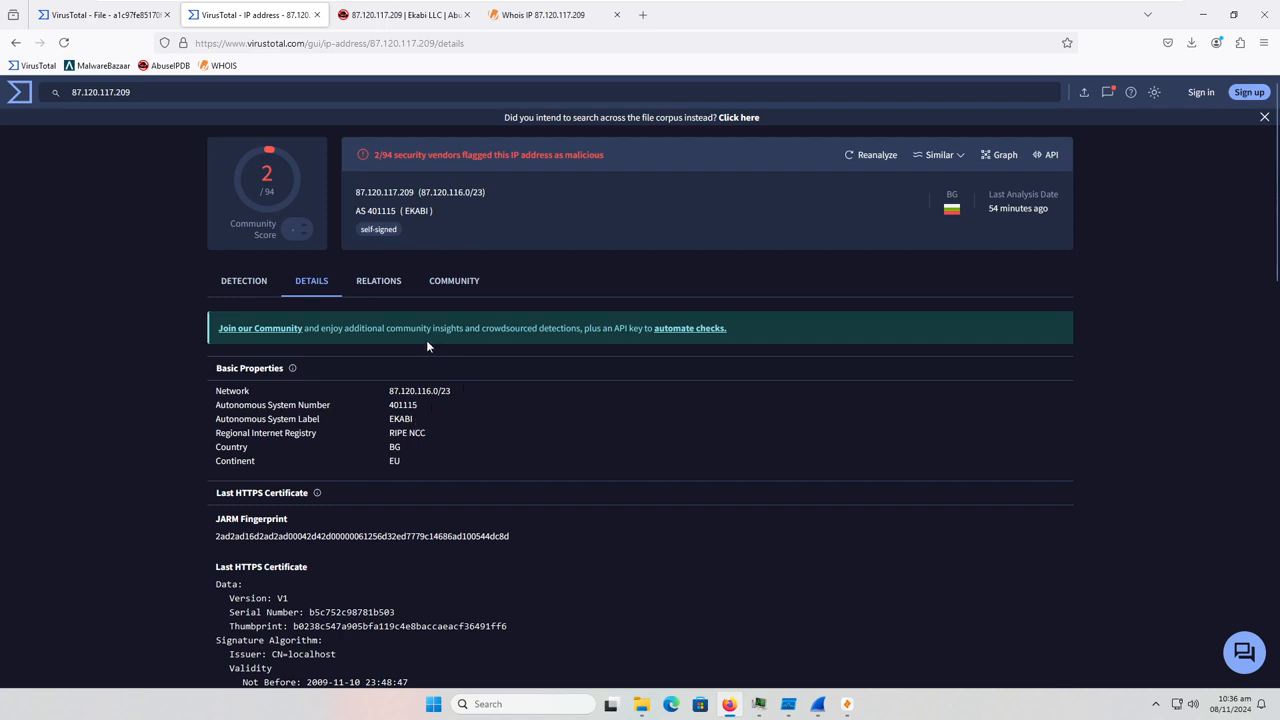
# Switch to Process Hacker, inspect the whole process tree down to XClient.exe, and minimise the window.
pyautogui.click(759, 704)
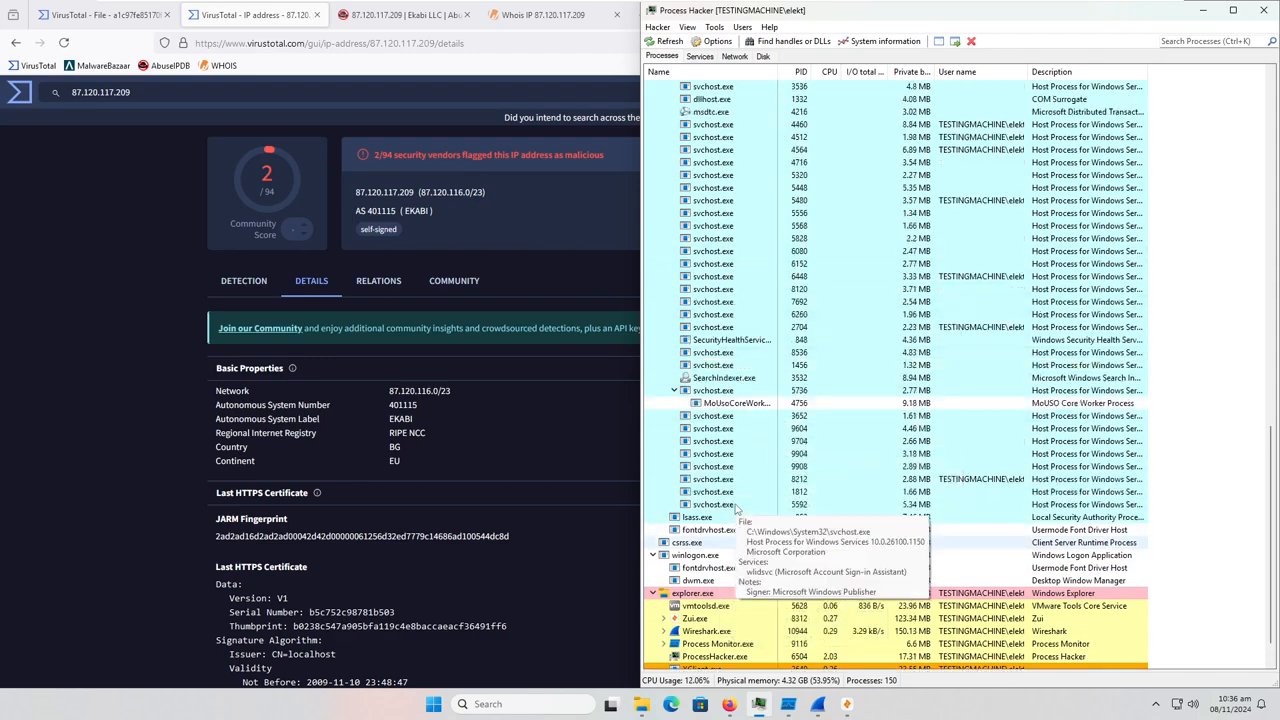
pyautogui.scroll(14, 736, 509)
pyautogui.scroll(12, 736, 509)
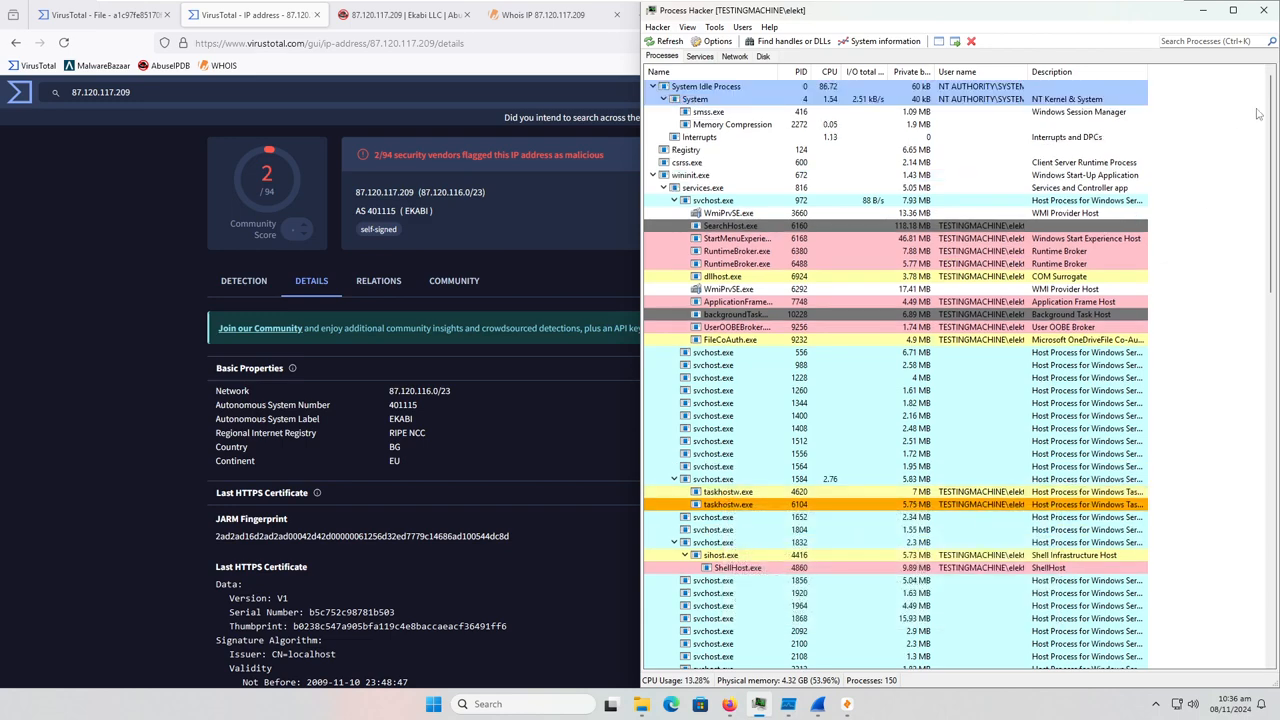
pyautogui.moveTo(1270, 130); pyautogui.dragTo(1270, 494)
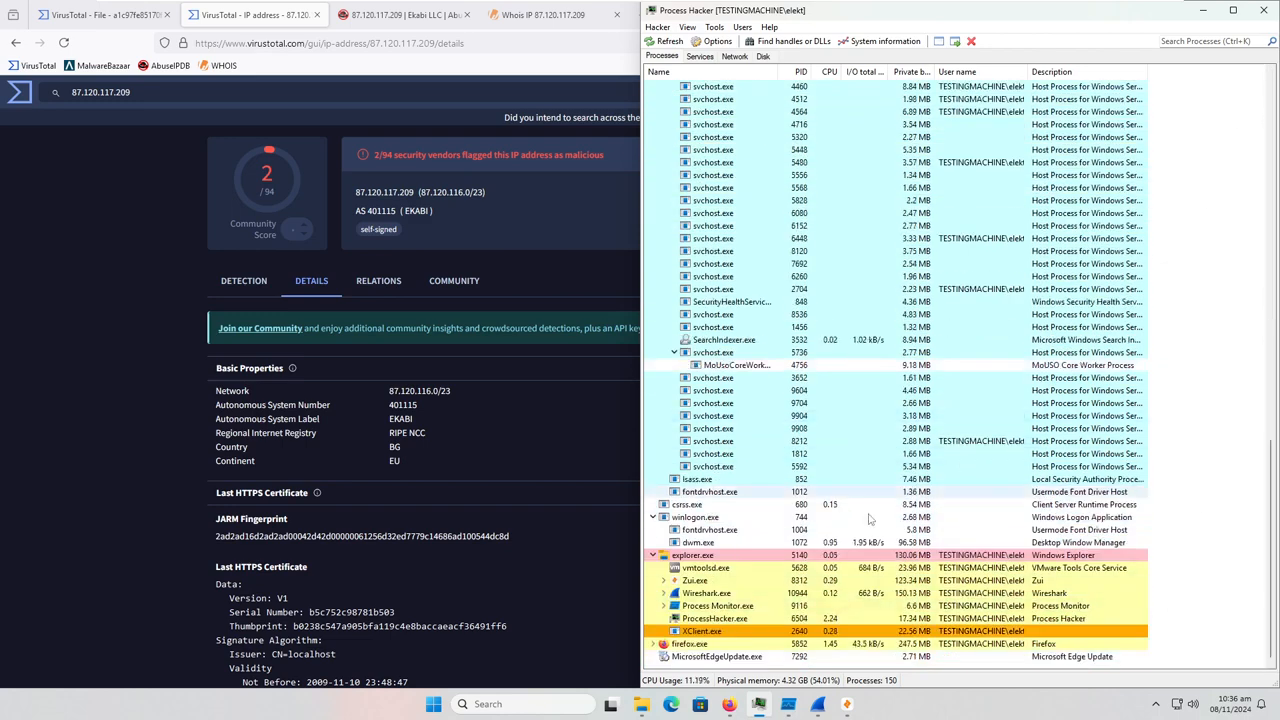
pyautogui.click(1203, 10)
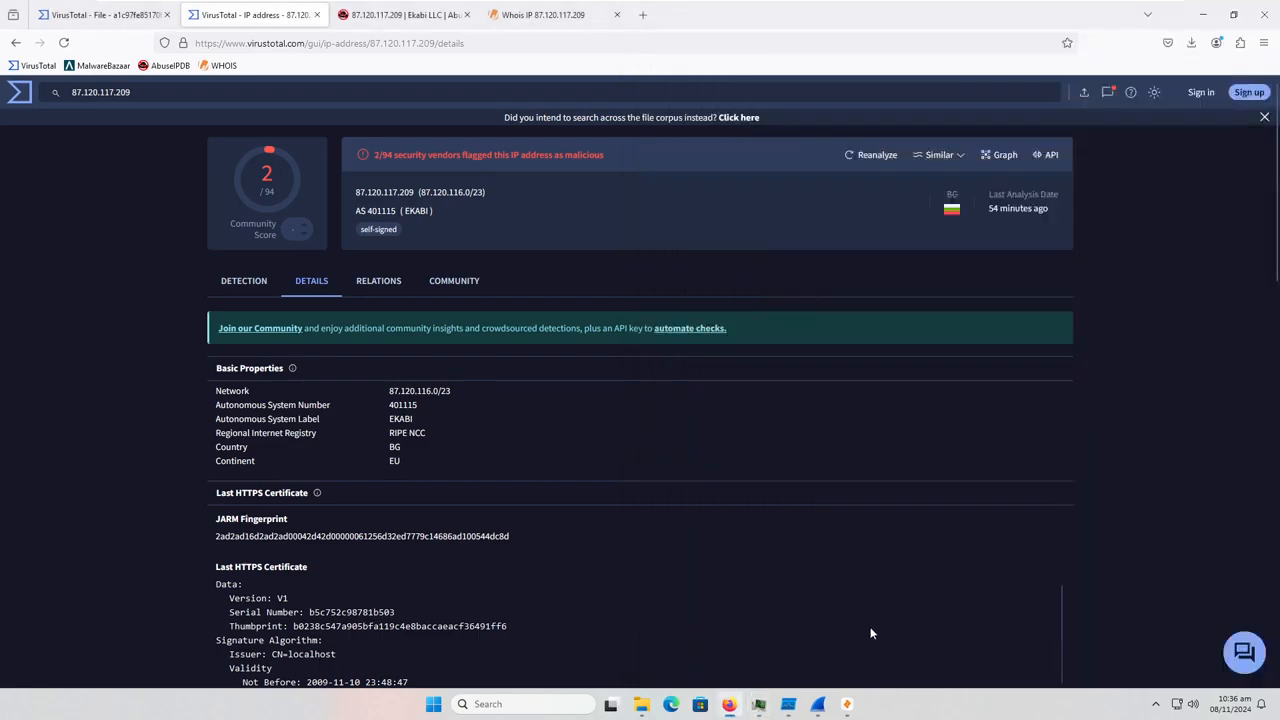
# Switch to Process Monitor, open its event filter and remove the condition that includes process name XClient.exe.
pyautogui.click(788, 705)
pyautogui.click(788, 705)
pyautogui.click(788, 705)
pyautogui.click(92, 24)
pyautogui.click(105, 58)
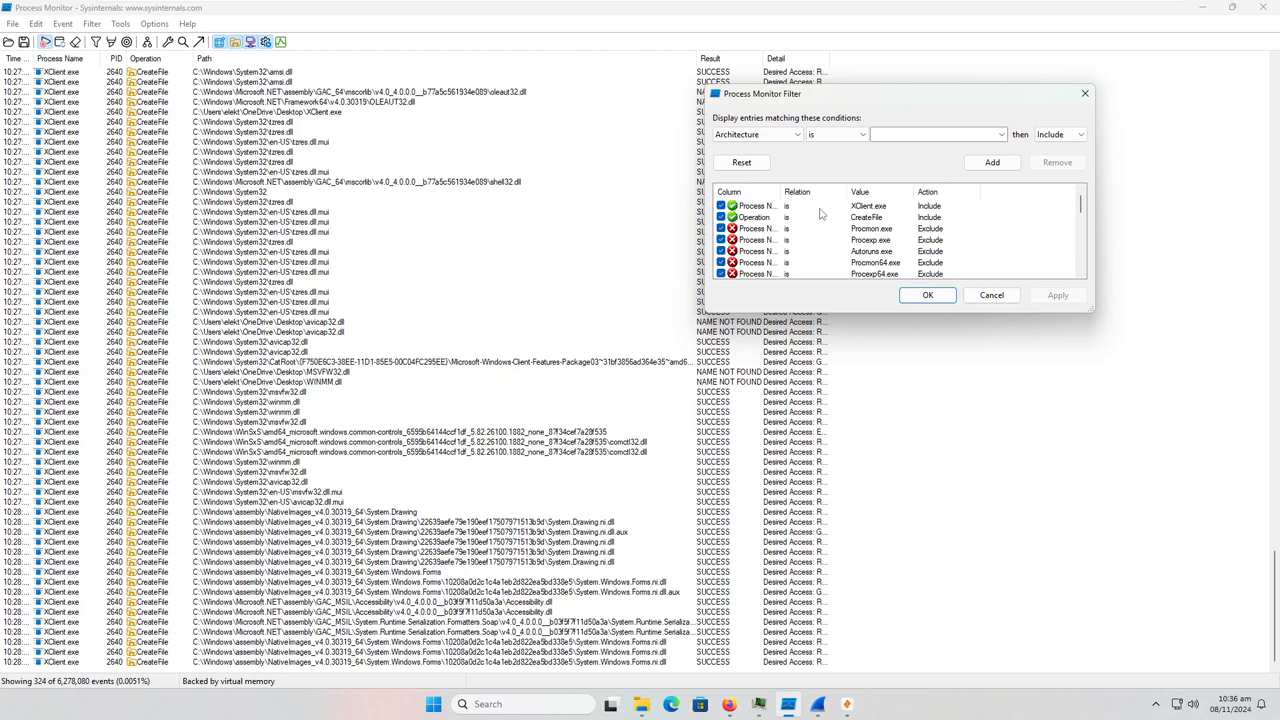
pyautogui.click(820, 207)
pyautogui.click(1057, 162)
# Add an include condition for process name TrustedInstaller.exe and apply the event filter.
pyautogui.click(899, 134)
pyautogui.doubleClick(899, 134)
pyautogui.click(899, 134)
pyautogui.hotkey('shift', 'Home')
pyautogui.write('TrustedInstaller')
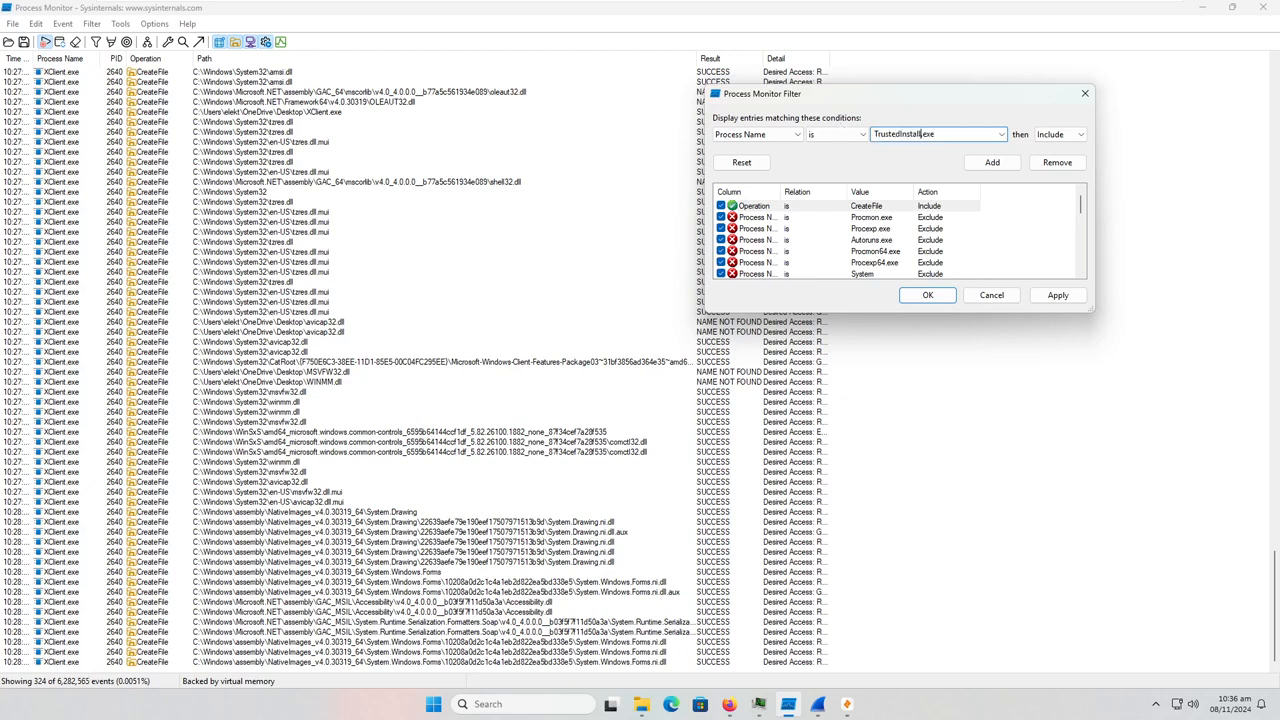
pyautogui.click(952, 297)
pyautogui.click(608, 392)
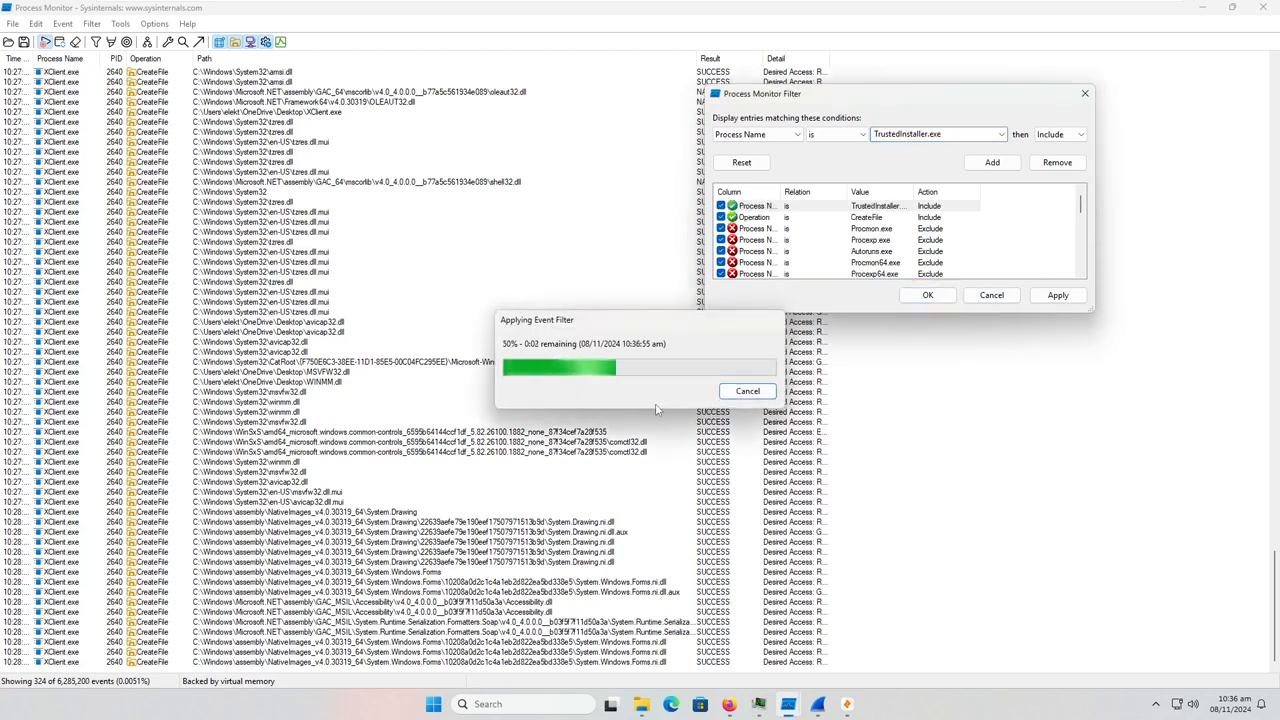
# Switch to Wireshark, stop the live Ethernet0 capture and save it as 2.pcapng.
pyautogui.click(812, 710)
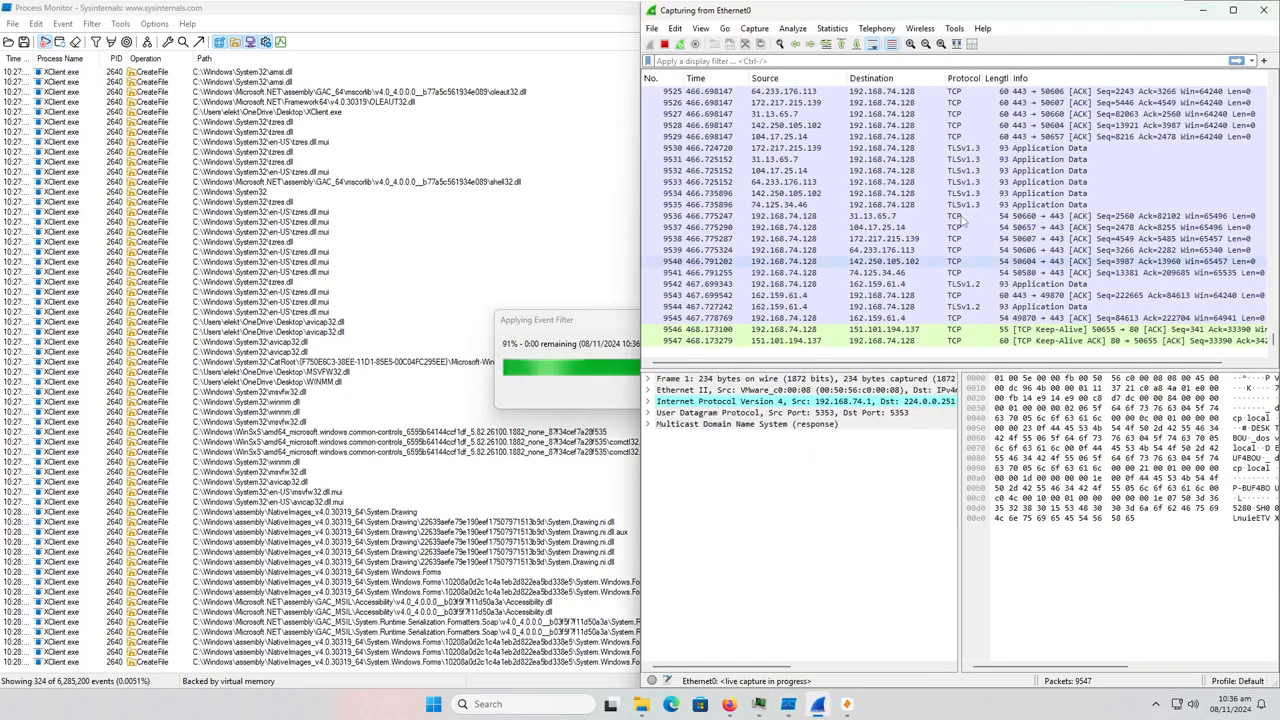
pyautogui.click(665, 46)
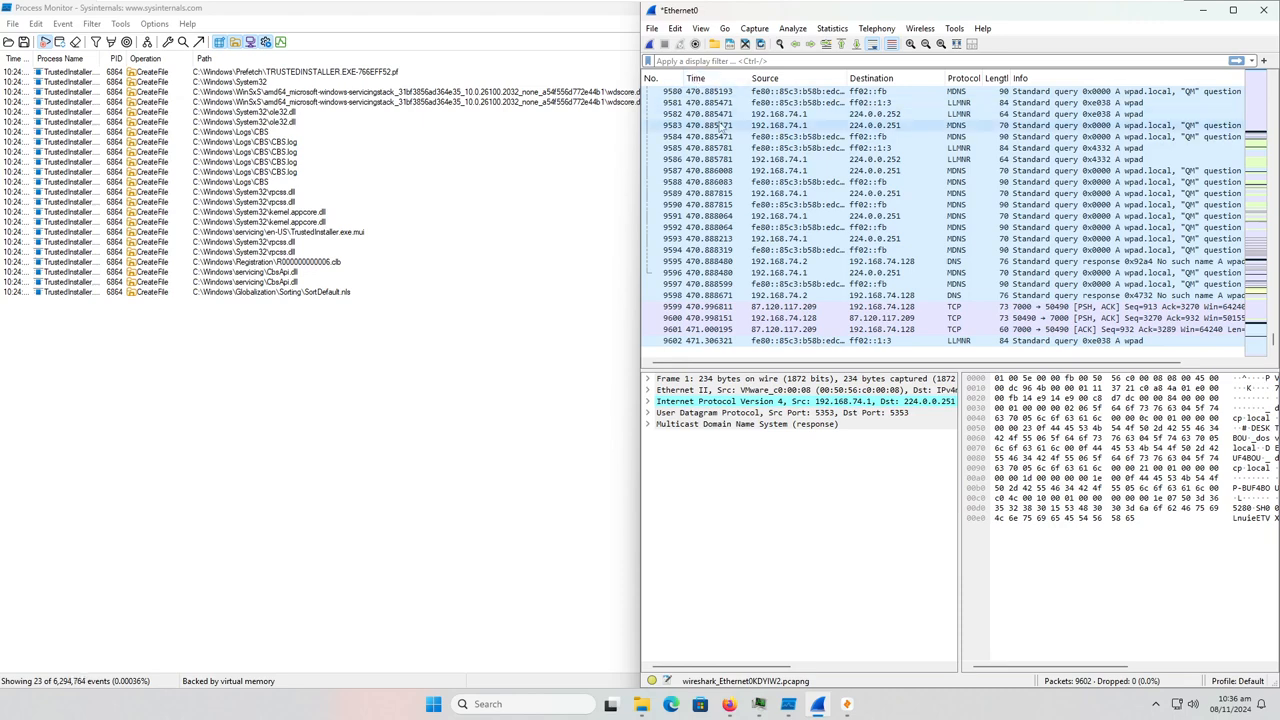
pyautogui.hotkey('ctrl', 's')
pyautogui.write('2')
pyautogui.click(1235, 446)
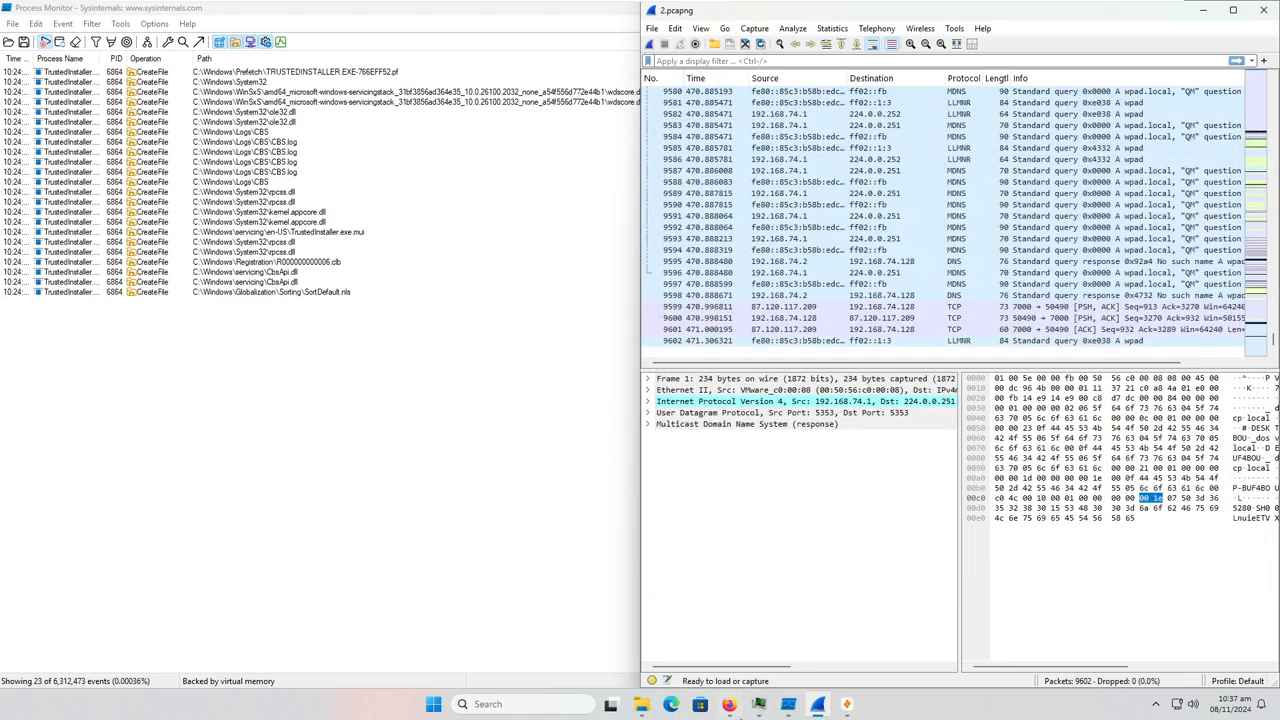
# In Zui, close the old query session, import 2.pcapng as a new pool and minimise the window.
pyautogui.click(847, 704)
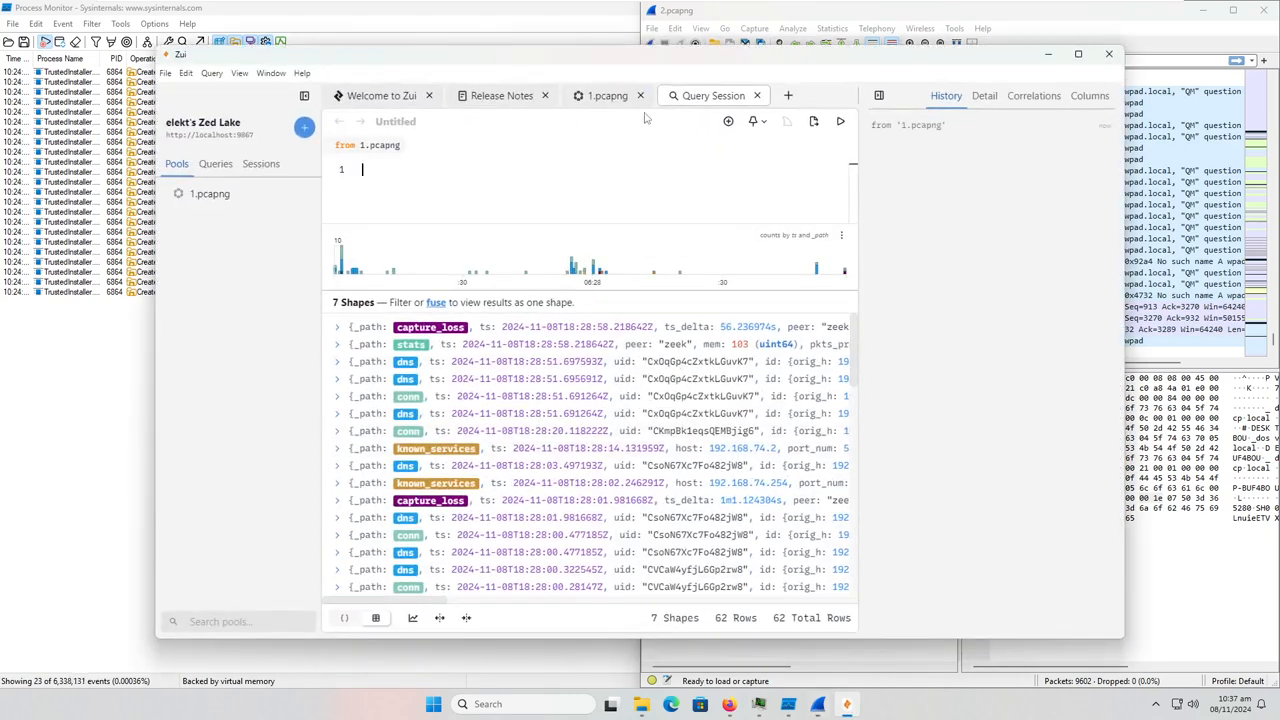
pyautogui.click(757, 95)
pyautogui.click(395, 96)
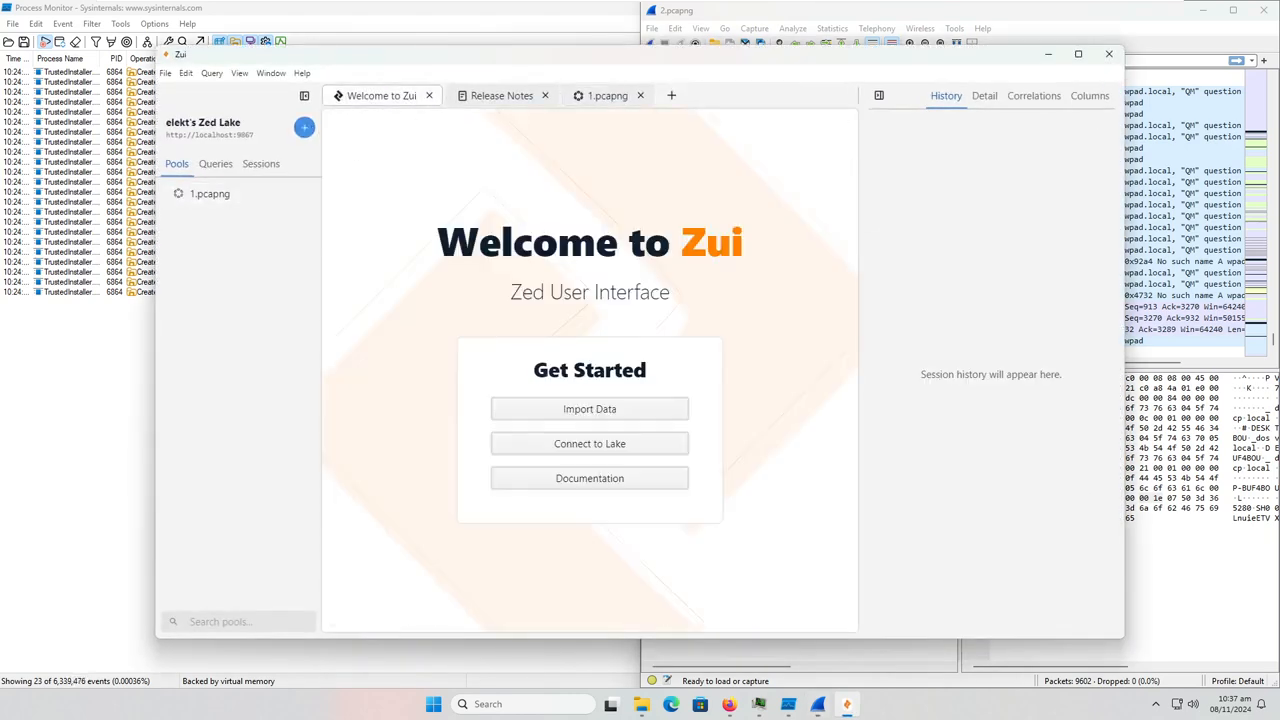
pyautogui.click(580, 408)
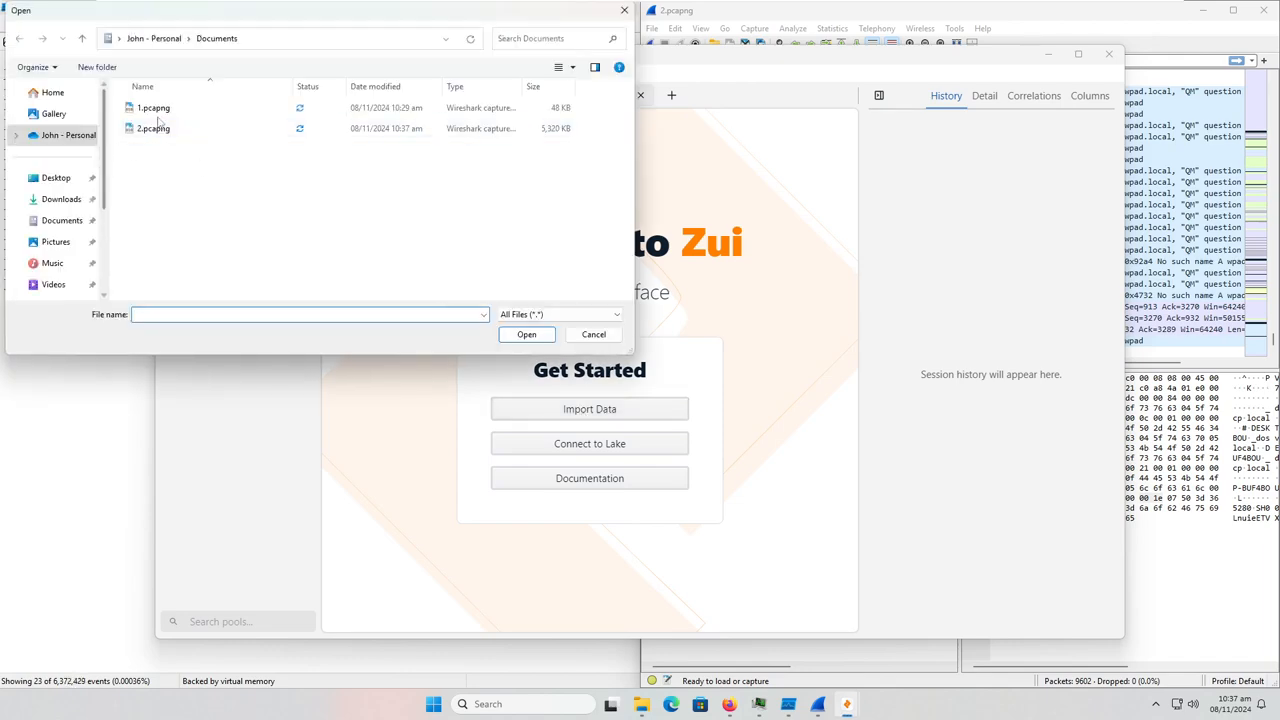
pyautogui.click(152, 127)
pyautogui.doubleClick(152, 127)
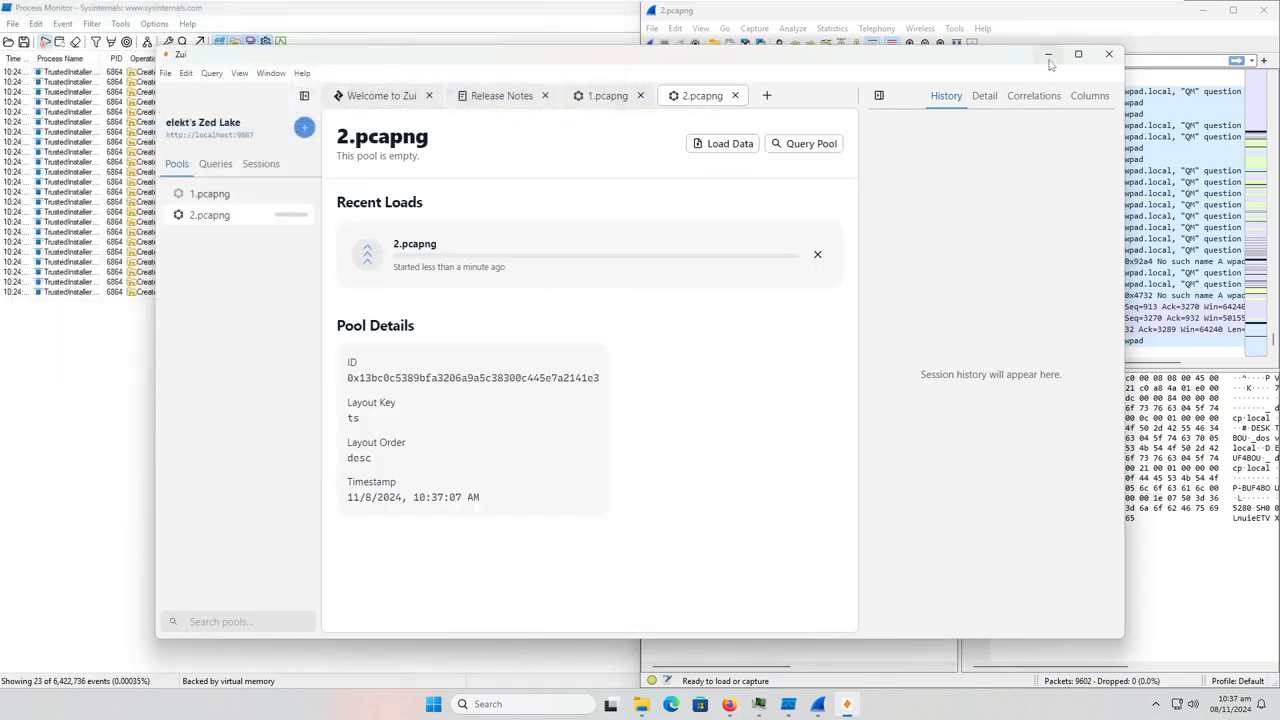
pyautogui.click(1049, 56)
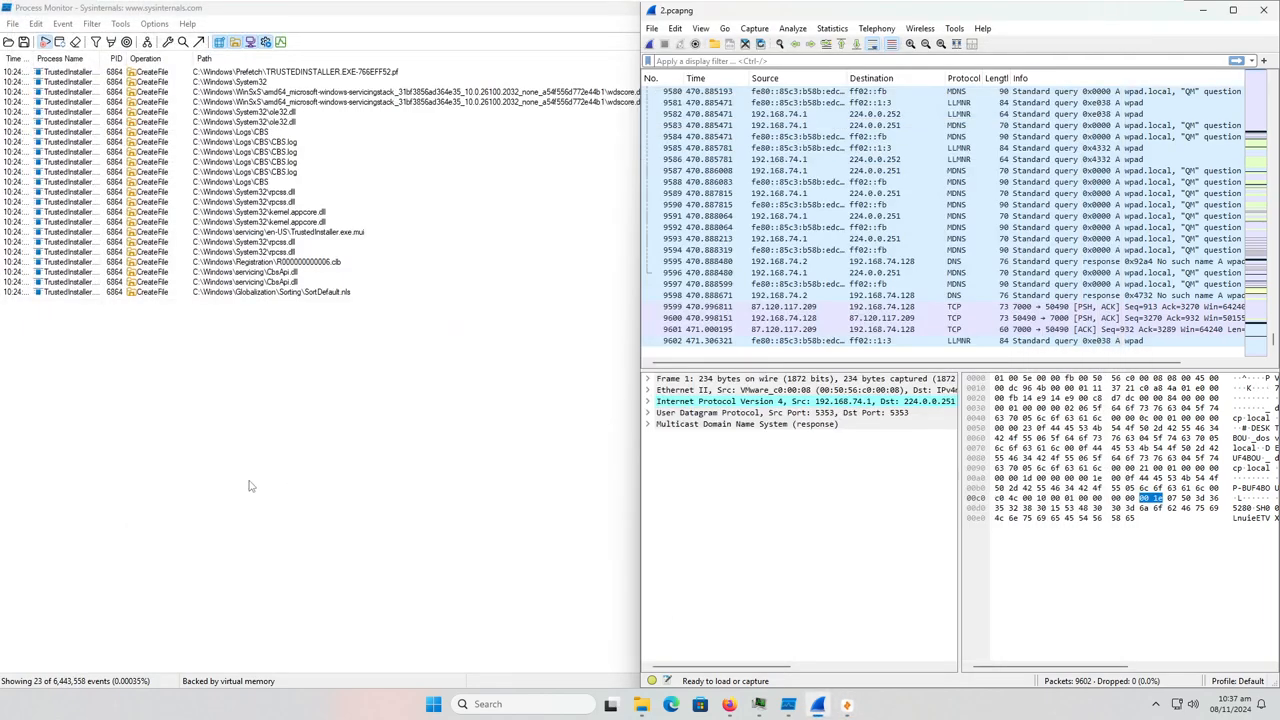
# Return to Process Monitor, widen the Path column, inspect TrustedInstaller.exe's wdscore.dll and CBS.log file events, and minimise the window.
pyautogui.click(291, 477)
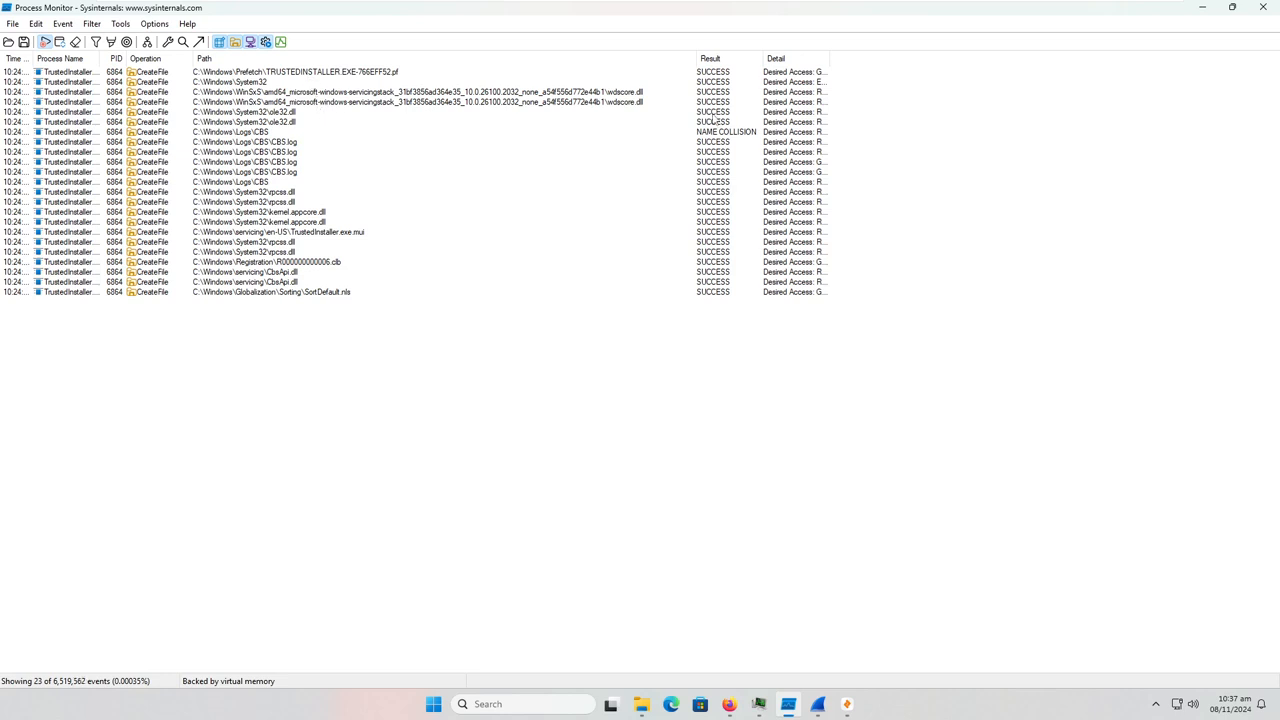
pyautogui.moveTo(699, 73); pyautogui.dragTo(903, 100)
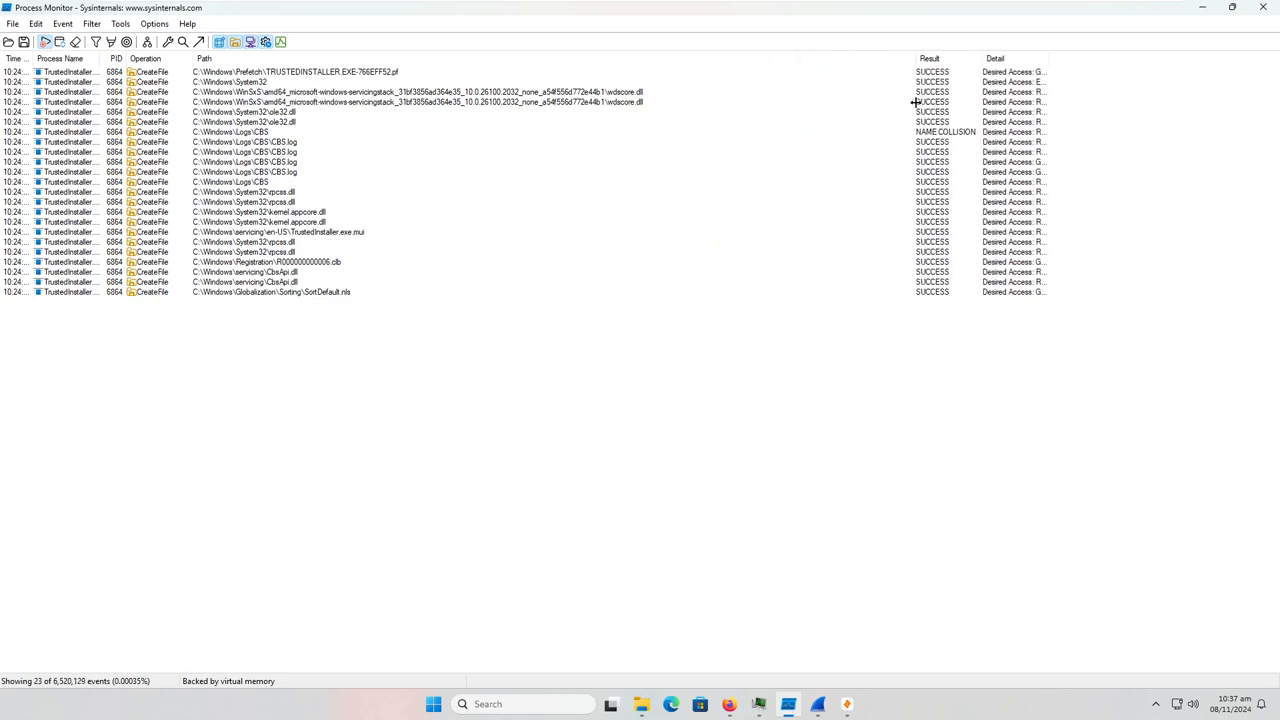
pyautogui.click(360, 92)
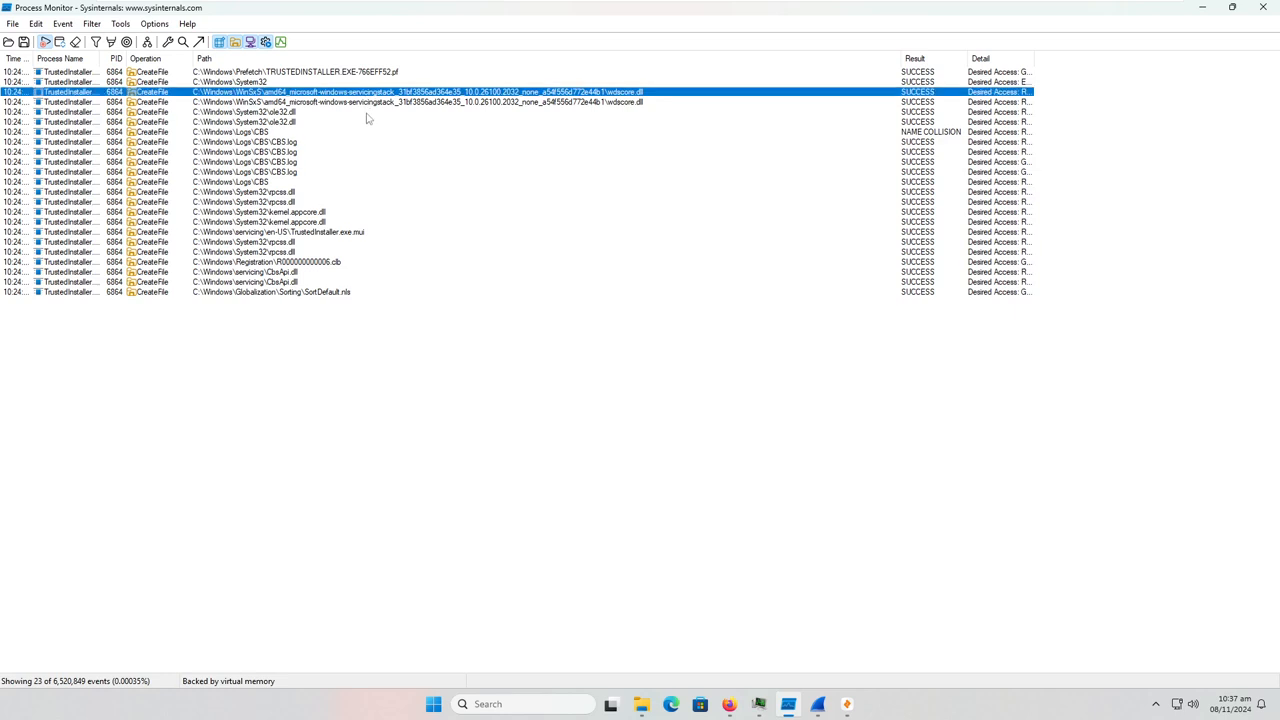
pyautogui.click(301, 173)
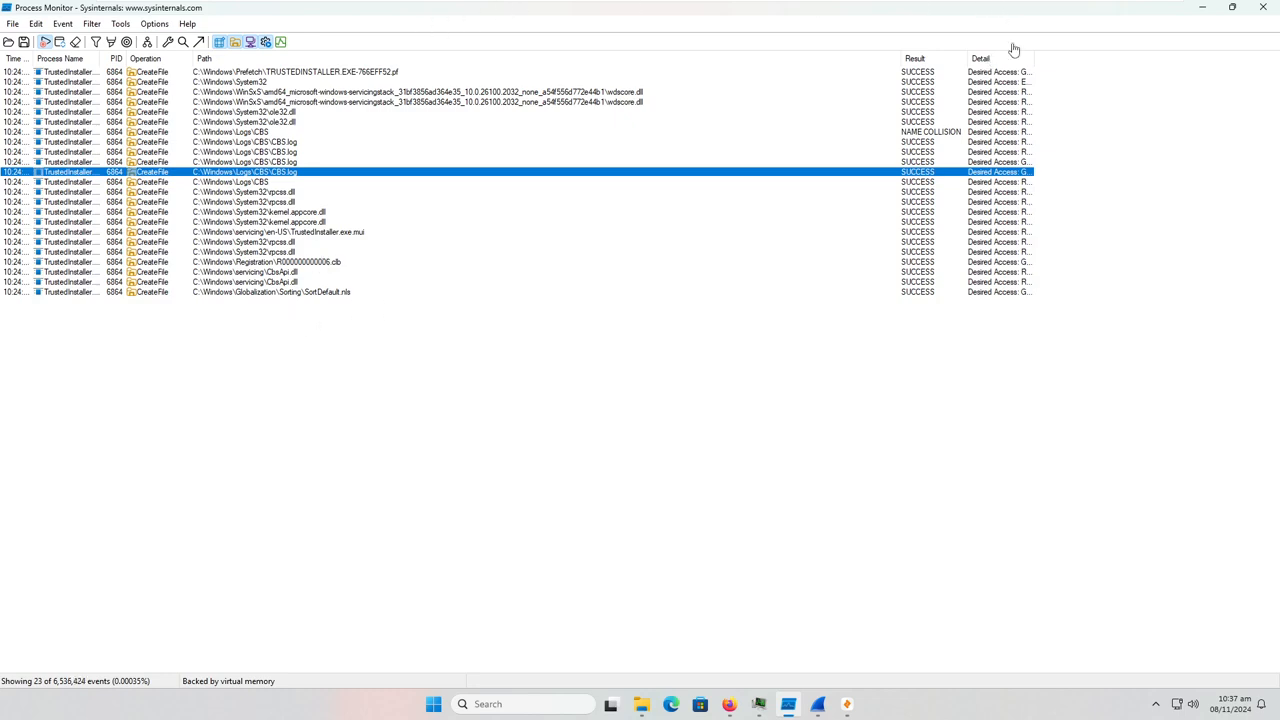
pyautogui.click(1202, 8)
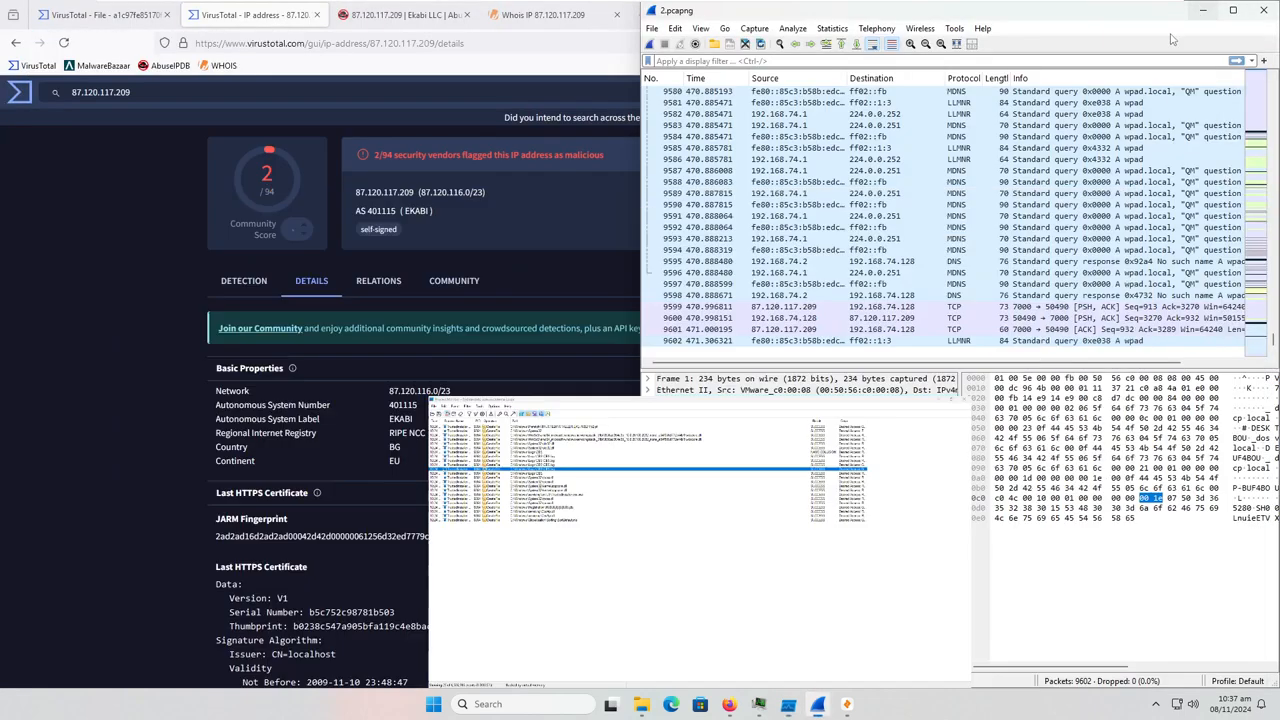
# Return to Zui, check Process Hacker while 2.pcapng loads, and open a query session on that pool.
pyautogui.click(848, 704)
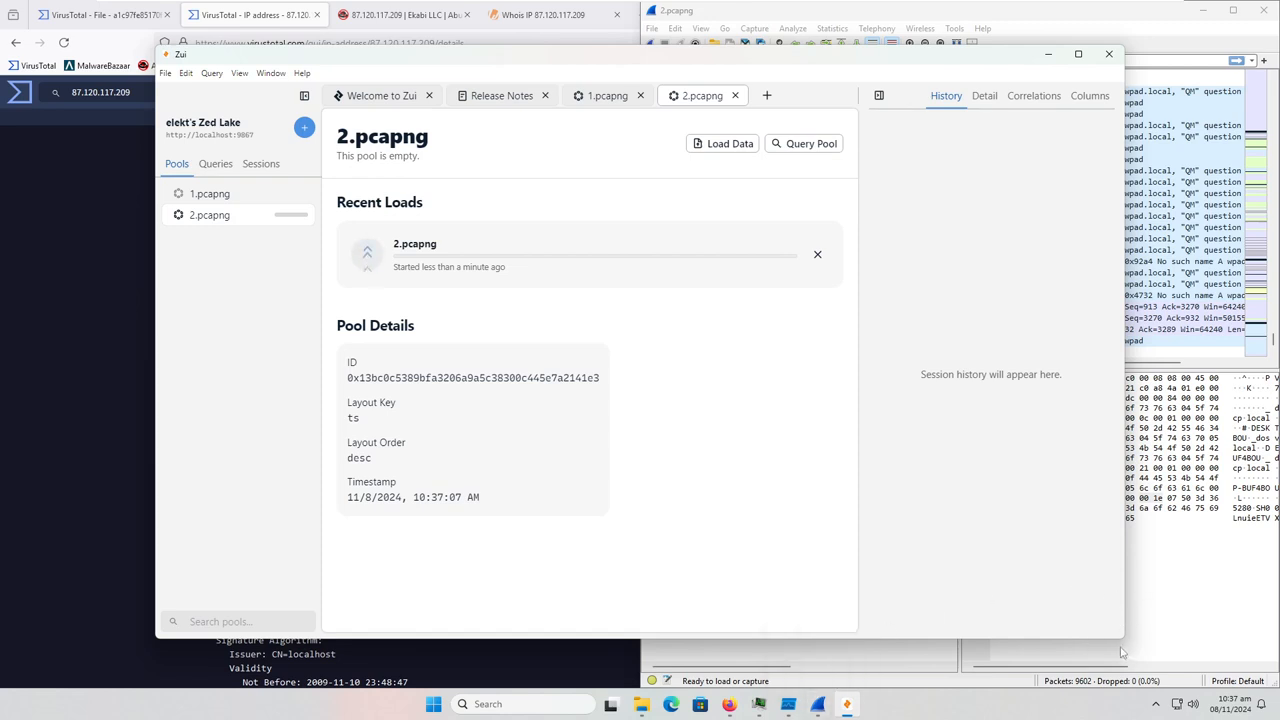
pyautogui.click(759, 706)
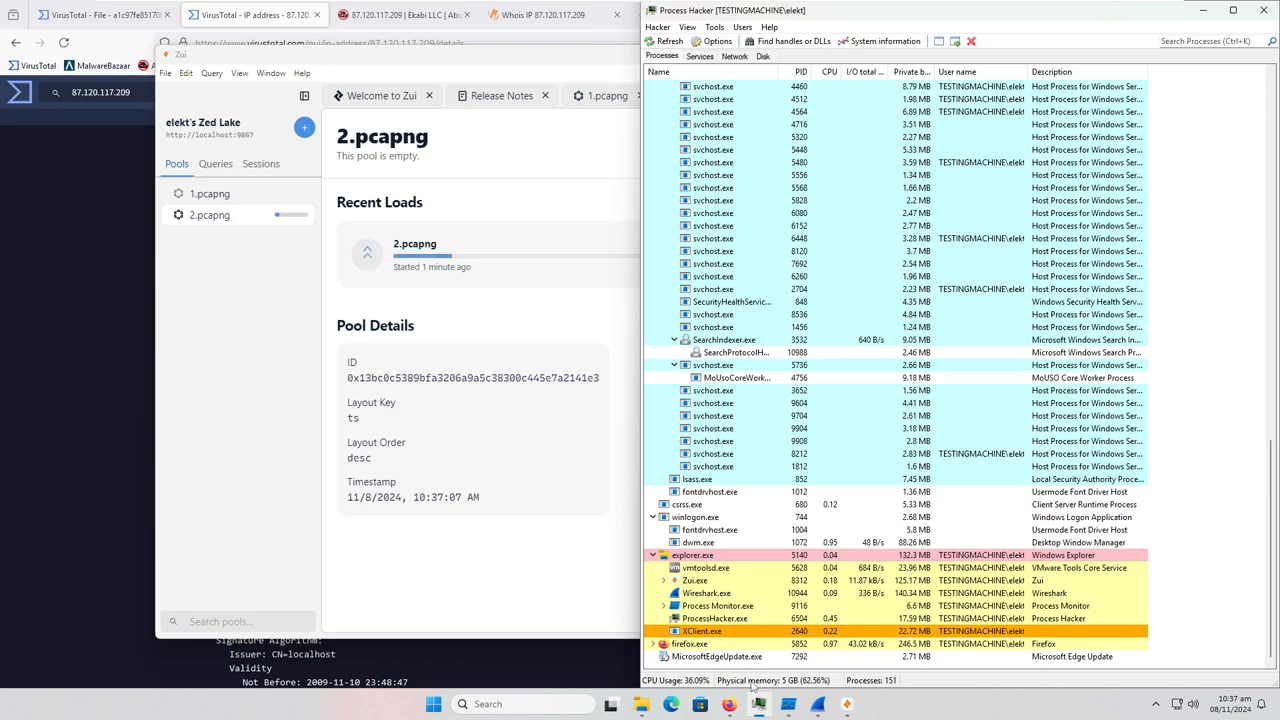
pyautogui.click(577, 594)
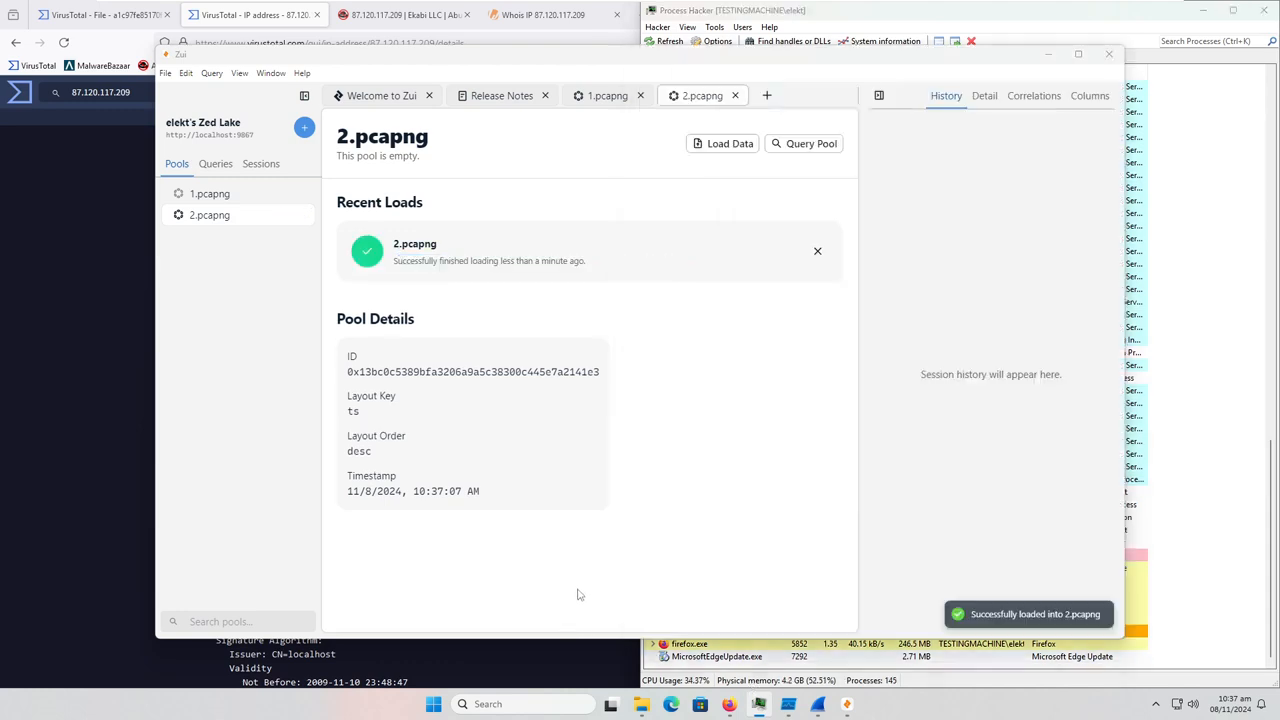
pyautogui.click(805, 140)
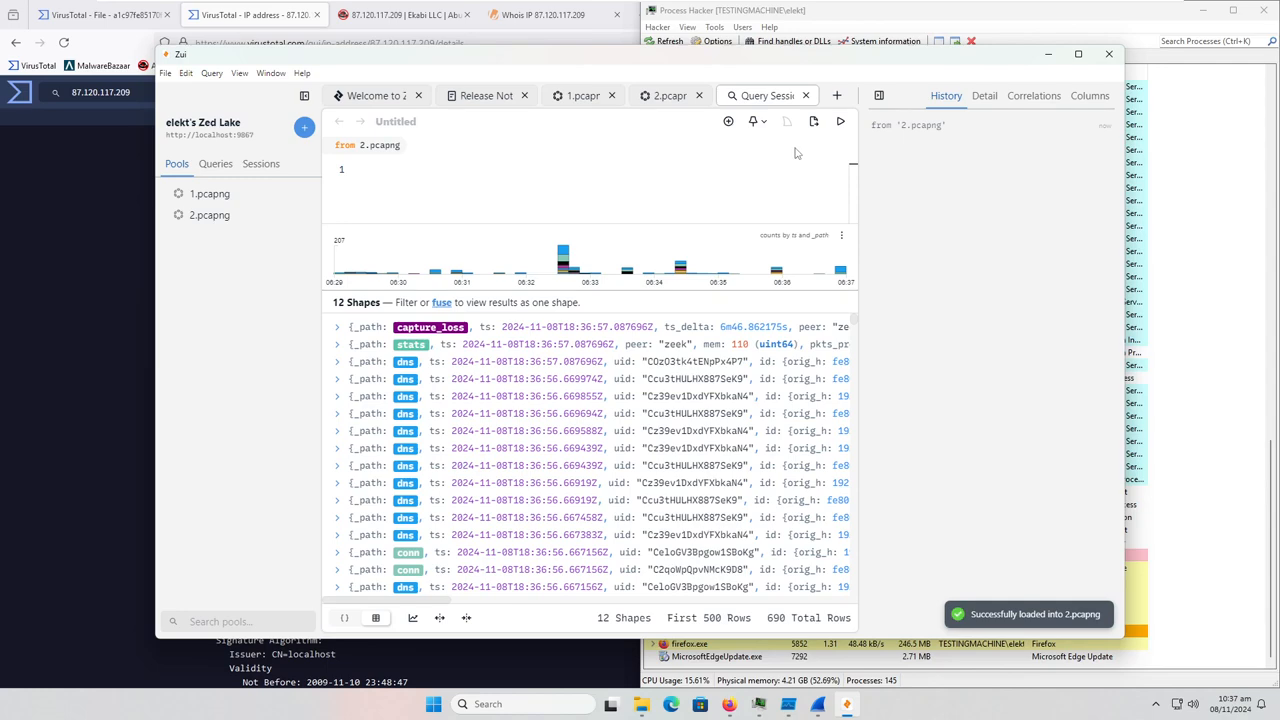
# Expand the severity 3 alert records around 18:35:53 to inspect their destination IPs and signatures, collapsing each again.
pyautogui.scroll(-3, 730, 477)
pyautogui.scroll(-10, 730, 477)
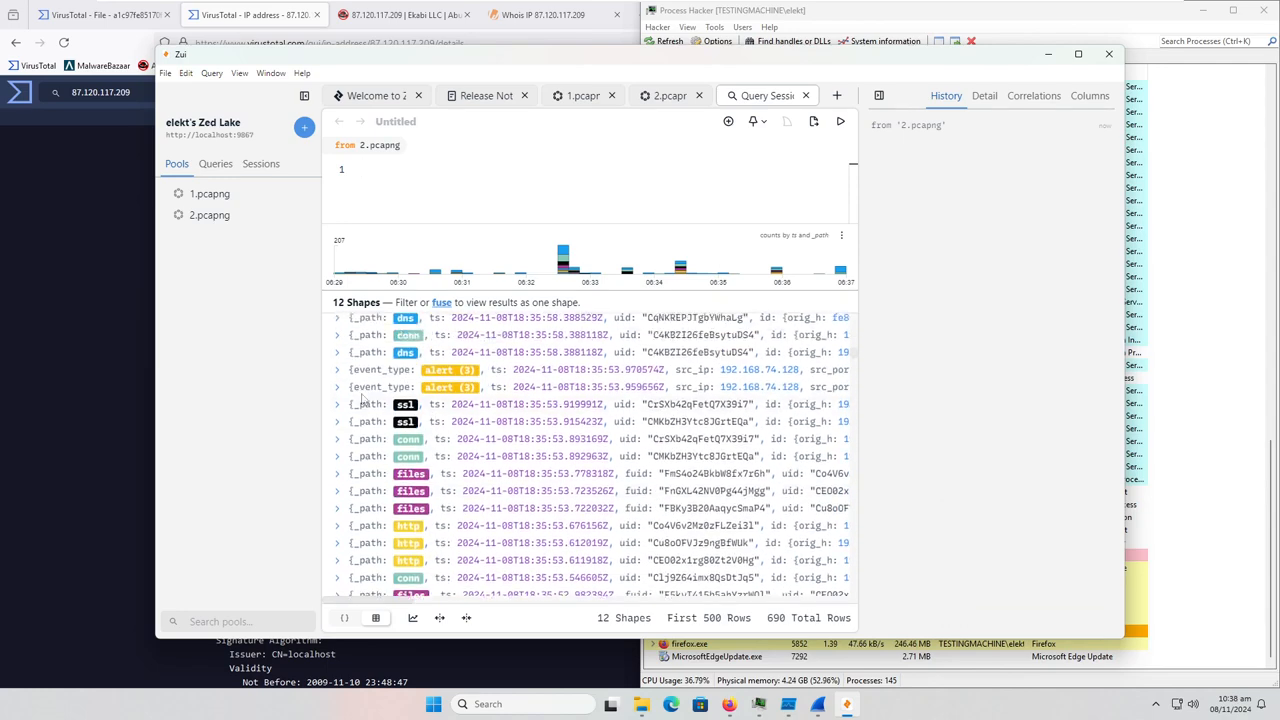
pyautogui.click(340, 370)
pyautogui.click(340, 370)
pyautogui.click(340, 370)
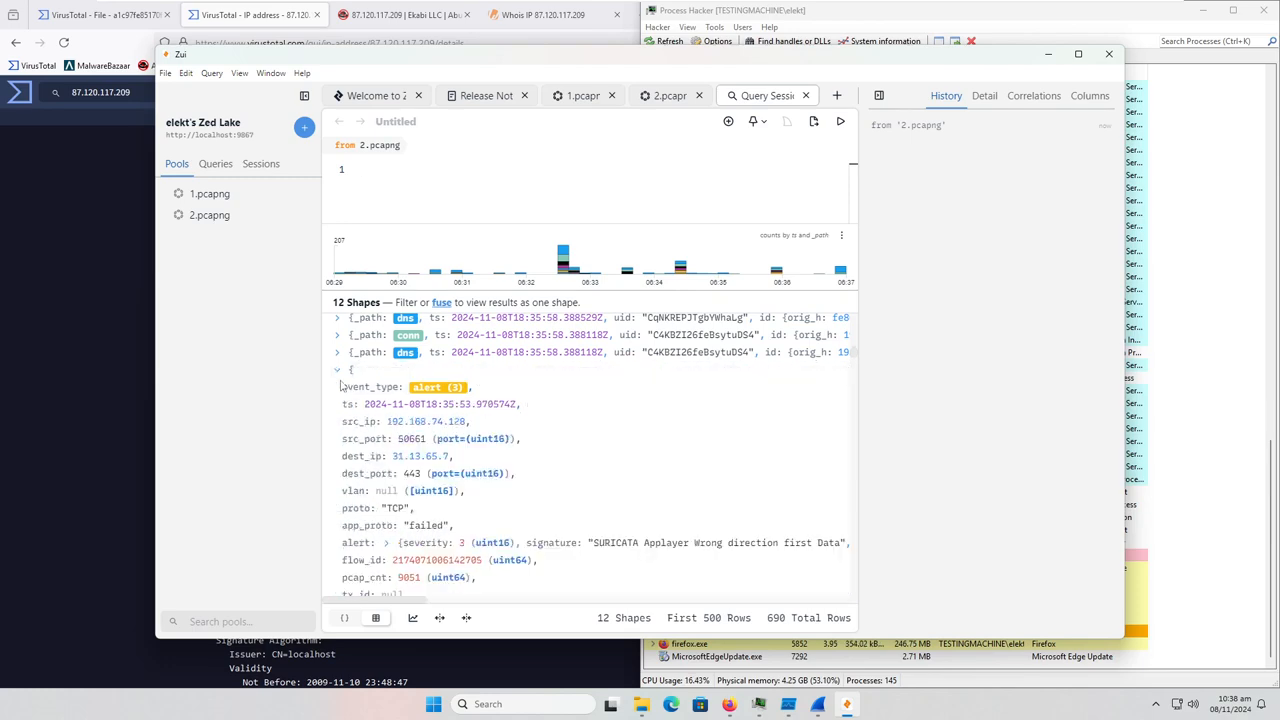
pyautogui.click(340, 370)
pyautogui.click(340, 387)
pyautogui.click(340, 387)
pyautogui.scroll(-5, 350, 395)
pyautogui.click(340, 381)
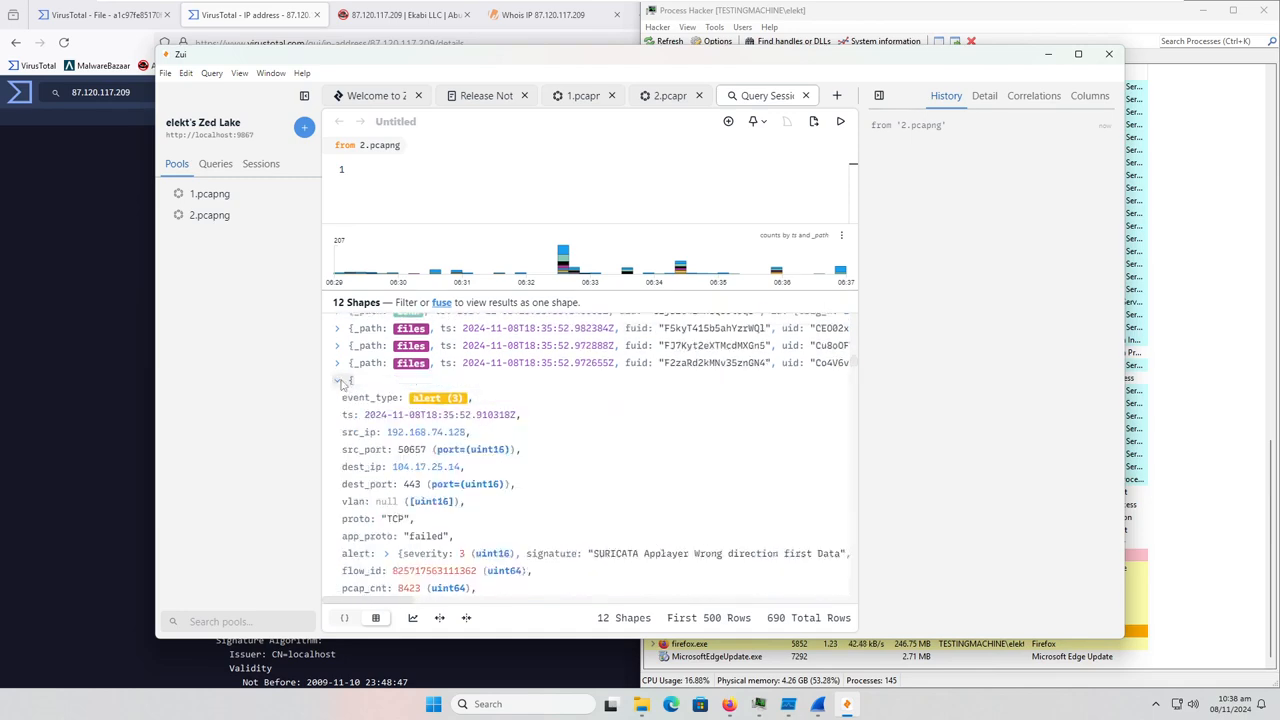
pyautogui.click(340, 381)
# Look through the older alert, SSL and file records and check the notice record around 18:34:23.
pyautogui.scroll(-5, 360, 390)
pyautogui.scroll(-10, 368, 390)
pyautogui.scroll(1, 350, 370)
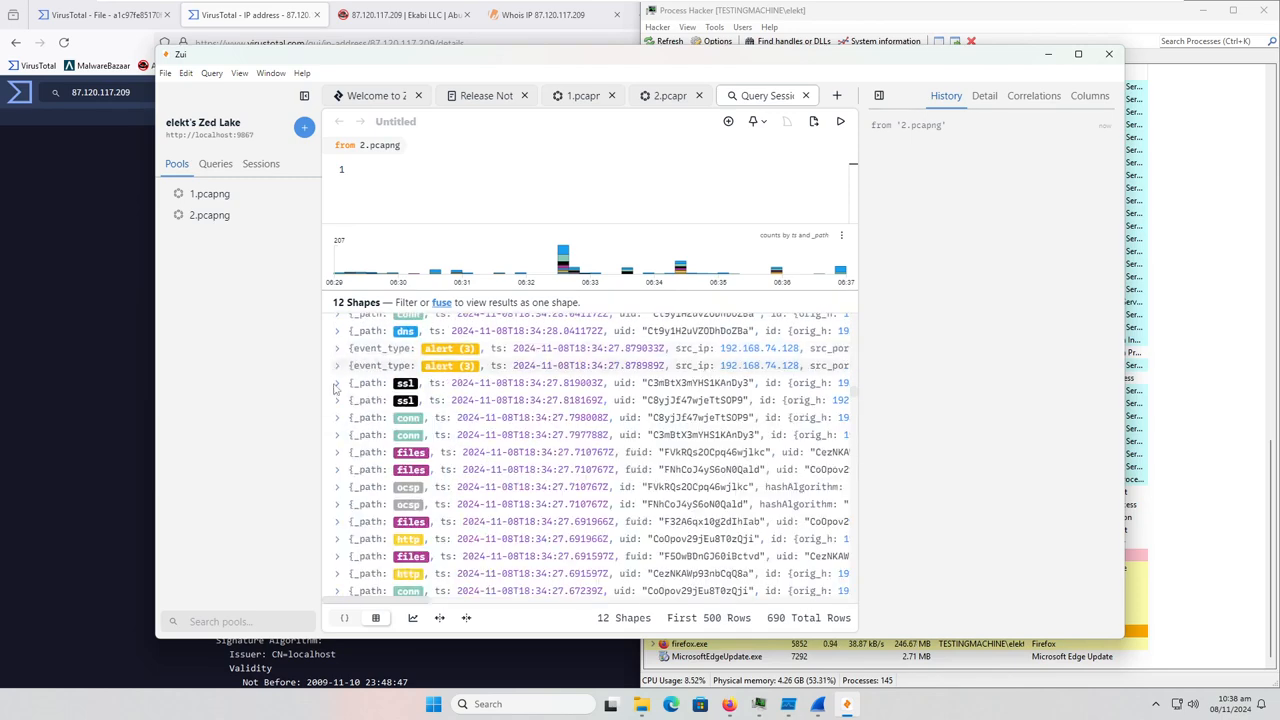
pyautogui.scroll(-5, 357, 418)
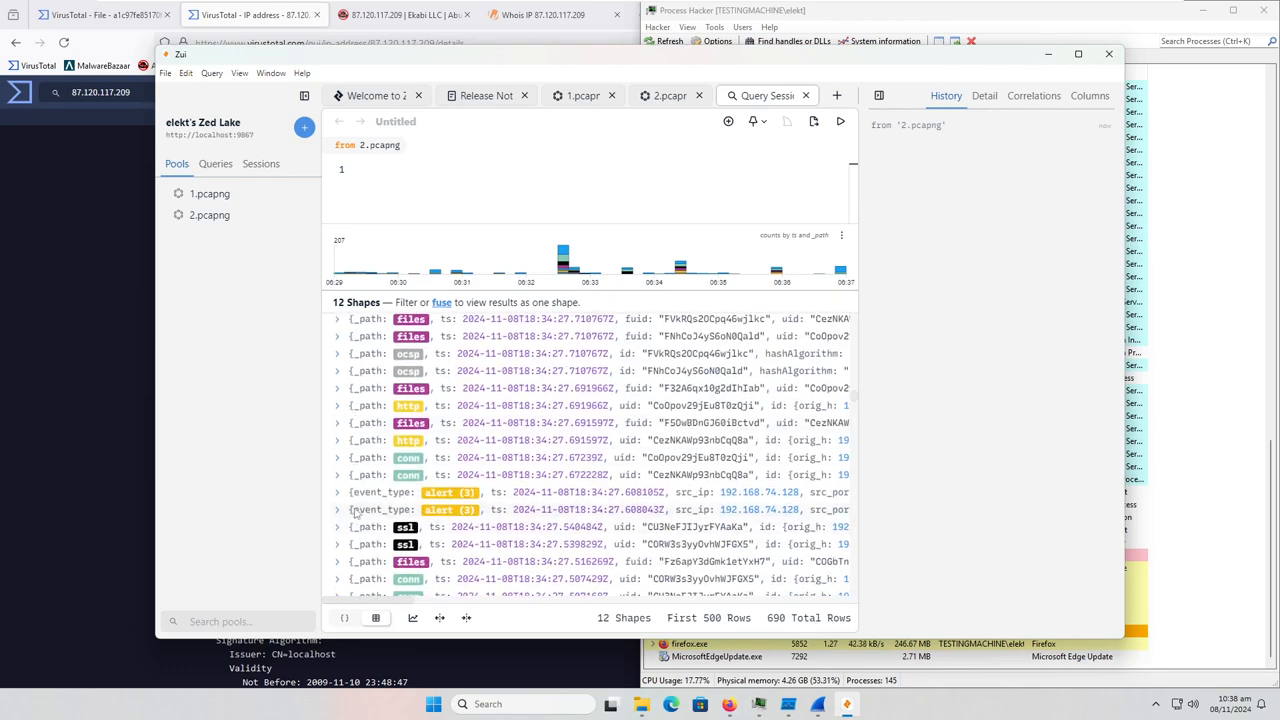
pyautogui.scroll(-3, 345, 432)
pyautogui.scroll(-5, 355, 390)
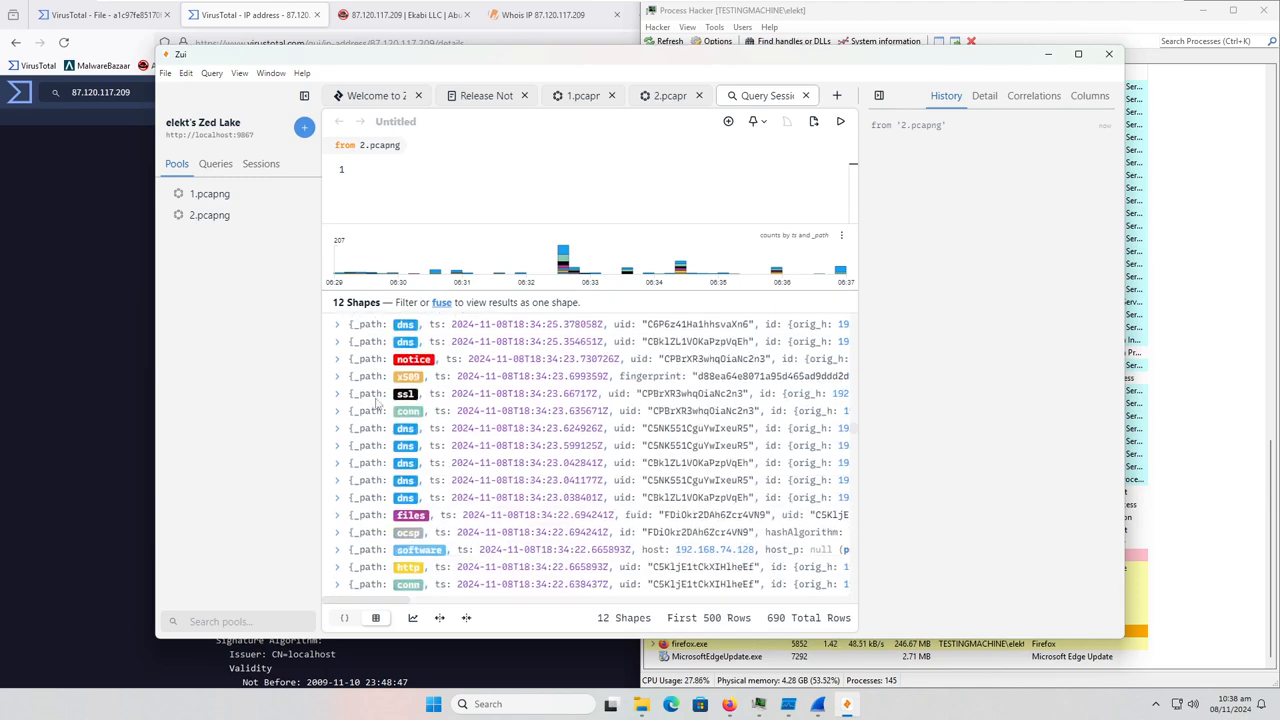
pyautogui.scroll(1, 361, 392)
pyautogui.click(336, 361)
pyautogui.scroll(-5, 405, 437)
pyautogui.scroll(1, 362, 393)
pyautogui.scroll(-3, 430, 483)
pyautogui.scroll(-5, 375, 419)
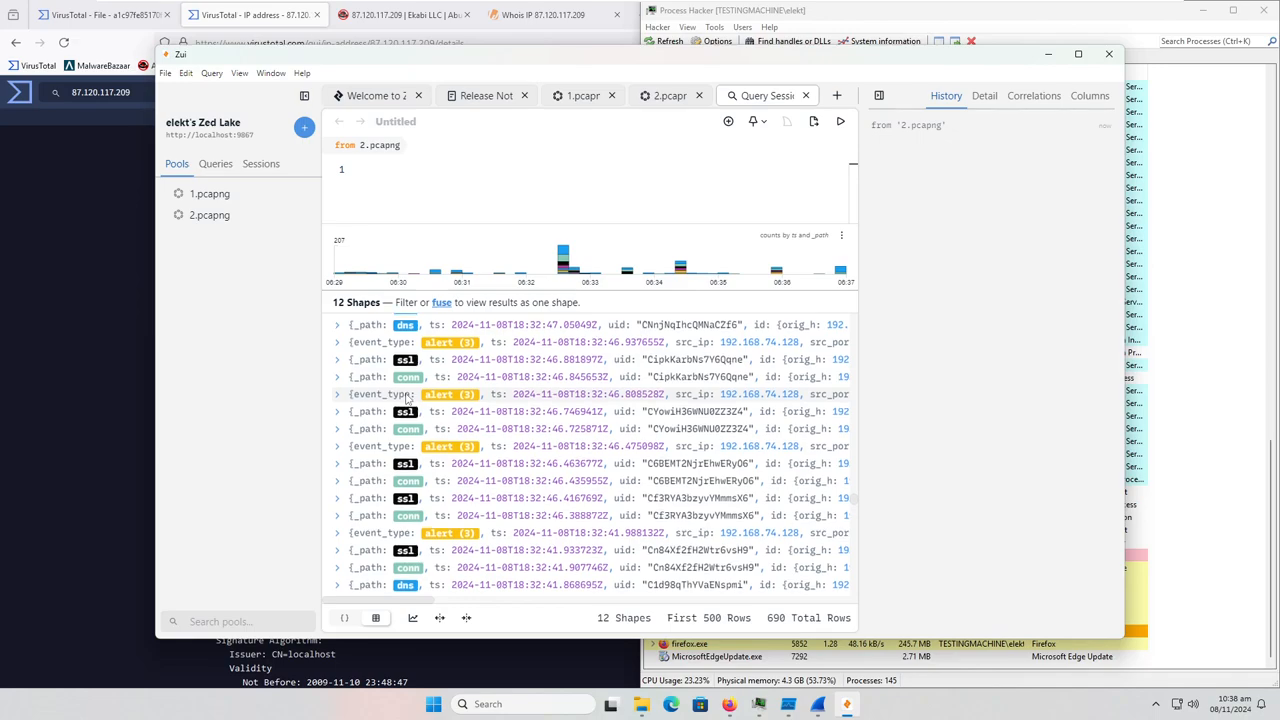
# Continue to the records around 18:30 and examine the details of the notice logged at 18:30:50.
pyautogui.scroll(-5, 582, 354)
pyautogui.scroll(-5, 430, 420)
pyautogui.scroll(-3, 455, 445)
pyautogui.scroll(-7, 443, 451)
pyautogui.scroll(-7, 446, 448)
pyautogui.scroll(-6, 447, 447)
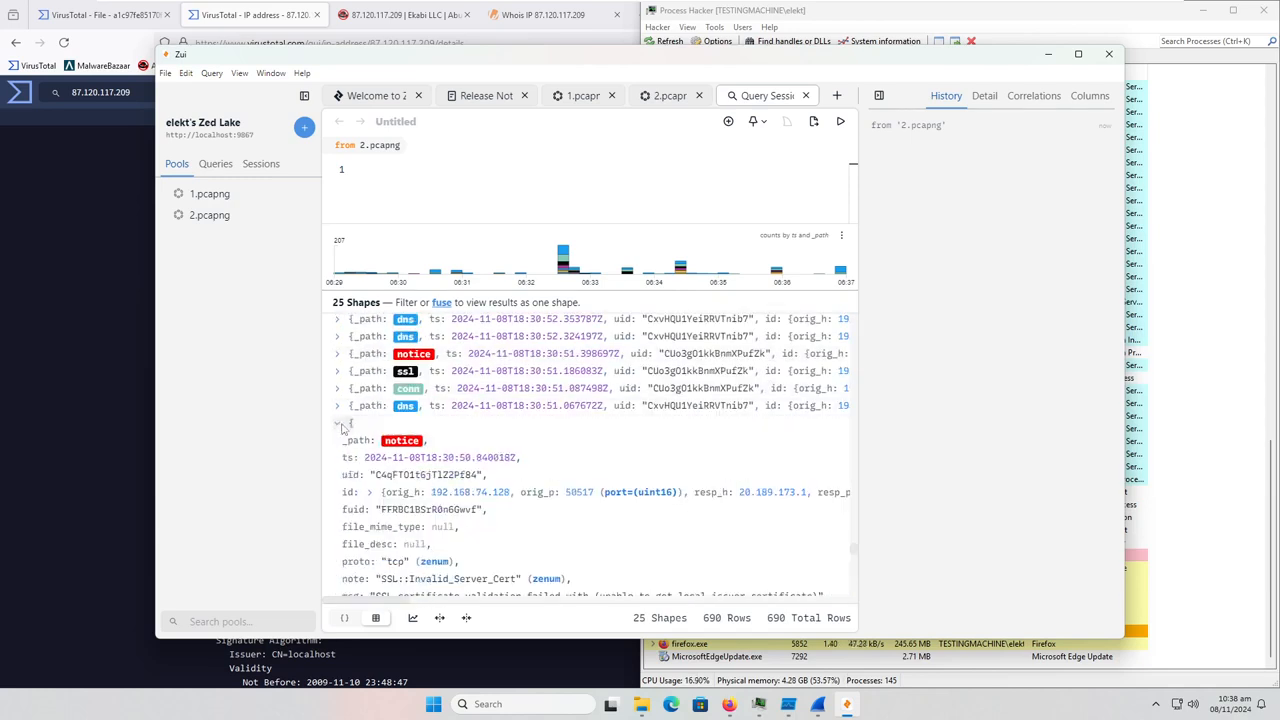
pyautogui.scroll(-1, 342, 427)
pyautogui.scroll(1, 341, 427)
pyautogui.scroll(-2, 345, 362)
pyautogui.scroll(2, 349, 372)
pyautogui.scroll(-1, 350, 375)
pyautogui.scroll(2, 342, 367)
pyautogui.scroll(-2, 341, 368)
pyautogui.scroll(2, 344, 380)
# Inspect the details of the alert at 18:29:37, collapse it and check the capture's earliest records.
pyautogui.scroll(-5, 350, 400)
pyautogui.scroll(2, 355, 420)
pyautogui.click(340, 392)
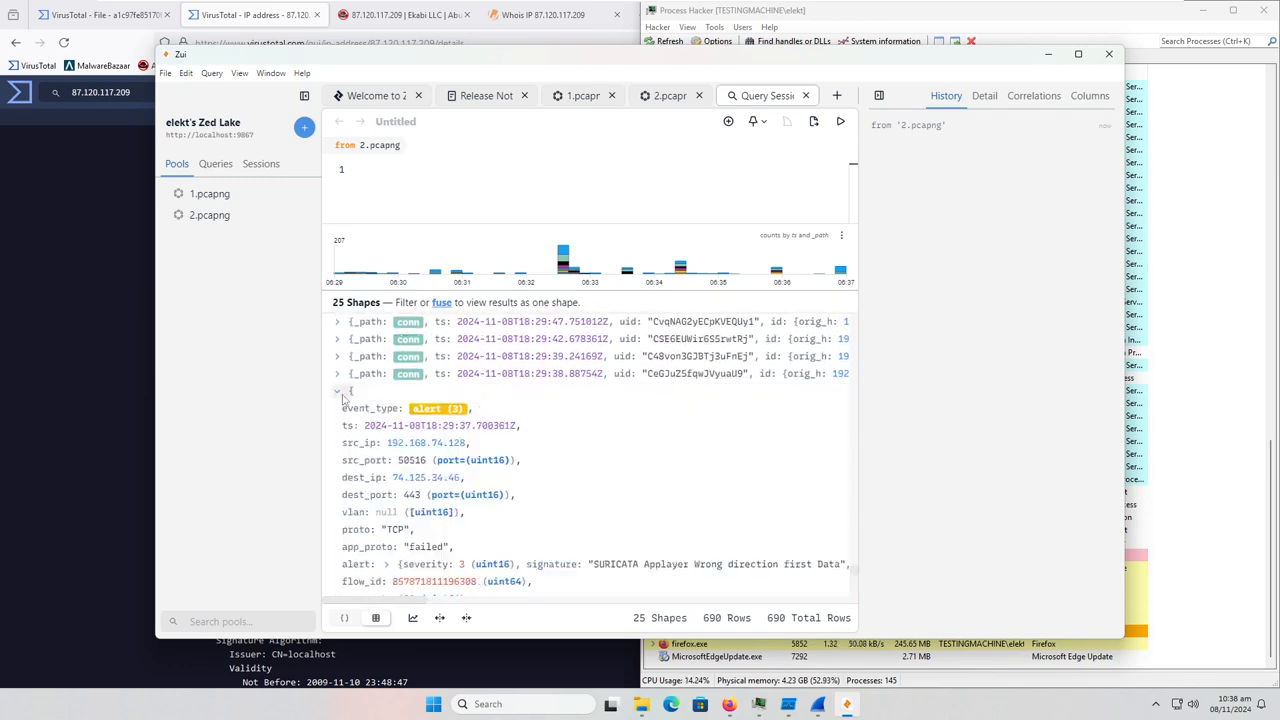
pyautogui.click(341, 393)
pyautogui.scroll(-8, 400, 450)
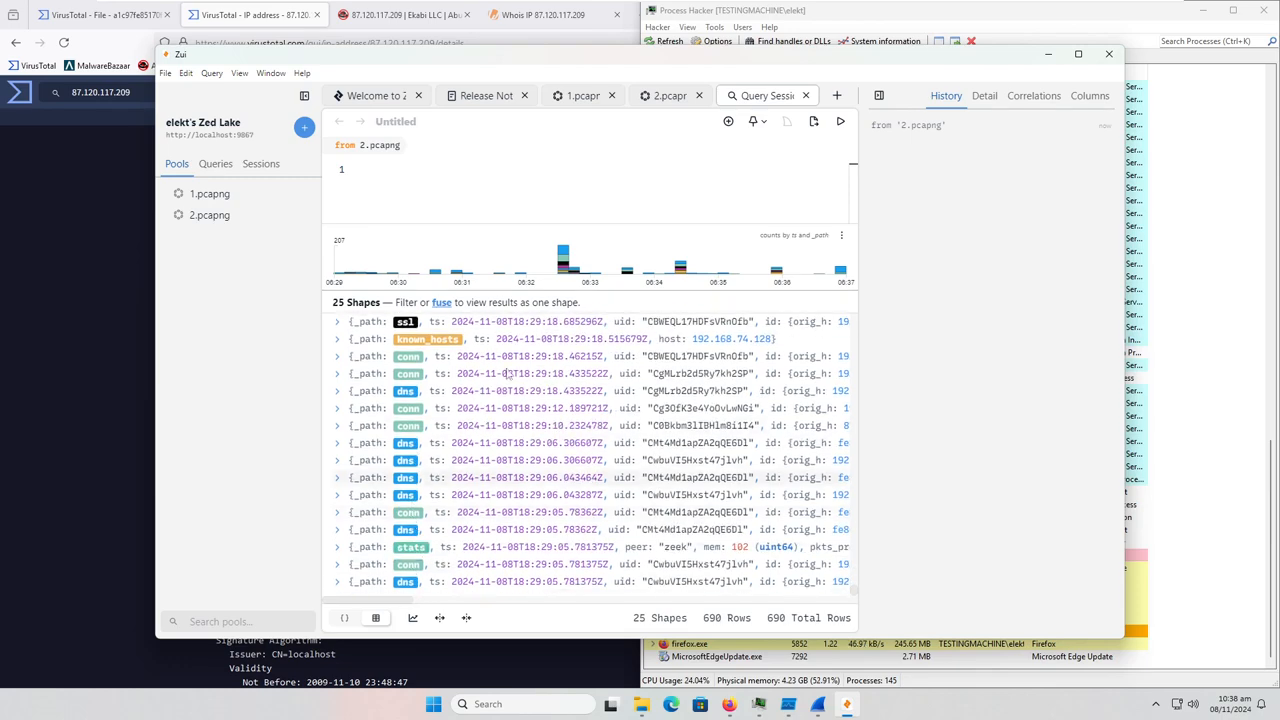
# Minimise Zui, restart Windows and sign back in to the desktop.
pyautogui.click(1047, 53)
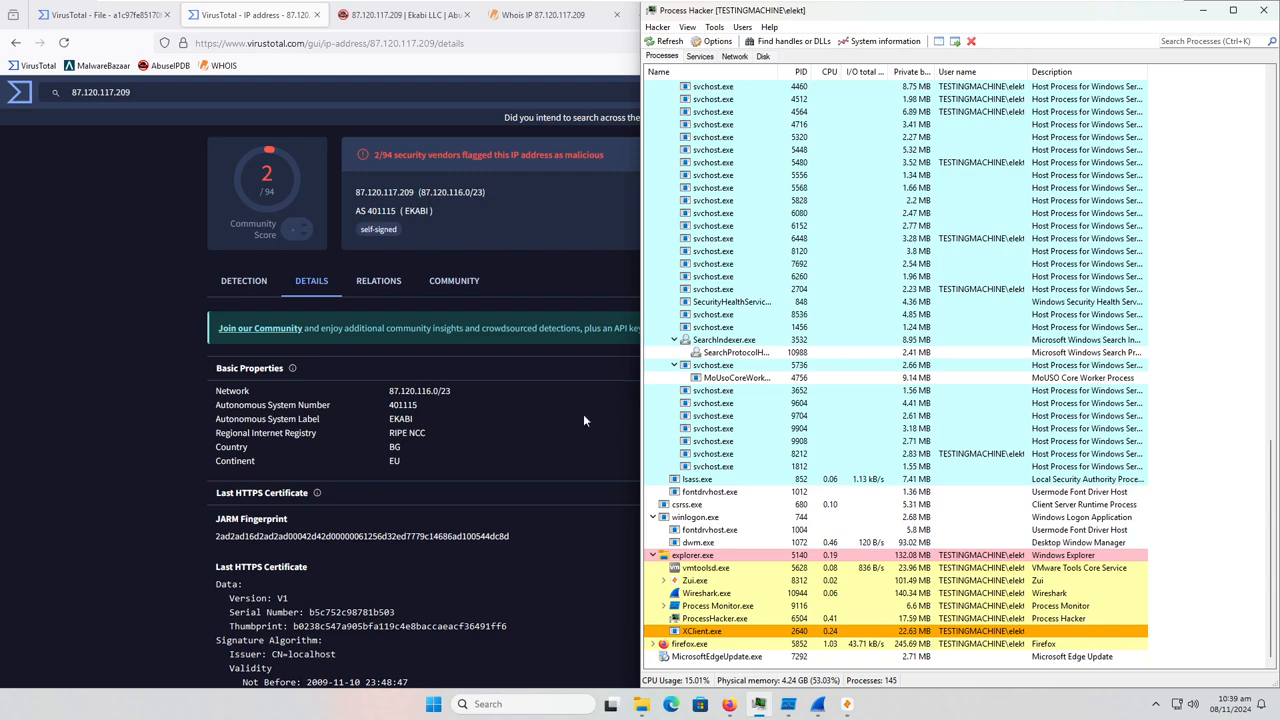
pyautogui.click(435, 706)
pyautogui.rightClick(435, 706)
pyautogui.moveTo(476, 644)
pyautogui.click(543, 640)
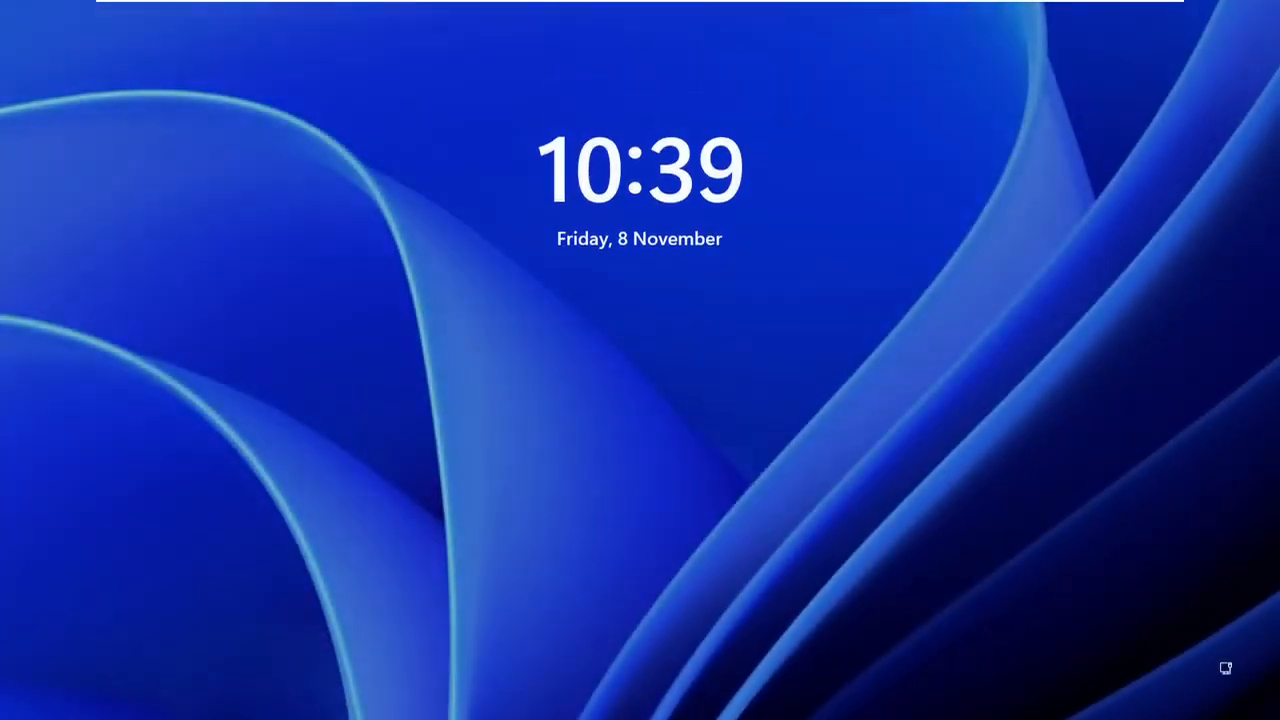
pyautogui.click(1104, 551)
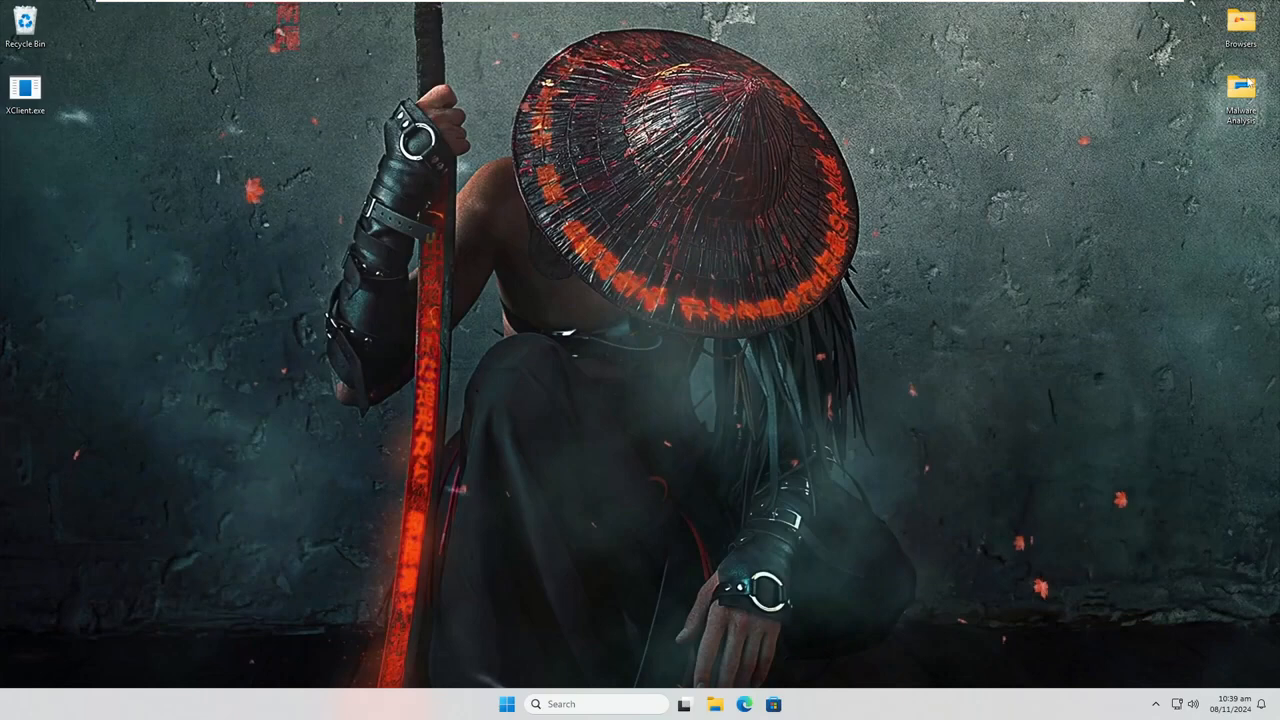
# Launch Process Hacker 2 from the desktop's Malware Analysis folder and snap its window to the right half of the desktop.
pyautogui.doubleClick(1241, 88)
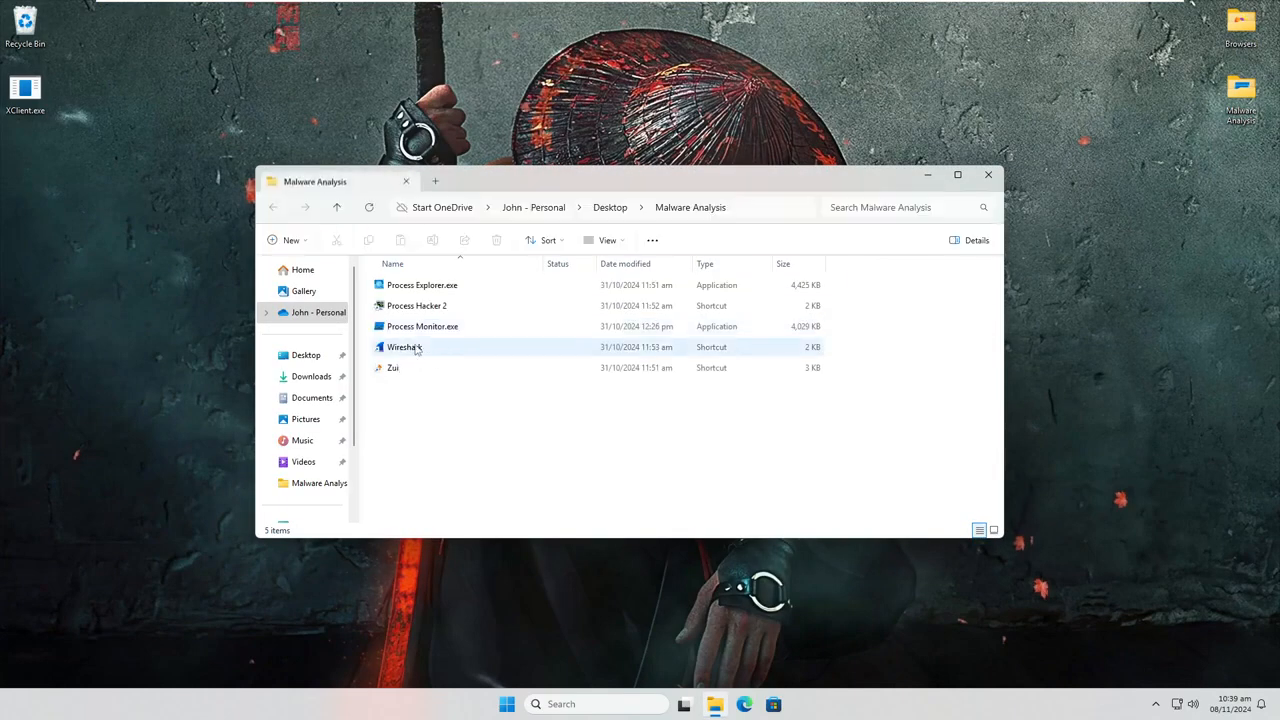
pyautogui.doubleClick(450, 306)
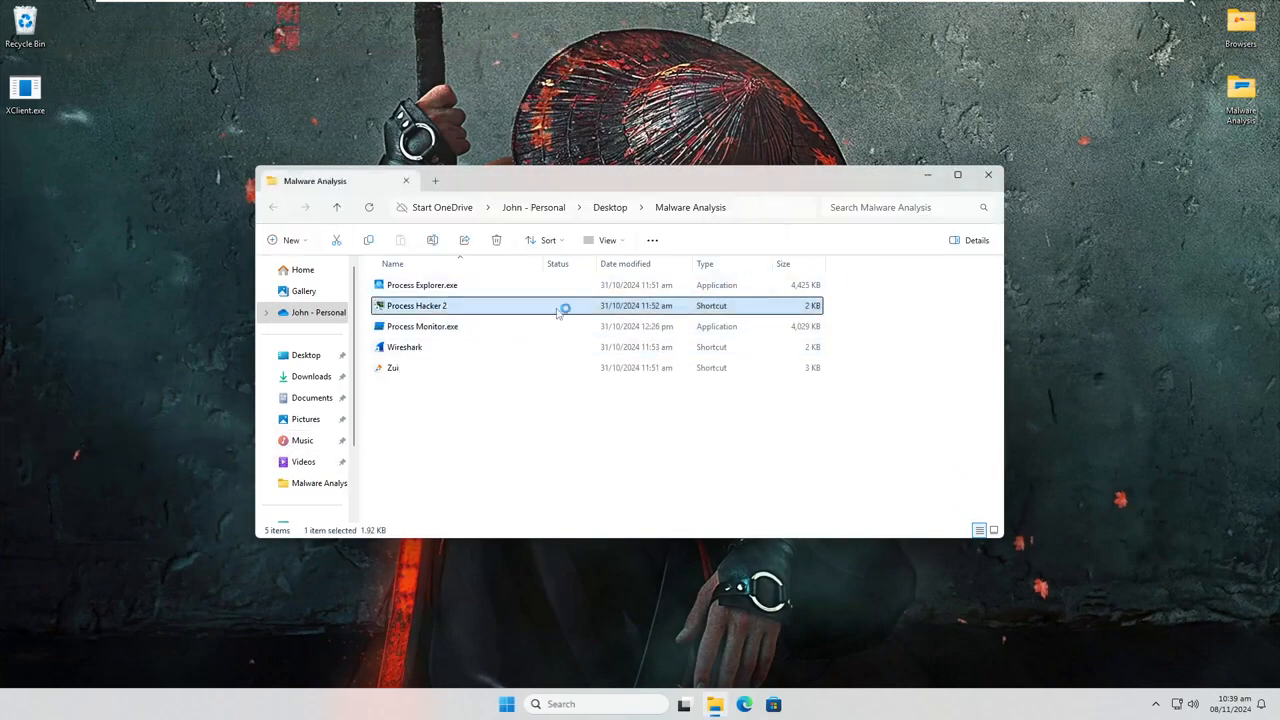
pyautogui.moveTo(408, 72); pyautogui.dragTo(1279, 252)
pyautogui.scroll(-15, 1200, 495)
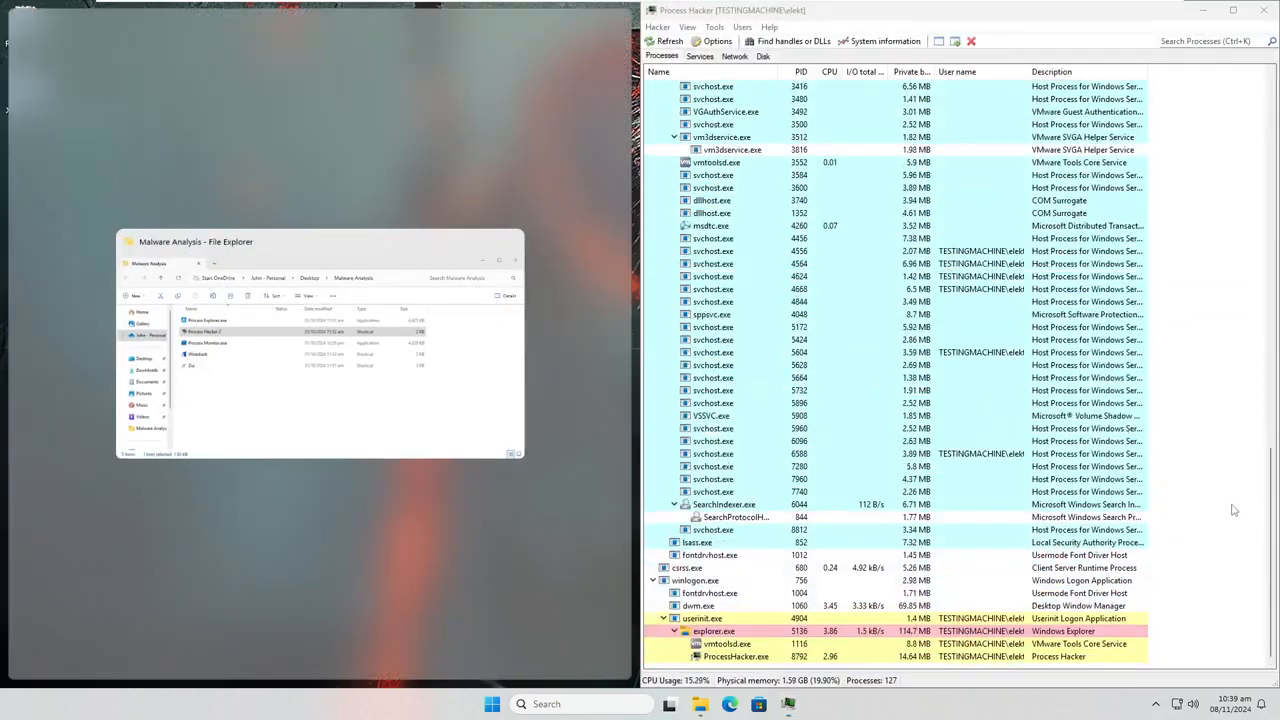
pyautogui.click(1231, 508)
# Inspect the full process tree from System Idle Process down to the explorer.exe children.
pyautogui.scroll(7, 913, 560)
pyautogui.scroll(15, 913, 560)
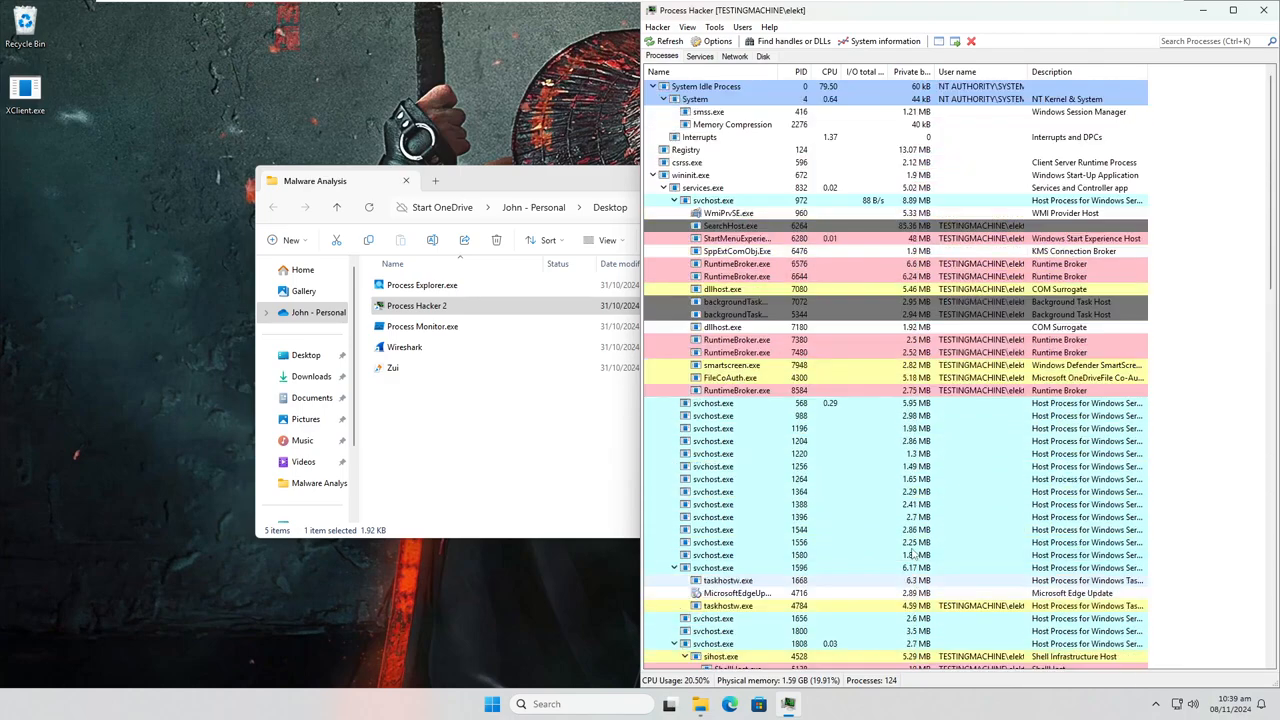
pyautogui.scroll(-20, 913, 555)
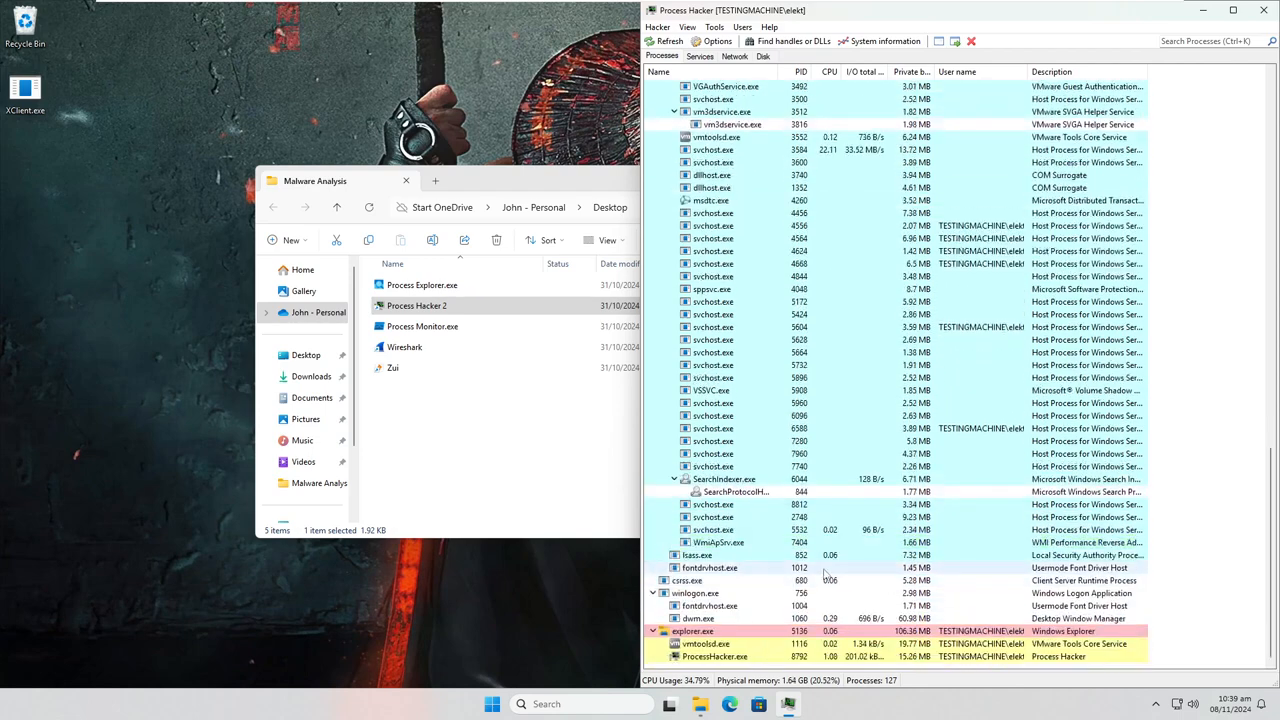
# Examine the running processes again from the System branch down to the explorer.exe children for signs of XClient.exe.
pyautogui.scroll(20, 826, 572)
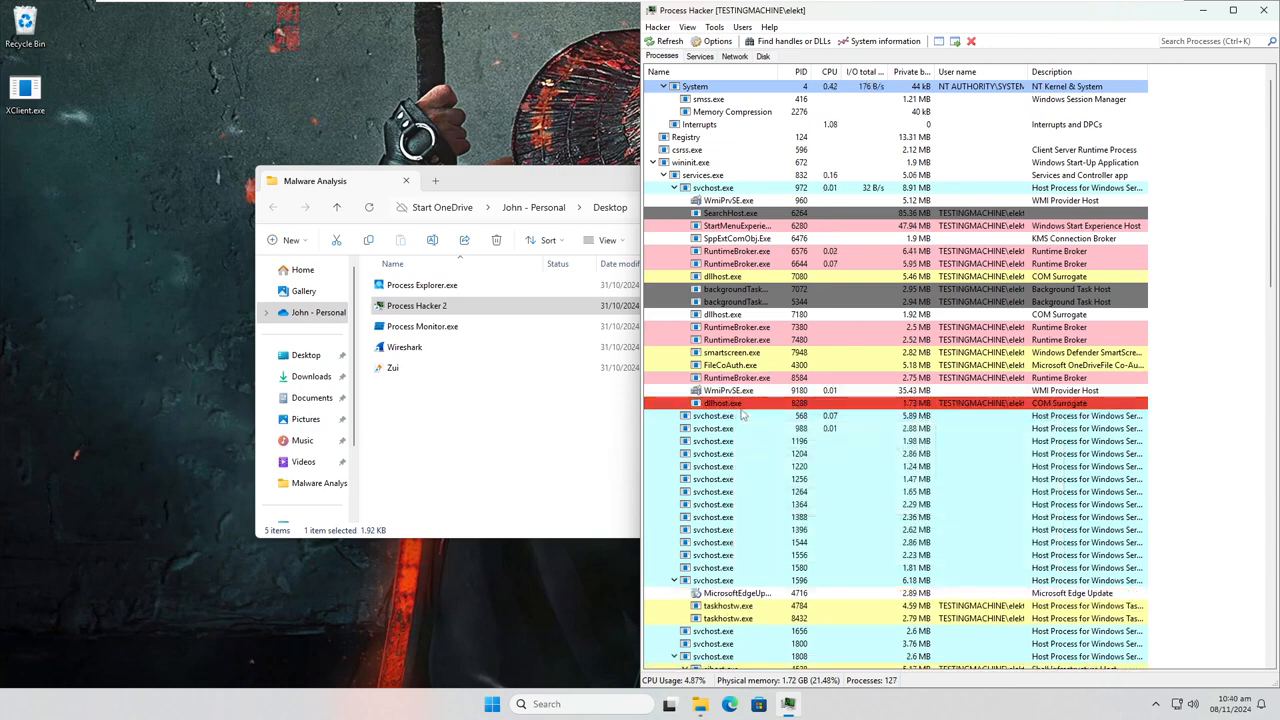
pyautogui.scroll(-3, 736, 316)
pyautogui.scroll(-3, 737, 360)
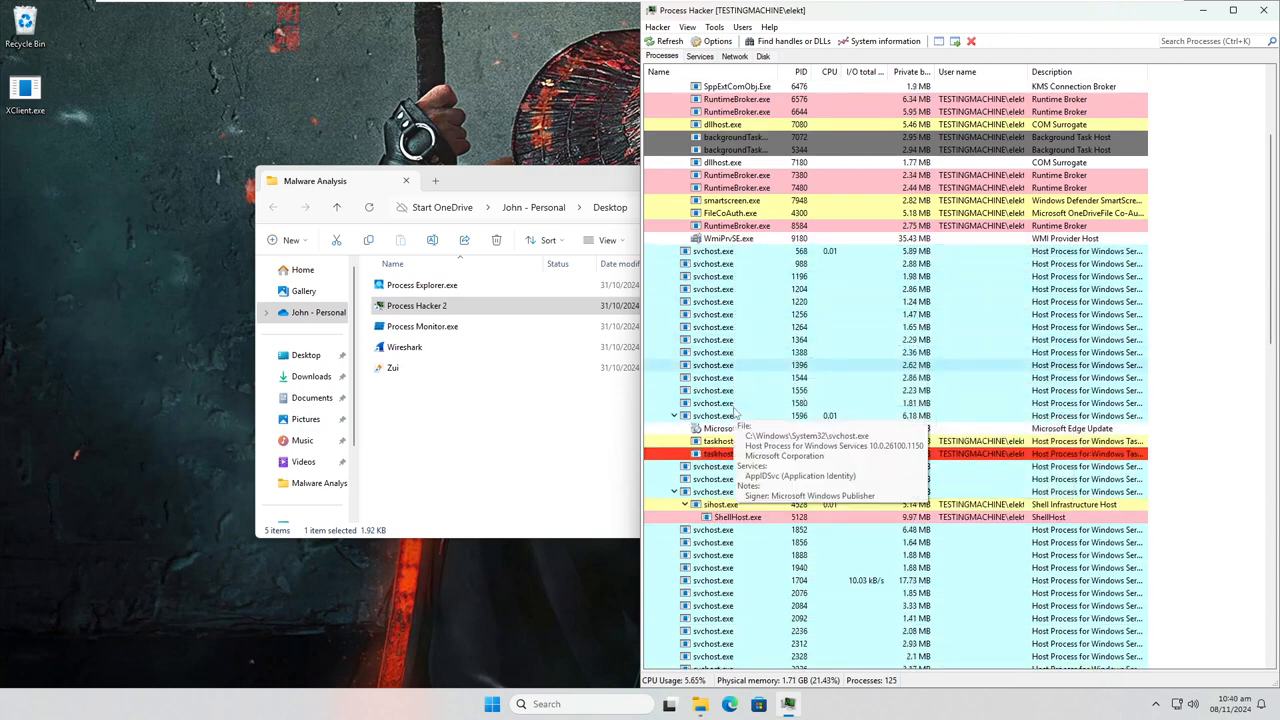
pyautogui.scroll(-5, 737, 425)
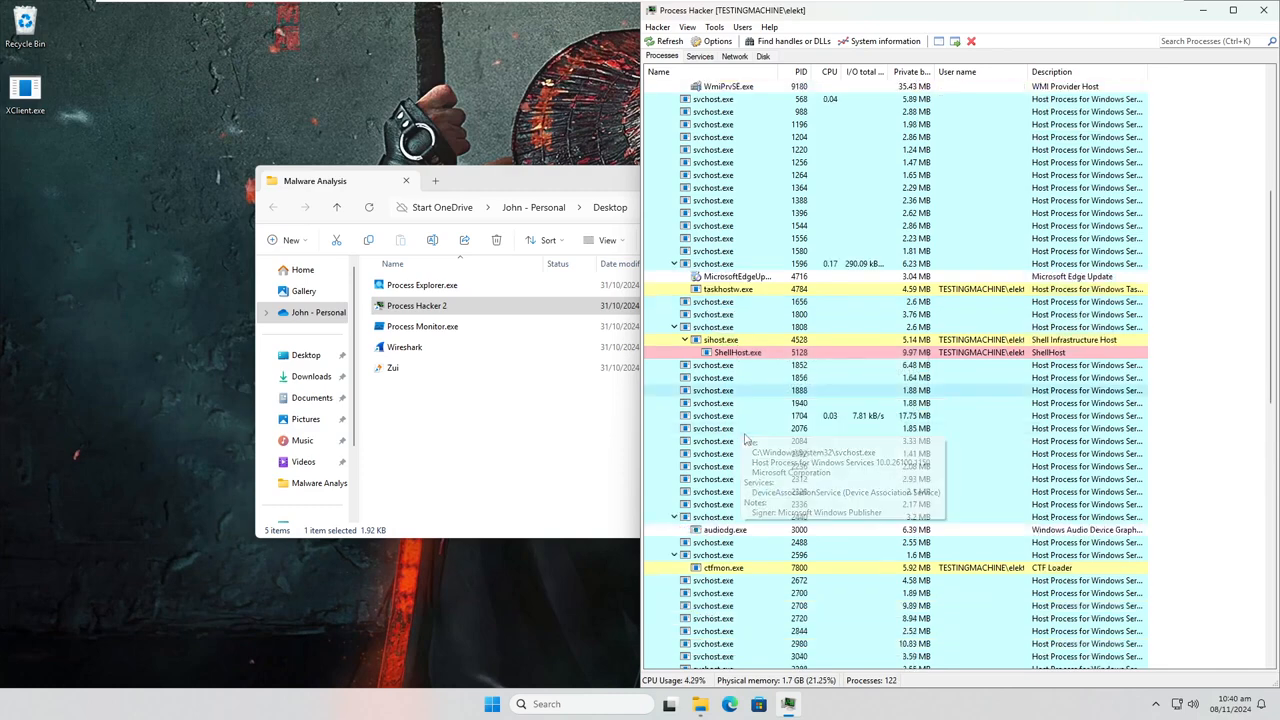
pyautogui.scroll(-6, 748, 450)
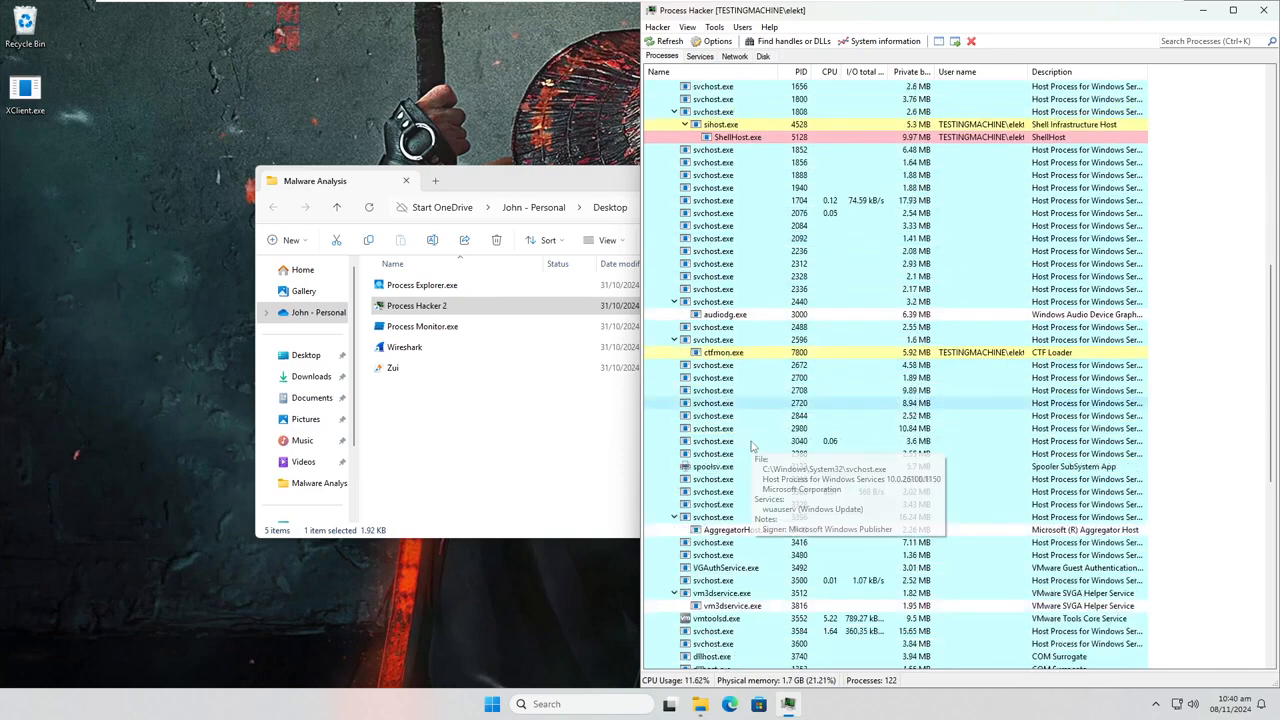
pyautogui.scroll(-7, 745, 462)
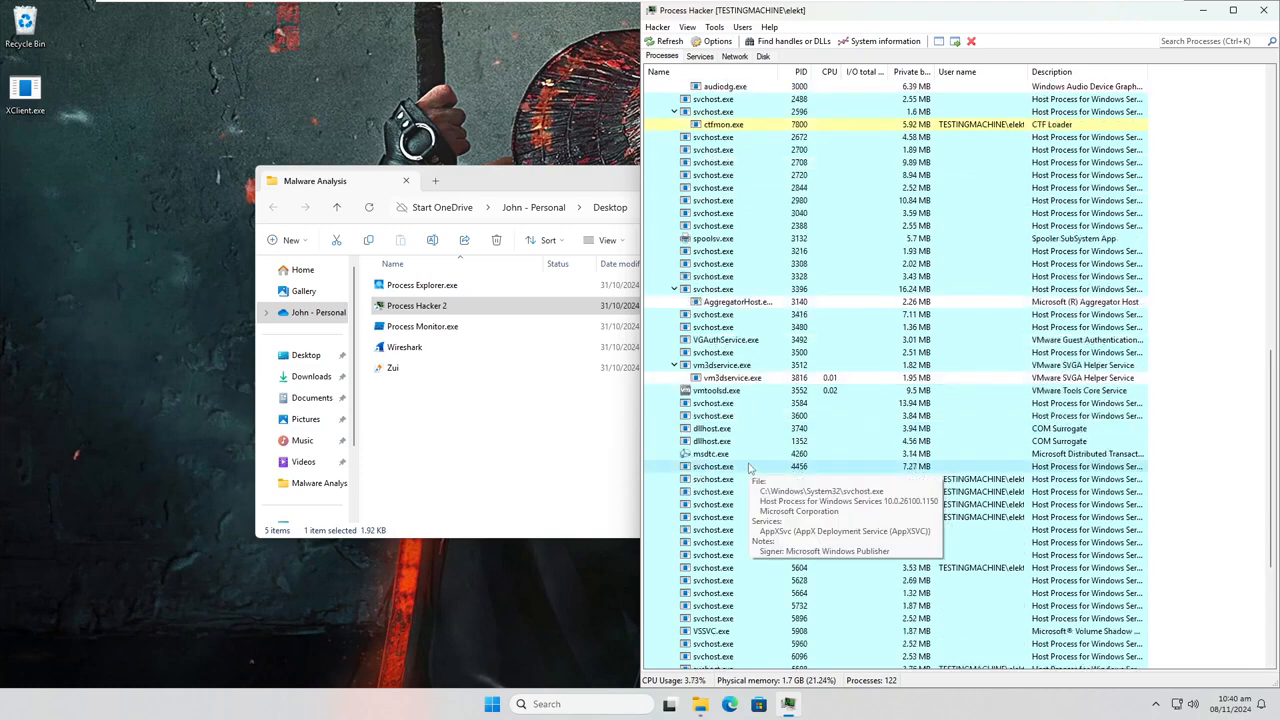
pyautogui.scroll(-2, 748, 467)
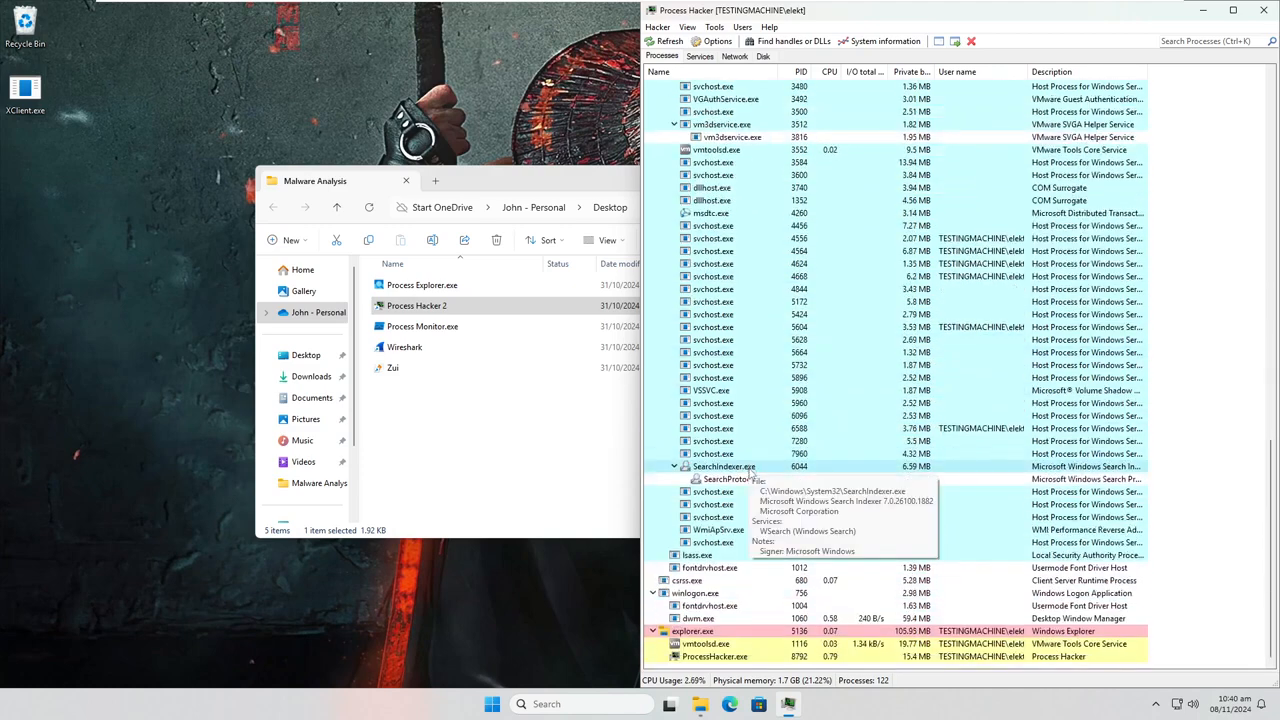
# Launch Wireshark from the Malware Analysis folder and minimise the folder window.
pyautogui.click(570, 402)
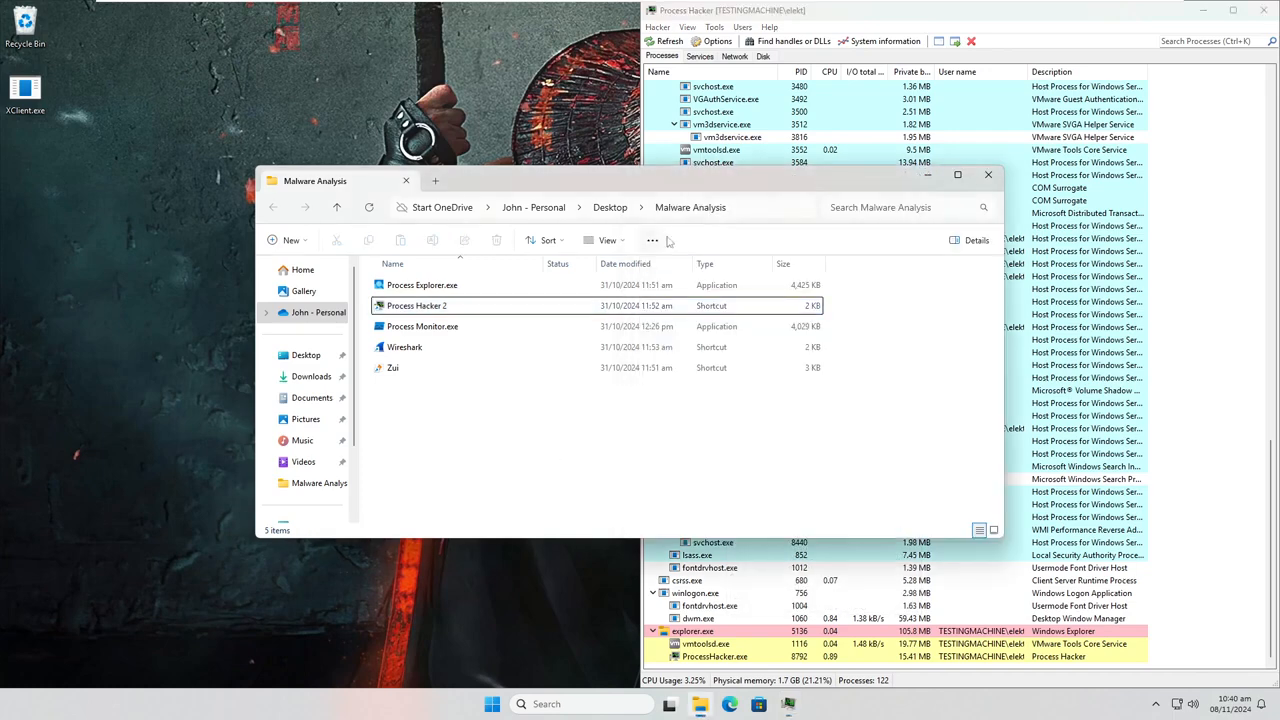
pyautogui.click(426, 352)
pyautogui.doubleClick(426, 352)
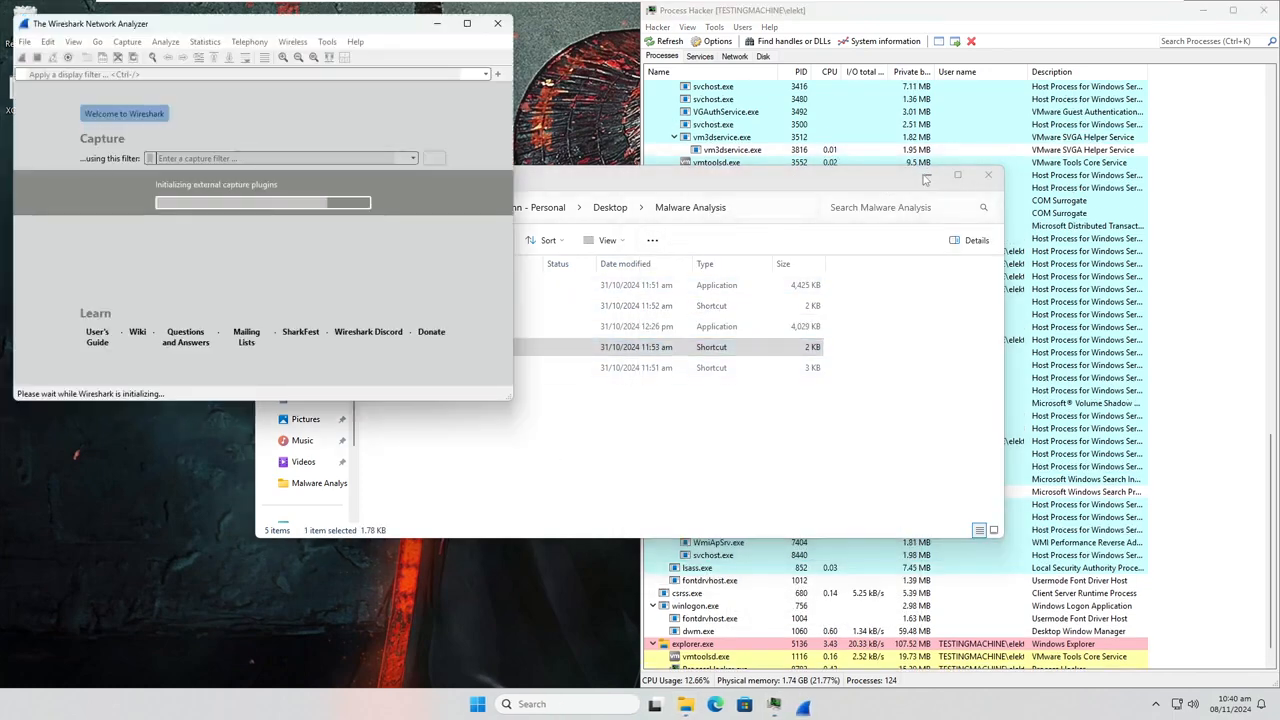
pyautogui.click(927, 176)
pyautogui.scroll(-2, 820, 455)
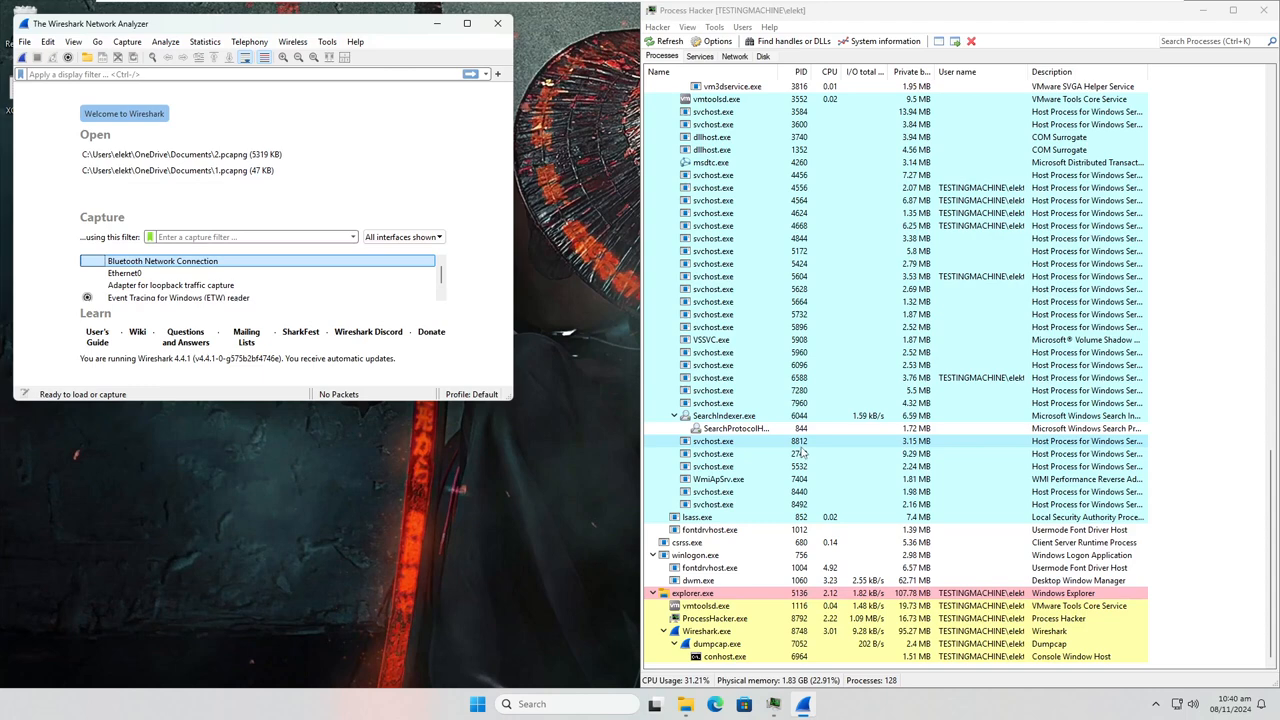
pyautogui.scroll(-1, 210, 267)
pyautogui.doubleClick(210, 267)
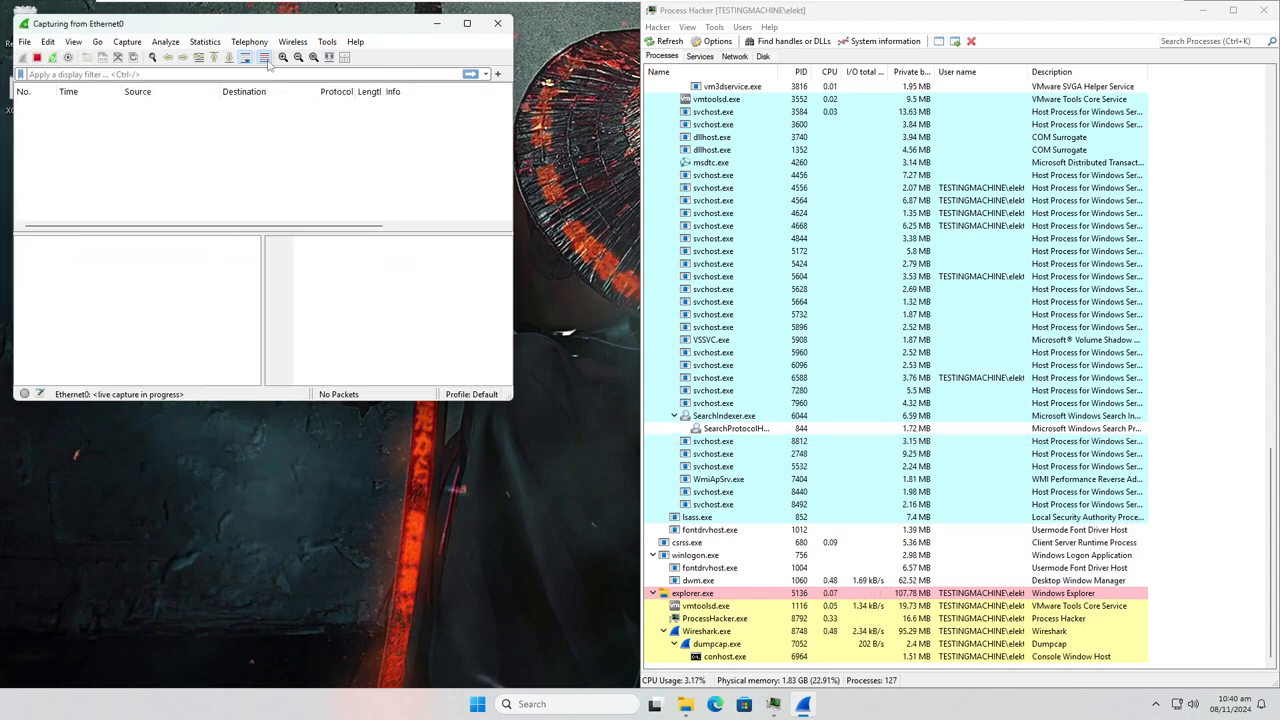
pyautogui.moveTo(129, 23); pyautogui.dragTo(718, 122)
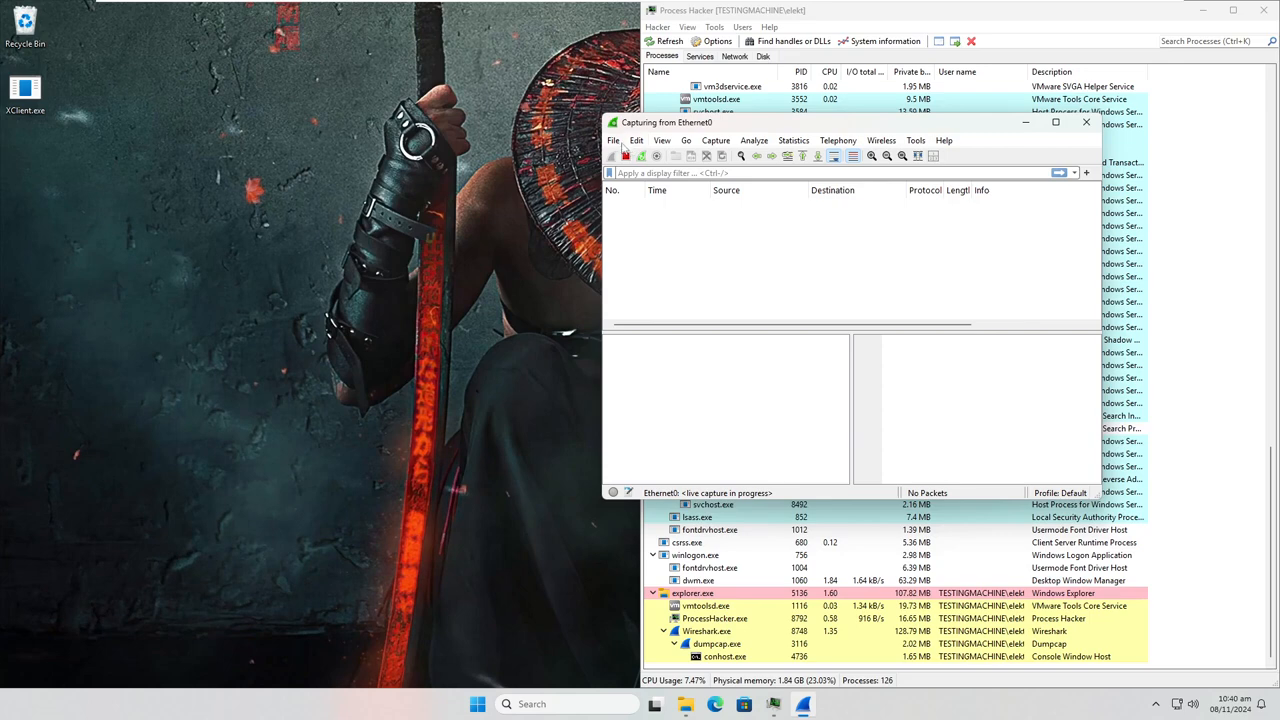
pyautogui.click(614, 141)
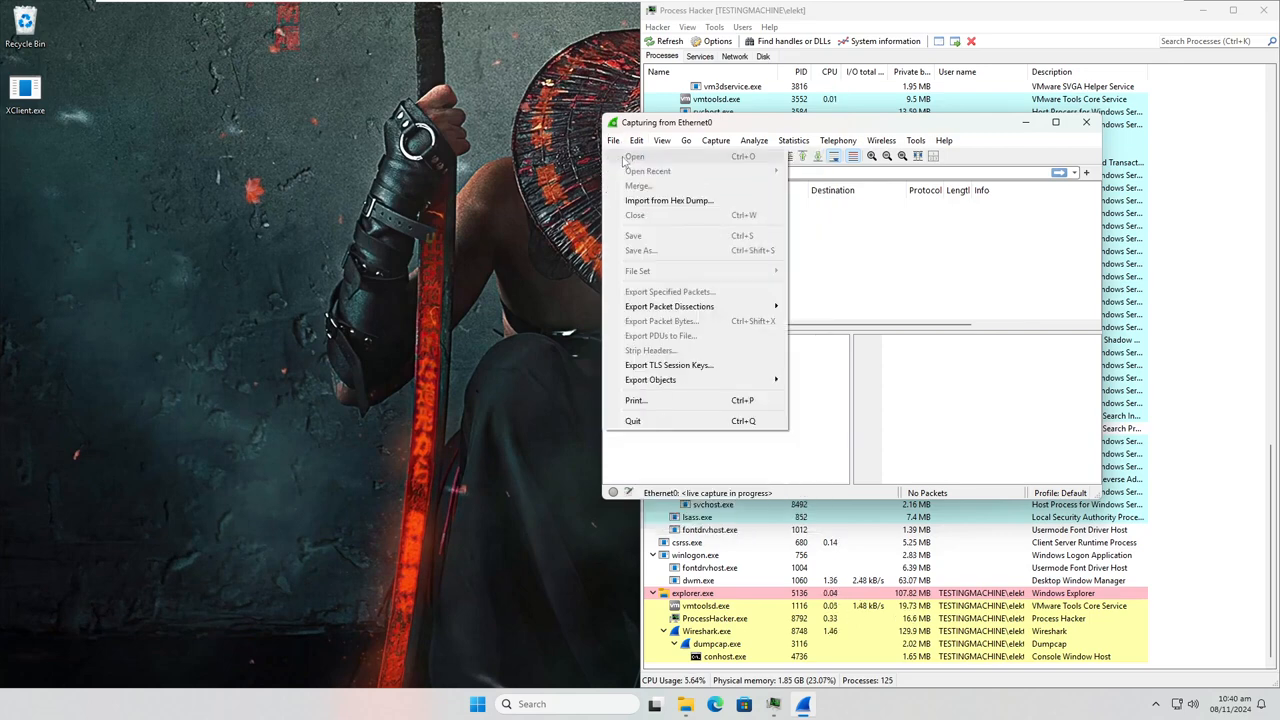
pyautogui.click(887, 258)
pyautogui.click(626, 156)
# Open the recent capture 2.pcapng without saving the current packets and snap Wireshark to the right half of the desktop.
pyautogui.click(613, 141)
pyautogui.click(630, 162)
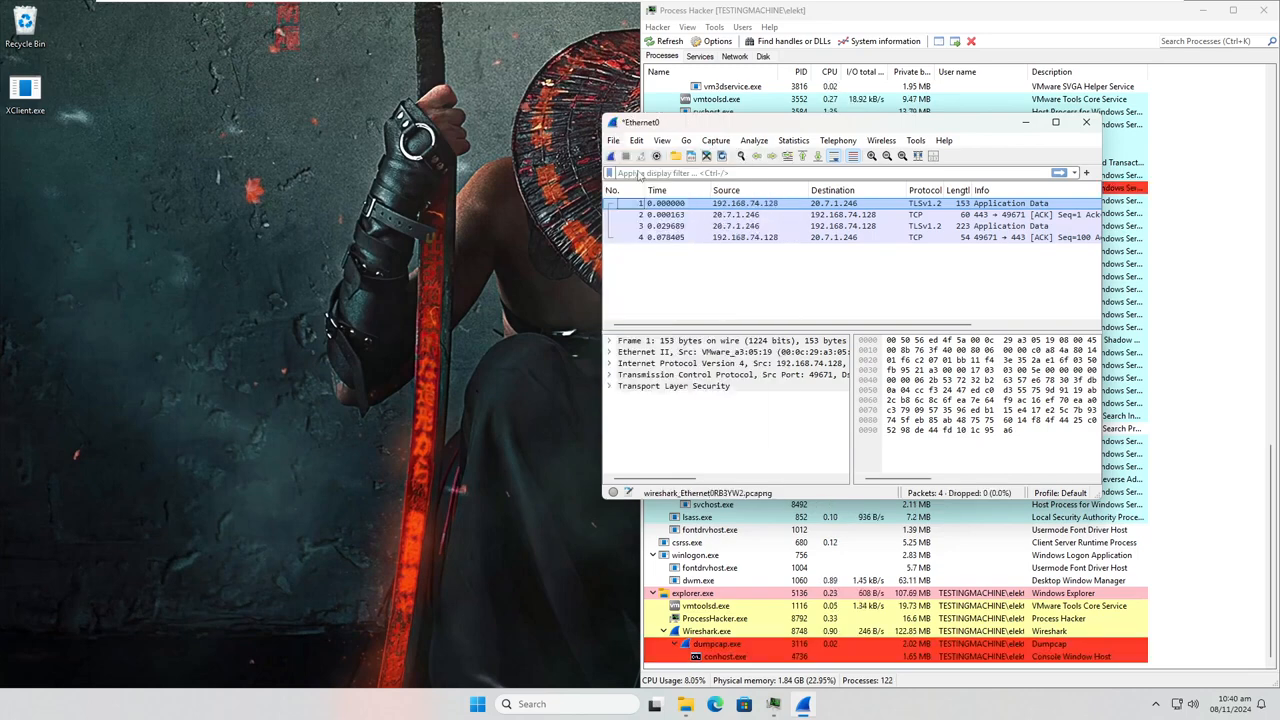
pyautogui.doubleClick(689, 177)
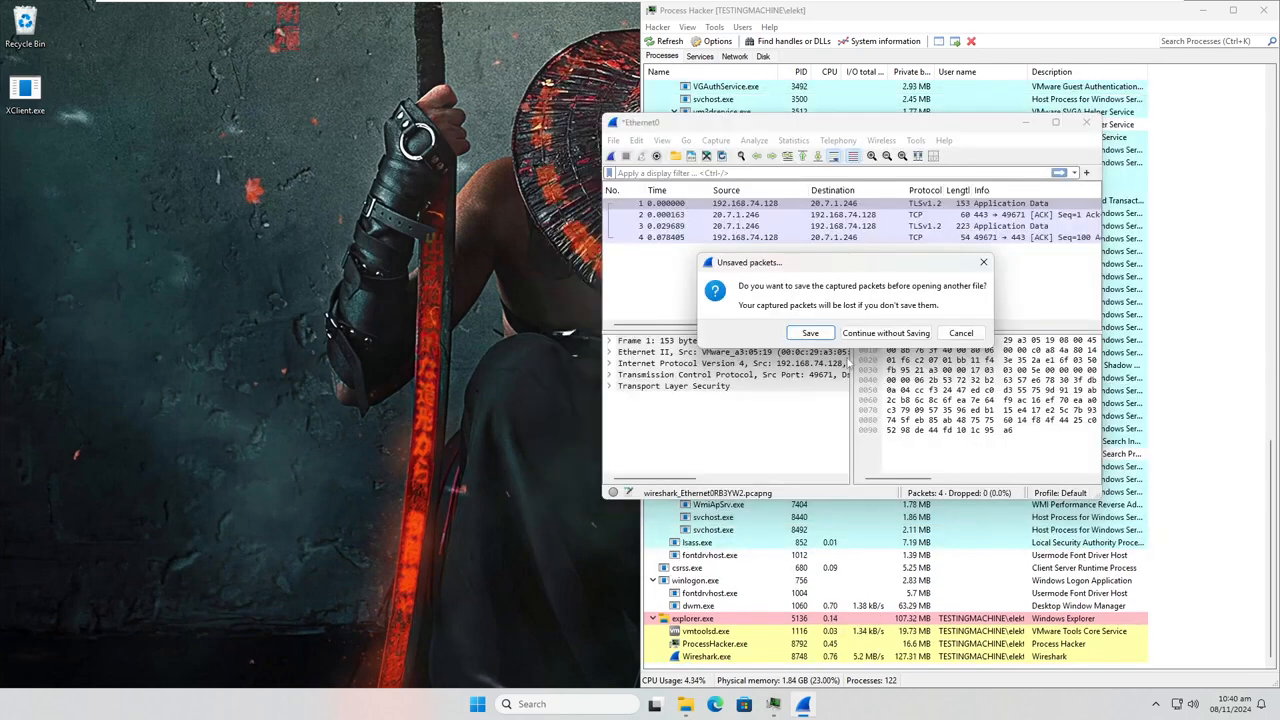
pyautogui.click(868, 332)
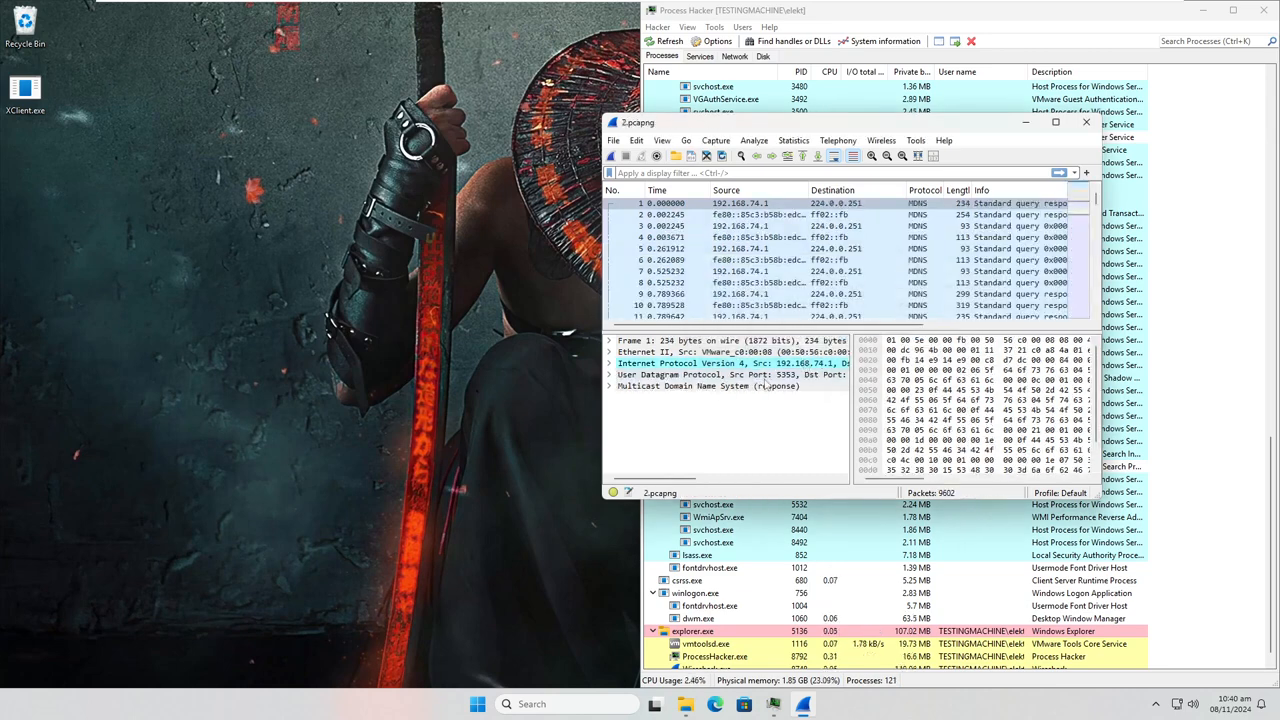
pyautogui.moveTo(899, 127); pyautogui.dragTo(1279, 190)
pyautogui.press('Escape')
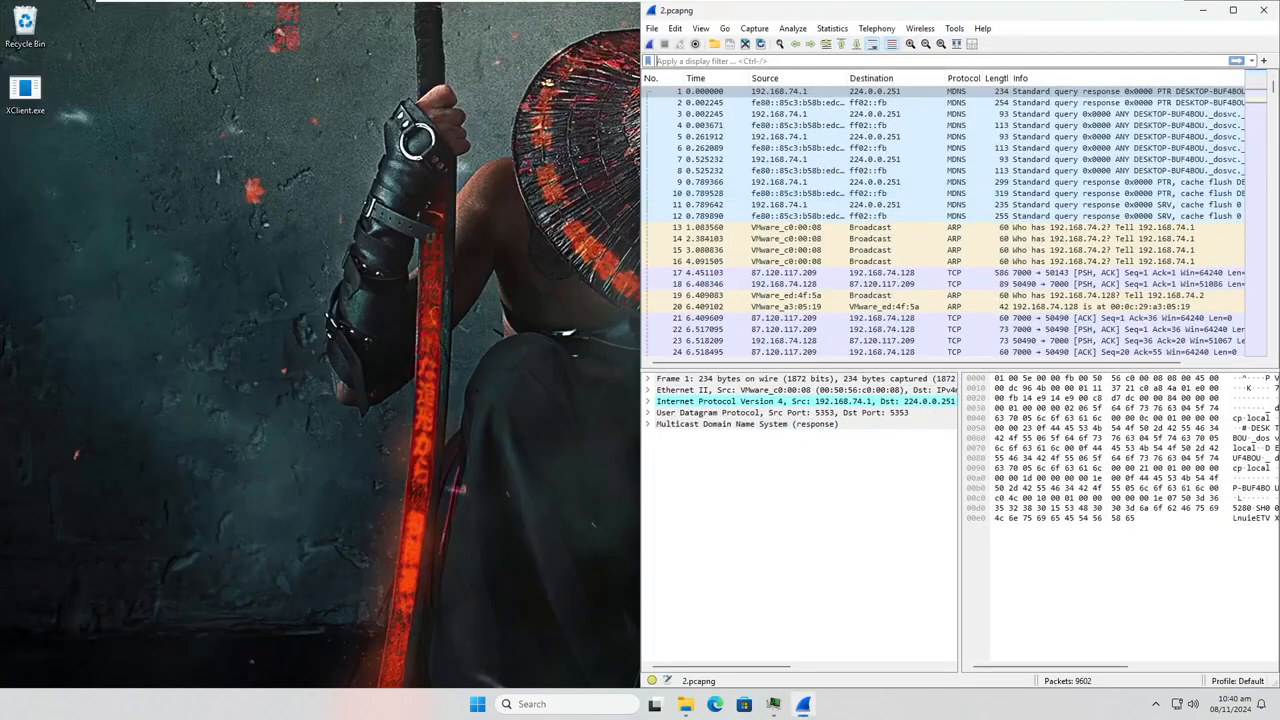
# Filter the capture by http and expand the Hypertext Transfer Protocol details of the GET /dashboard/ request in packet 6120.
pyautogui.write('http')
pyautogui.press('Return')
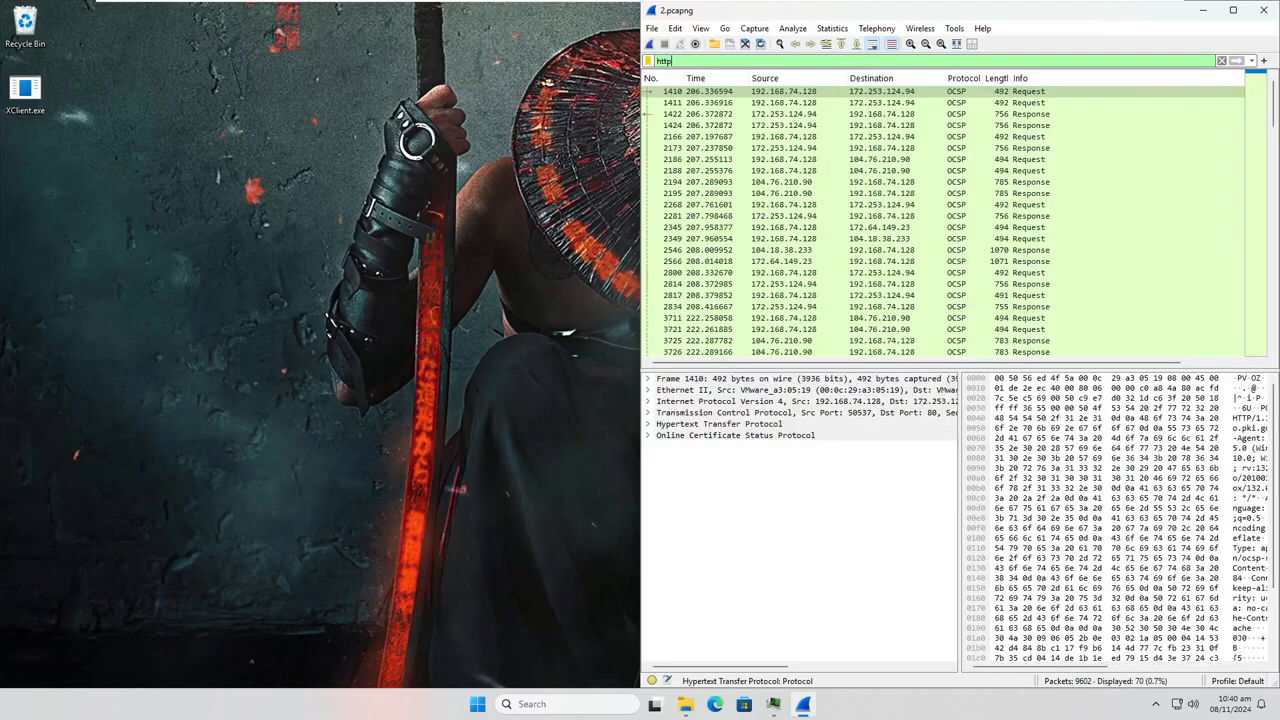
pyautogui.scroll(-4, 897, 147)
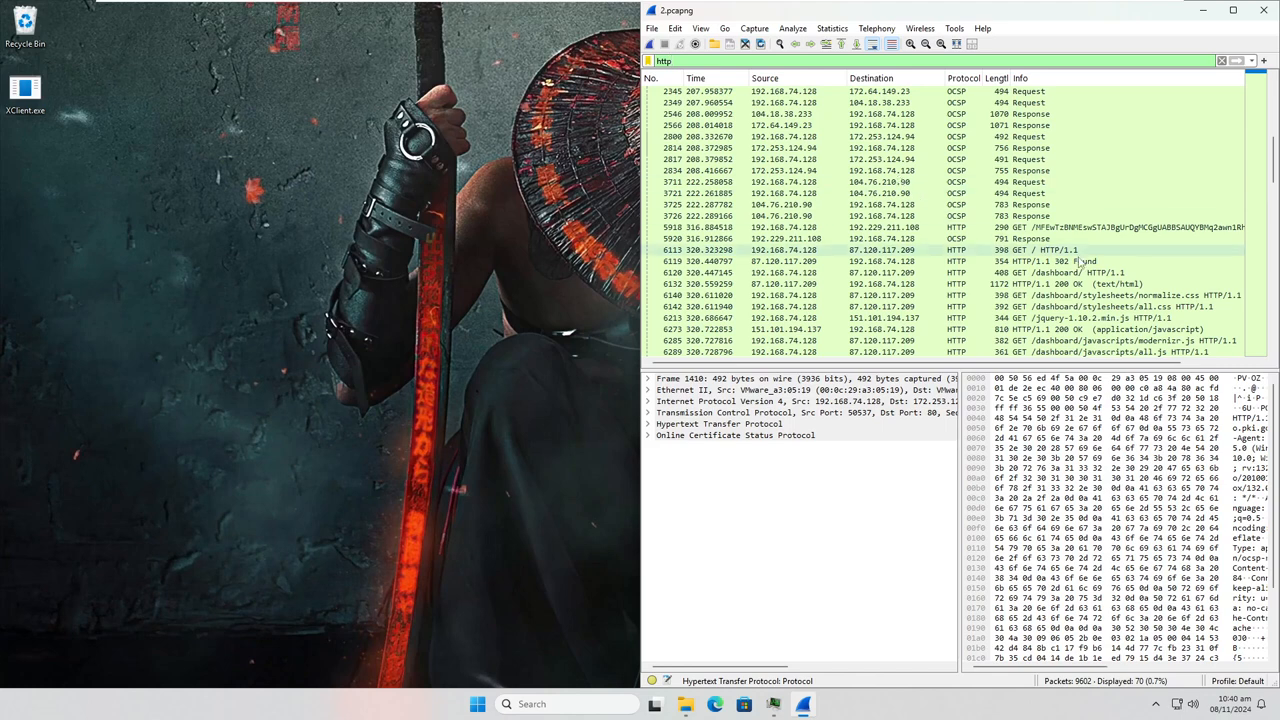
pyautogui.click(665, 273)
pyautogui.click(647, 425)
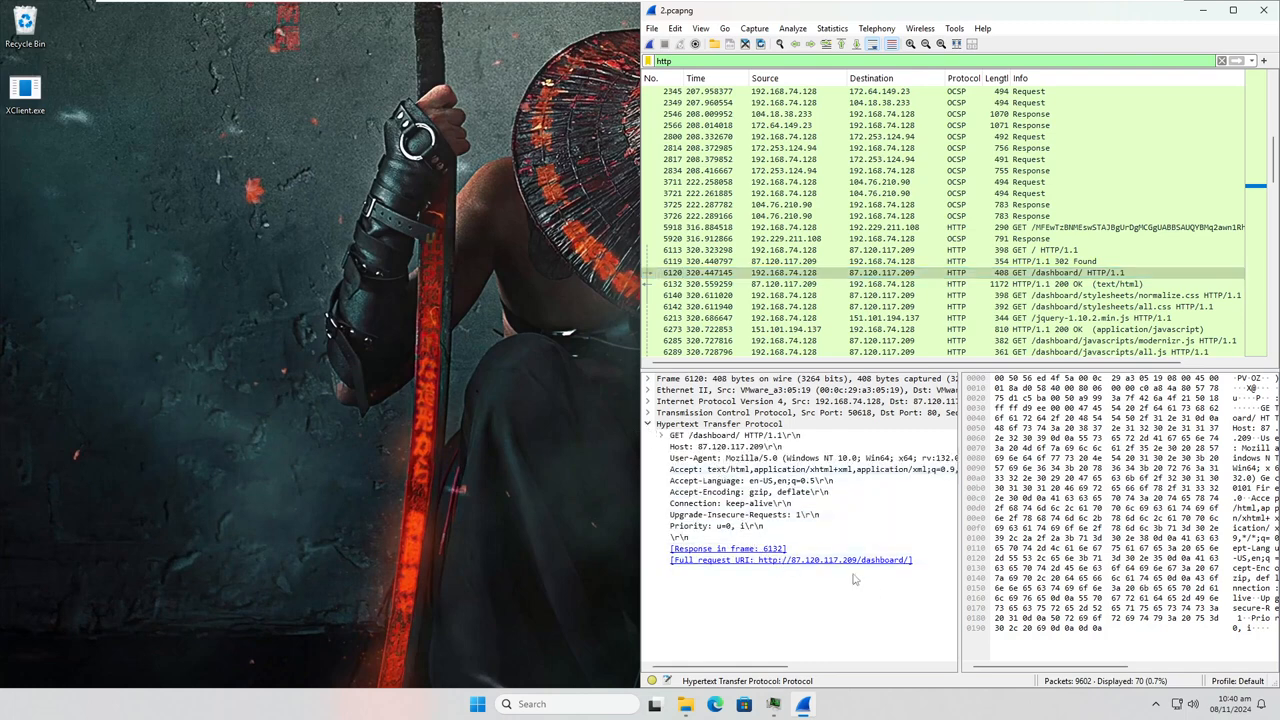
# Inspect the jquery-1.10.2.min.js request in packet 6213 and review the HTTP packets that follow it.
pyautogui.click(912, 318)
pyautogui.scroll(-3, 912, 320)
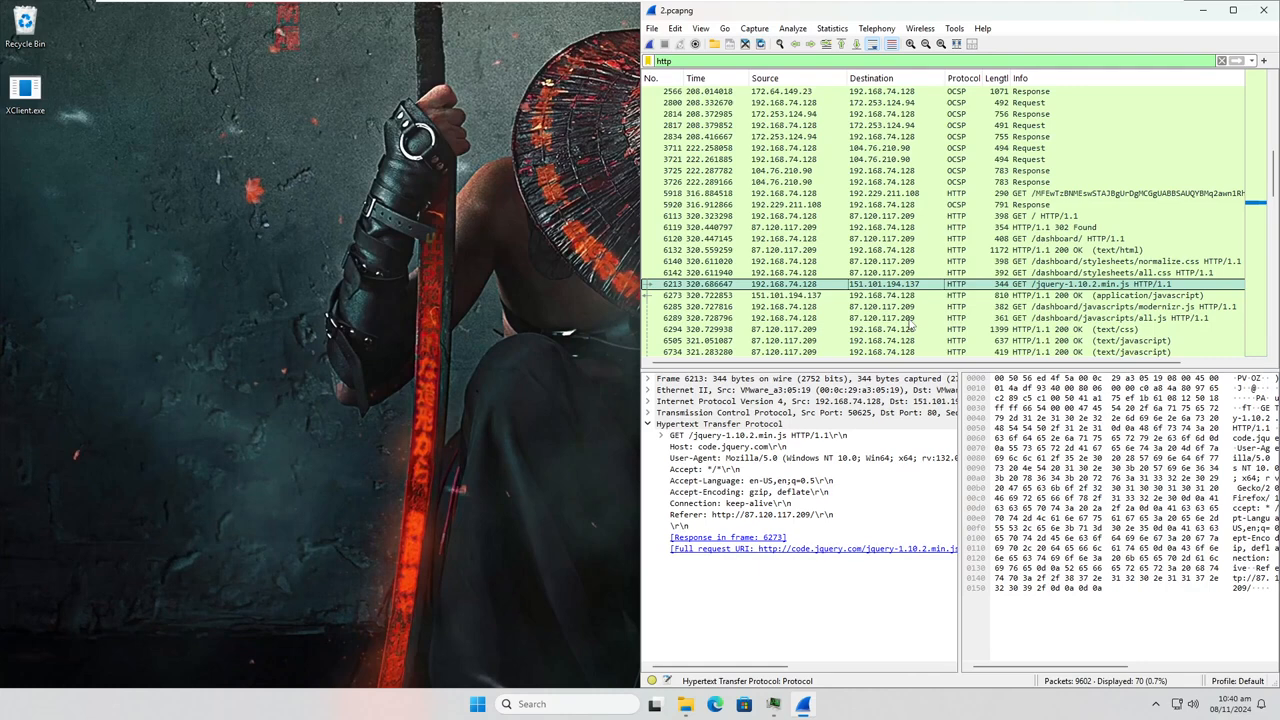
pyautogui.scroll(-1, 910, 322)
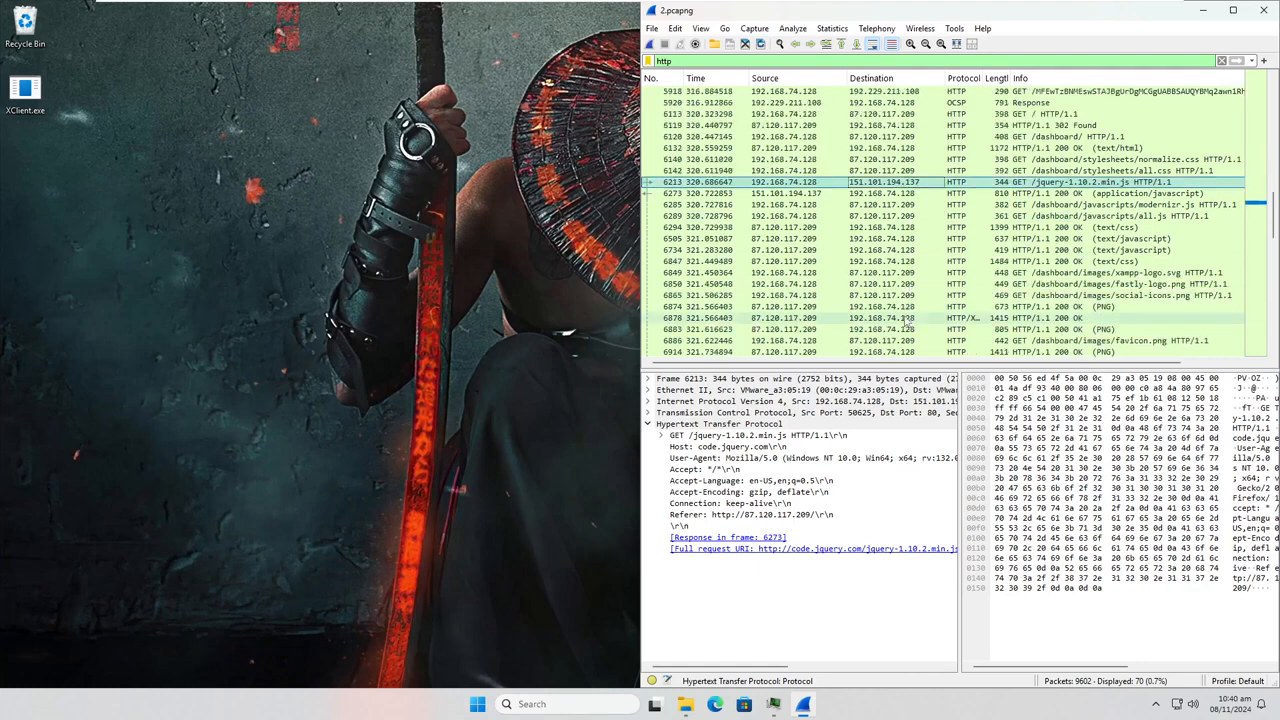
pyautogui.scroll(-2, 908, 321)
pyautogui.scroll(2, 908, 321)
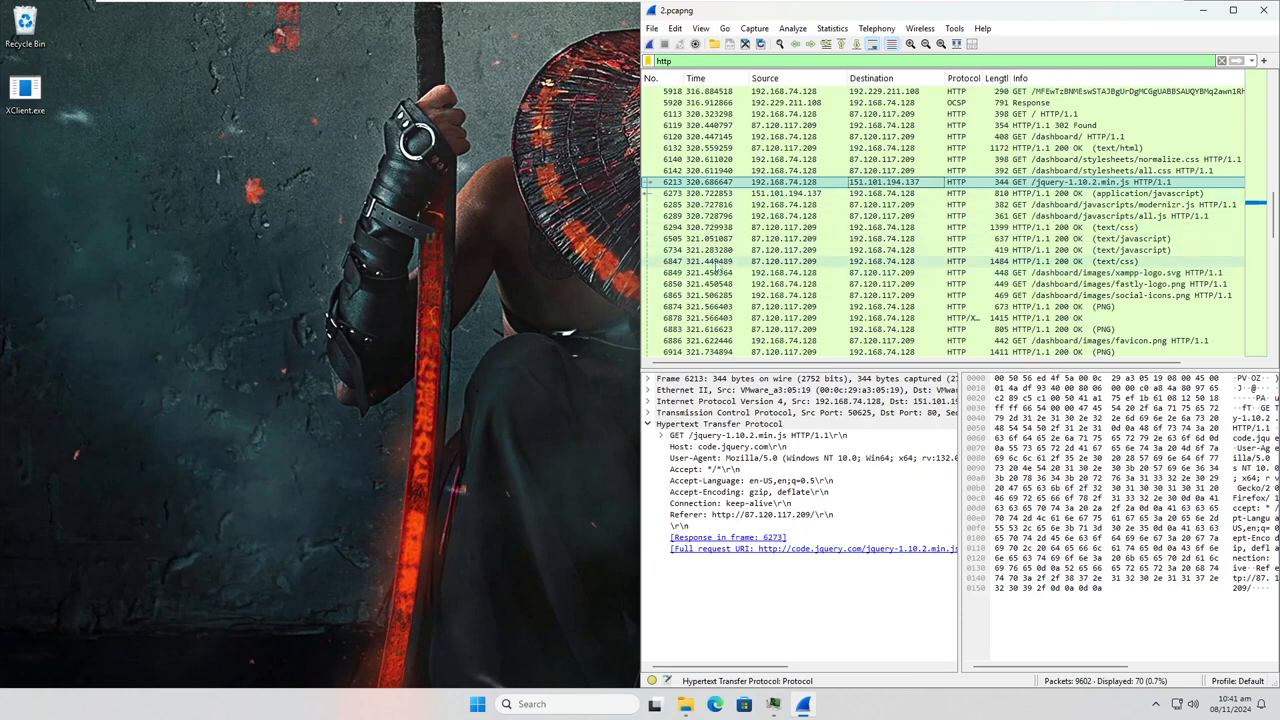
pyautogui.scroll(-2, 700, 290)
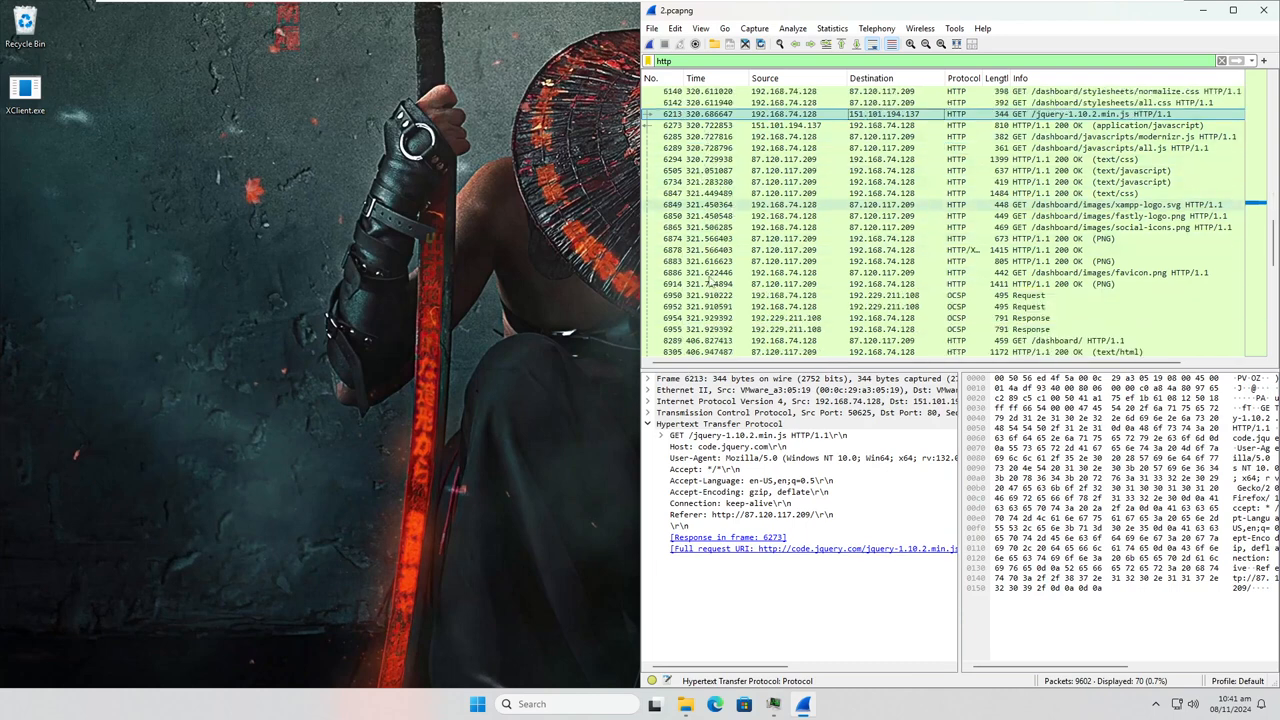
pyautogui.scroll(-1, 735, 330)
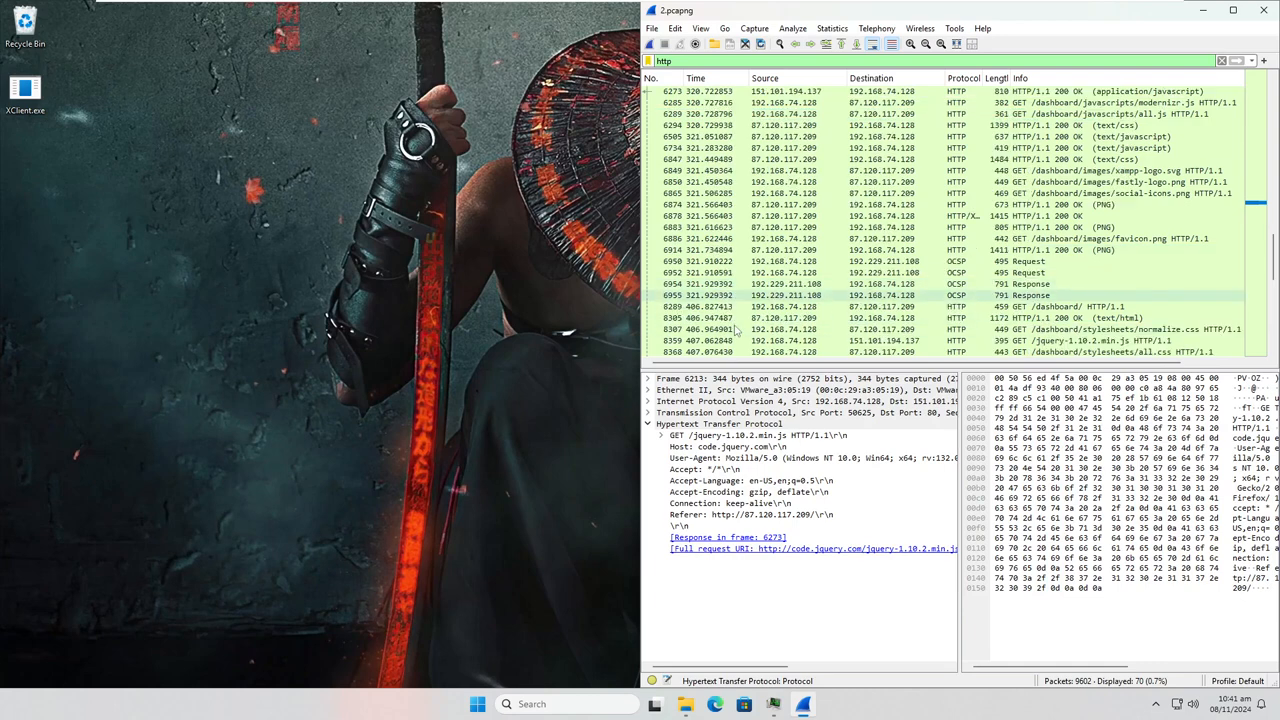
# Inspect the HTTP details of the GET /dashboard/ request in packet 8289 and its response in packet 8305.
pyautogui.click(822, 307)
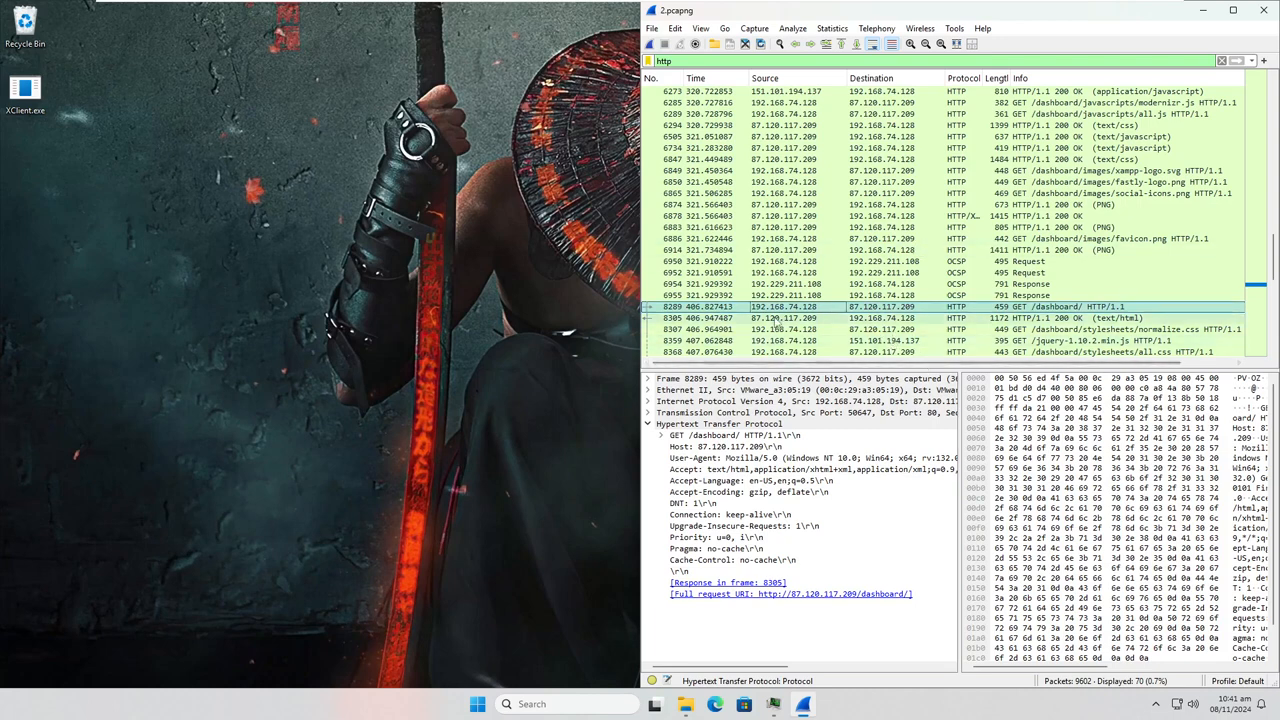
pyautogui.scroll(1, 790, 173)
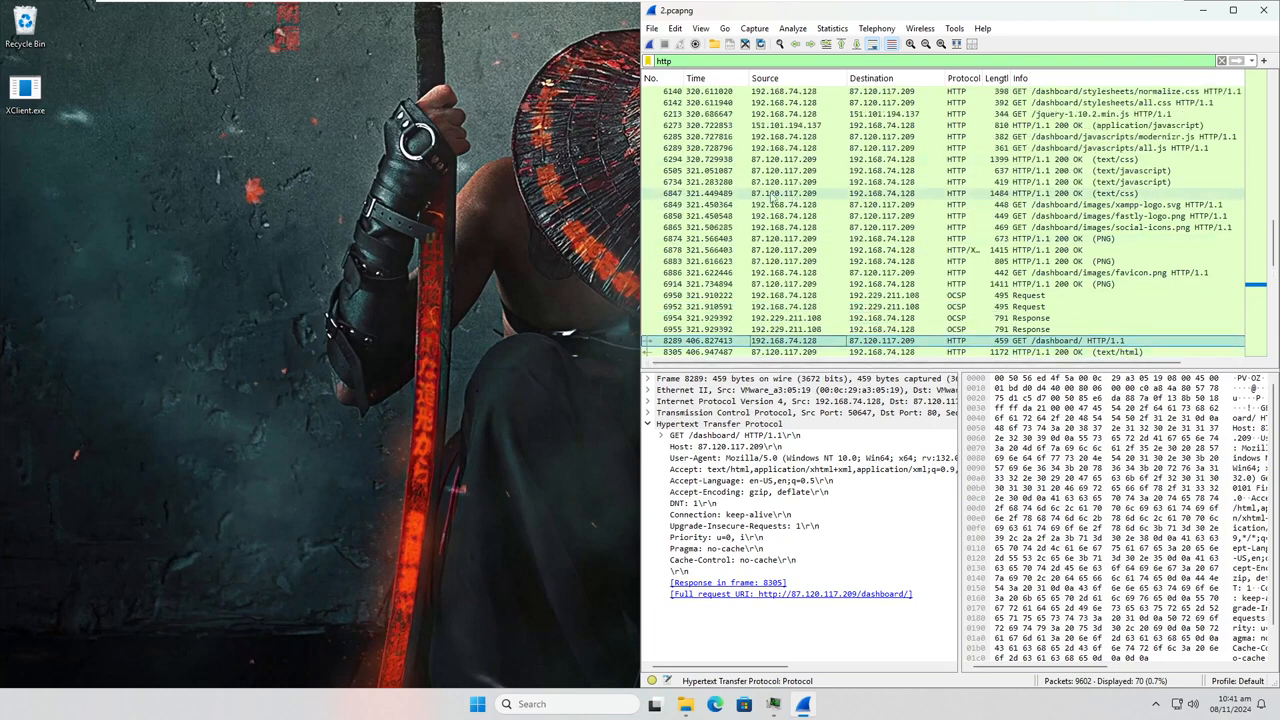
pyautogui.click(701, 169)
pyautogui.scroll(-3, 738, 290)
pyautogui.click(736, 249)
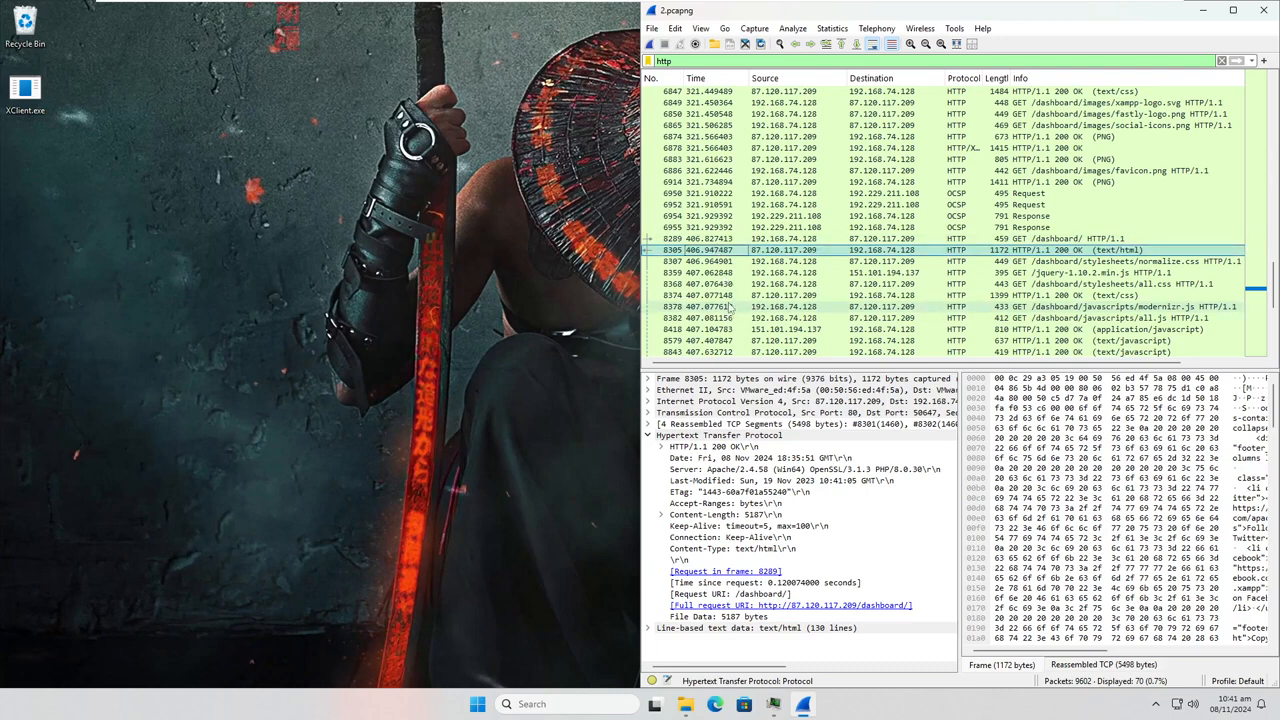
# Review the remaining HTTP packets near the end of the capture and inspect the xampp-logo.svg response in packet 9003.
pyautogui.scroll(-1, 731, 307)
pyautogui.scroll(-1, 747, 278)
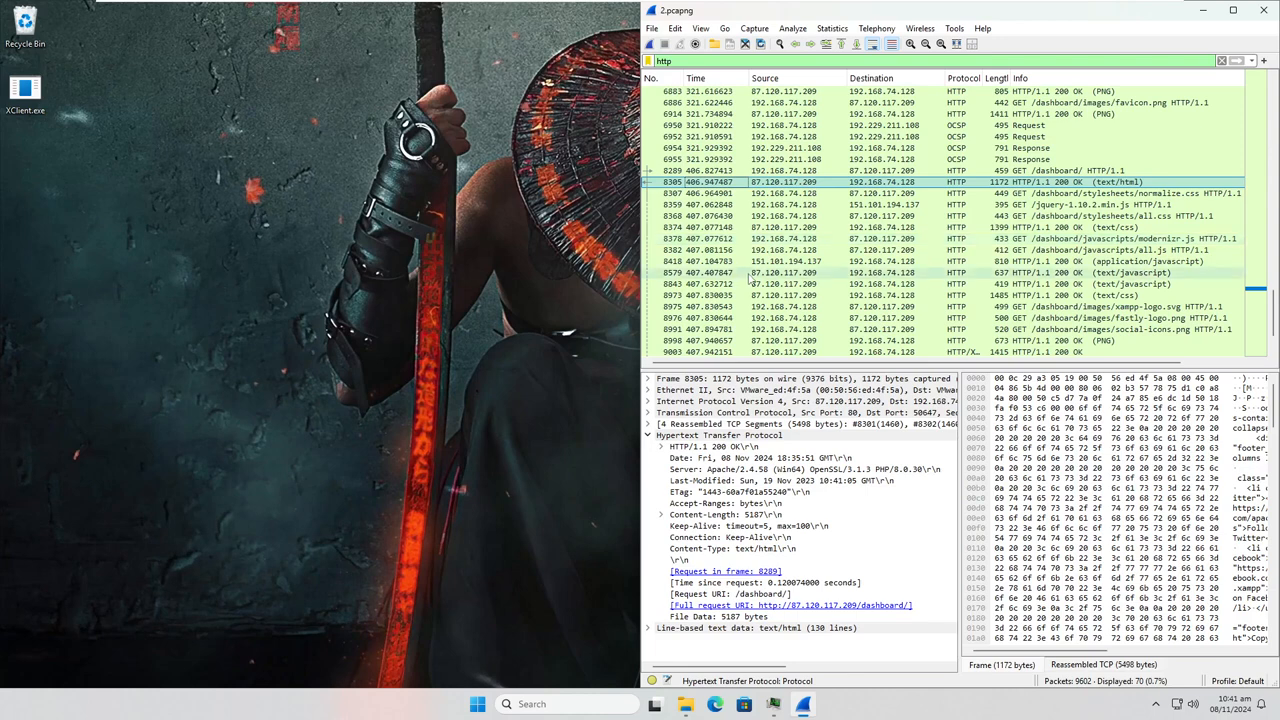
pyautogui.scroll(-1, 747, 280)
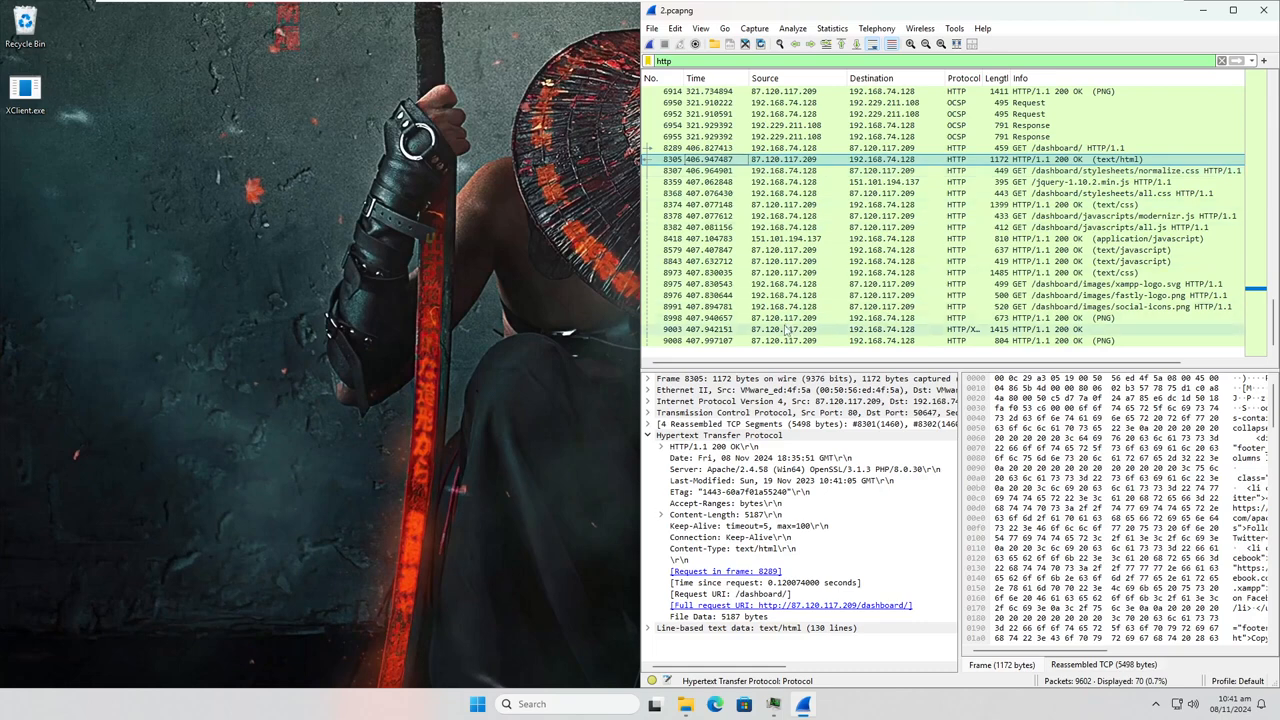
pyautogui.click(874, 329)
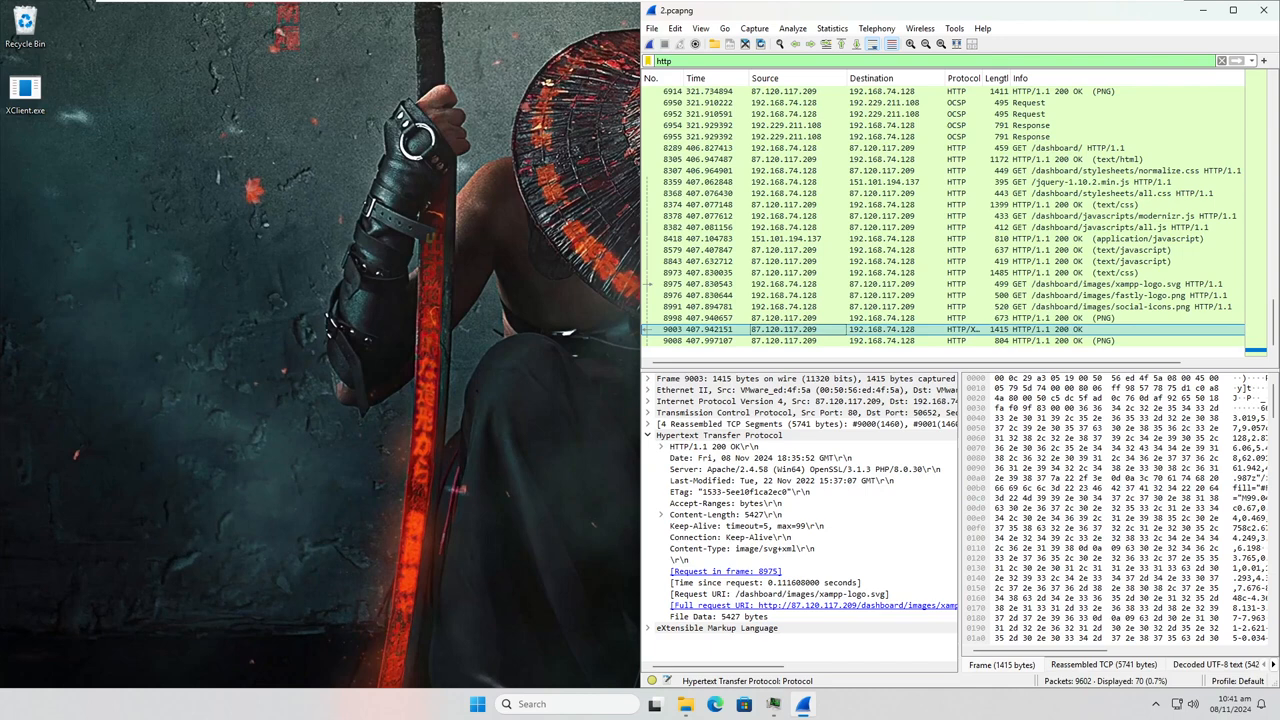
# Adjust the width of the Protocol column and review the filtered HTTP packets back to the first one.
pyautogui.moveTo(983, 78); pyautogui.dragTo(972, 112)
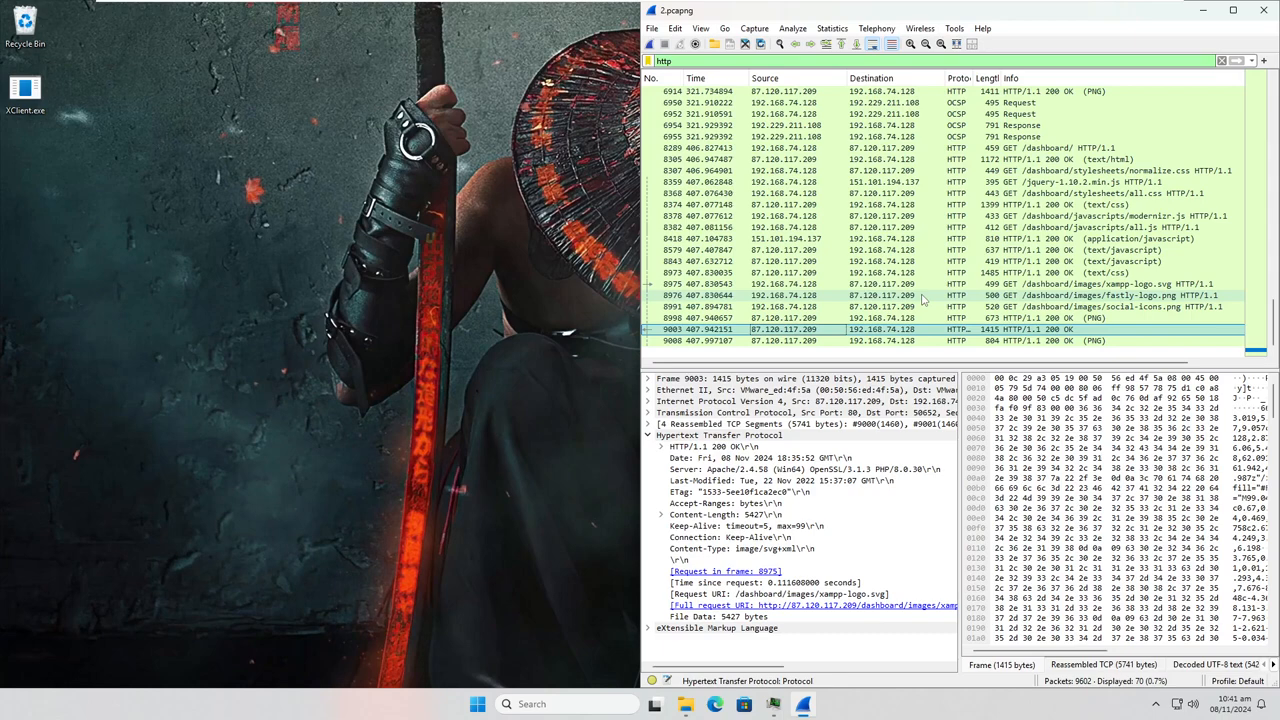
pyautogui.scroll(8, 919, 297)
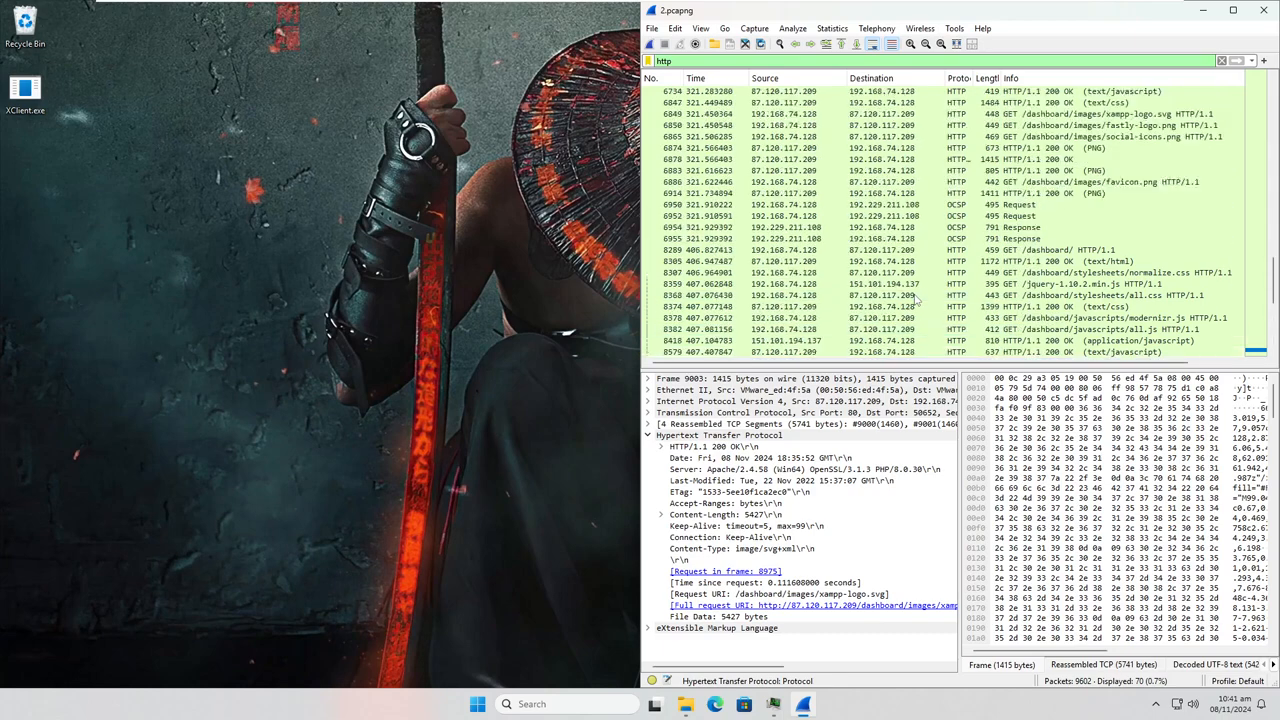
pyautogui.scroll(-4, 978, 169)
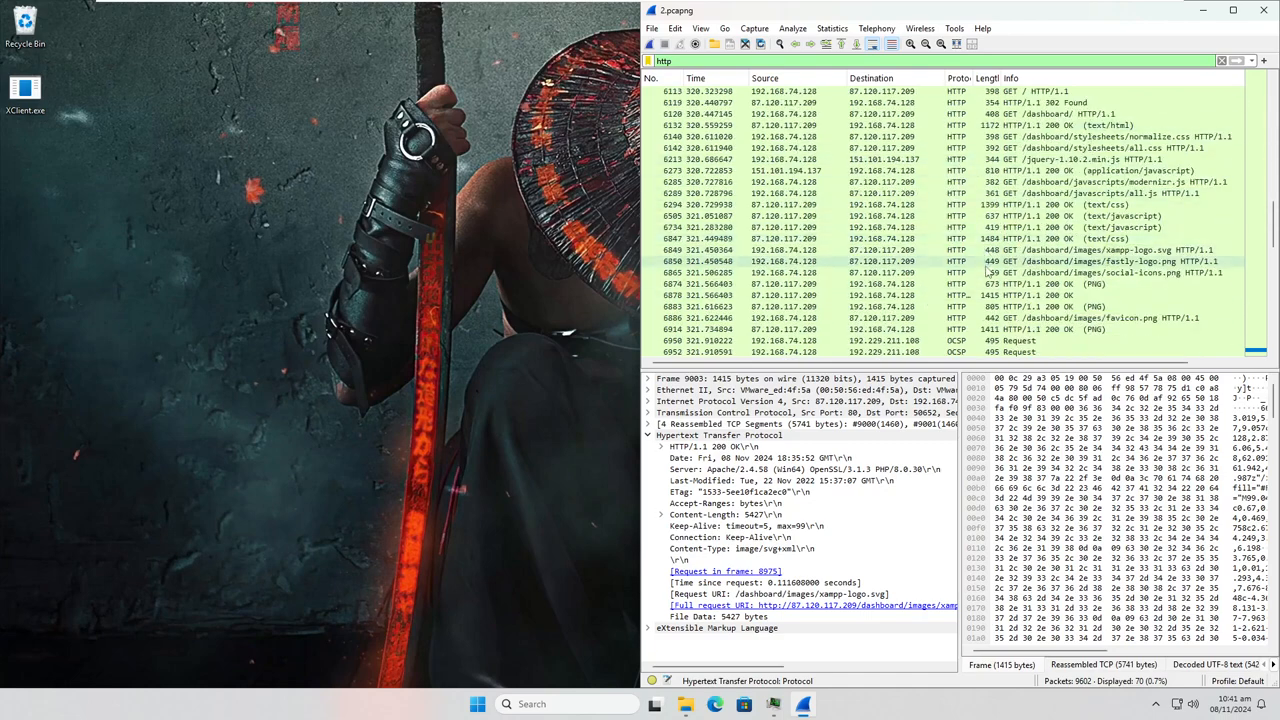
pyautogui.moveTo(972, 81); pyautogui.dragTo(977, 83)
pyautogui.scroll(6, 1012, 228)
pyautogui.scroll(6, 1013, 228)
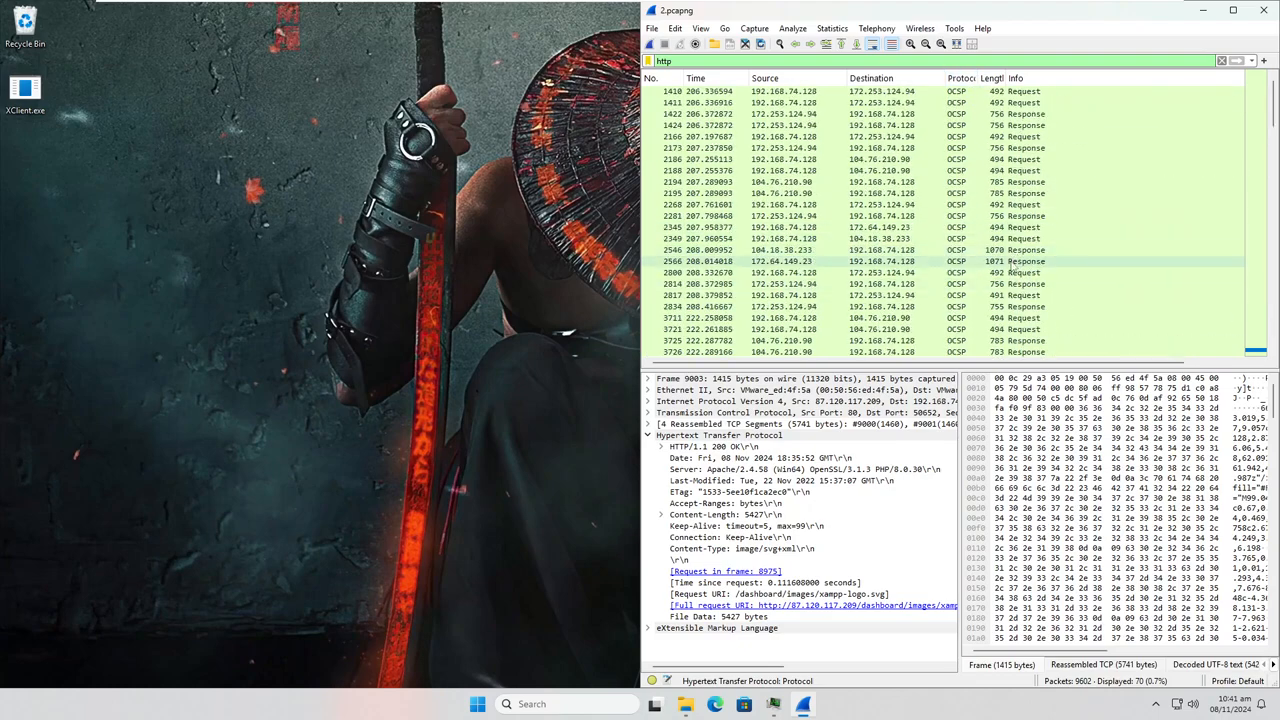
pyautogui.scroll(-6, 1004, 270)
# Close Wireshark and recheck the Process Hacker tree down to the explorer.exe children.
pyautogui.click(1262, 12)
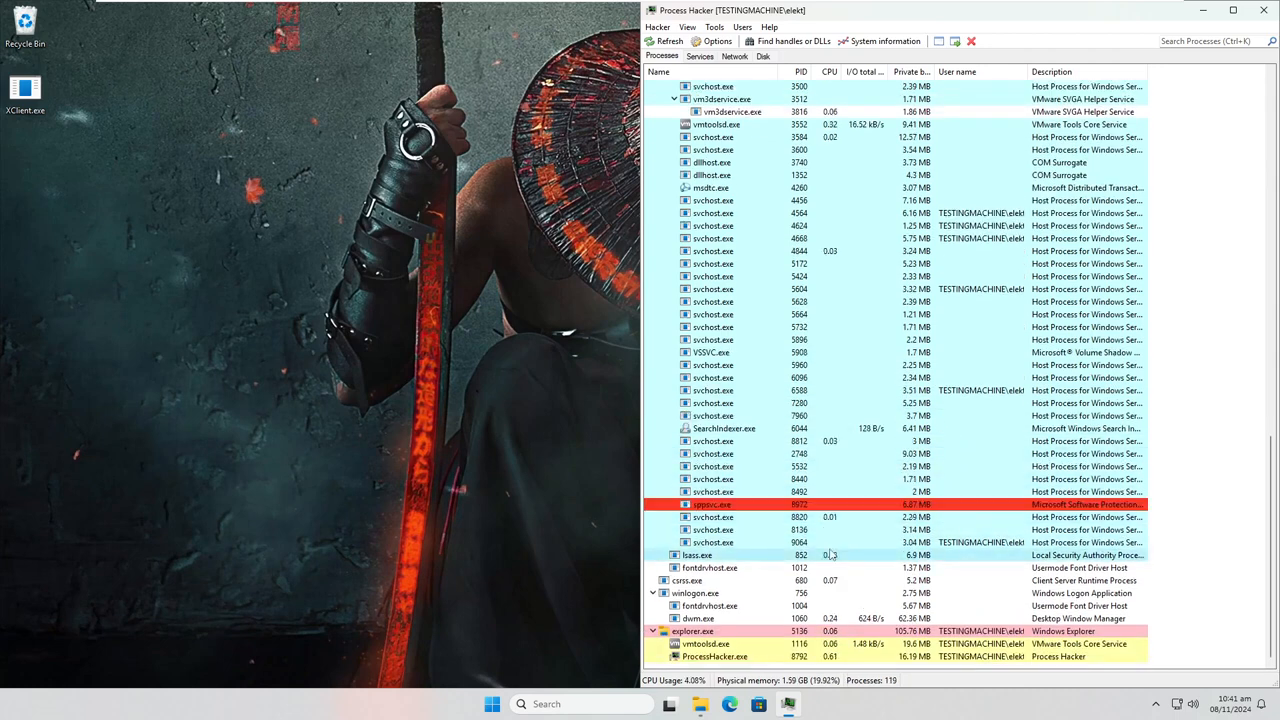
pyautogui.scroll(8, 815, 558)
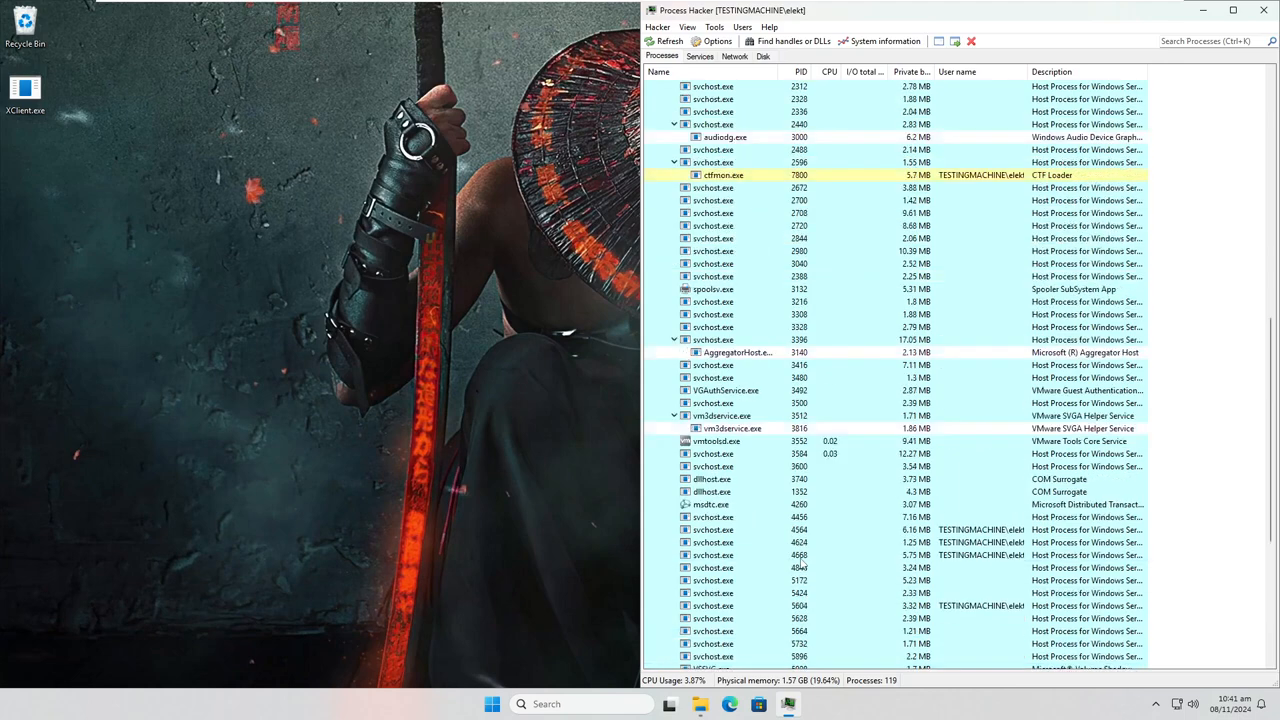
pyautogui.scroll(15, 800, 565)
pyautogui.scroll(-8, 760, 541)
pyautogui.scroll(-15, 760, 541)
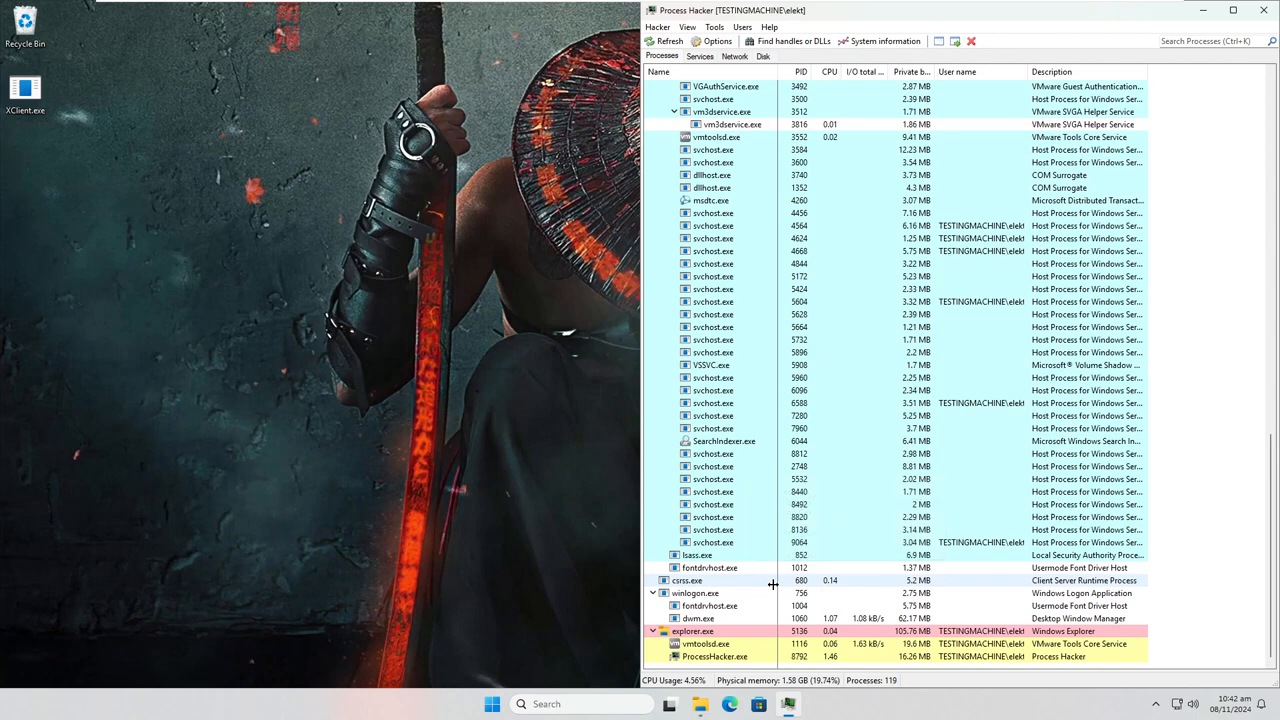